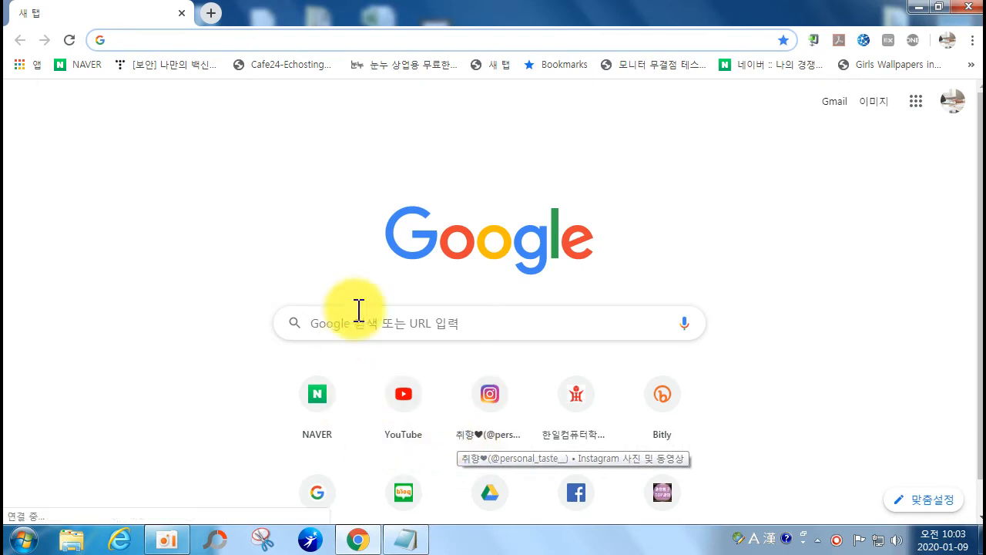
- Open the NAVER site and search it for 포토스케이프
{"action": "left_click", "coordinate": [335, 325]}
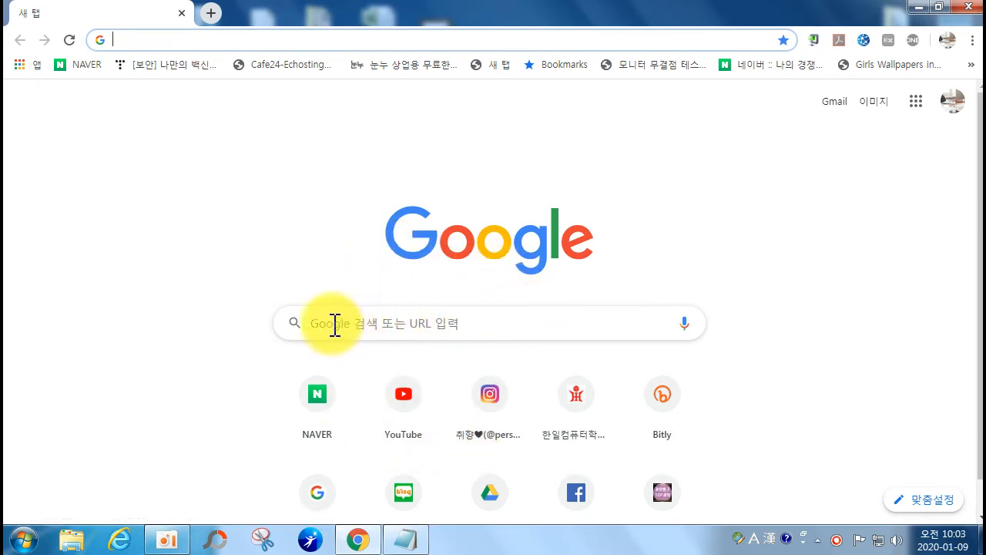
{"action": "left_click", "coordinate": [326, 409]}
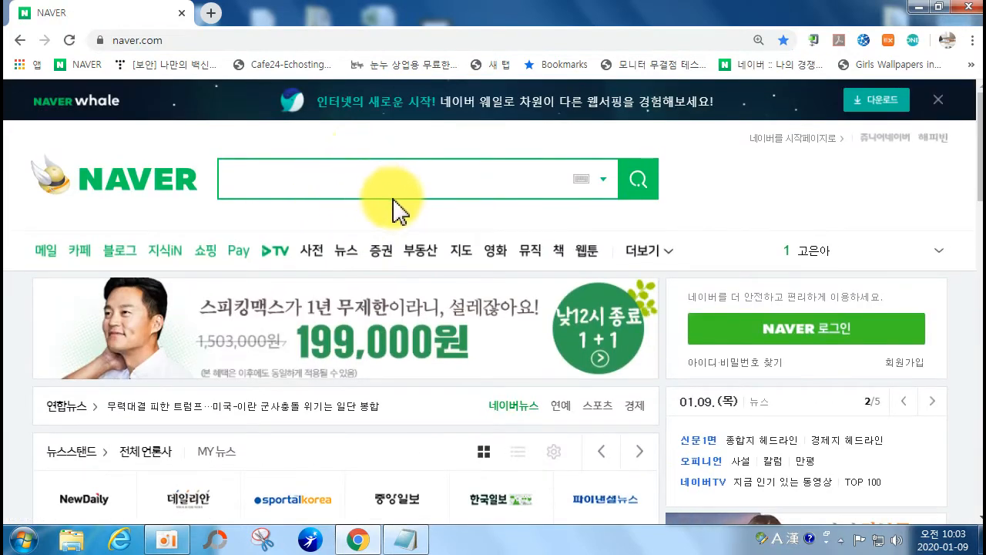
{"action": "type", "text": "z"}
{"action": "key", "text": "BackSpace"}
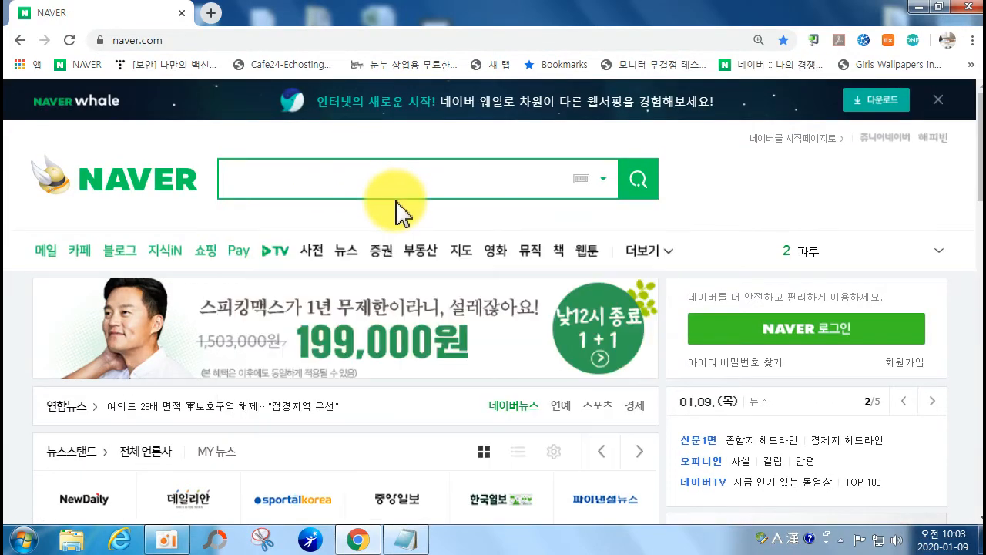
{"action": "type", "text": "포토스케이프"}
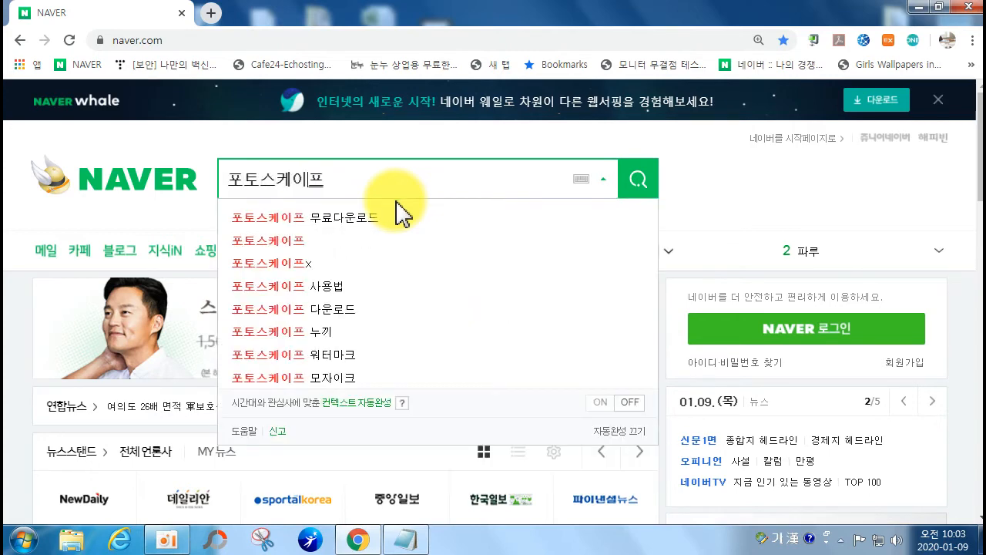
{"action": "key", "text": "Return"}
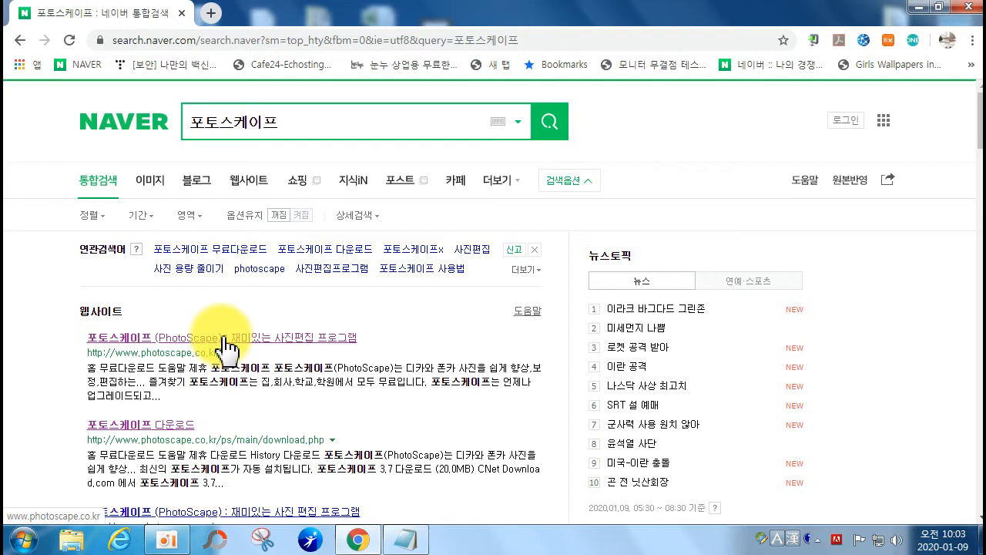
- Open the official PhotoScape site and save the 포토스케이프 3.7 installer from CNet Download.com to the desktop as PhotoScapeSetup_V3.7
{"action": "left_click", "coordinate": [226, 345]}
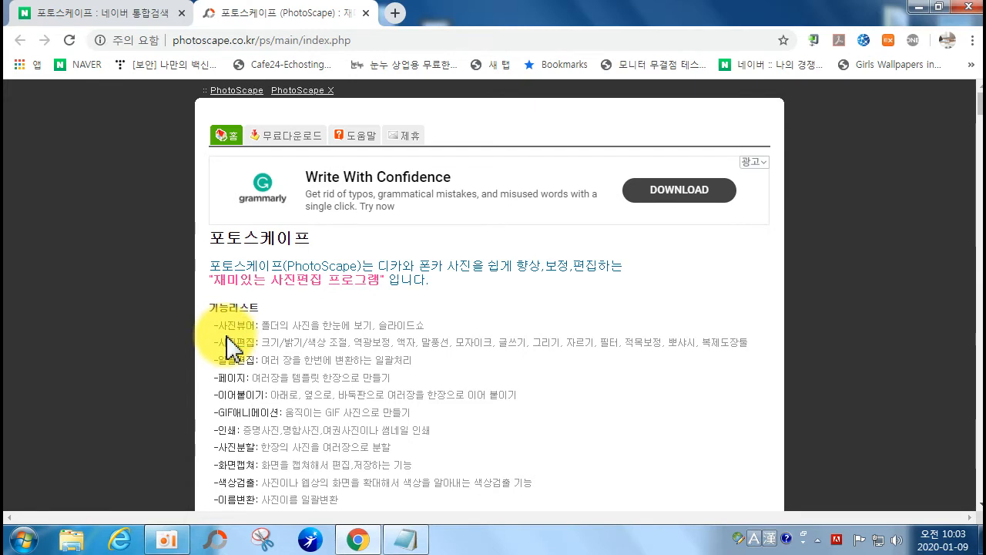
{"action": "left_click", "coordinate": [283, 139]}
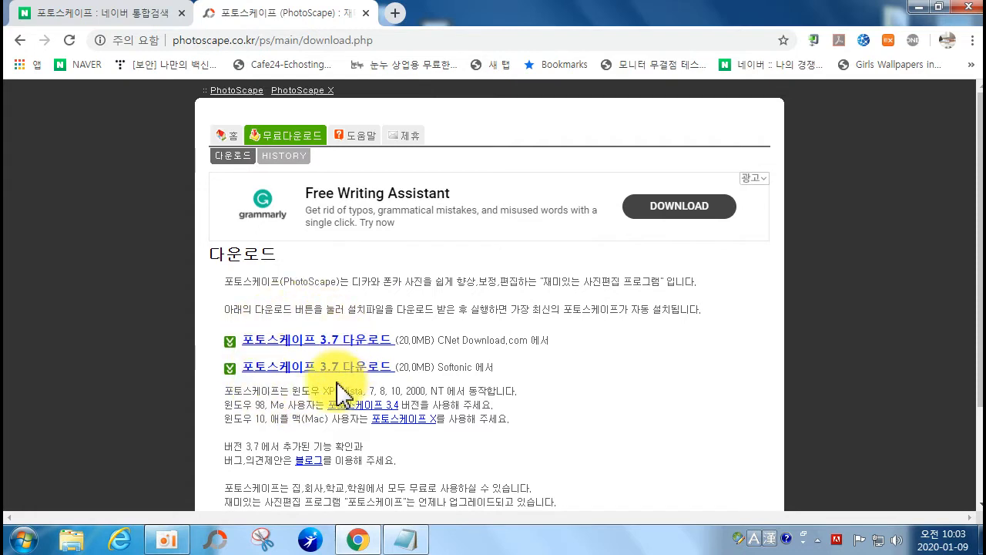
{"action": "left_click", "coordinate": [319, 342]}
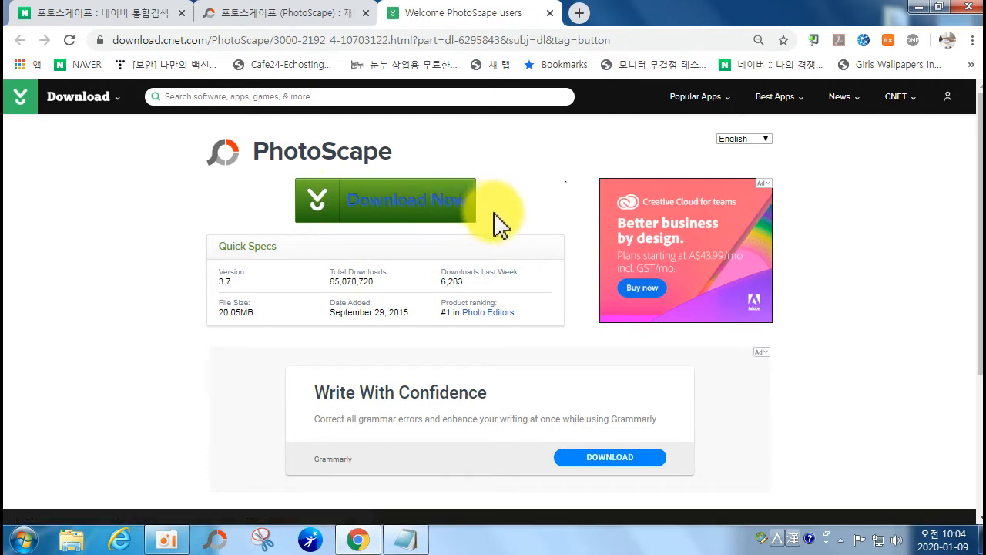
{"action": "left_click", "coordinate": [378, 217]}
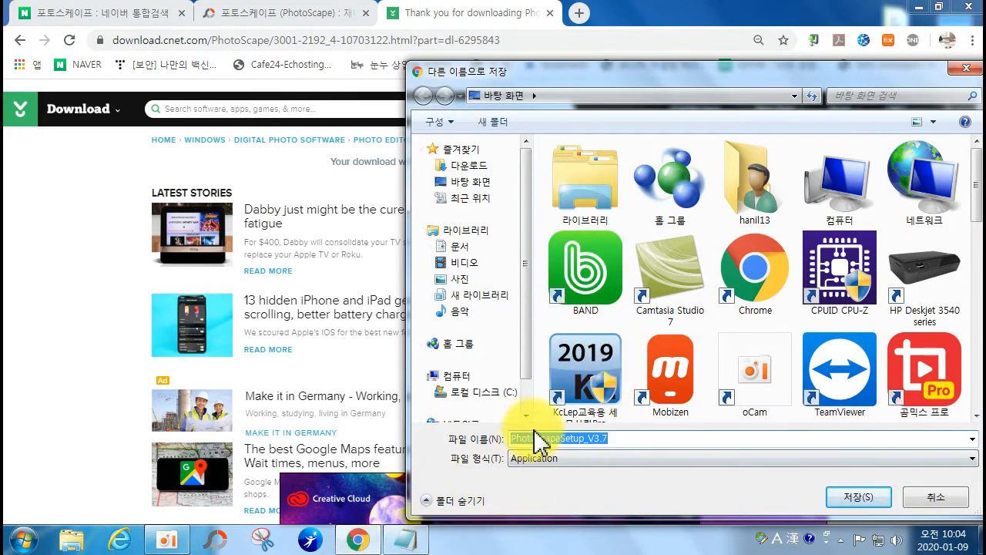
{"action": "left_click", "coordinate": [856, 500]}
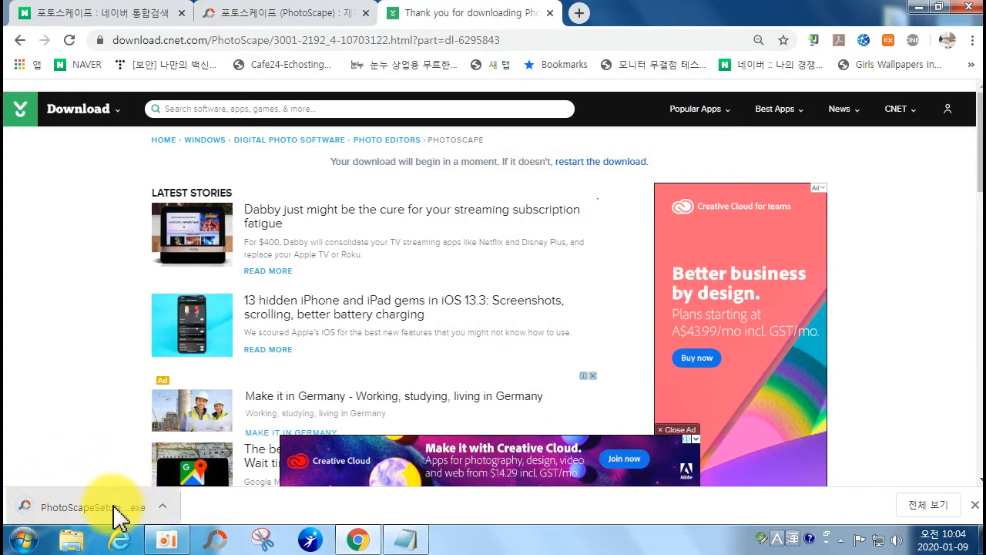
- Run the downloaded PhotoScape setup file and install 포토스케이프 V3.7 with the default options
{"action": "left_click", "coordinate": [114, 507]}
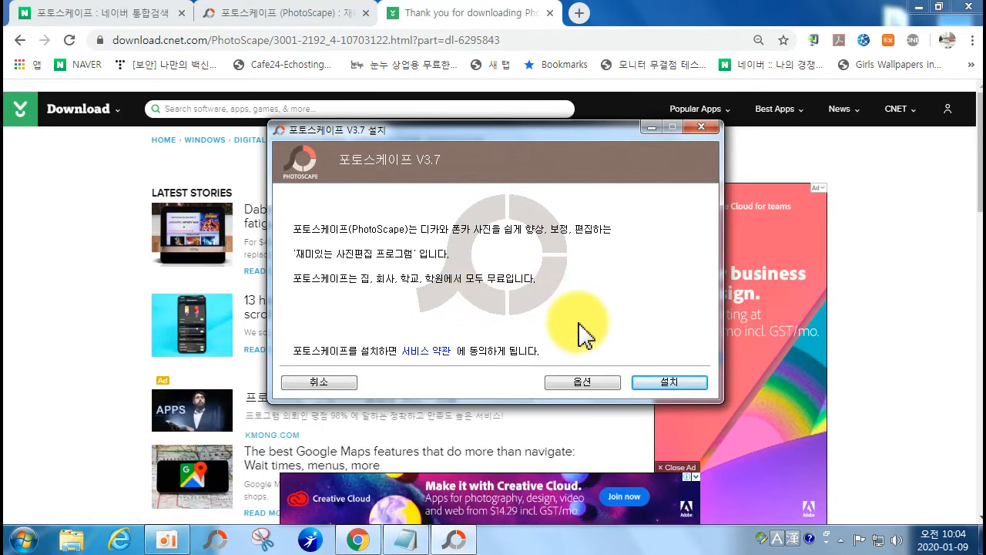
{"action": "left_click", "coordinate": [661, 385]}
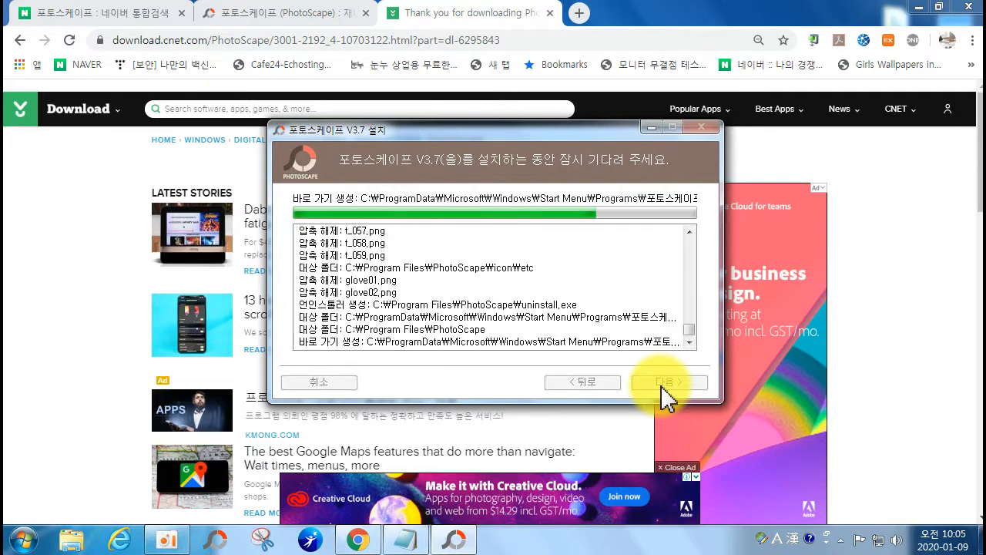
{"action": "left_click", "coordinate": [661, 385]}
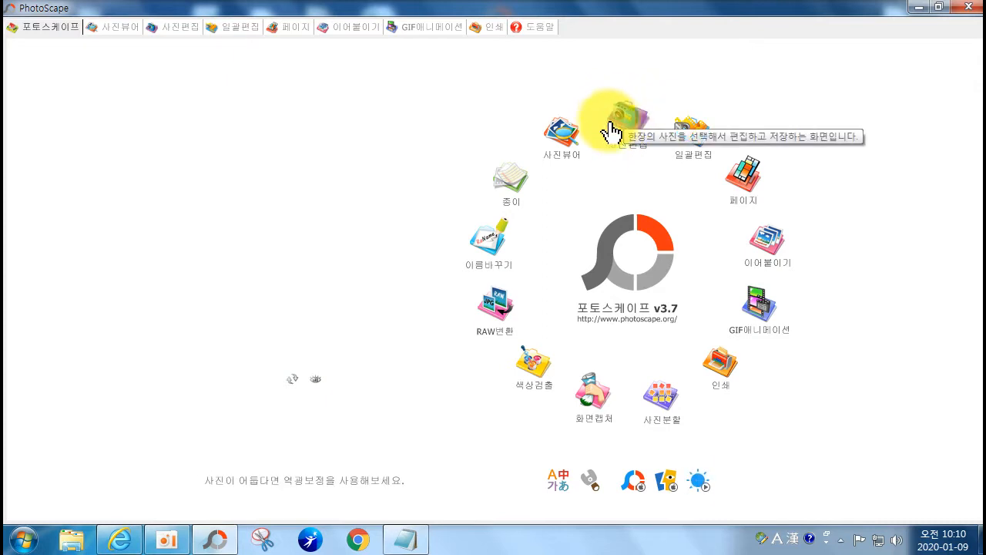
- Enter the PhotoScape photo editor (사진편집) and open the gyeongbok-palace photo from the desktop folder 무료이미지
{"action": "left_click", "coordinate": [622, 121]}
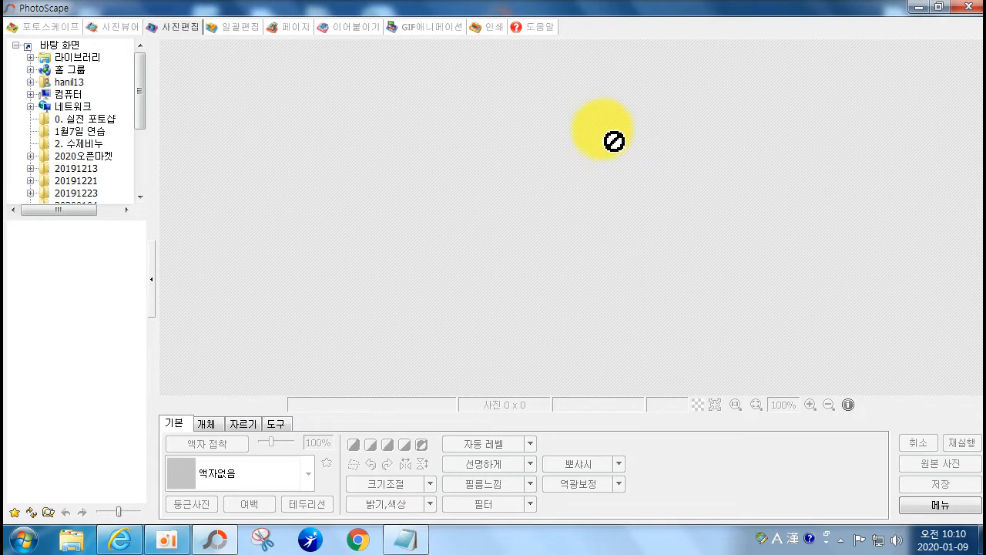
{"action": "left_click_drag", "start_coordinate": [107, 219], "coordinate": [99, 304]}
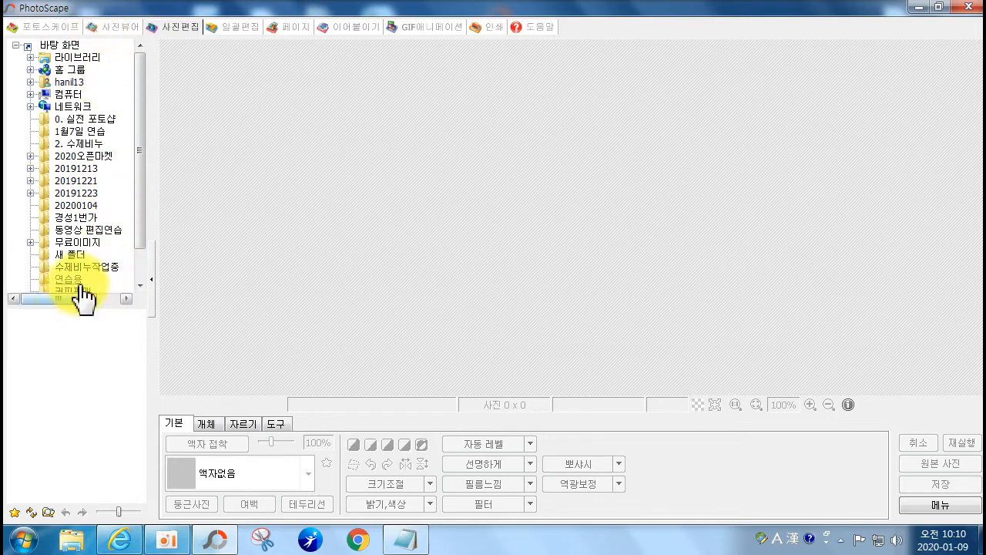
{"action": "scroll", "coordinate": [145, 205], "scroll_direction": "down", "scroll_amount": 2}
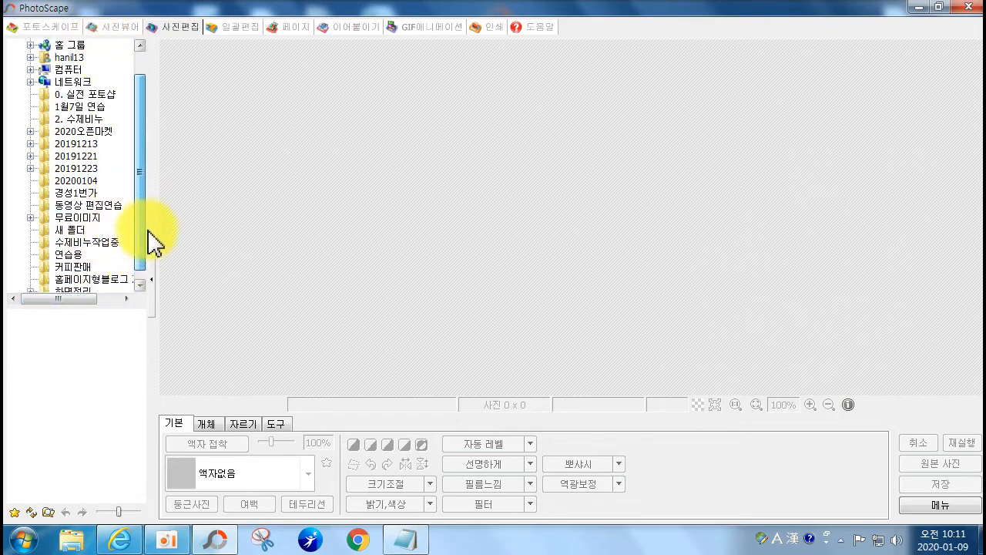
{"action": "scroll", "coordinate": [156, 231], "scroll_direction": "up", "scroll_amount": 1}
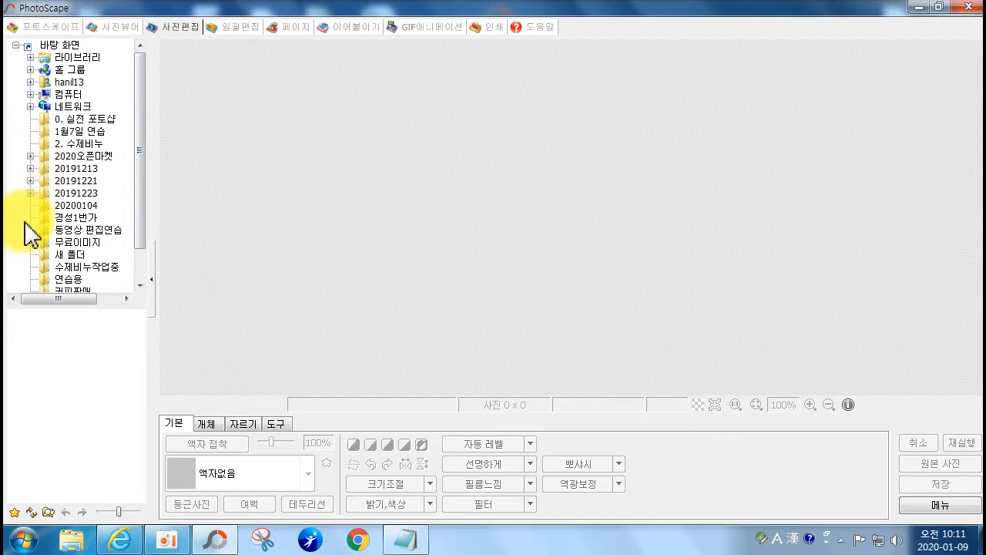
{"action": "double_click", "coordinate": [75, 243]}
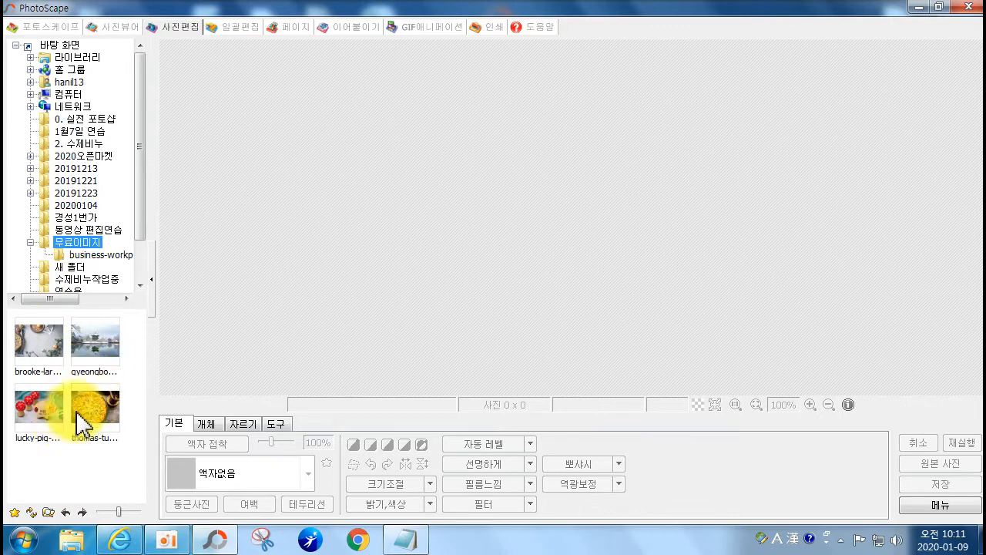
{"action": "left_click", "coordinate": [87, 353]}
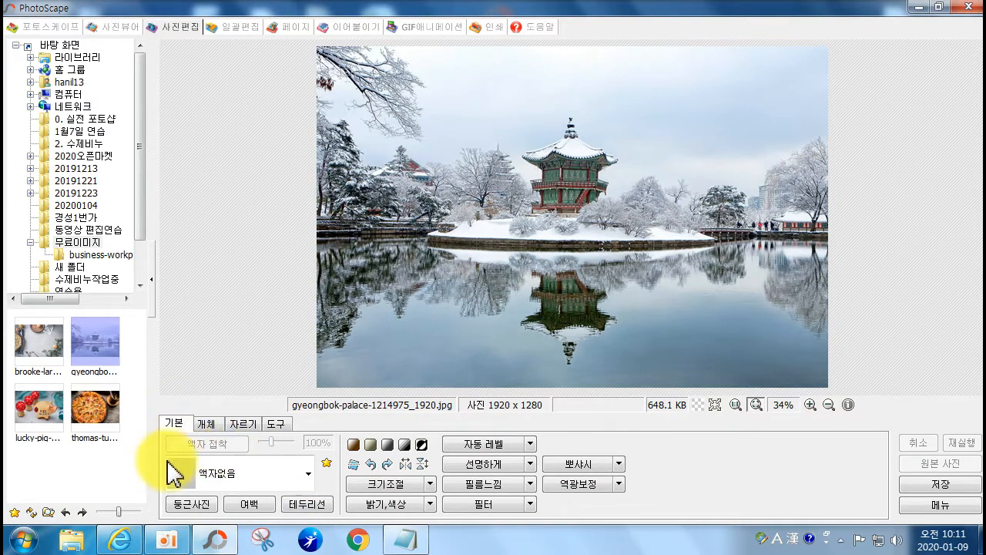
- Apply the heart-shaped 그라데이션 08 frame to the palace photo
{"action": "left_click", "coordinate": [308, 478]}
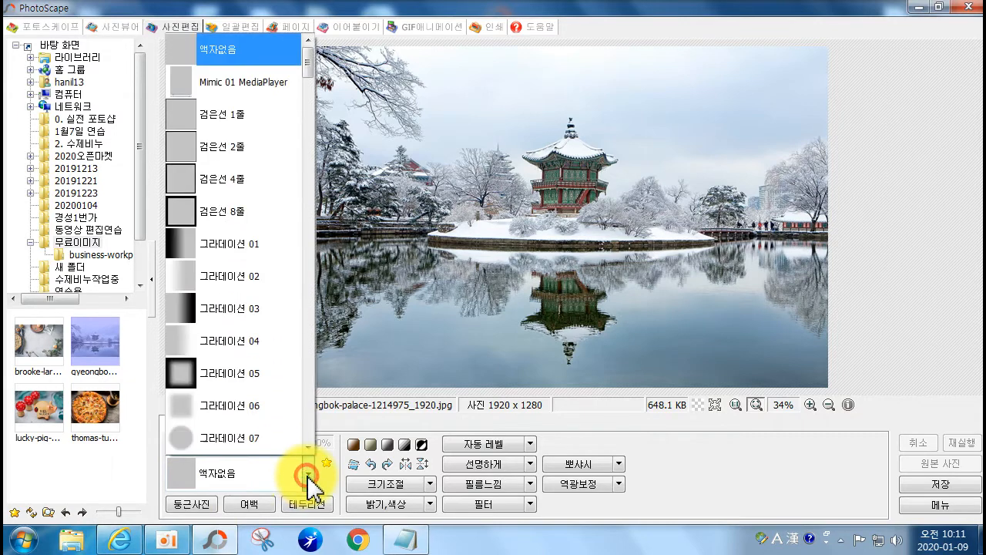
{"action": "scroll", "coordinate": [247, 362], "scroll_direction": "down", "scroll_amount": 4}
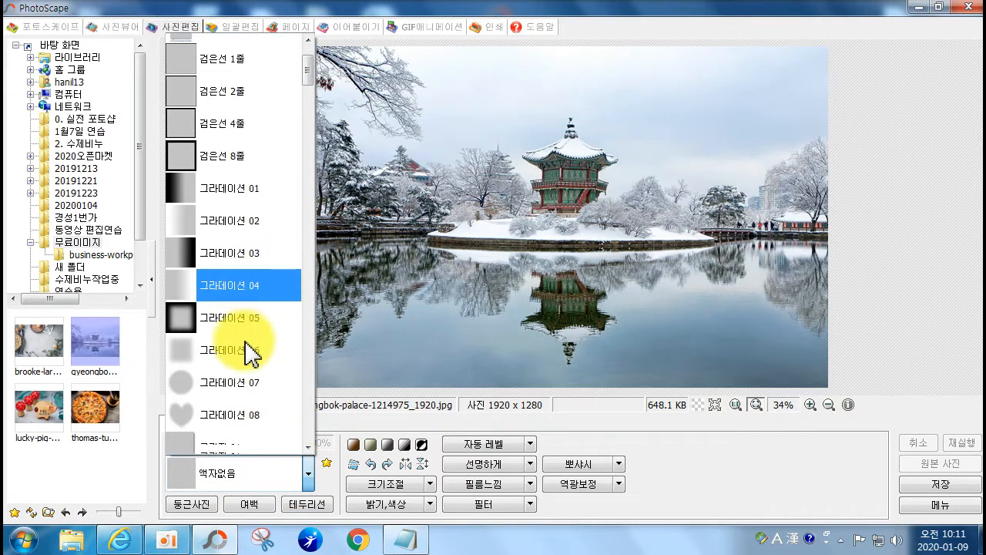
{"action": "scroll", "coordinate": [253, 353], "scroll_direction": "up", "scroll_amount": 1}
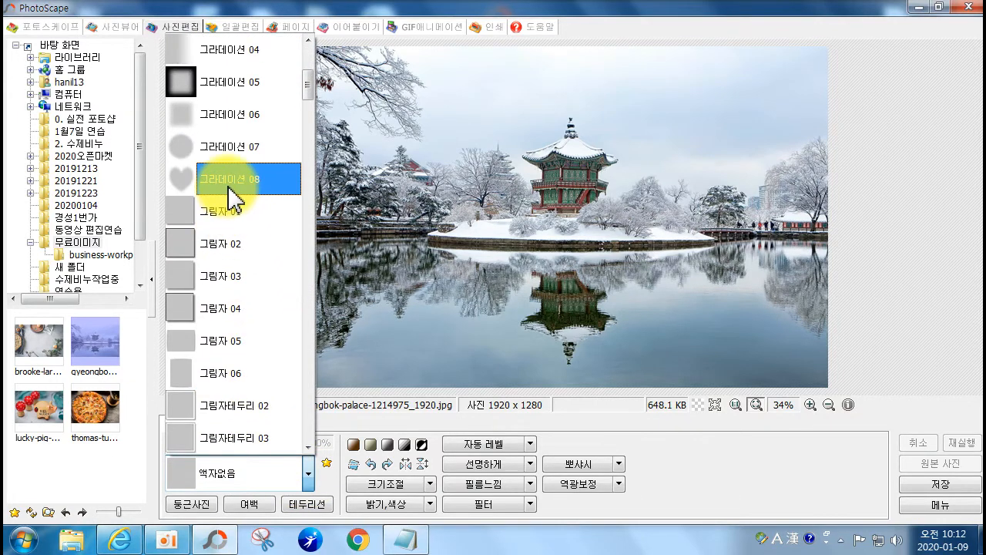
{"action": "left_click", "coordinate": [226, 181]}
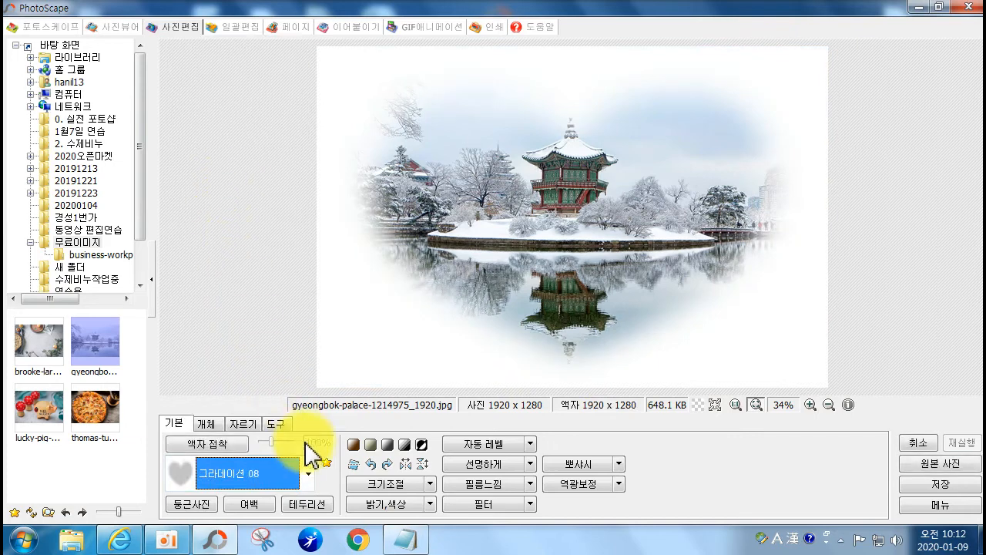
- Change the palace photo's frame to 도트 05
{"action": "left_click", "coordinate": [308, 473]}
{"action": "scroll", "coordinate": [231, 362], "scroll_direction": "down", "scroll_amount": 2}
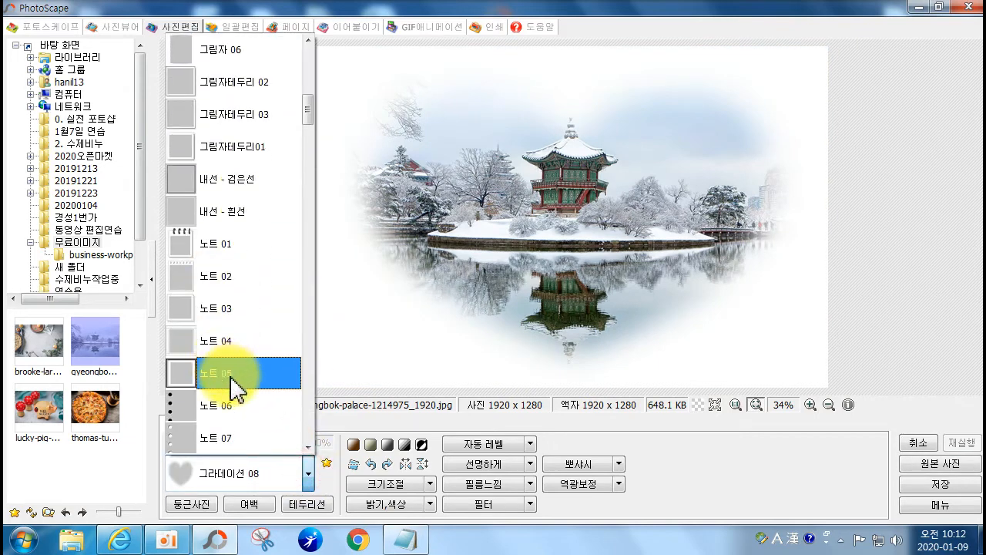
{"action": "scroll", "coordinate": [232, 403], "scroll_direction": "down", "scroll_amount": 2}
{"action": "scroll", "coordinate": [236, 397], "scroll_direction": "down", "scroll_amount": 1}
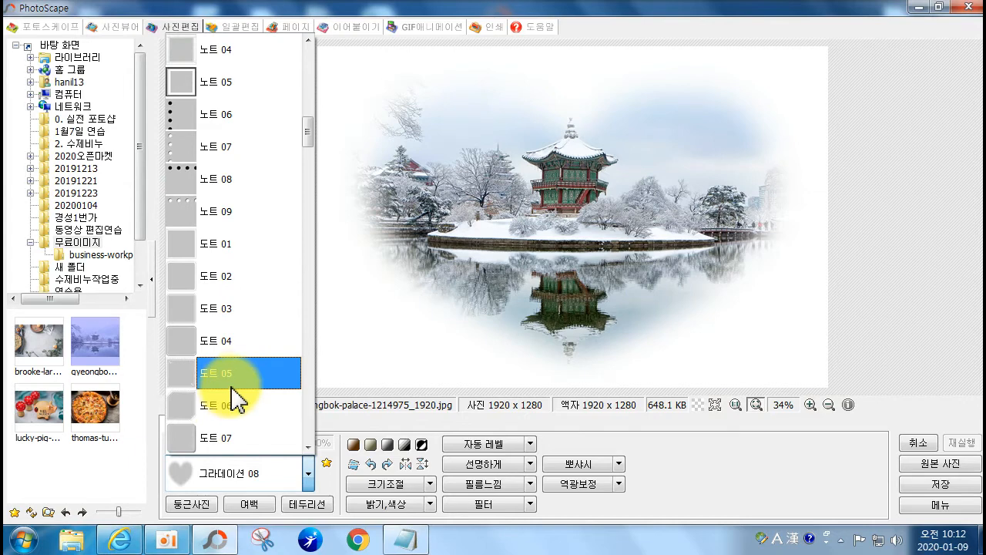
{"action": "left_click", "coordinate": [231, 388]}
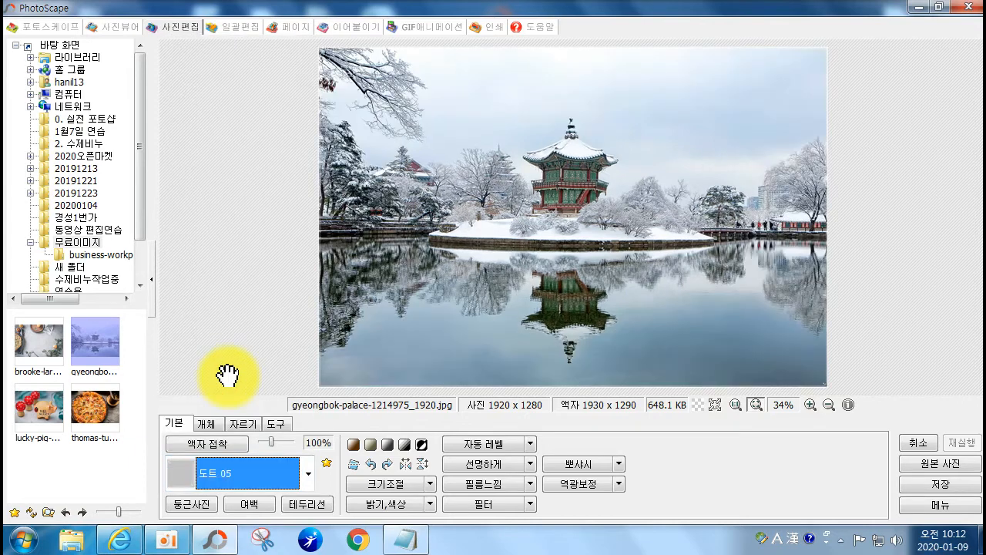
- Change the photo's frame to 슬라이드마운트 02, try a frame thickness of 150%, and return it to 100%
{"action": "left_click", "coordinate": [308, 473]}
{"action": "scroll", "coordinate": [236, 428], "scroll_direction": "down", "scroll_amount": 4}
{"action": "scroll", "coordinate": [236, 423], "scroll_direction": "down", "scroll_amount": 3}
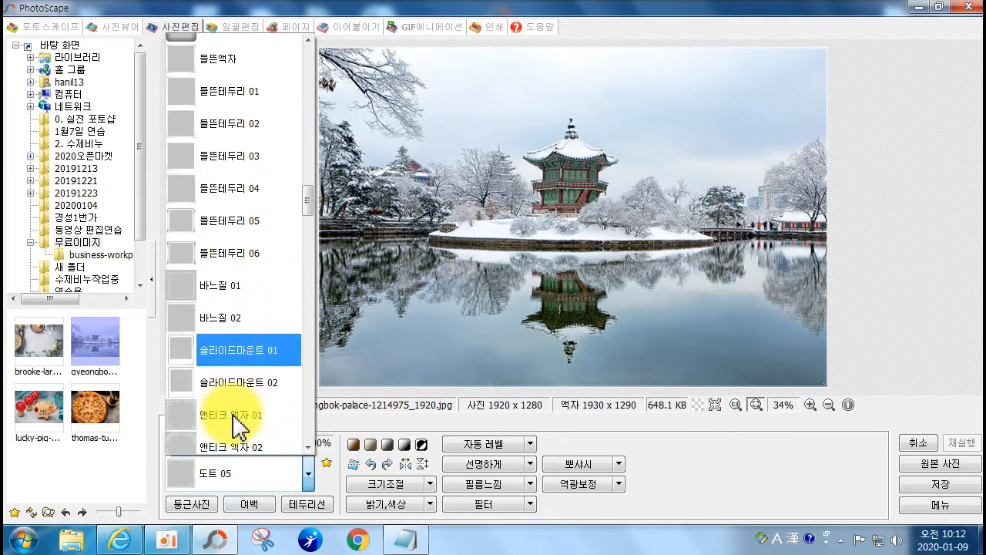
{"action": "left_click", "coordinate": [228, 347]}
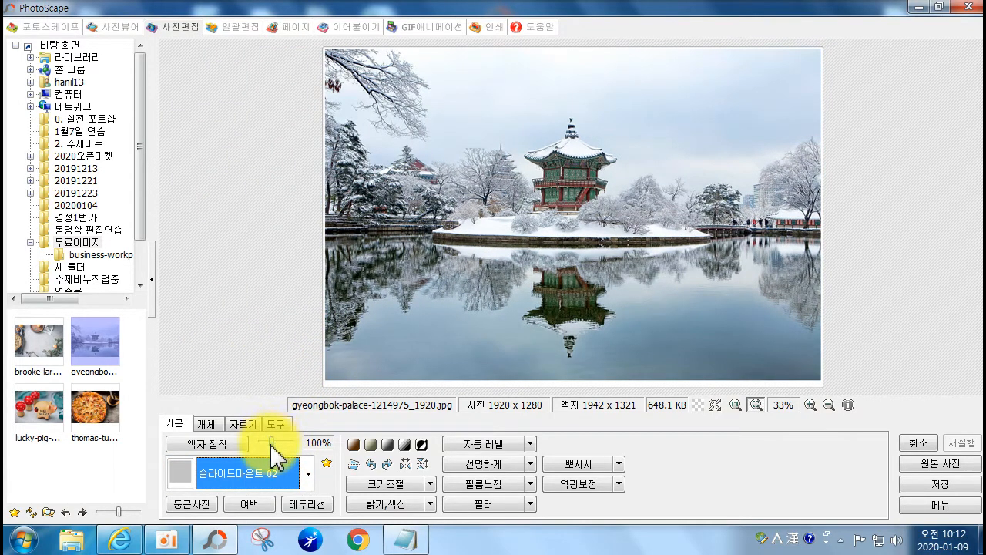
{"action": "left_click_drag", "start_coordinate": [272, 442], "coordinate": [279, 442]}
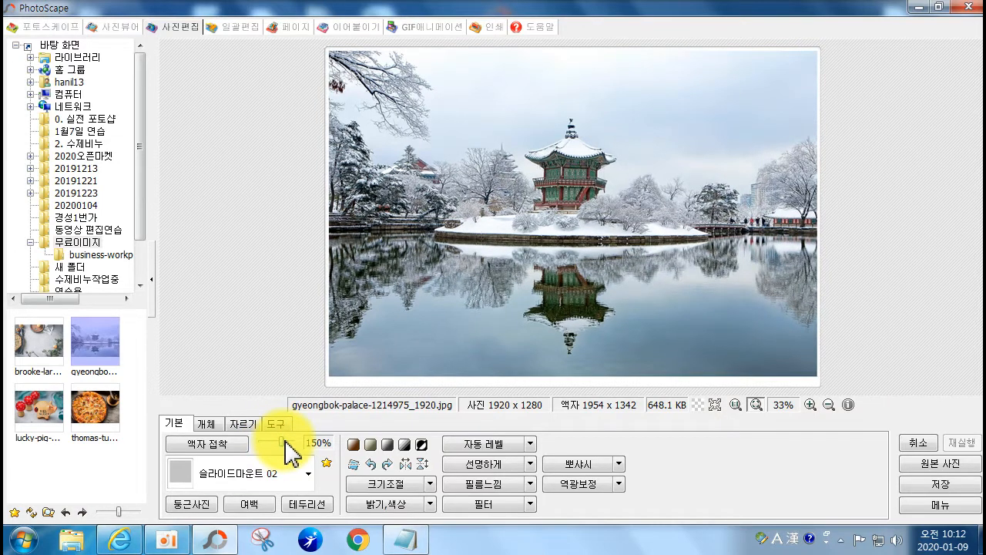
{"action": "left_click_drag", "start_coordinate": [293, 443], "coordinate": [285, 444]}
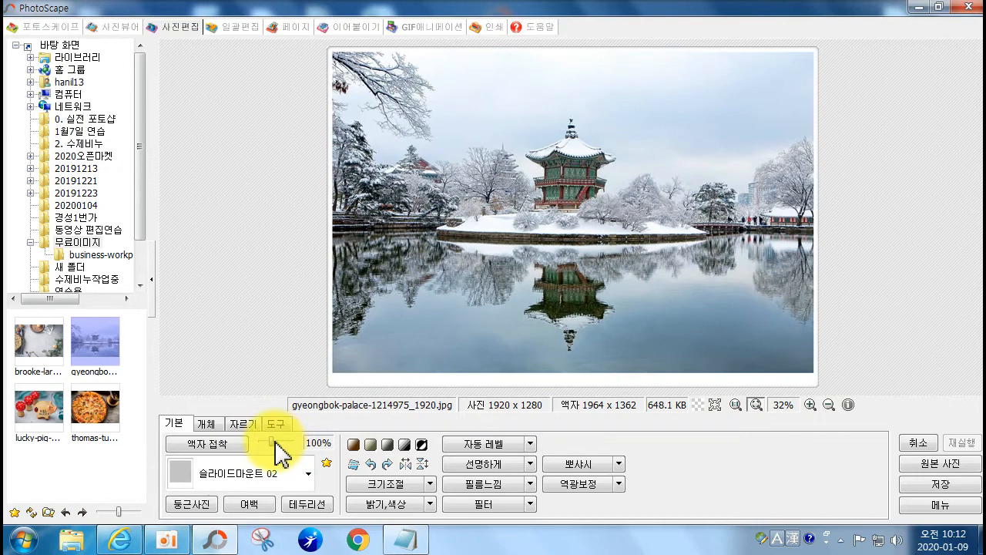
- Change the photo's frame to the stamp-style 우표 02 and open the frame favourites
{"action": "left_click", "coordinate": [308, 473]}
{"action": "scroll", "coordinate": [260, 366], "scroll_direction": "down", "scroll_amount": 5}
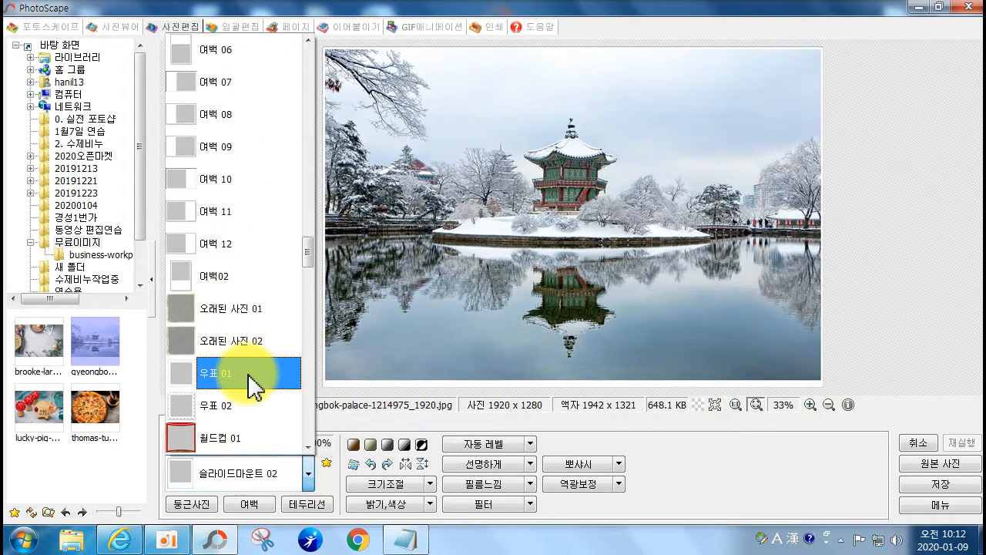
{"action": "left_click", "coordinate": [240, 405]}
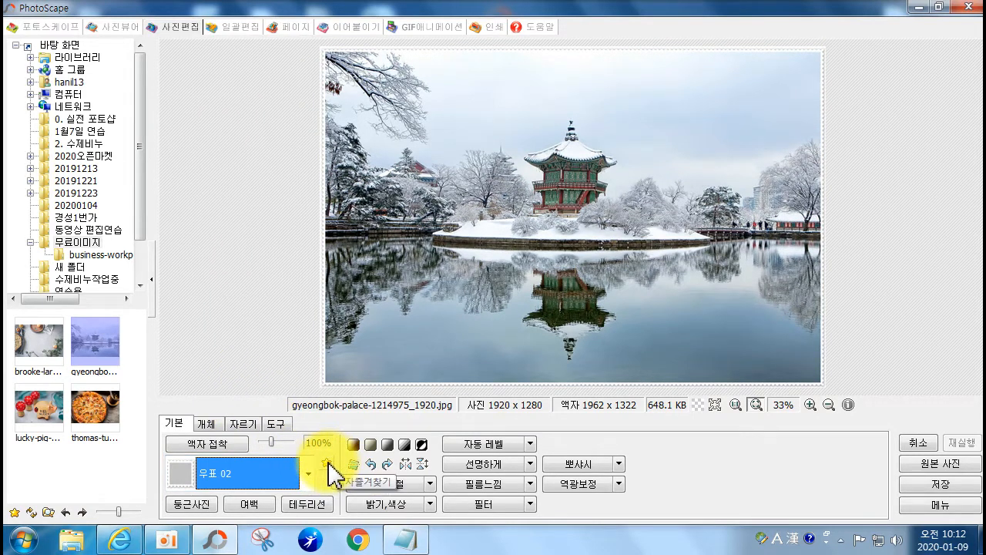
{"action": "left_click", "coordinate": [328, 465]}
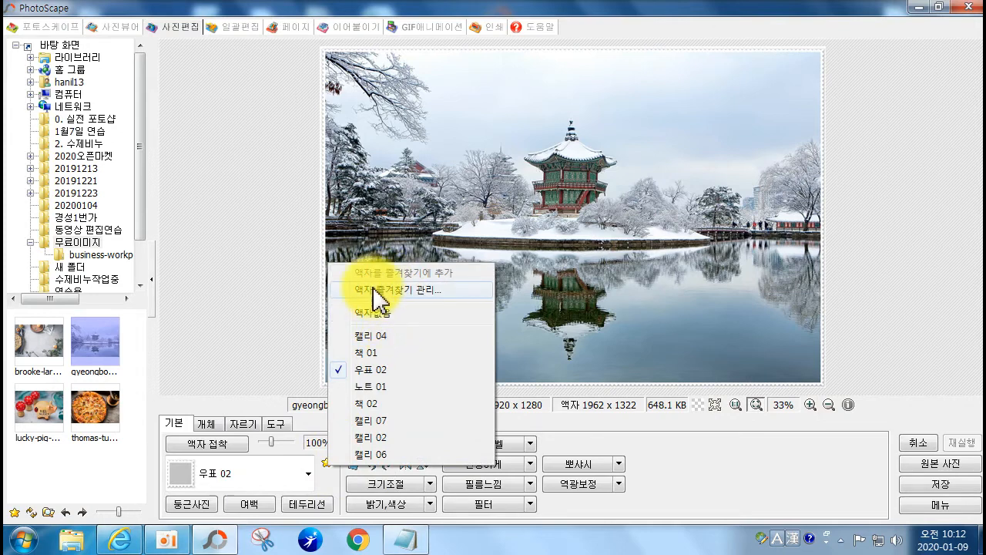
- Change the photo's frame to the brush-edged 캘리 02 and open the frame favourites
{"action": "left_click", "coordinate": [308, 473]}
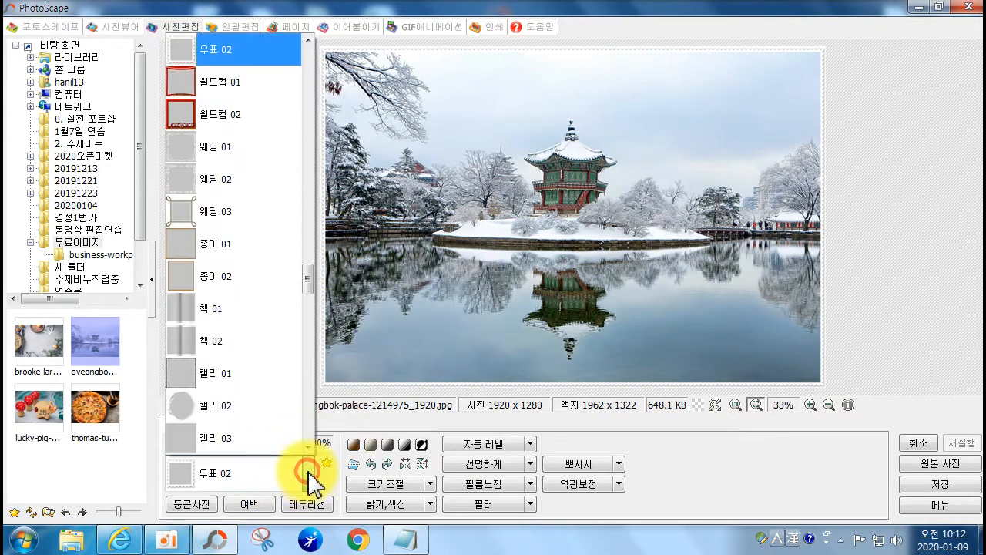
{"action": "left_click", "coordinate": [270, 409]}
{"action": "left_click", "coordinate": [323, 464]}
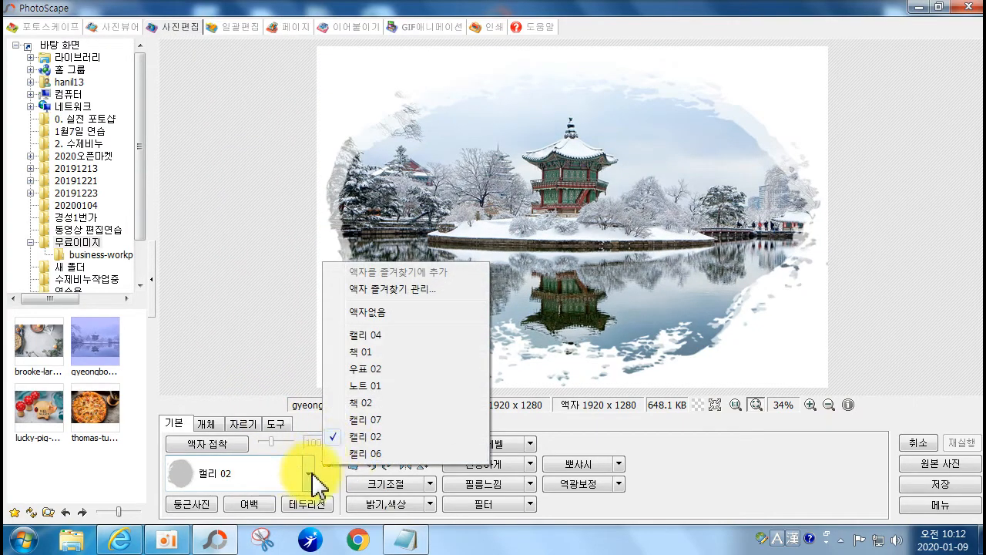
- Change the photo's frame to the candy-cane frame 크리스마스 막대사탕 01 and add it to the frame favourites
{"action": "left_click", "coordinate": [310, 470]}
{"action": "left_click", "coordinate": [262, 441]}
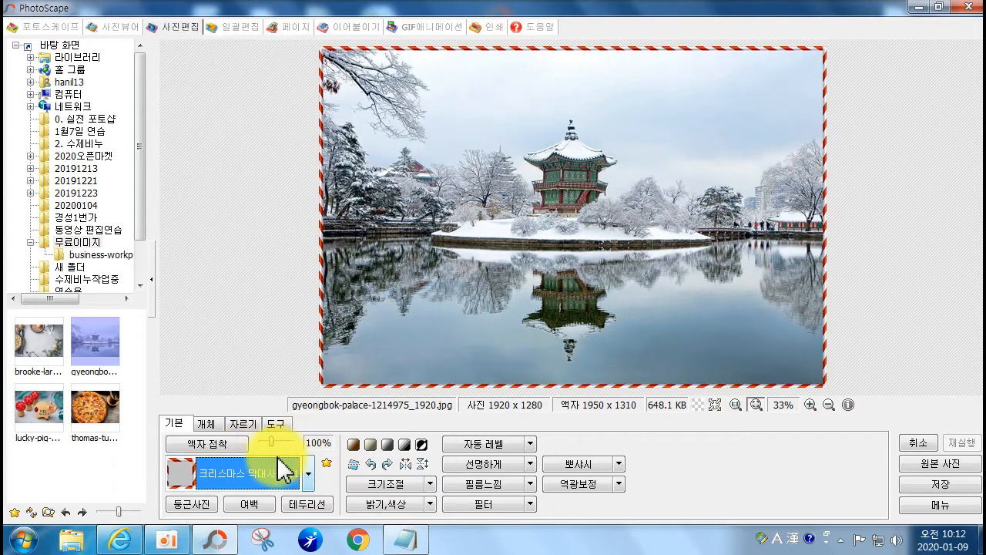
{"action": "left_click", "coordinate": [326, 463]}
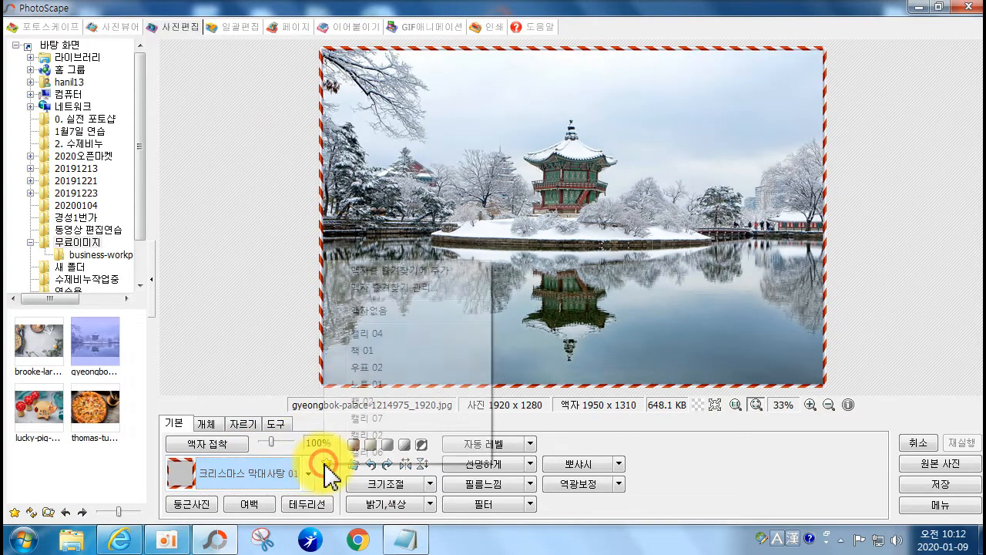
{"action": "left_click", "coordinate": [412, 274]}
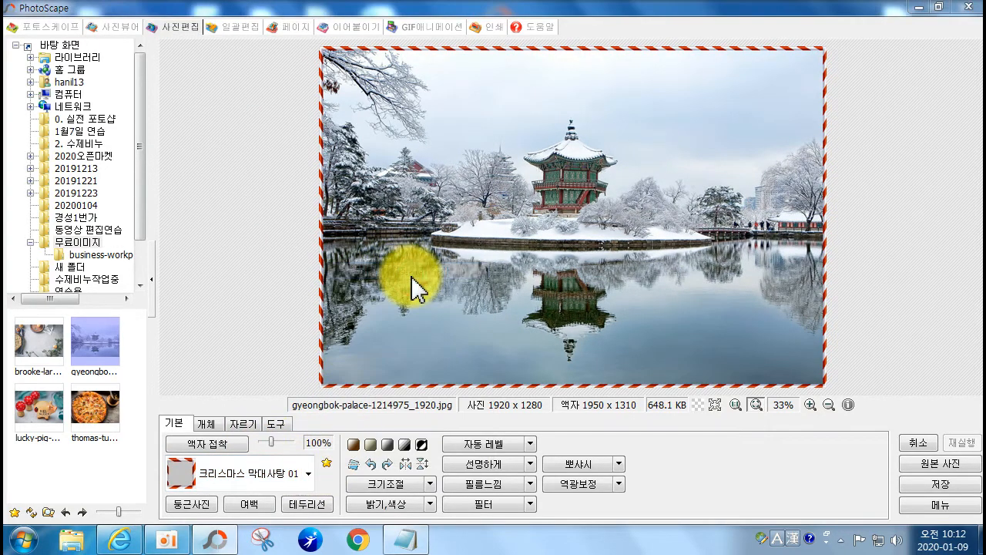
{"action": "left_click", "coordinate": [537, 304]}
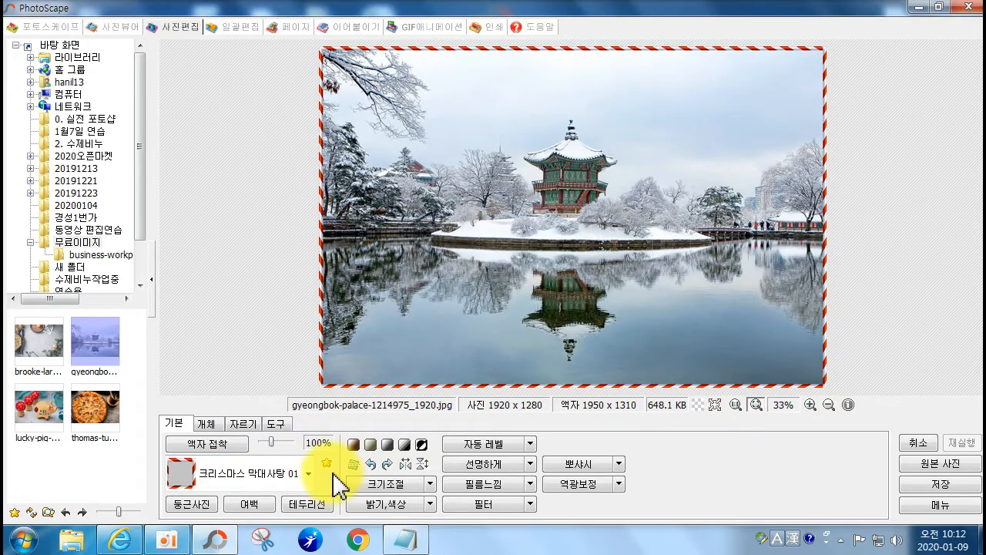
- Try the favourite frames 캘리 04 and 캘리 02 on the palace photo
{"action": "left_click", "coordinate": [329, 464]}
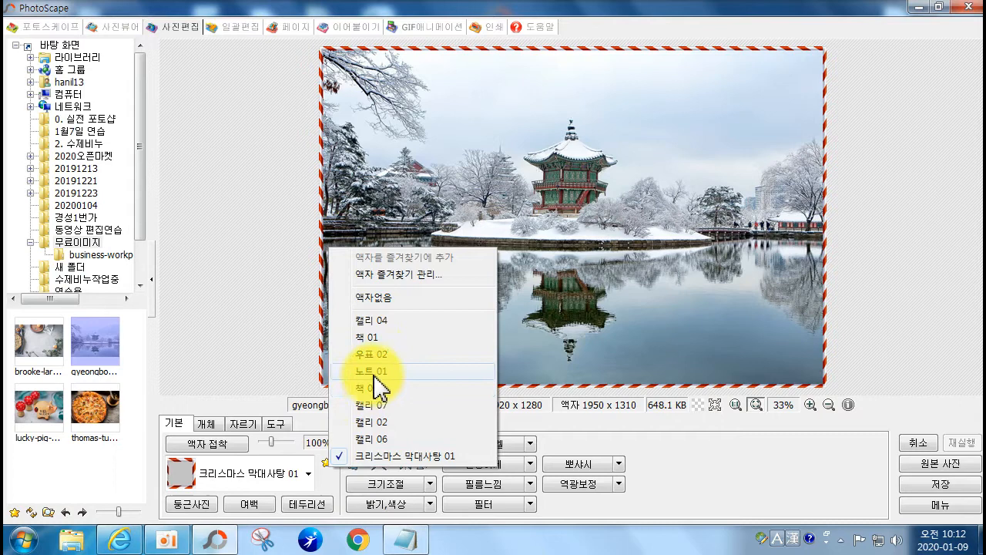
{"action": "left_click", "coordinate": [374, 321]}
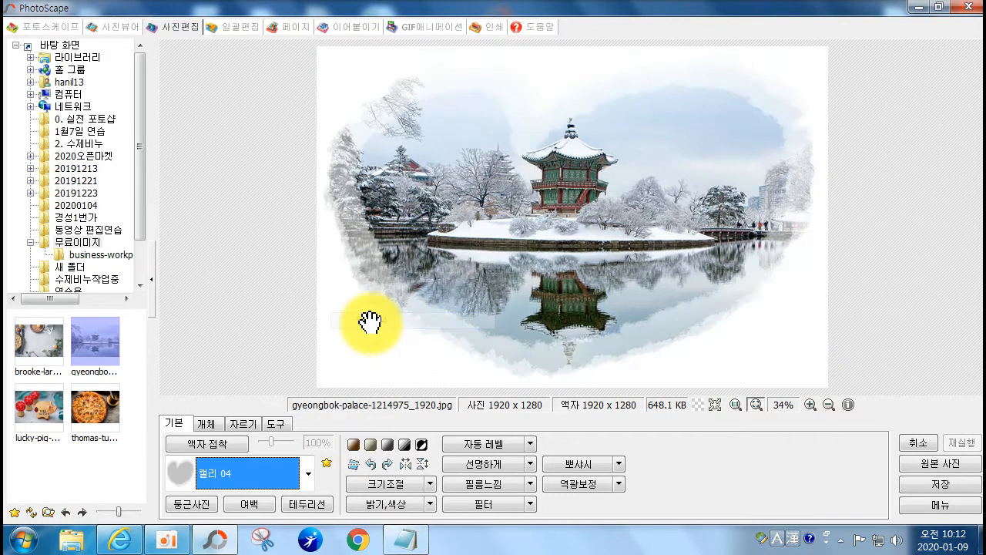
{"action": "left_click", "coordinate": [326, 463]}
{"action": "left_click", "coordinate": [363, 417]}
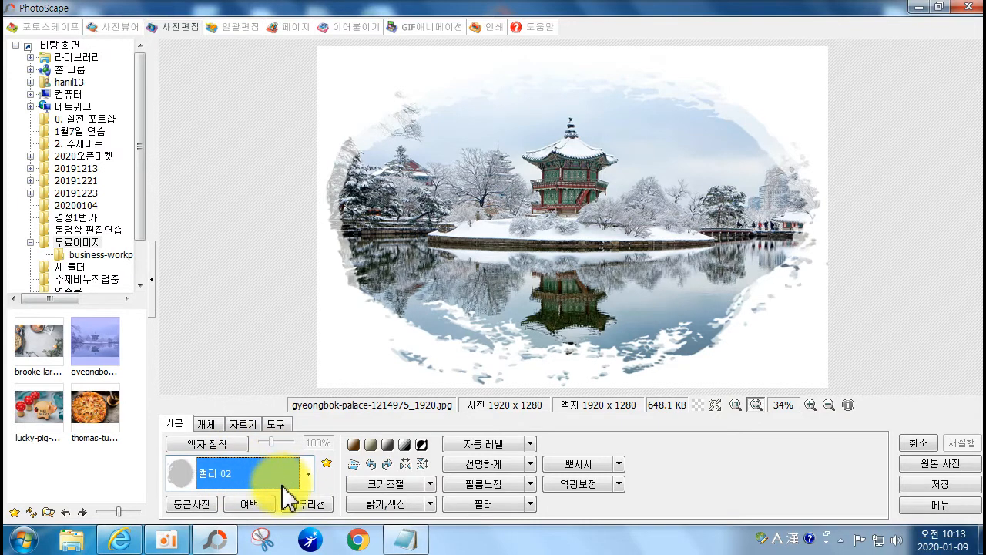
- Undo the last two frame changes, and restore the original unframed photo
{"action": "left_click", "coordinate": [918, 445]}
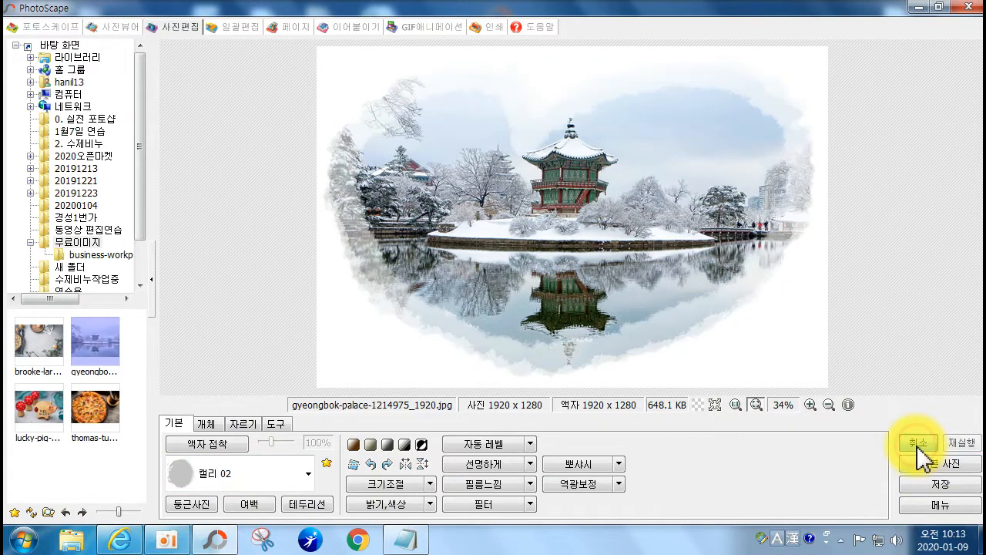
{"action": "left_click", "coordinate": [918, 446]}
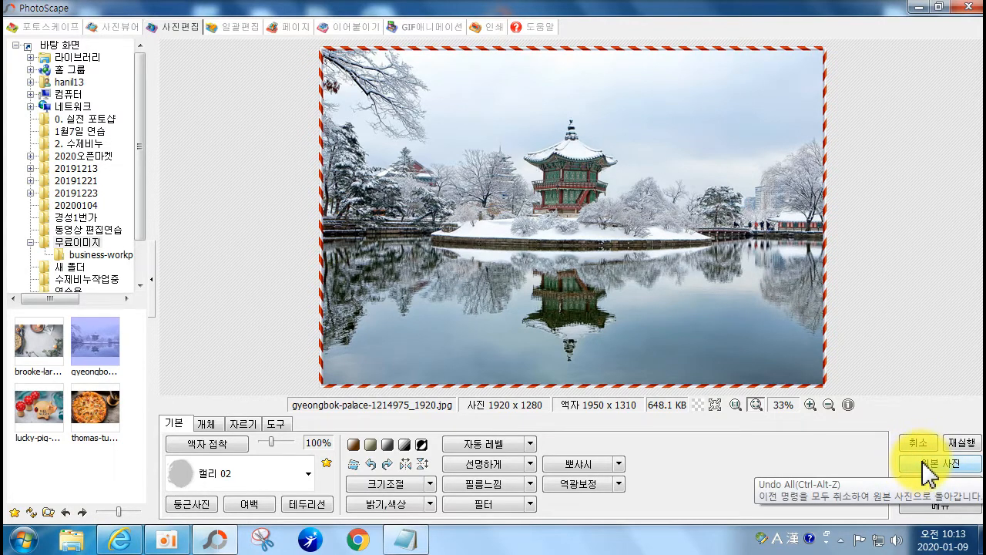
{"action": "left_click", "coordinate": [911, 465]}
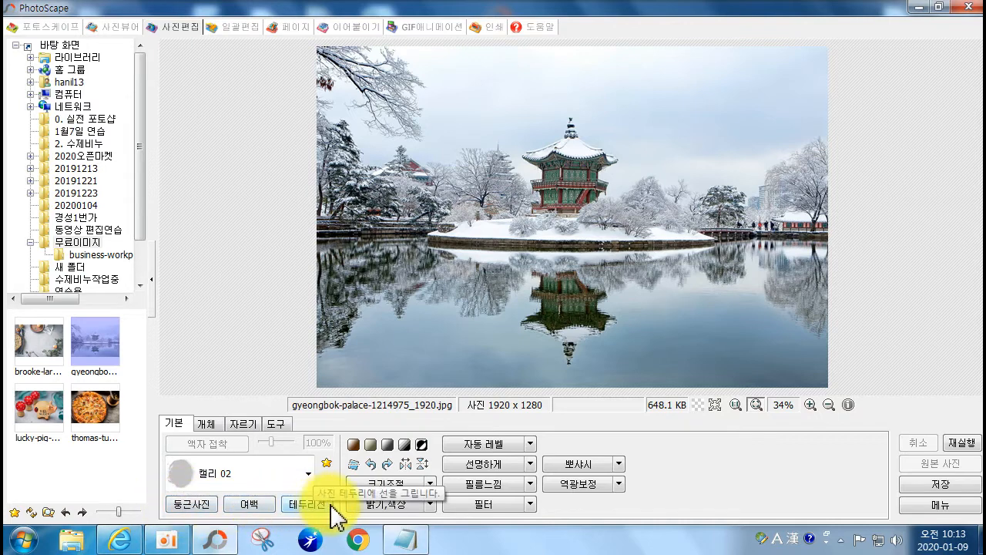
- Open the rounded-photo (둥근사진) settings and set the corner roundness to 45 pixels
{"action": "left_click", "coordinate": [198, 506]}
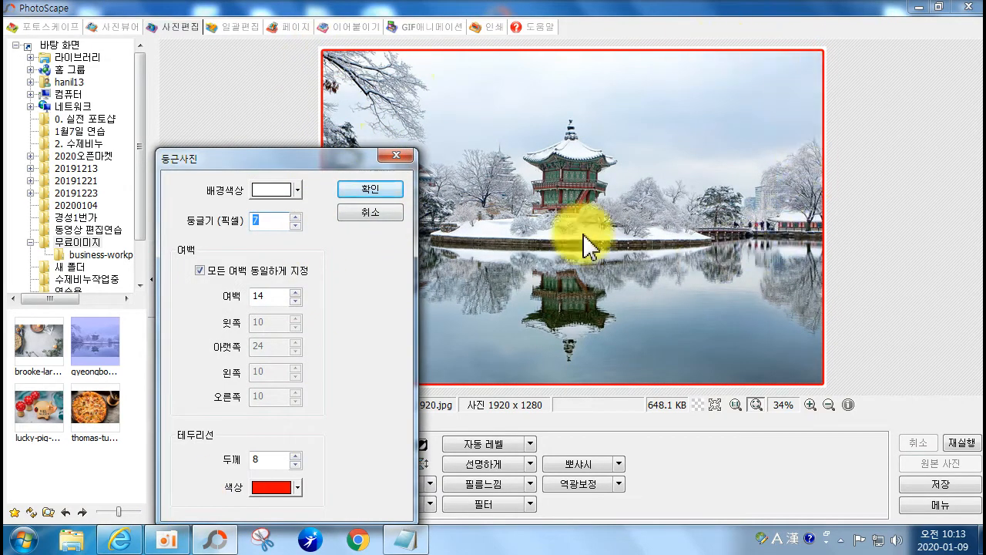
{"action": "double_click", "coordinate": [296, 217]}
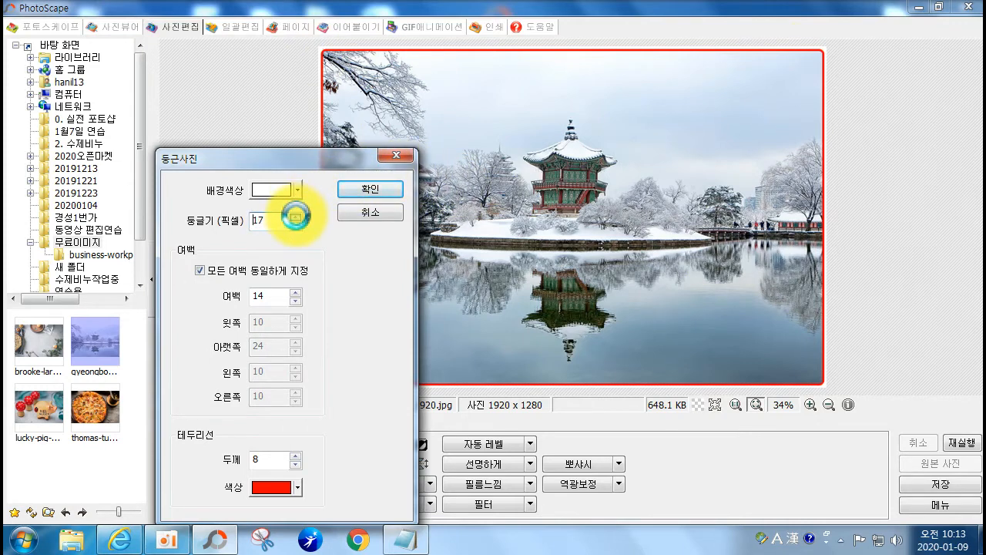
{"action": "left_click", "coordinate": [296, 216]}
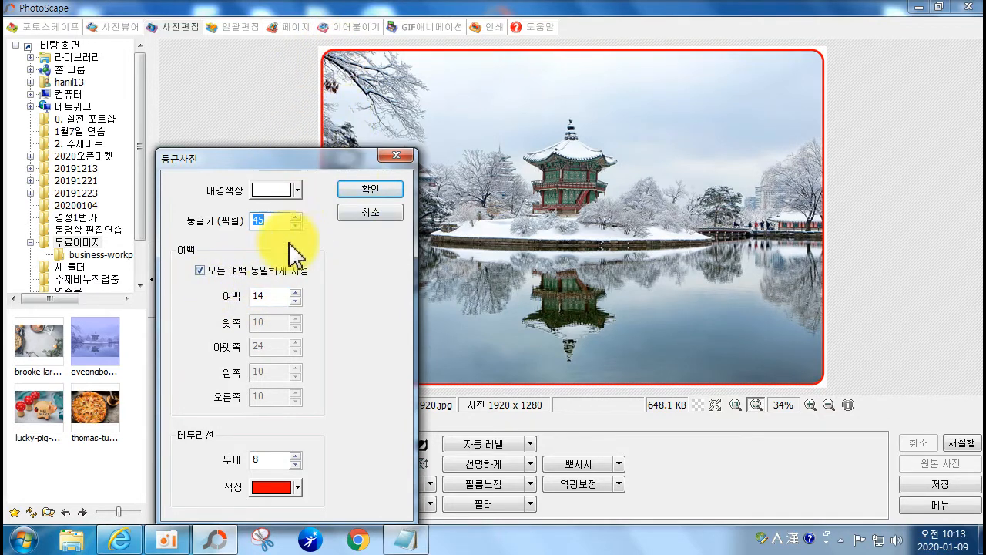
- Turn off equal margins for the rounded photo and set the top margin to 11 and the bottom margin to 17
{"action": "left_click", "coordinate": [202, 270]}
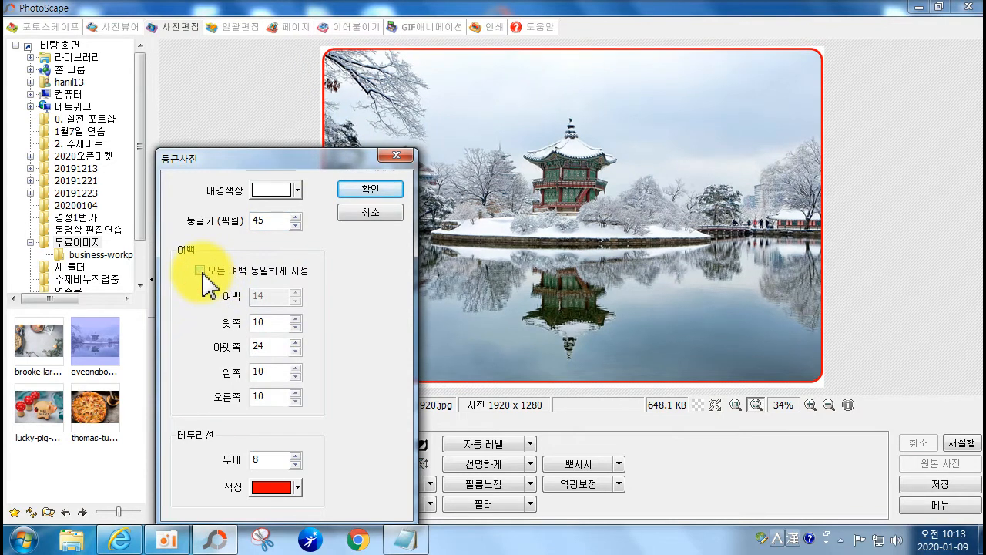
{"action": "left_click", "coordinate": [295, 319]}
{"action": "left_click", "coordinate": [296, 319]}
{"action": "left_click", "coordinate": [296, 328]}
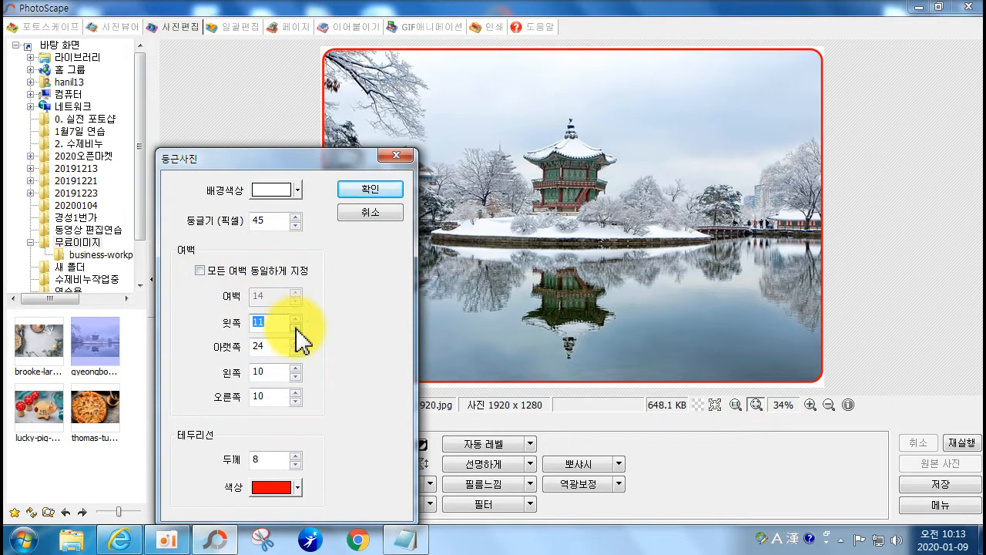
{"action": "left_click", "coordinate": [295, 352]}
{"action": "left_click", "coordinate": [295, 353]}
{"action": "left_click", "coordinate": [295, 352]}
{"action": "left_click", "coordinate": [296, 353]}
{"action": "left_click", "coordinate": [295, 352]}
{"action": "left_click", "coordinate": [295, 352]}
{"action": "left_click", "coordinate": [296, 353]}
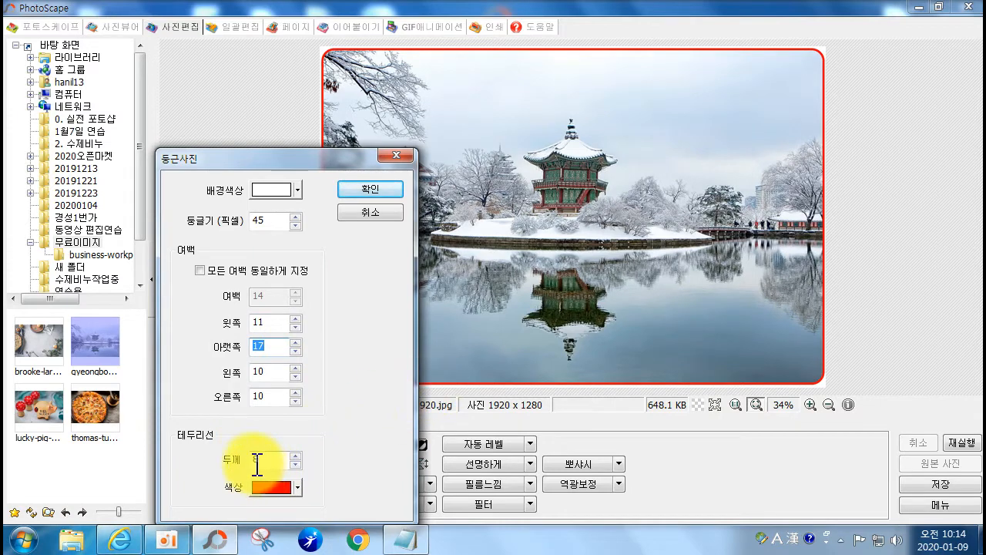
- Set the rounded photo's border thickness to 6 and view the border colour palette, keeping red
{"action": "left_click", "coordinate": [296, 465]}
{"action": "left_click", "coordinate": [296, 465]}
{"action": "left_click", "coordinate": [296, 465]}
{"action": "left_click", "coordinate": [295, 465]}
{"action": "left_click", "coordinate": [296, 455]}
{"action": "left_click", "coordinate": [296, 456]}
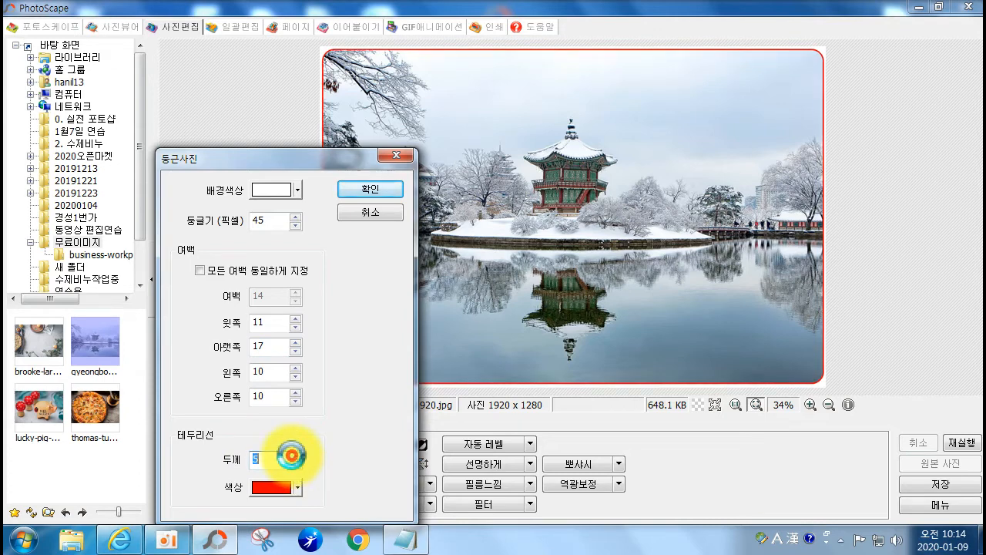
{"action": "left_click", "coordinate": [297, 487]}
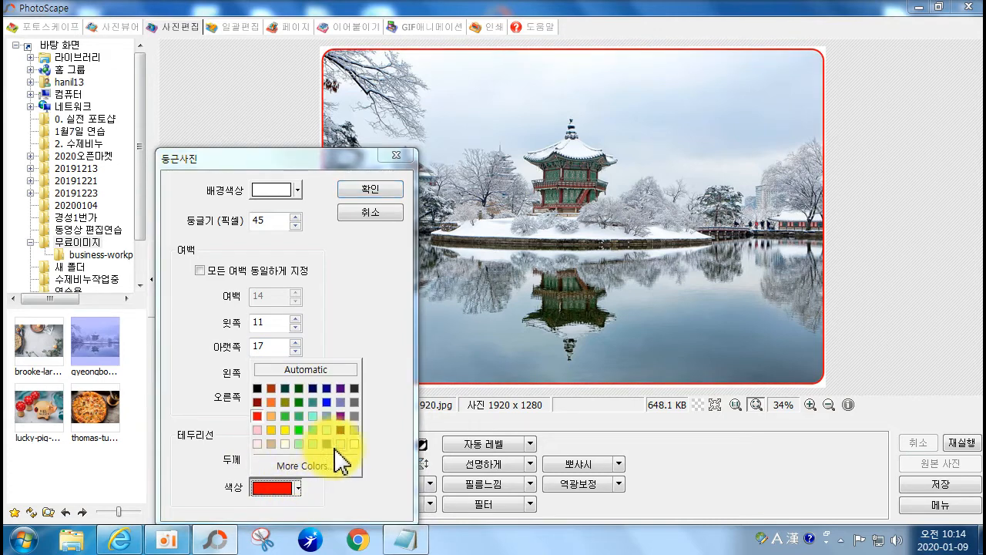
{"action": "left_click", "coordinate": [222, 471]}
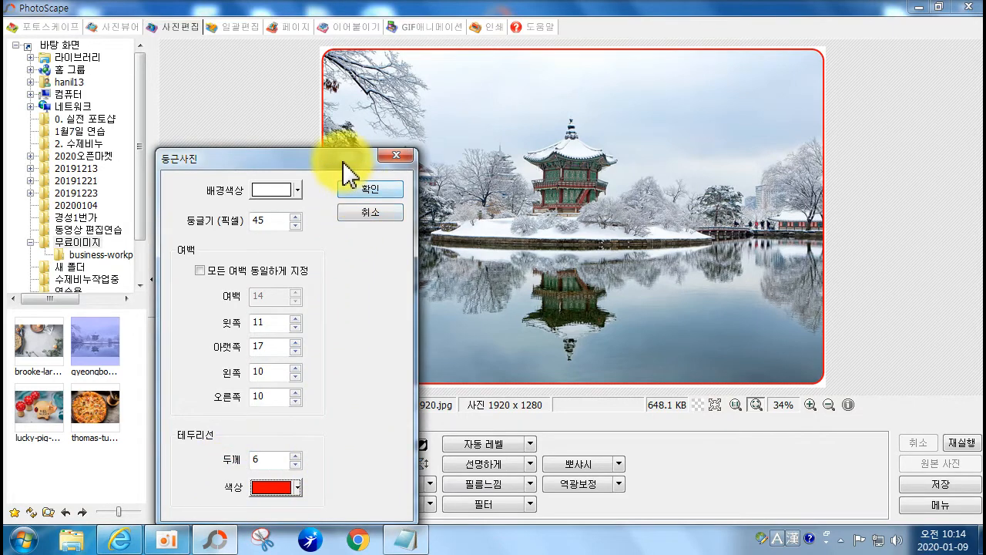
- Move the rounded-photo dialog aside, set the border thickness to 0, and discard all of its settings
{"action": "left_click_drag", "start_coordinate": [339, 159], "coordinate": [549, 239]}
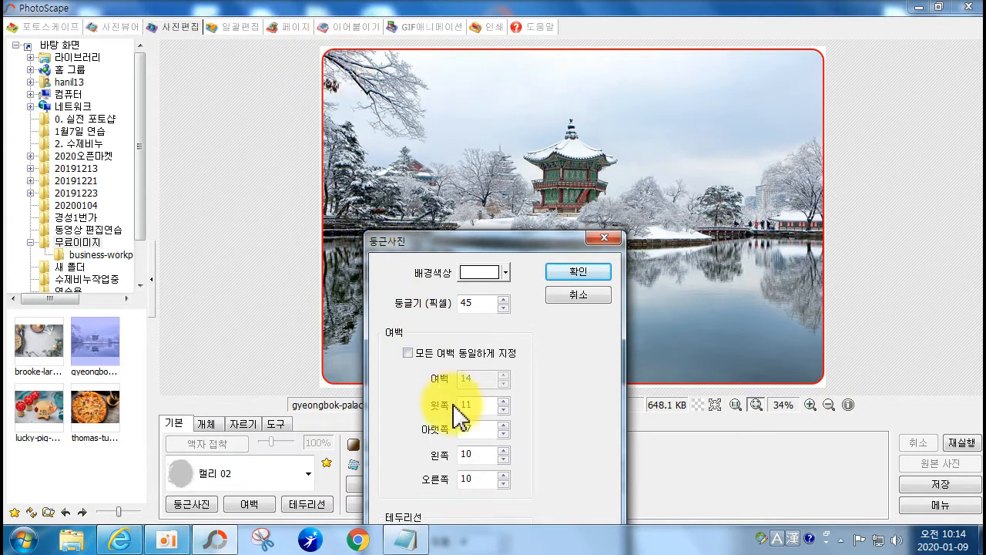
{"action": "left_click_drag", "start_coordinate": [487, 242], "coordinate": [530, 147]}
{"action": "left_click", "coordinate": [547, 451]}
{"action": "left_click", "coordinate": [547, 450]}
{"action": "left_click", "coordinate": [547, 451]}
{"action": "left_click", "coordinate": [546, 450]}
{"action": "left_click", "coordinate": [547, 451]}
{"action": "left_click", "coordinate": [546, 451]}
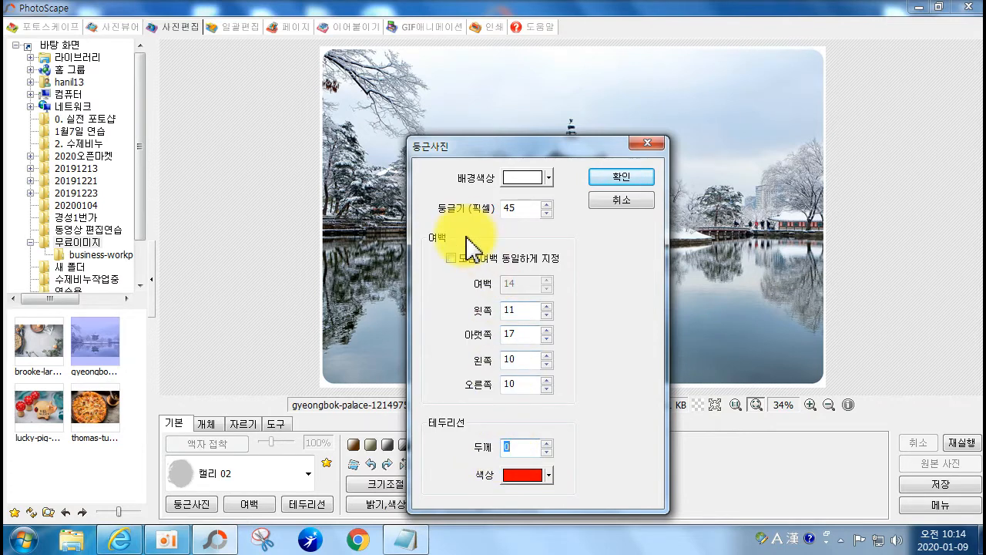
{"action": "left_click", "coordinate": [615, 205]}
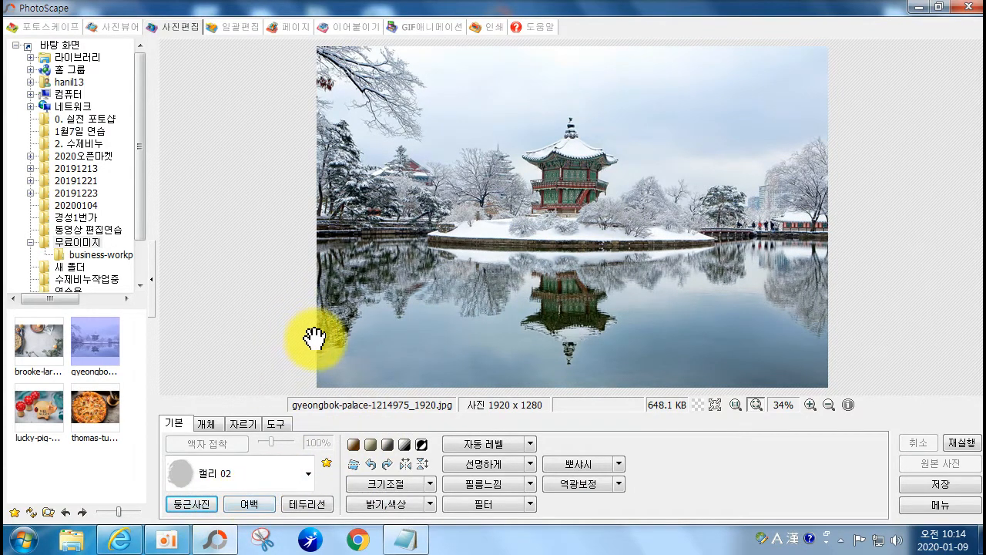
- Open the margin (여백) settings, preview equal 24-pixel margins against separate side margins, and cancel without applying
{"action": "left_click", "coordinate": [270, 503]}
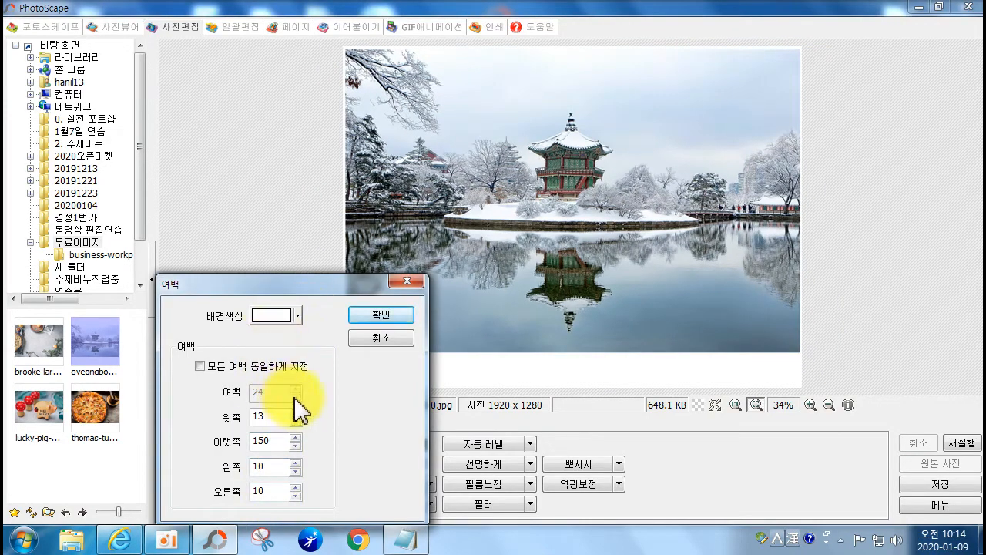
{"action": "left_click", "coordinate": [201, 366]}
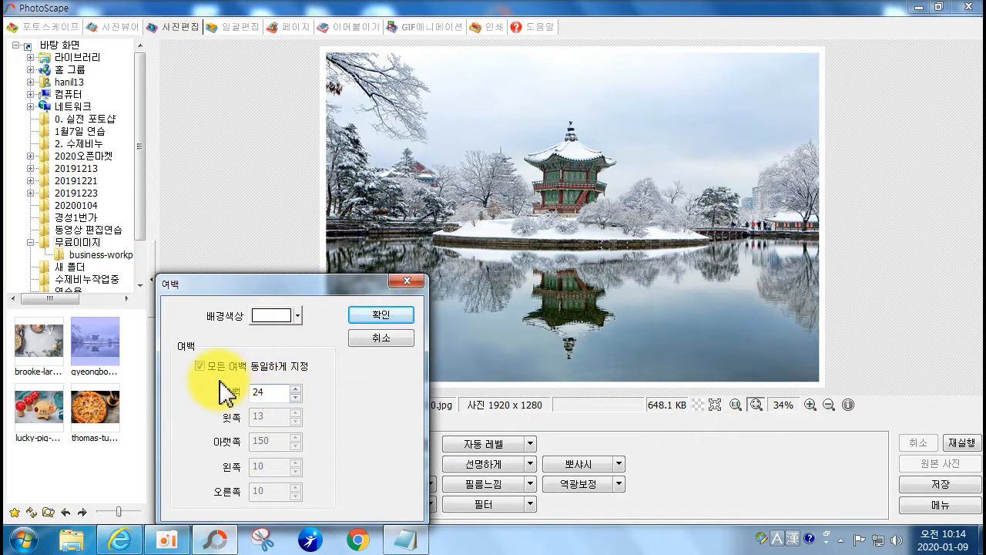
{"action": "left_click", "coordinate": [200, 366]}
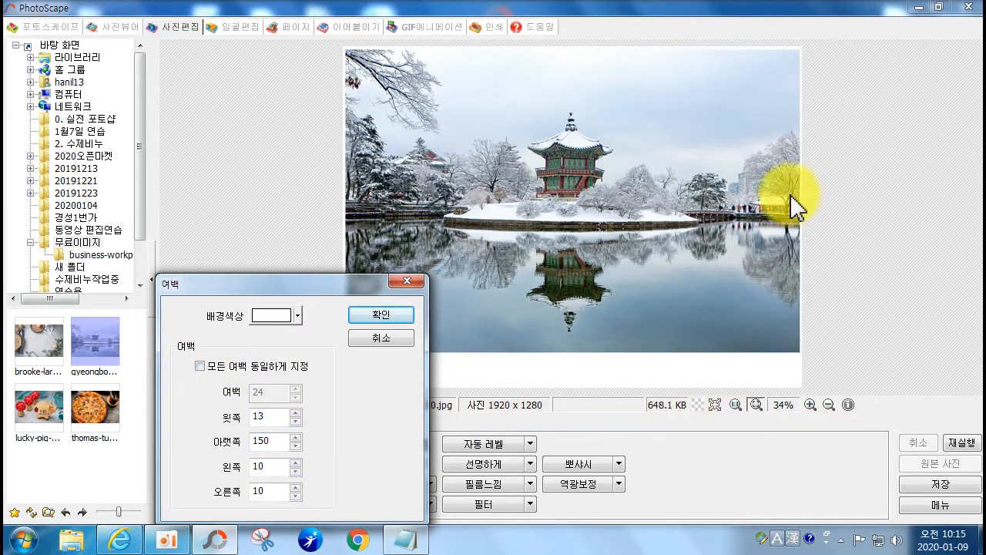
{"action": "left_click", "coordinate": [381, 340]}
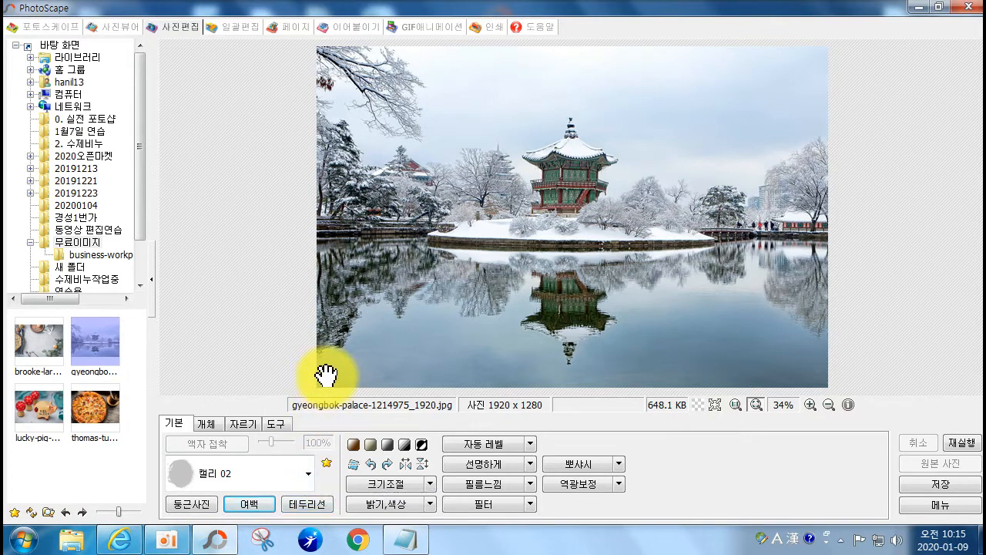
- Open the border line (테두리선) settings, move the dialog over the photo, and set the line colour to green
{"action": "left_click", "coordinate": [315, 505]}
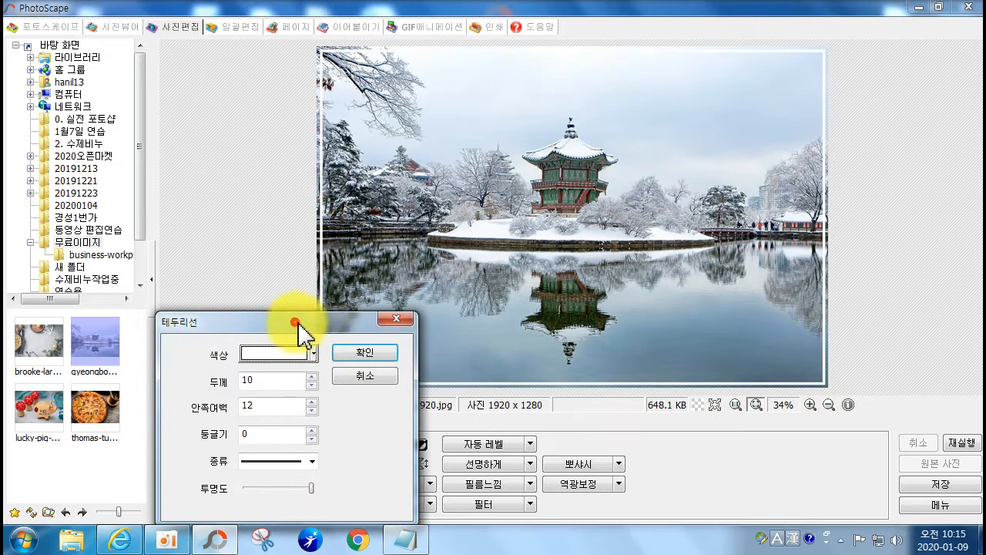
{"action": "left_click_drag", "start_coordinate": [301, 331], "coordinate": [653, 206]}
{"action": "left_click", "coordinate": [670, 232]}
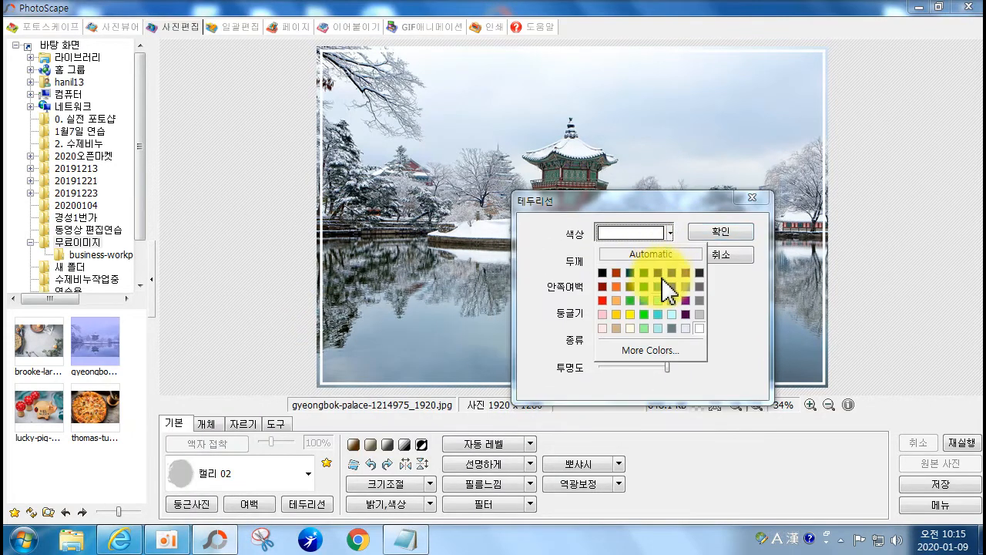
{"action": "left_click", "coordinate": [645, 301]}
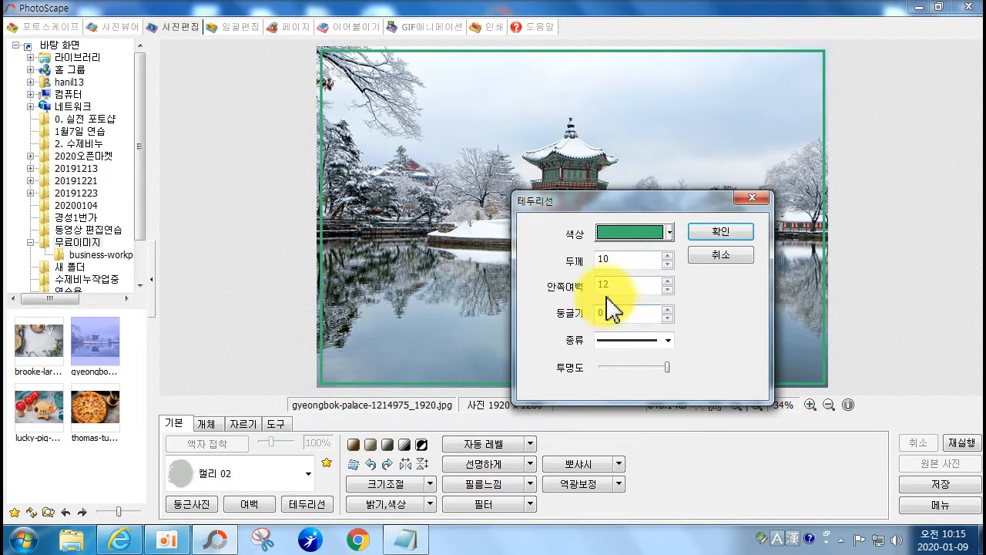
- Set the border line's thickness to 14 and its inner margin to 18
{"action": "left_click", "coordinate": [667, 256]}
{"action": "left_click", "coordinate": [668, 256]}
{"action": "left_click", "coordinate": [667, 256]}
{"action": "left_click", "coordinate": [667, 256]}
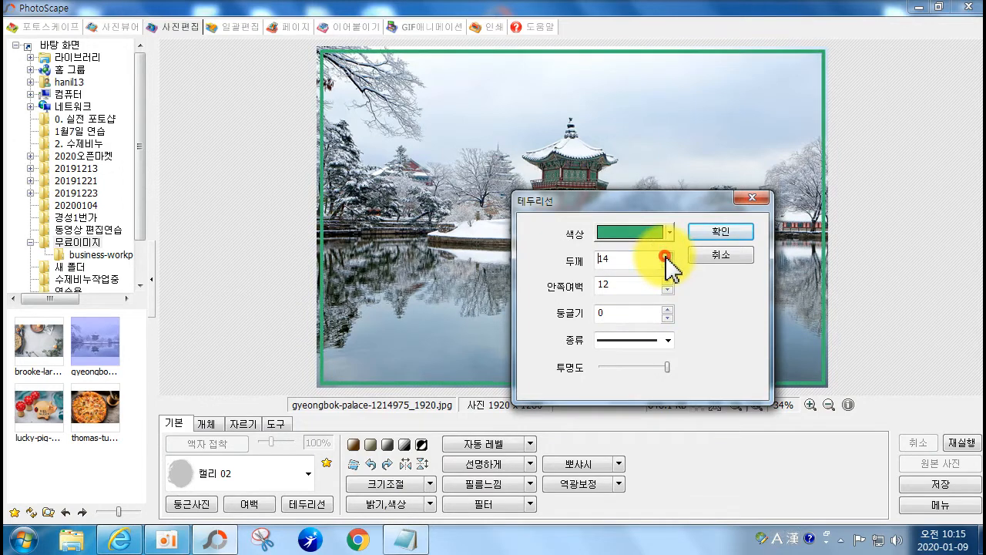
{"action": "left_click", "coordinate": [667, 281]}
{"action": "left_click", "coordinate": [667, 281]}
{"action": "left_click", "coordinate": [667, 280]}
{"action": "left_click", "coordinate": [667, 280]}
{"action": "left_click", "coordinate": [667, 280]}
{"action": "left_click", "coordinate": [667, 281]}
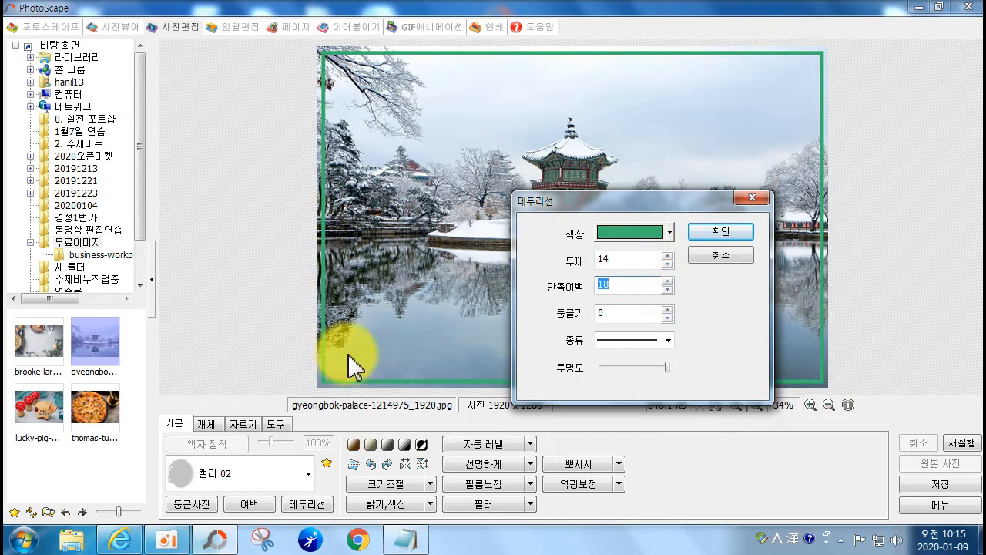
- Change the border line's colour to white, move the dialog off the pavilion, and set the roundness (둥글기) to 44
{"action": "left_click", "coordinate": [656, 233]}
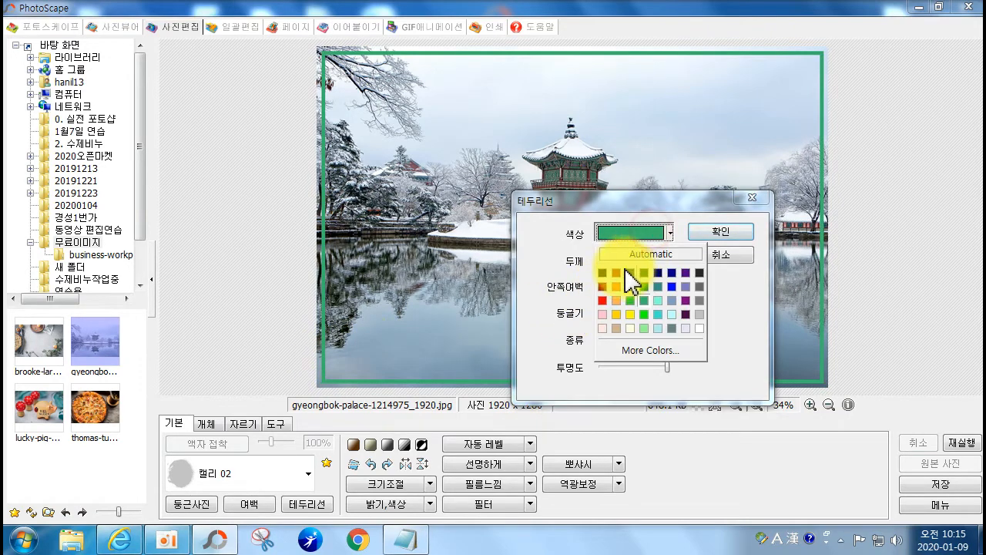
{"action": "left_click", "coordinate": [699, 329]}
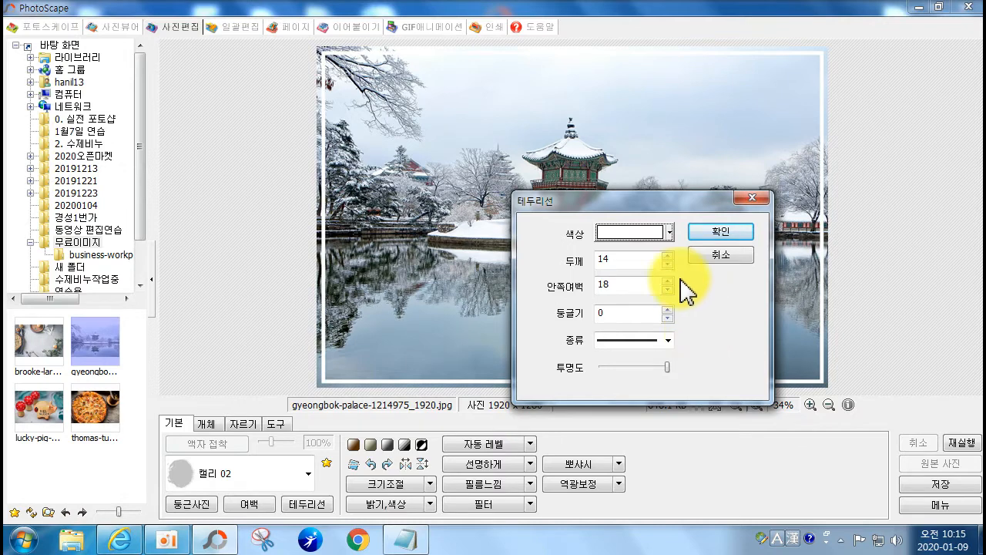
{"action": "left_click_drag", "start_coordinate": [629, 212], "coordinate": [683, 235]}
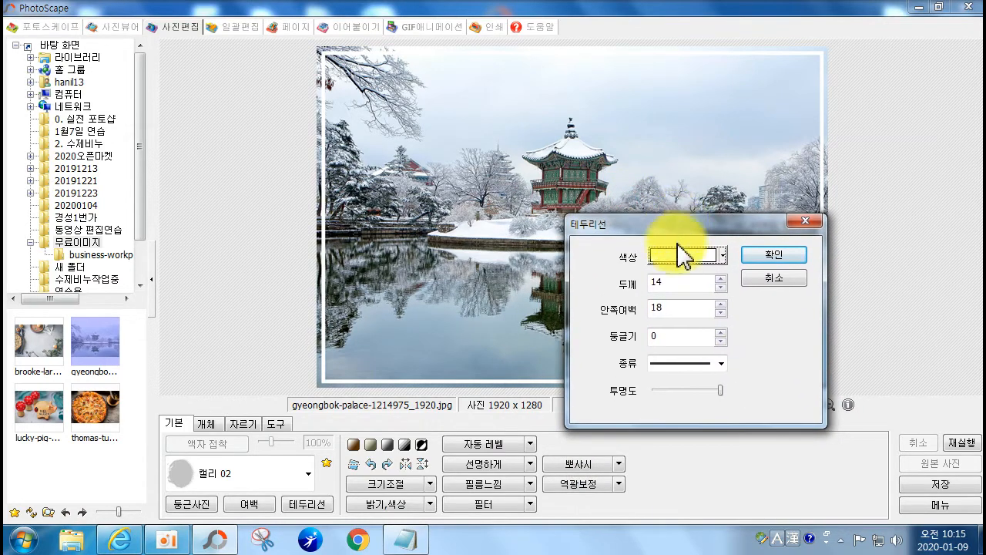
{"action": "left_click", "coordinate": [722, 333]}
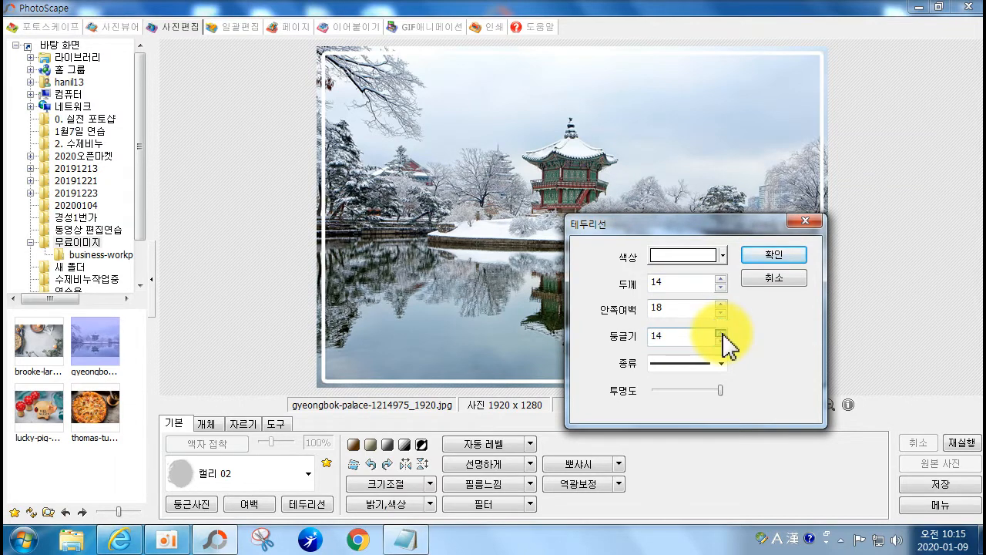
- Try the short-dashed line type on the border line and switch it back to the solid line
{"action": "left_click", "coordinate": [722, 361]}
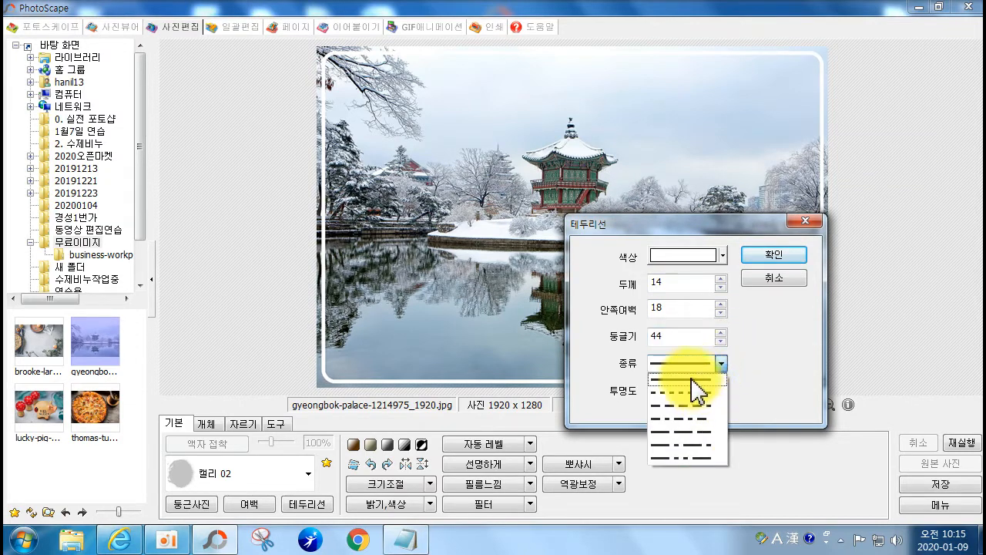
{"action": "left_click", "coordinate": [704, 391]}
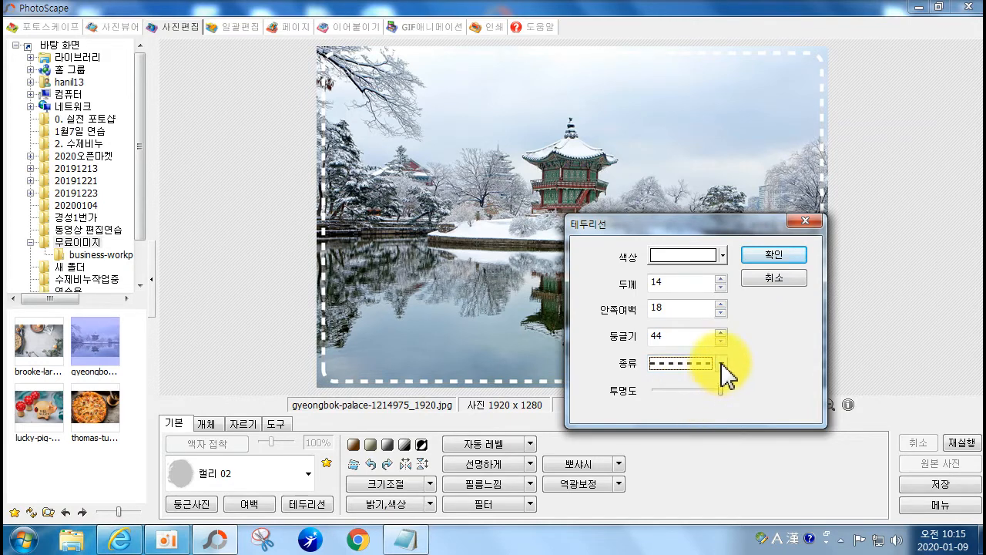
{"action": "mouse_move", "coordinate": [721, 389]}
{"action": "left_mouse_down"}
{"action": "mouse_move", "coordinate": [662, 391]}
{"action": "mouse_move", "coordinate": [724, 386]}
{"action": "left_mouse_up"}
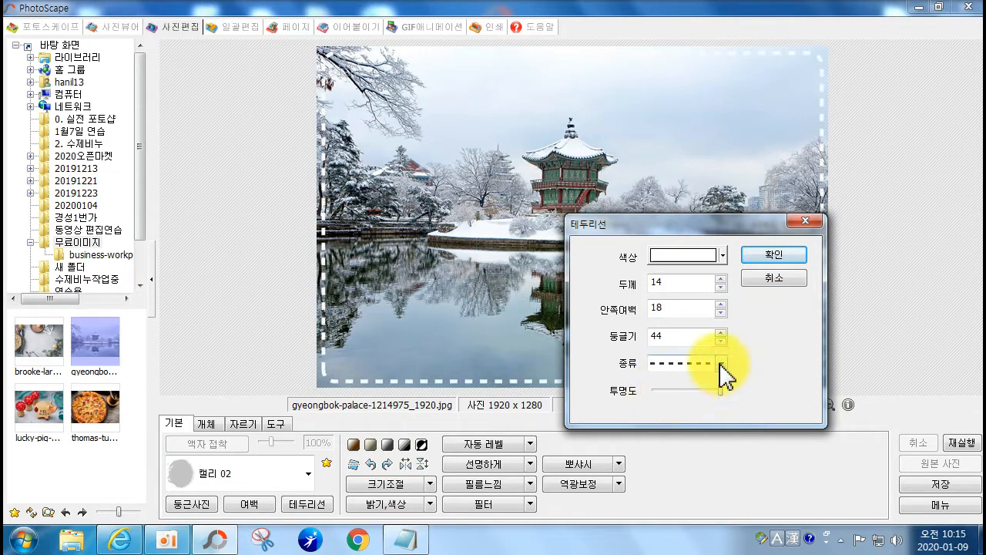
{"action": "left_click", "coordinate": [716, 363]}
{"action": "left_click", "coordinate": [691, 379]}
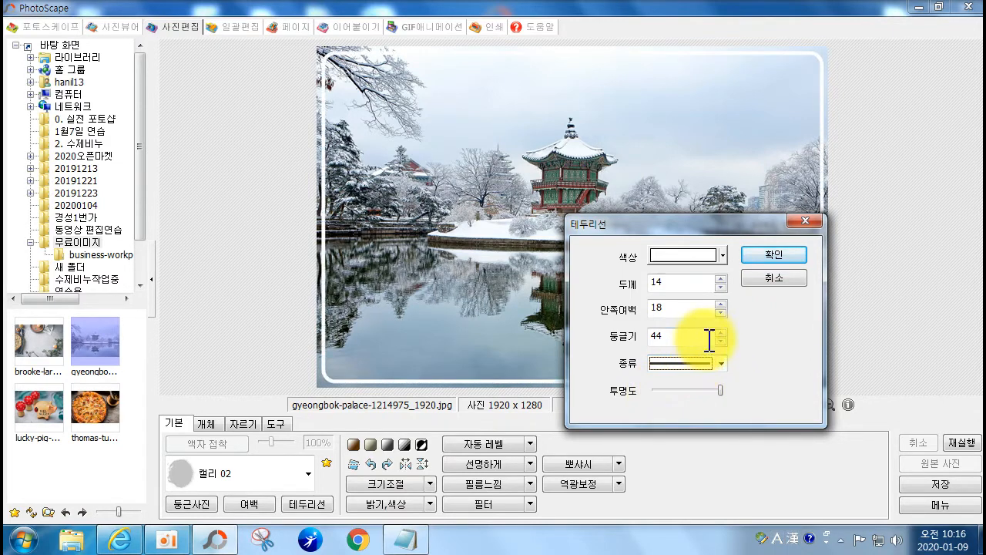
- Set the border line's roundness (둥글기) to 0 and cancel the border line settings without applying them
{"action": "left_click", "coordinate": [720, 341]}
{"action": "left_click_drag", "start_coordinate": [721, 342], "coordinate": [722, 343]}
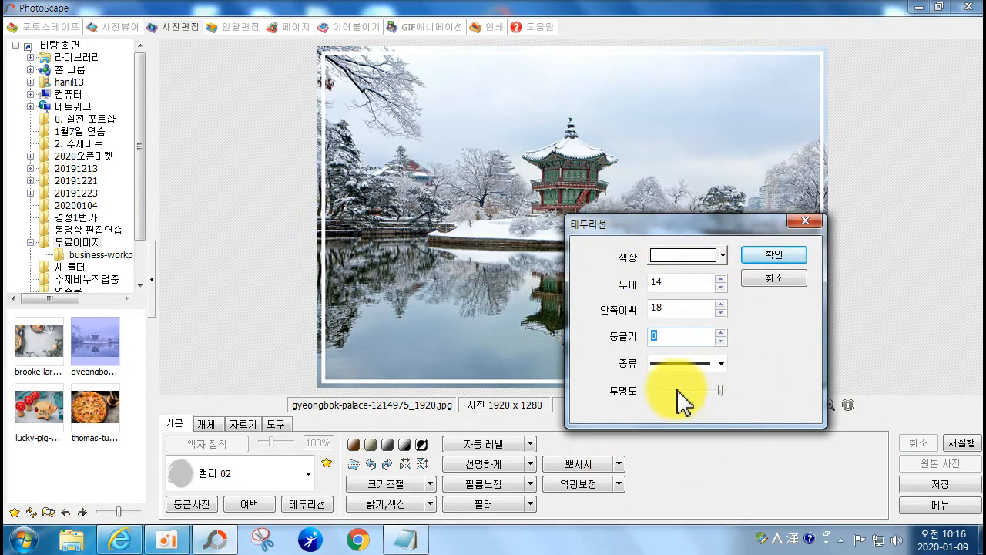
{"action": "left_click", "coordinate": [774, 278]}
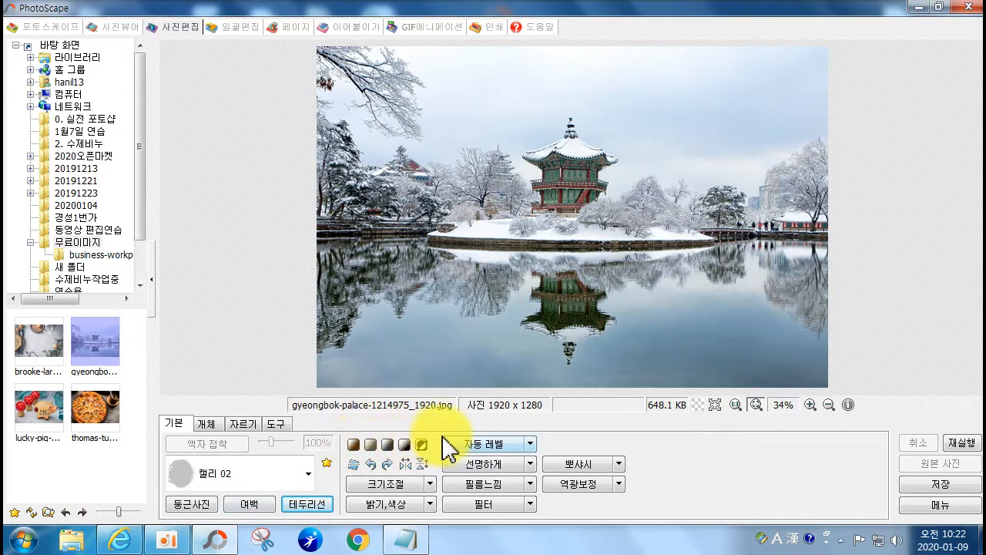
- Try the Sepia filter and the adjacent greenish monochrome filter on the photo, undoing each one
{"action": "left_click", "coordinate": [354, 446]}
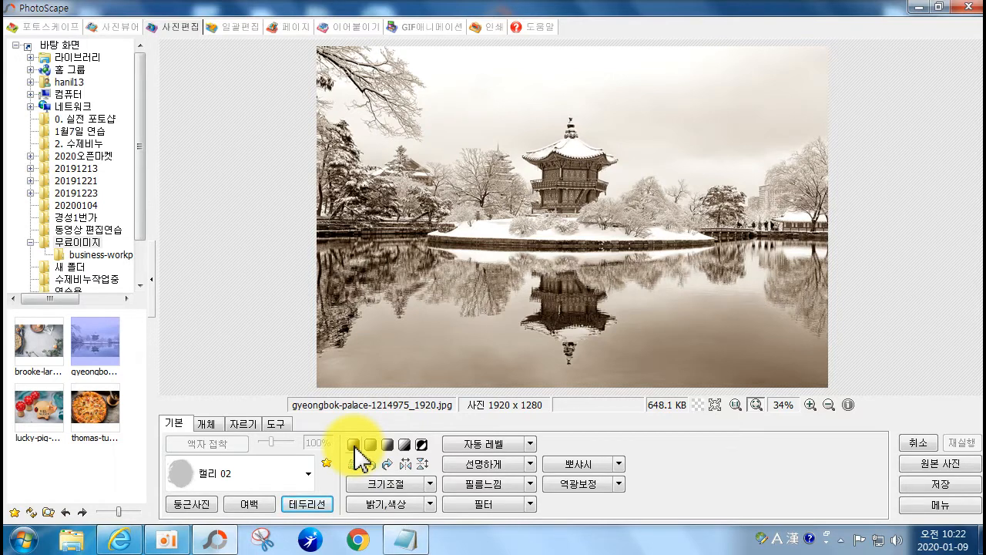
{"action": "left_click", "coordinate": [353, 445]}
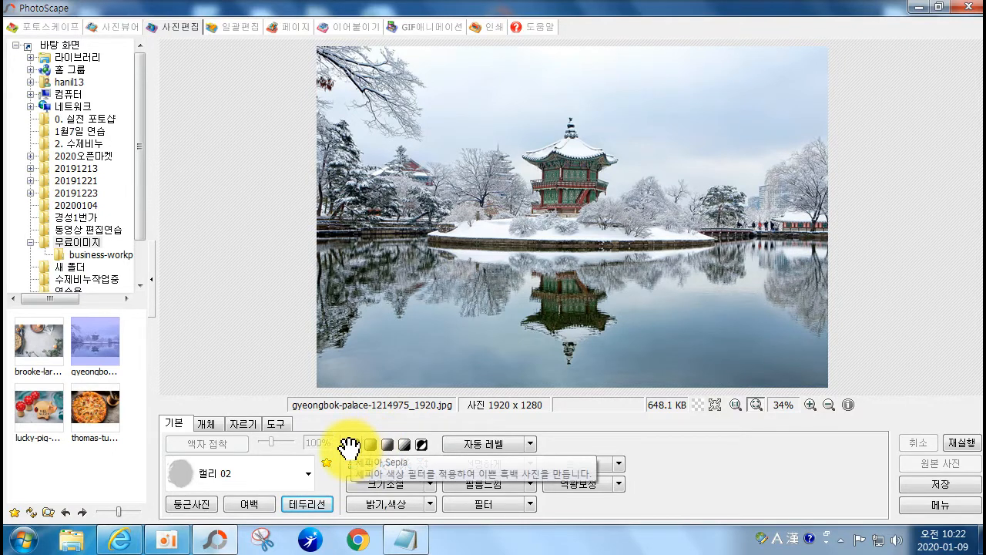
{"action": "left_click", "coordinate": [367, 445]}
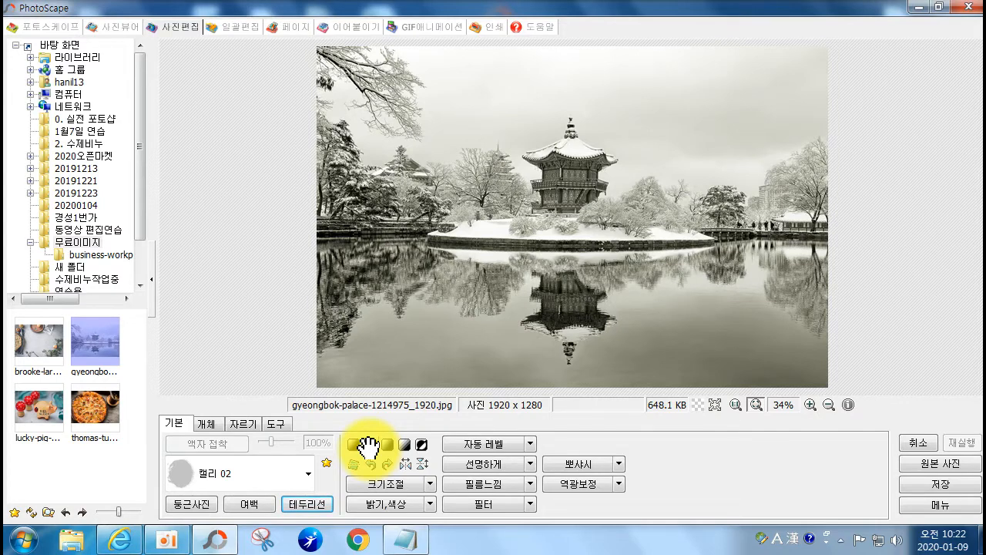
{"action": "key", "text": "ctrl+z"}
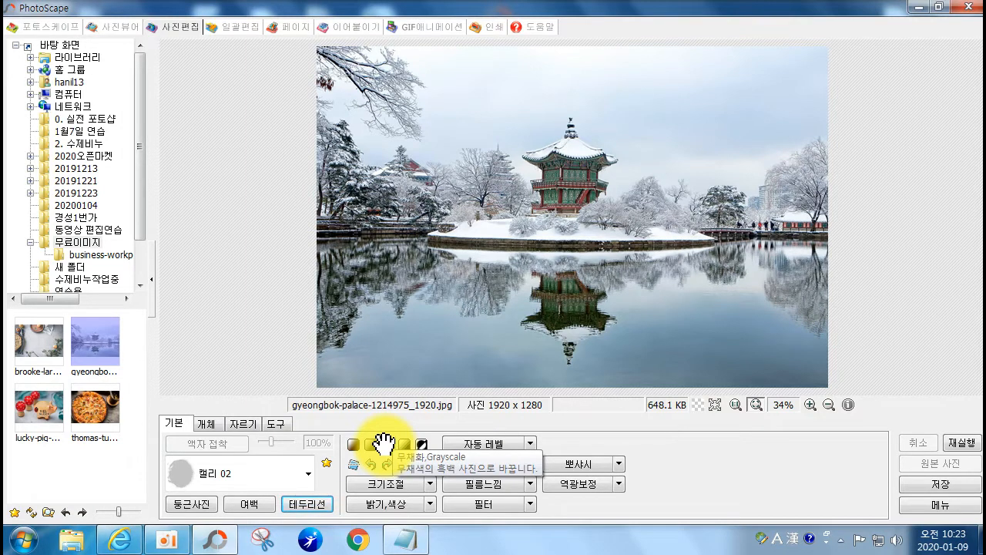
- Try the Grayscale, B&W and Negative filters on the photo one at a time, undoing each one
{"action": "left_click", "coordinate": [383, 444]}
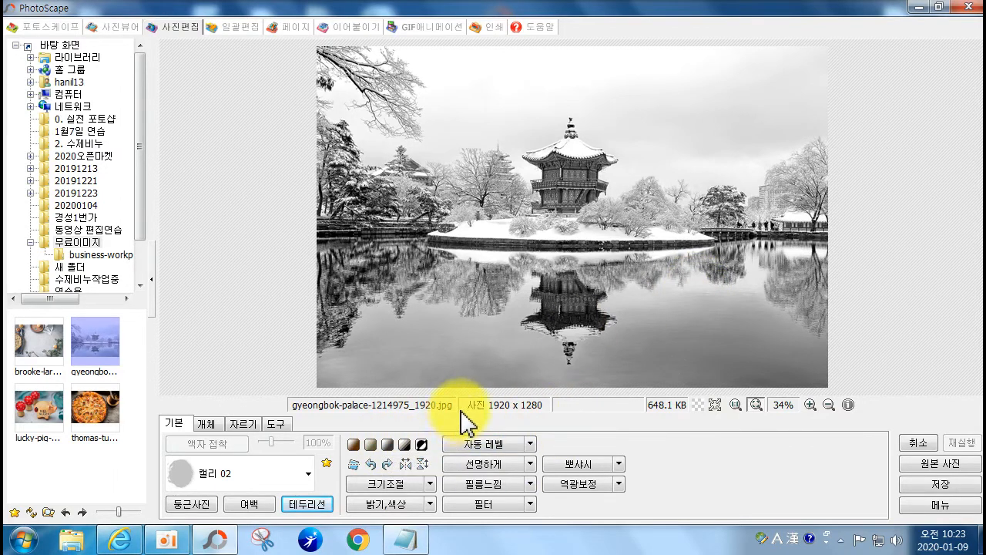
{"action": "key", "text": "ctrl+z"}
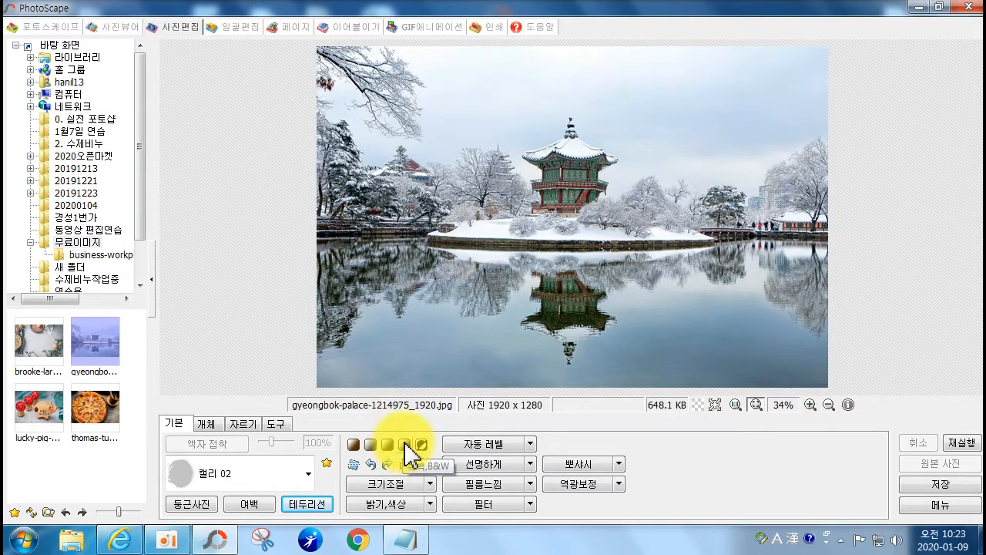
{"action": "left_click", "coordinate": [405, 445]}
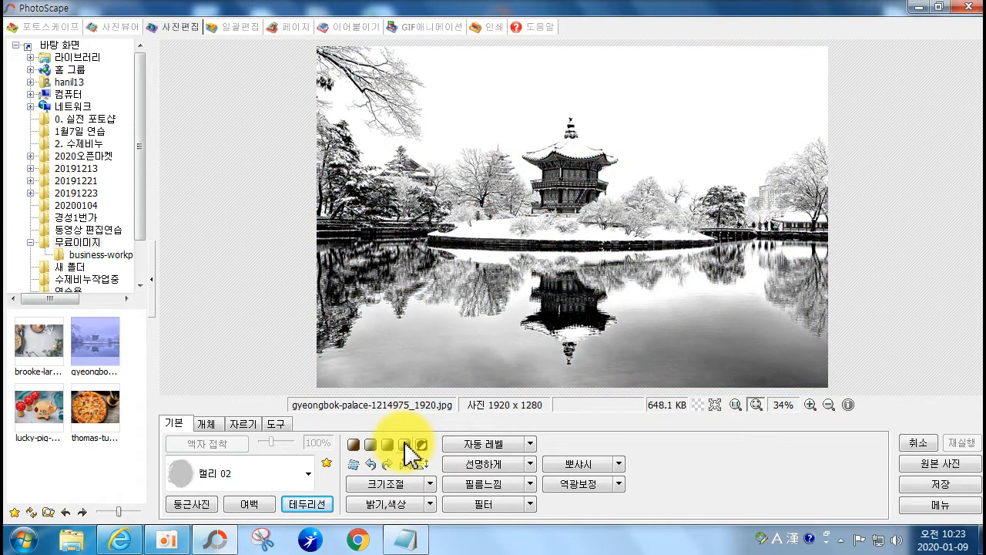
{"action": "key", "text": "ctrl+z"}
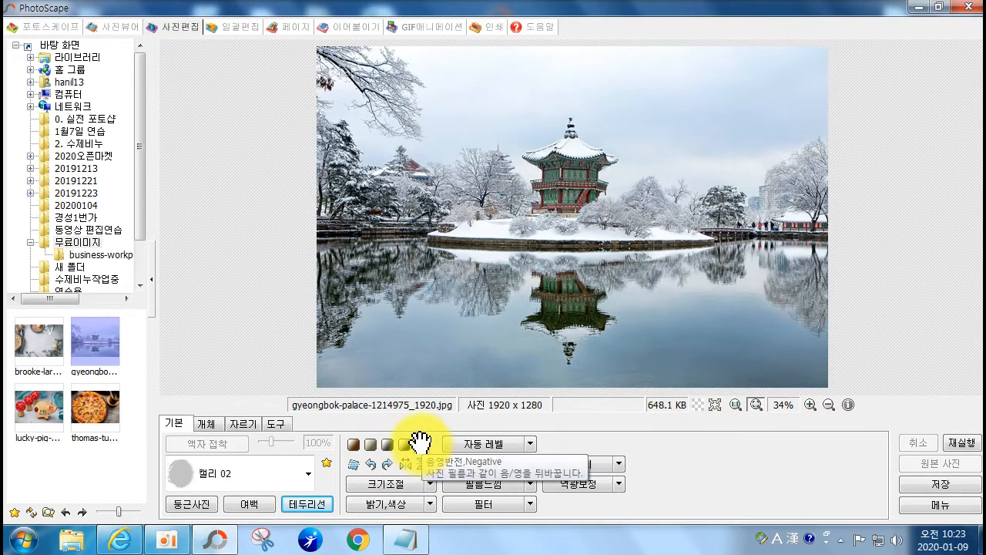
{"action": "left_click", "coordinate": [416, 442]}
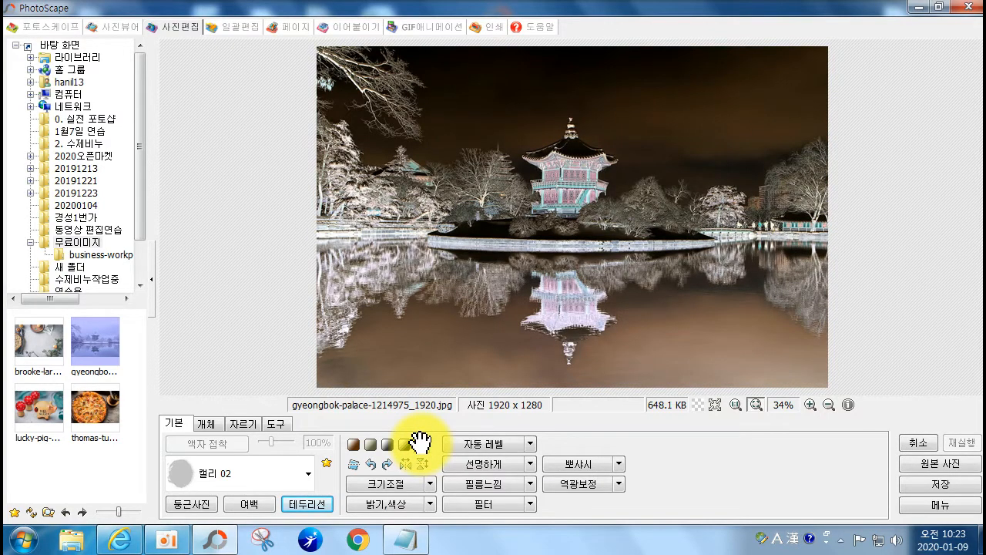
{"action": "key", "text": "ctrl+z"}
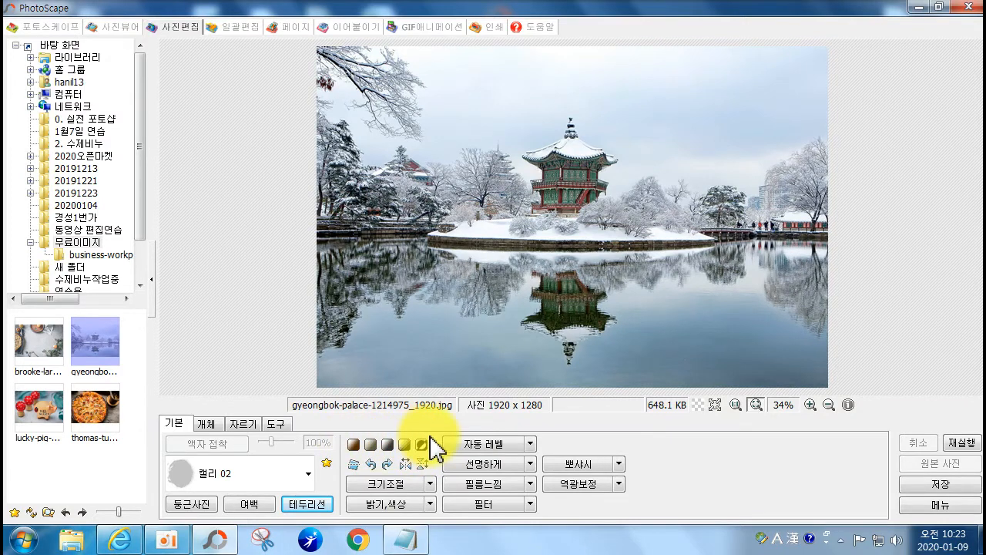
- Preview a -22.00 degree free rotation (회전) and horizon levelling (수평맞추기) of 00.30 and 00.10 degrees, and cancel without applying
{"action": "left_click", "coordinate": [355, 464]}
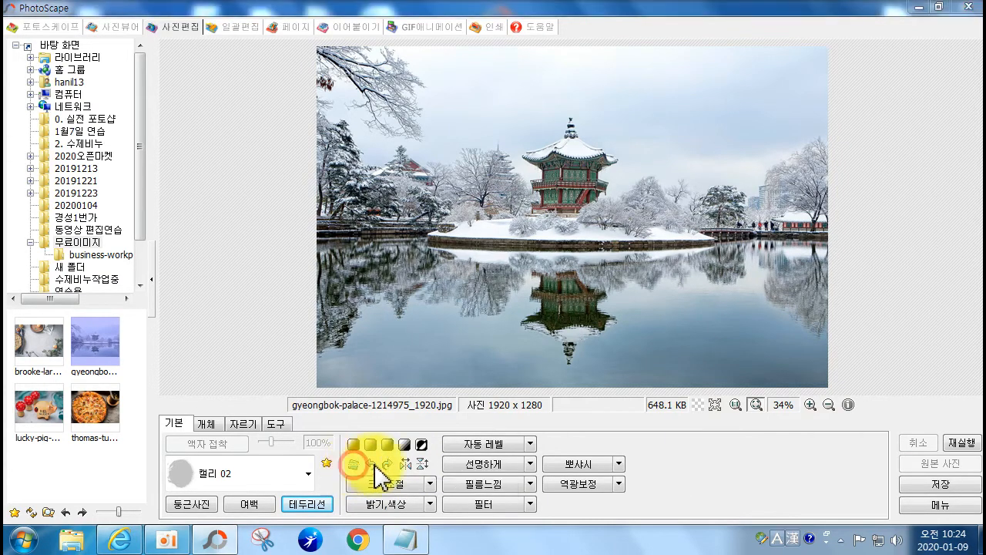
{"action": "mouse_move", "coordinate": [413, 454]}
{"action": "left_mouse_down"}
{"action": "mouse_move", "coordinate": [402, 453]}
{"action": "mouse_move", "coordinate": [419, 457]}
{"action": "left_mouse_up"}
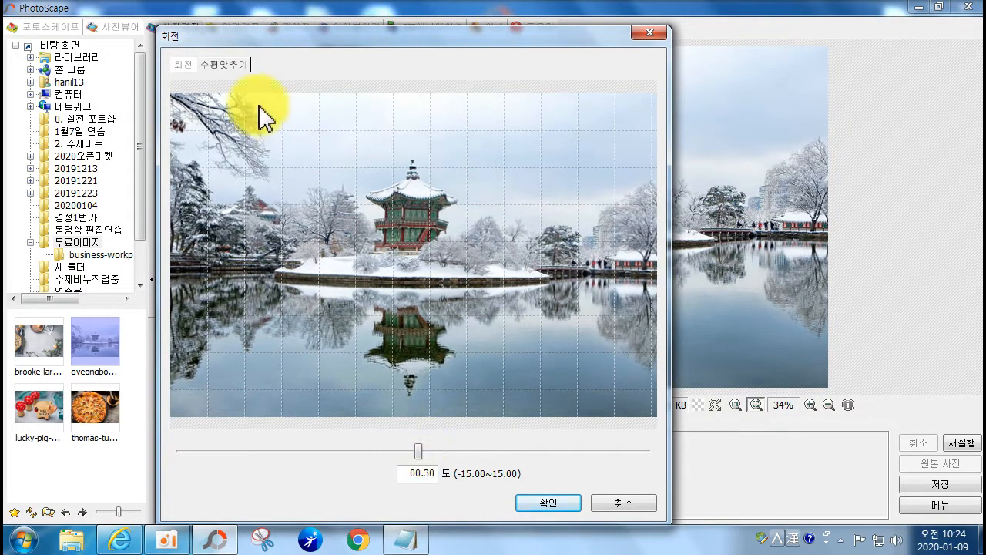
{"action": "left_click", "coordinate": [185, 66]}
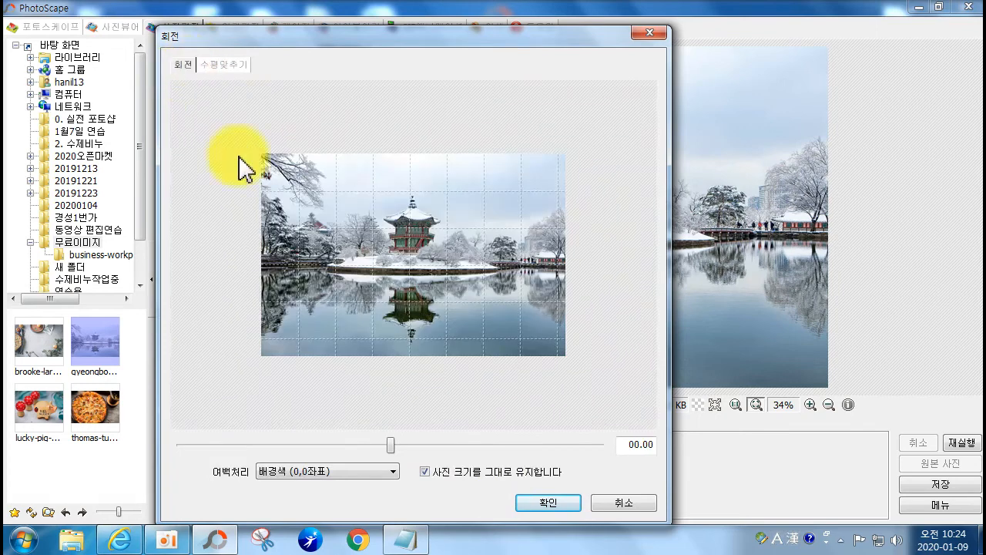
{"action": "left_click_drag", "start_coordinate": [392, 445], "coordinate": [366, 455]}
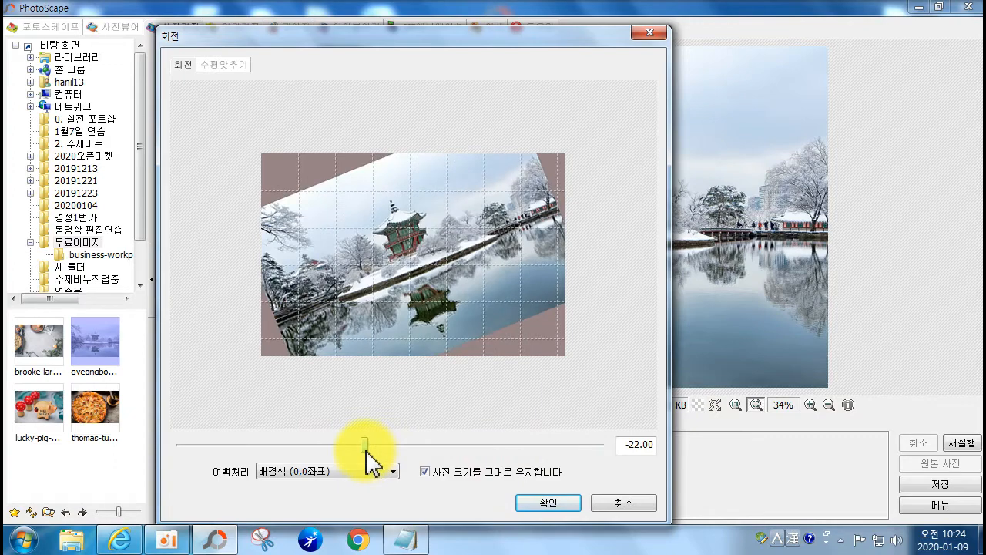
{"action": "left_click", "coordinate": [222, 66]}
{"action": "left_click_drag", "start_coordinate": [419, 453], "coordinate": [417, 458]}
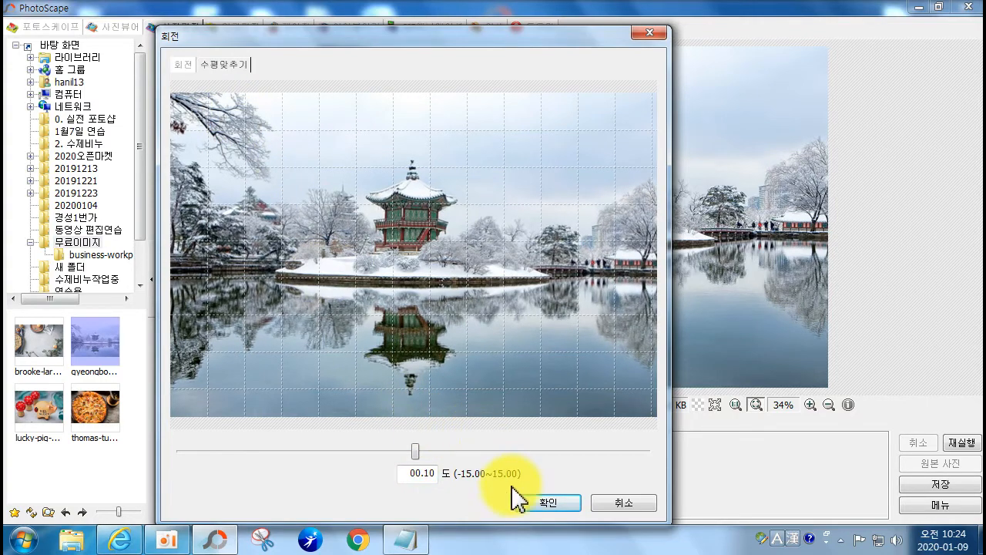
{"action": "left_click", "coordinate": [626, 506]}
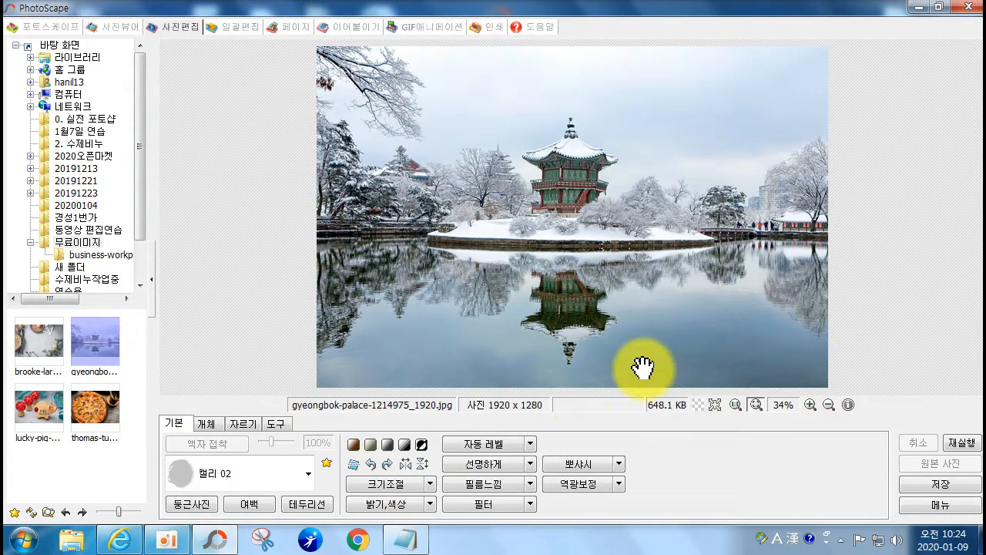
- Apply a slight horizon levelling (수평맞추기) adjustment to the photo and undo it
{"action": "left_click", "coordinate": [356, 466]}
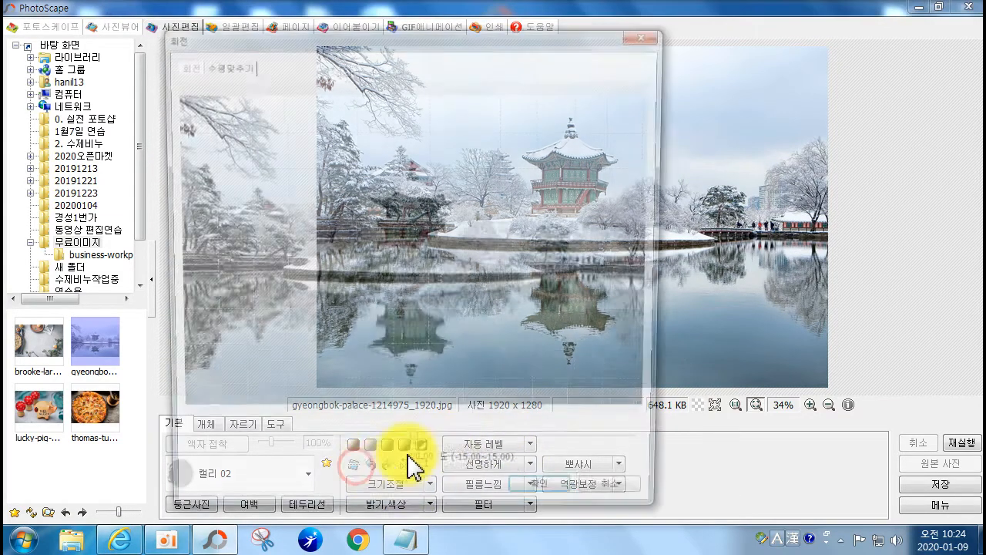
{"action": "left_click_drag", "start_coordinate": [416, 454], "coordinate": [417, 456]}
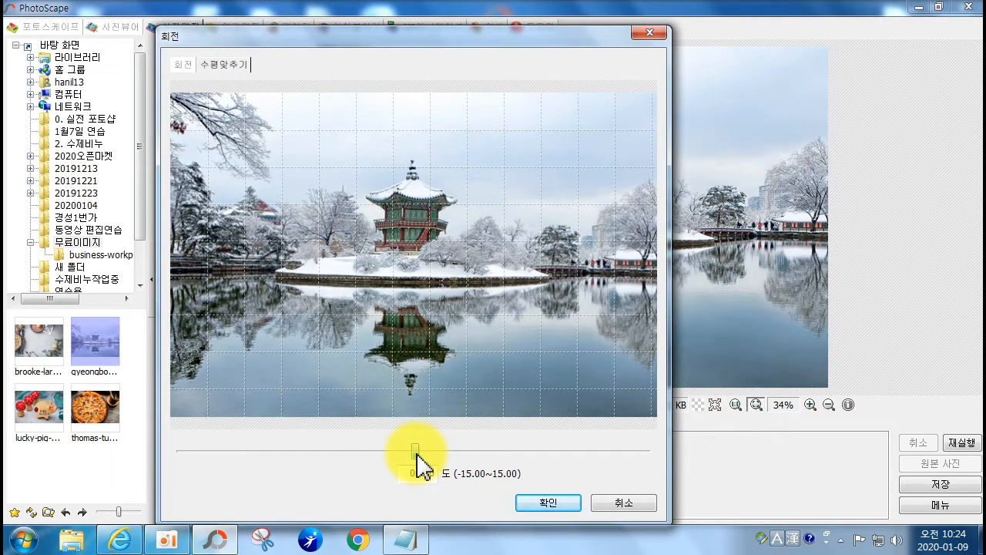
{"action": "left_click", "coordinate": [548, 502]}
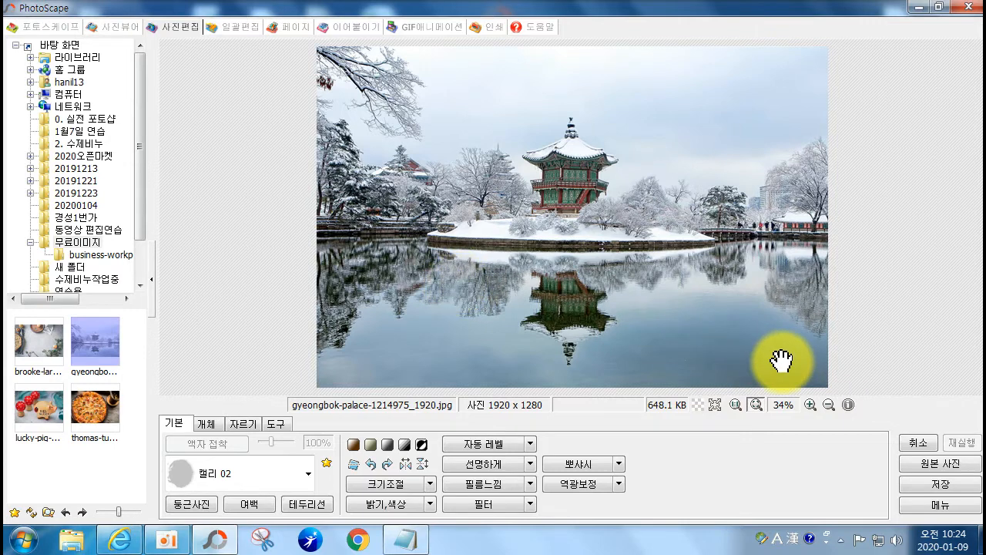
{"action": "key", "text": "ctrl+z"}
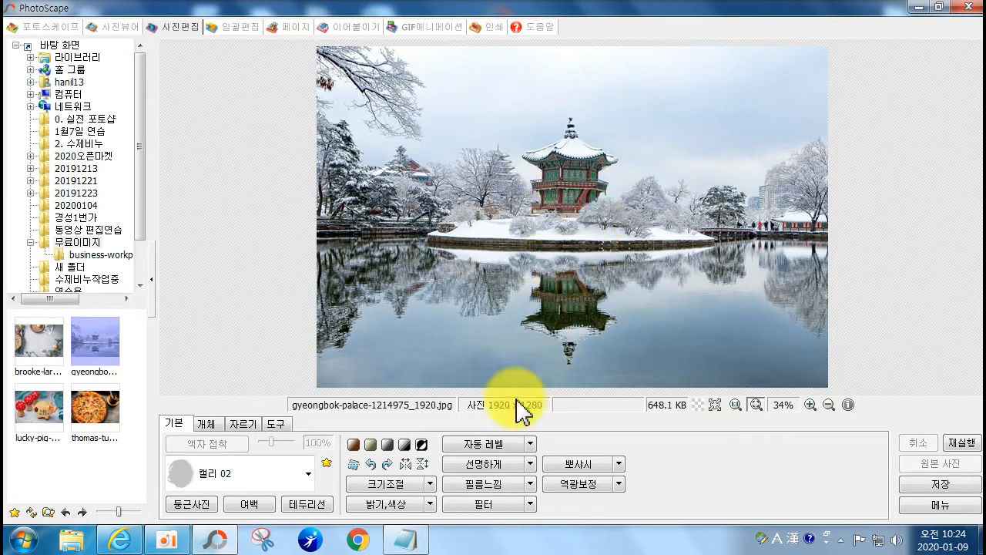
- Rotate the photo 90 degrees counterclockwise and back, and flip it horizontally and vertically, reversing each flip
{"action": "left_click", "coordinate": [371, 465]}
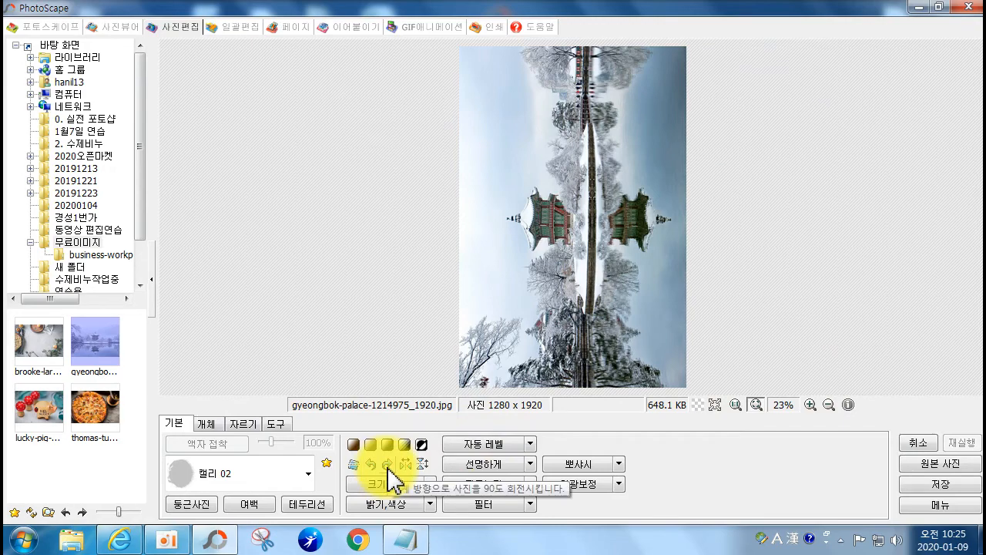
{"action": "left_click", "coordinate": [388, 465]}
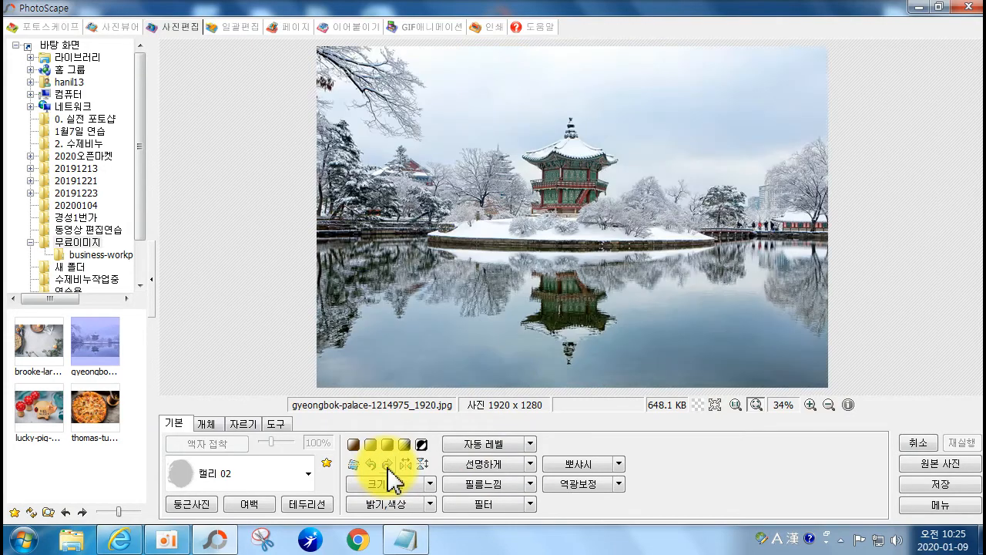
{"action": "left_click", "coordinate": [404, 465]}
{"action": "left_click", "coordinate": [405, 464]}
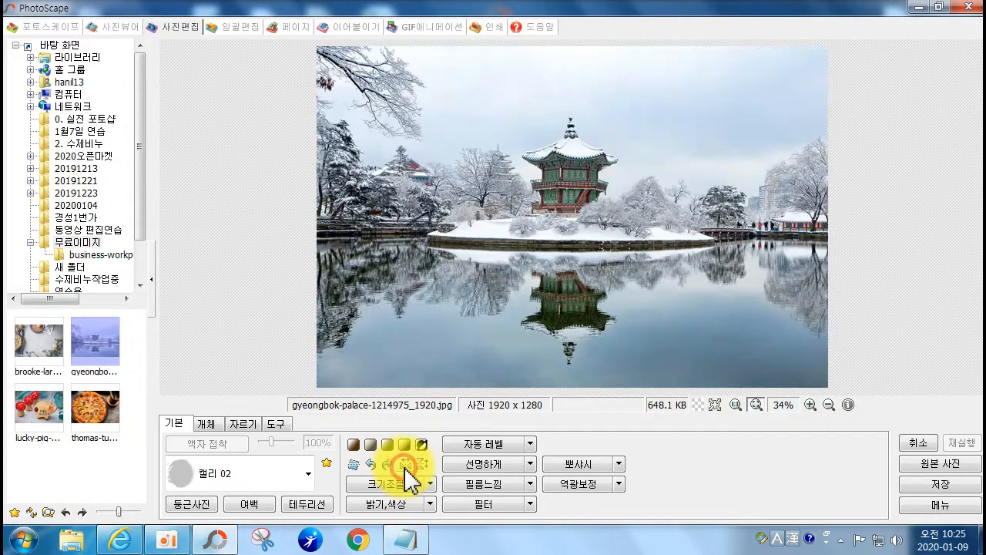
{"action": "left_click", "coordinate": [429, 467]}
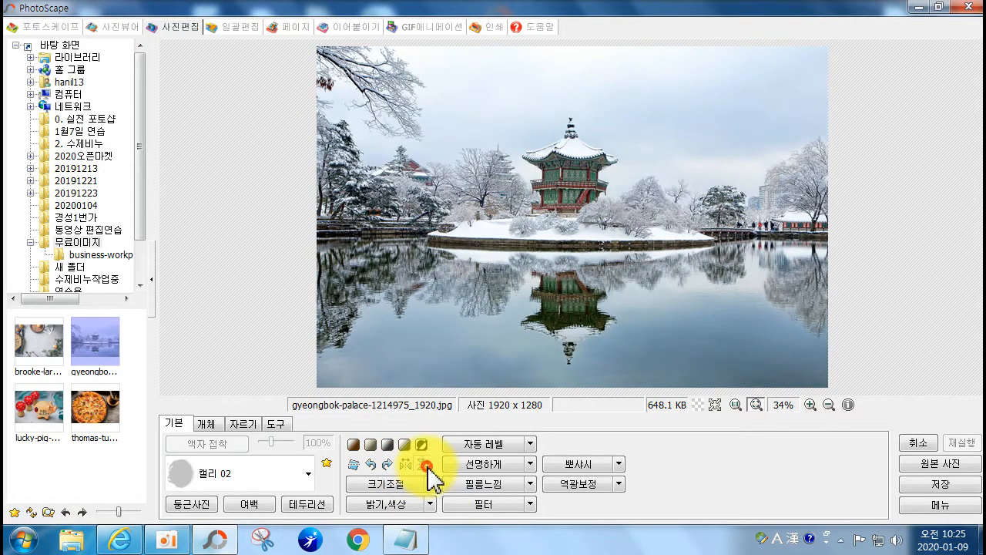
{"action": "left_click", "coordinate": [429, 467]}
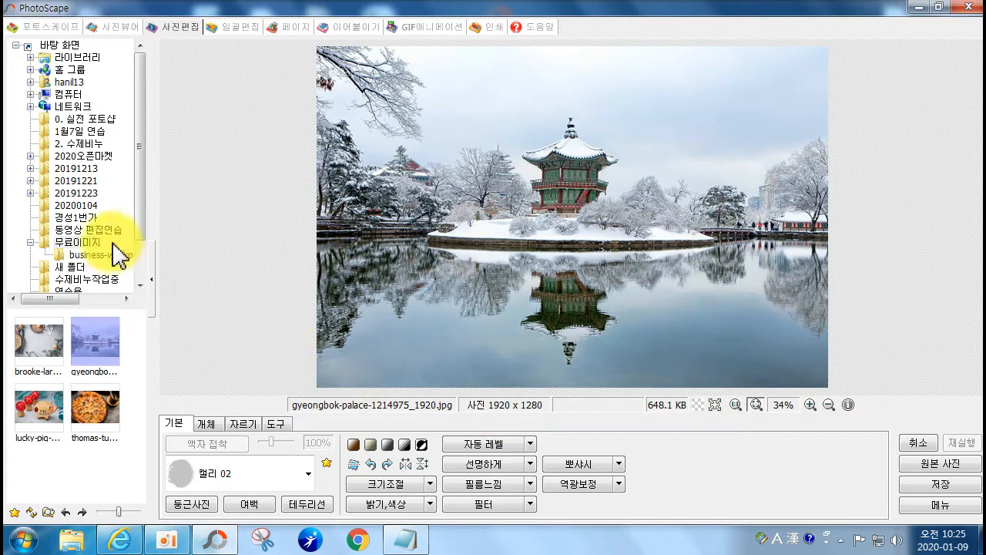
- Open the photo 20200105_225316.jpg from the 경성1번가 folder in the editor
{"action": "left_click", "coordinate": [74, 218]}
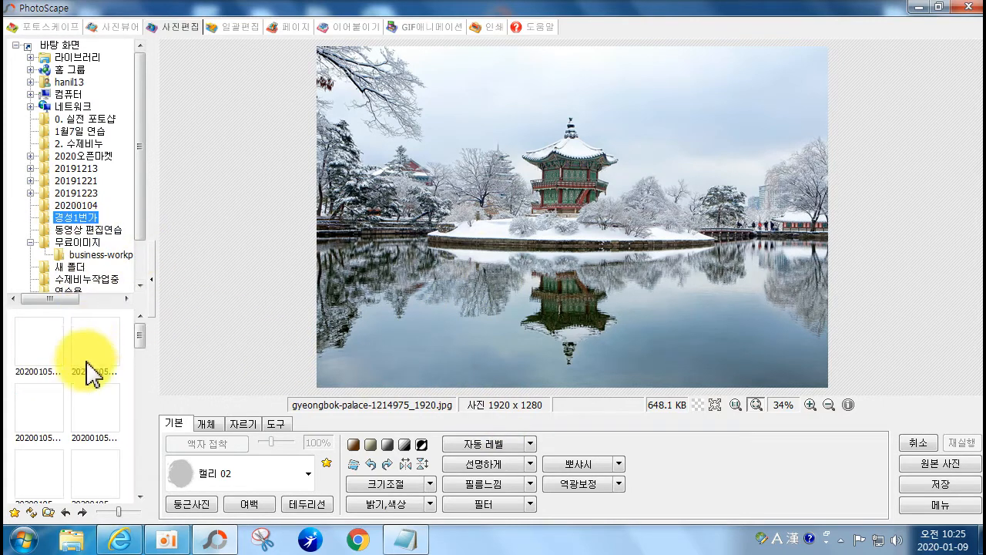
{"action": "left_click", "coordinate": [41, 341]}
{"action": "left_click", "coordinate": [489, 313]}
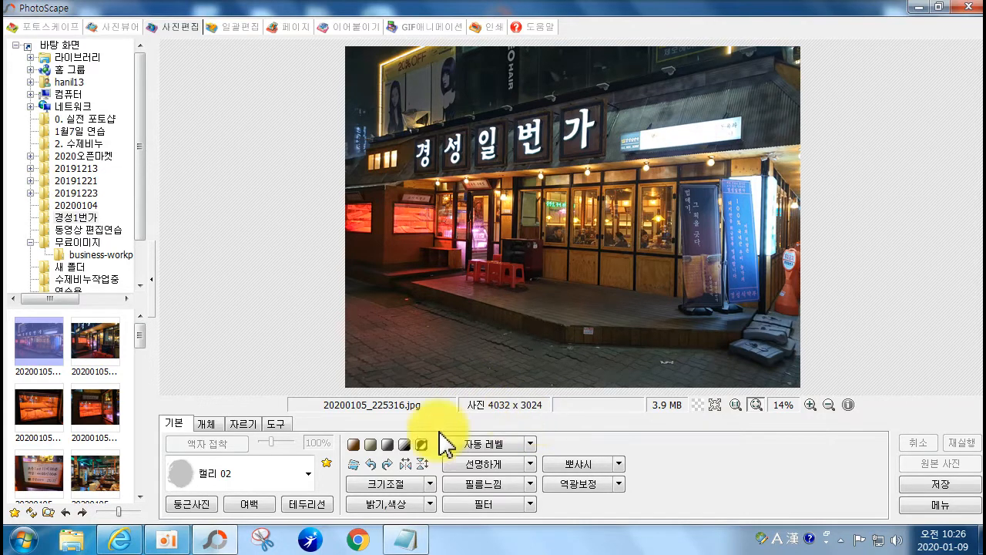
- Check the street photo's pixel size in the resize dialog (크기조절) and view the long-side reduction presets without applying any
{"action": "left_click", "coordinate": [384, 484]}
{"action": "left_click_drag", "start_coordinate": [331, 356], "coordinate": [433, 139]}
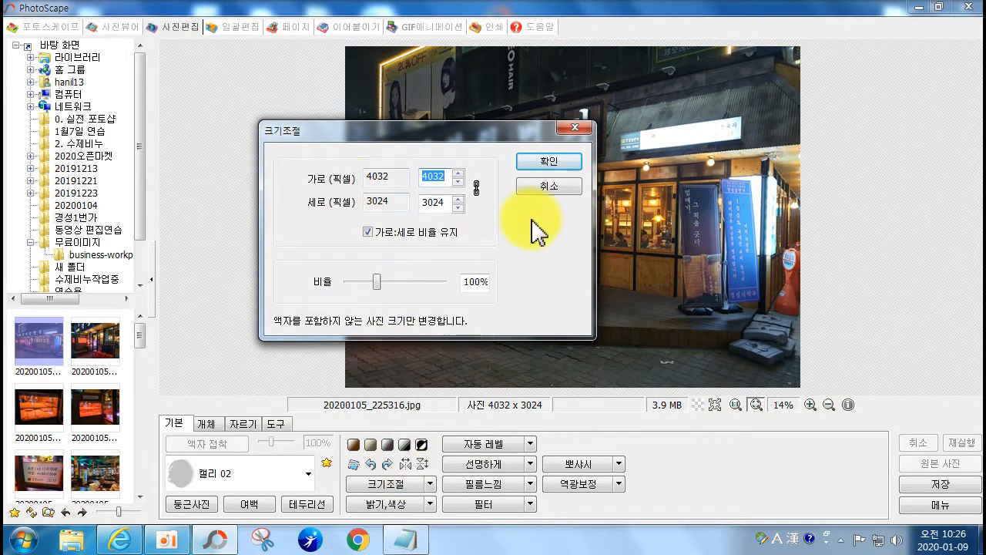
{"action": "left_click", "coordinate": [553, 186]}
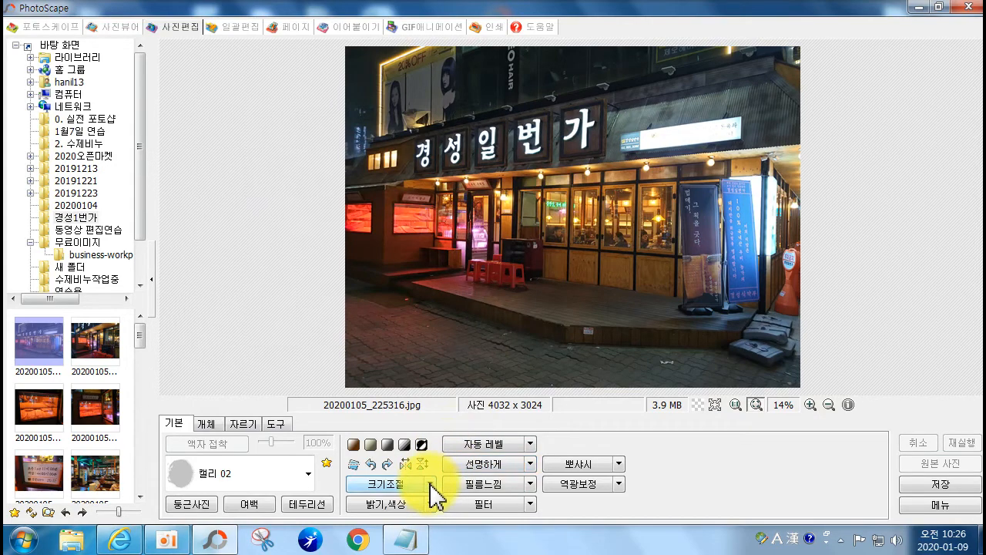
{"action": "left_click", "coordinate": [431, 484]}
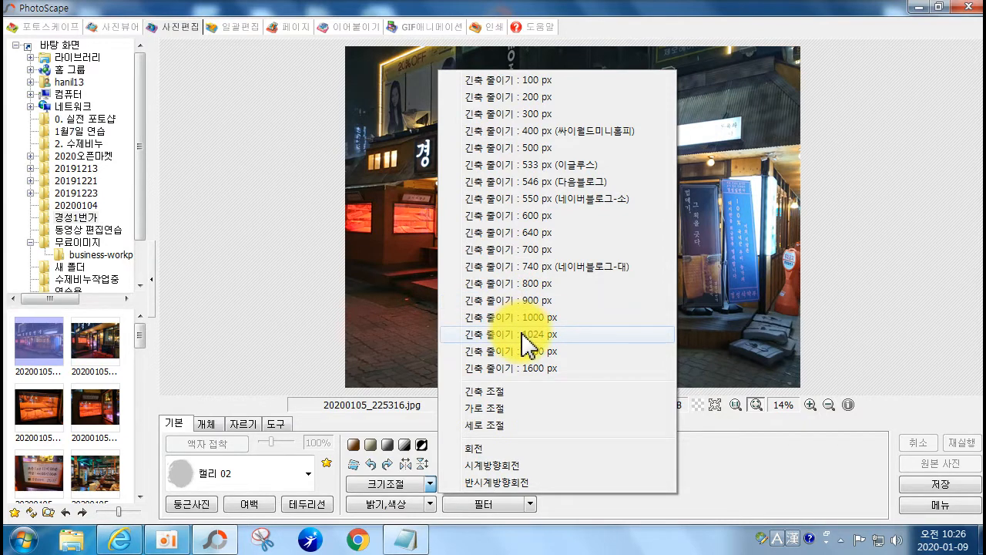
- Reopen gyeongbok-palace-1214975_1920.jpg from the 무료이미지 folder and check its pixel size in the resize dialog (크기조절)
{"action": "left_click", "coordinate": [73, 254]}
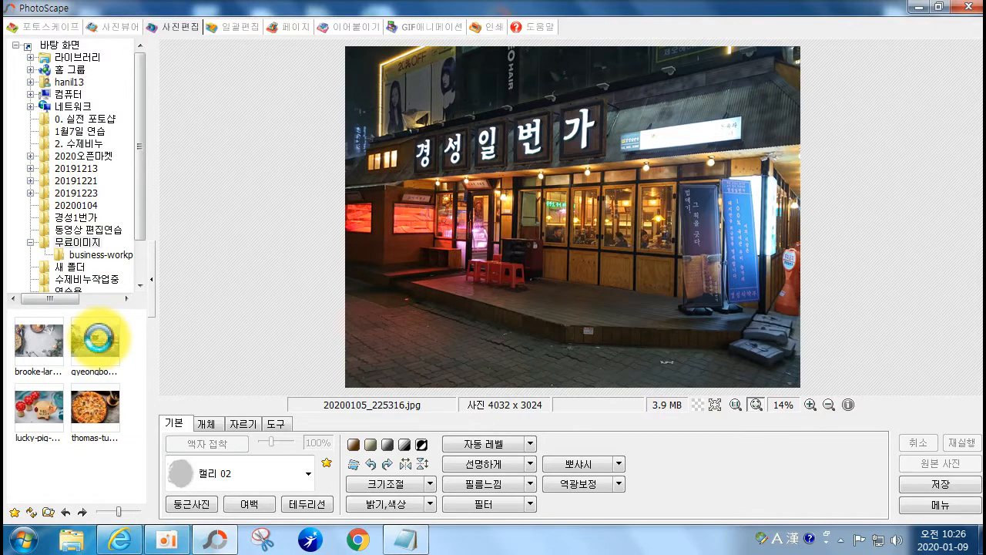
{"action": "left_click", "coordinate": [96, 339]}
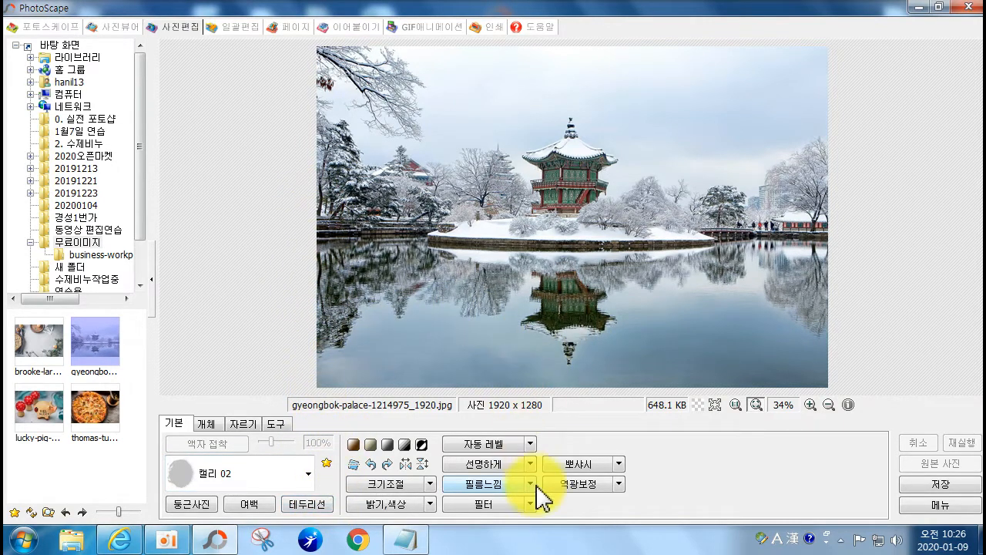
{"action": "left_click", "coordinate": [399, 484]}
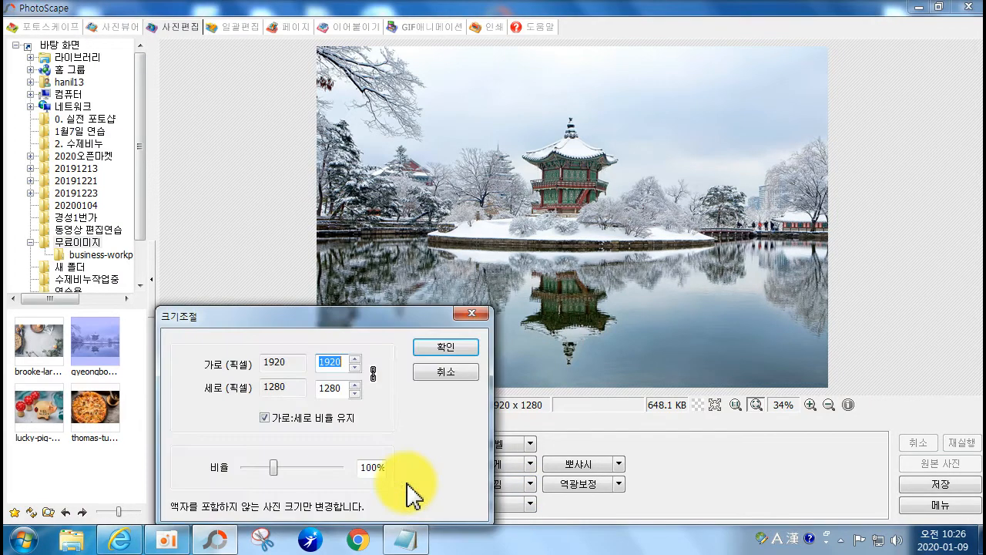
{"action": "left_click", "coordinate": [435, 374]}
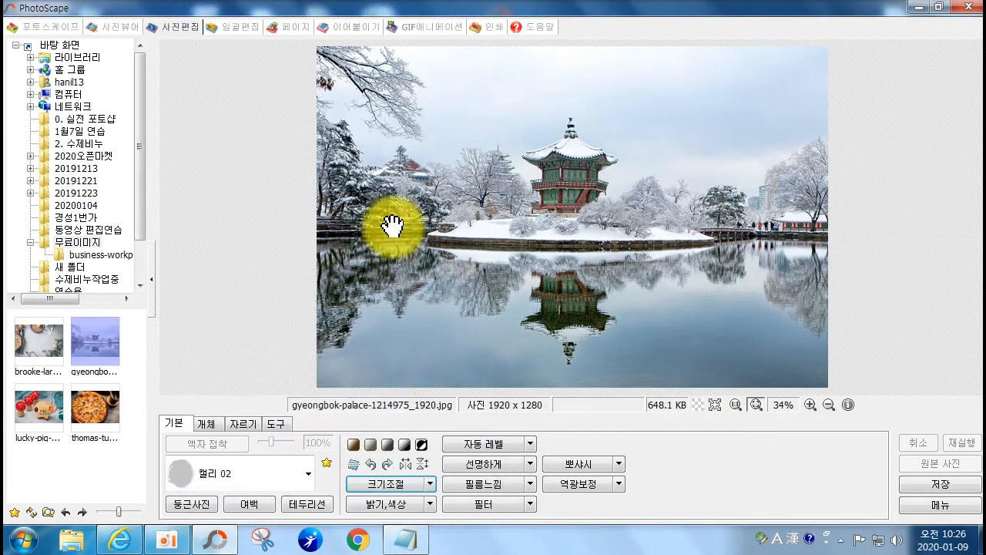
- Resize the palace photo to a width of 500 pixels with the aspect ratio kept, and view the remaining long-side reduction presets
{"action": "left_click", "coordinate": [382, 486]}
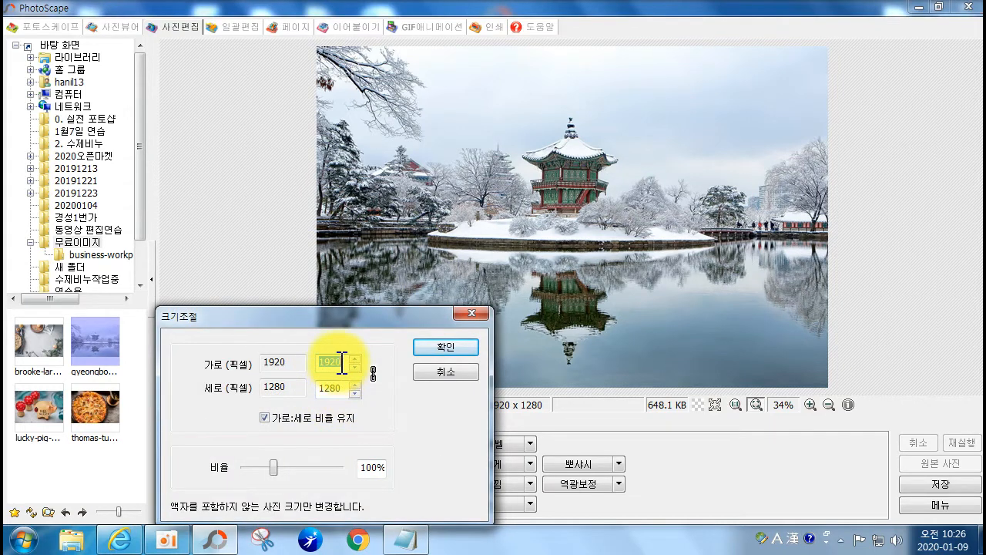
{"action": "left_click", "coordinate": [296, 418]}
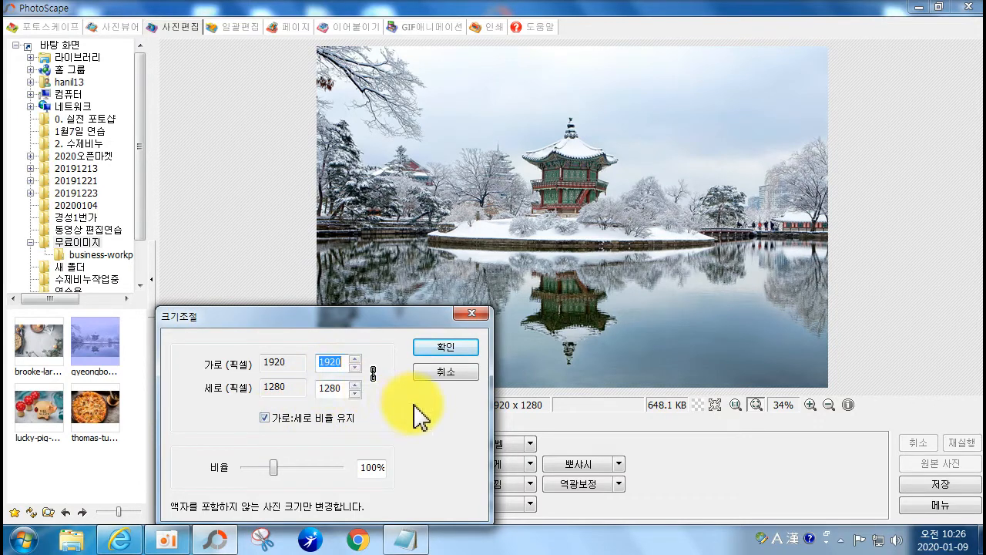
{"action": "type", "text": "500"}
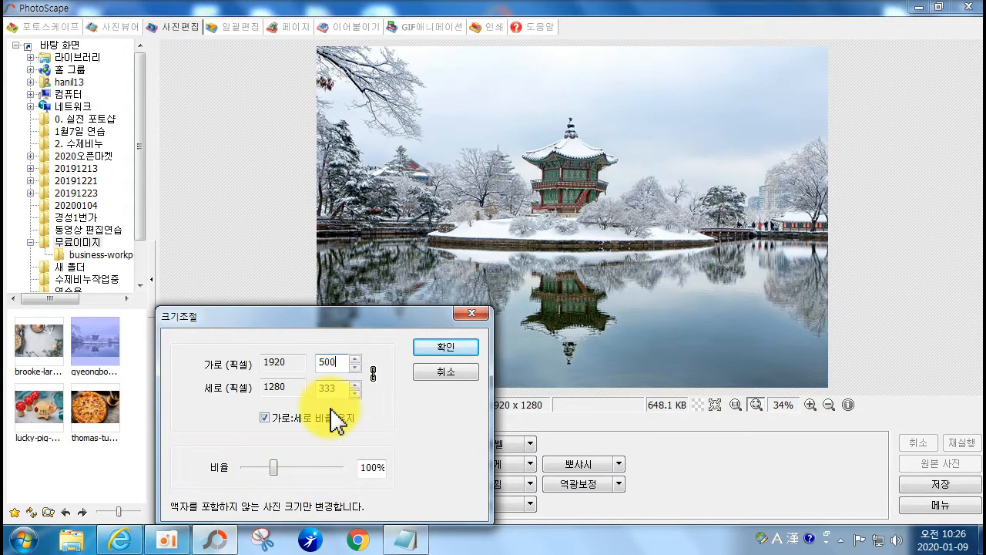
{"action": "left_click", "coordinate": [431, 348]}
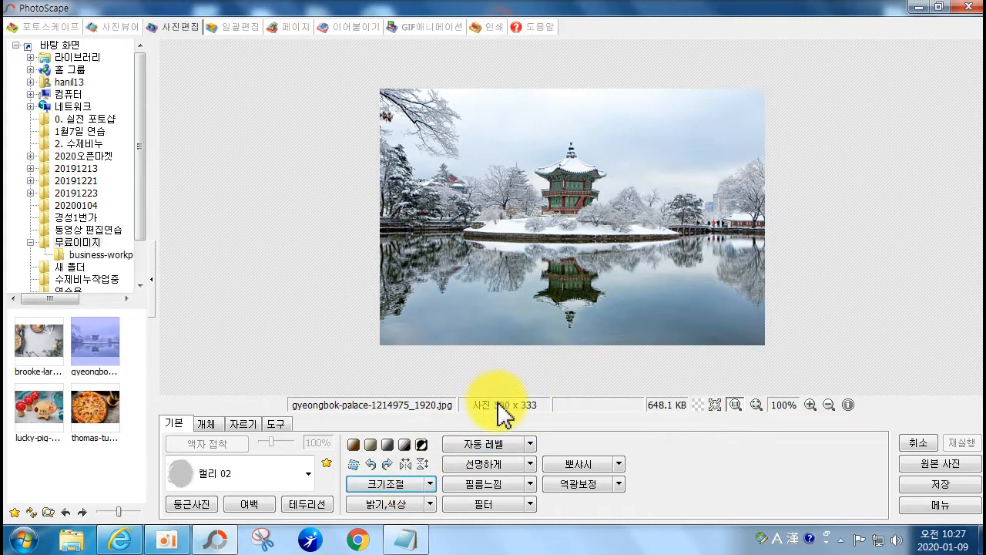
{"action": "left_click", "coordinate": [433, 484]}
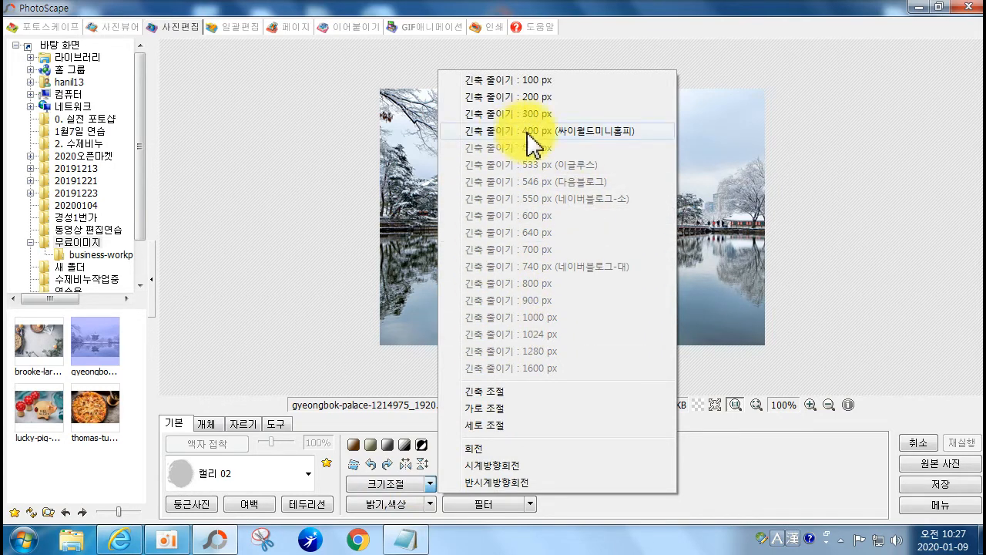
{"action": "left_click", "coordinate": [268, 346]}
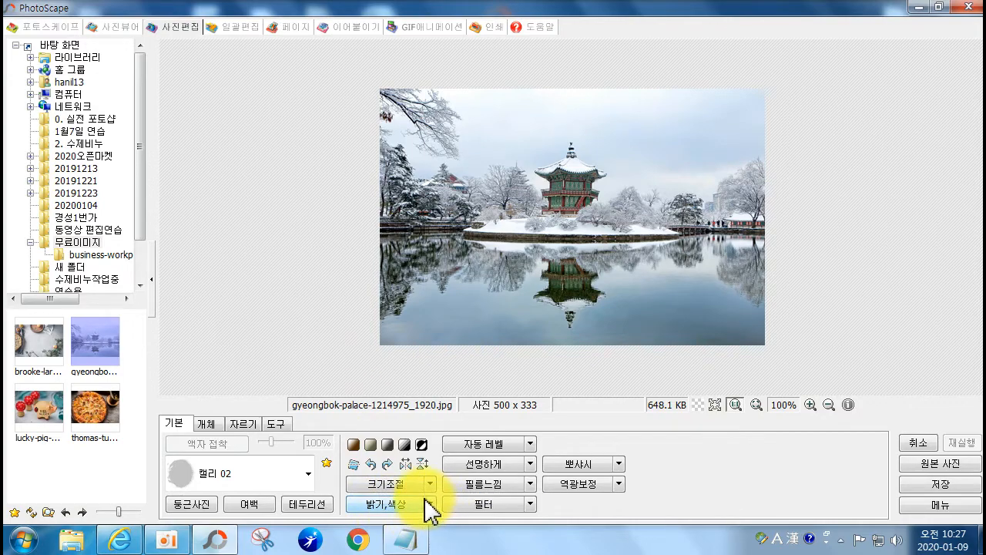
- Adjust the photo's brightness and colour (밝기,색상) with 진하게 at 32, 밝게 at 20 and 어둡게 at 40, and apply it
{"action": "left_click", "coordinate": [389, 509]}
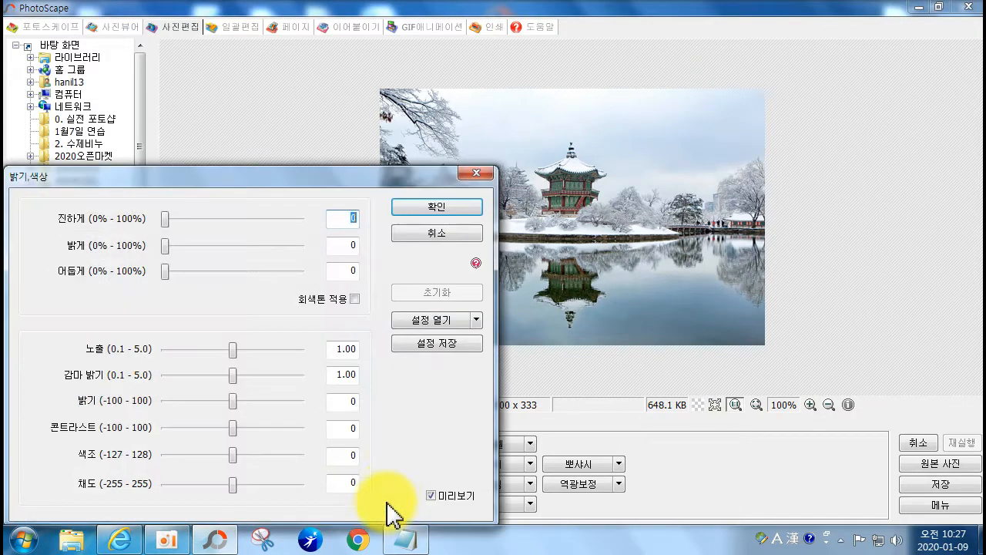
{"action": "left_click_drag", "start_coordinate": [165, 219], "coordinate": [208, 225]}
{"action": "left_click", "coordinate": [206, 245]}
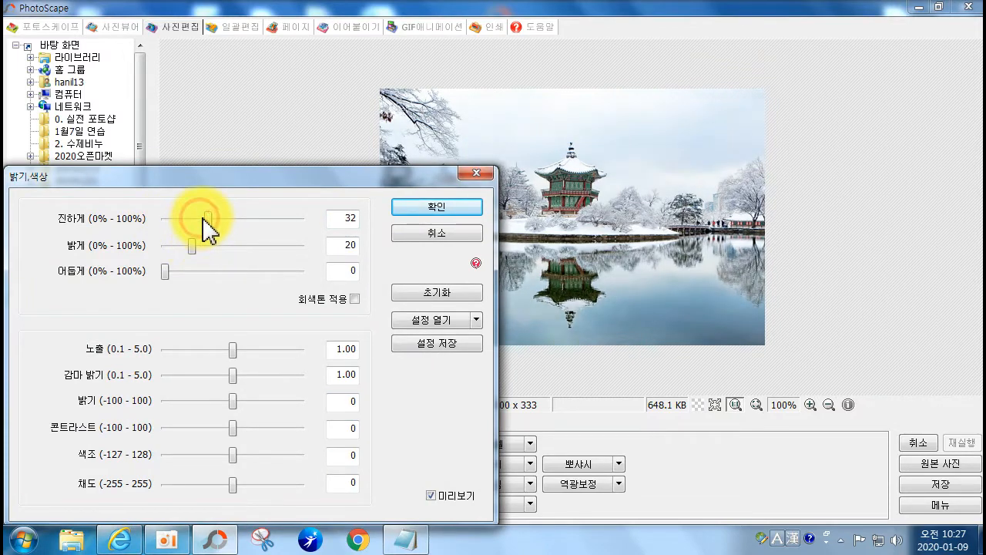
{"action": "left_click", "coordinate": [198, 269]}
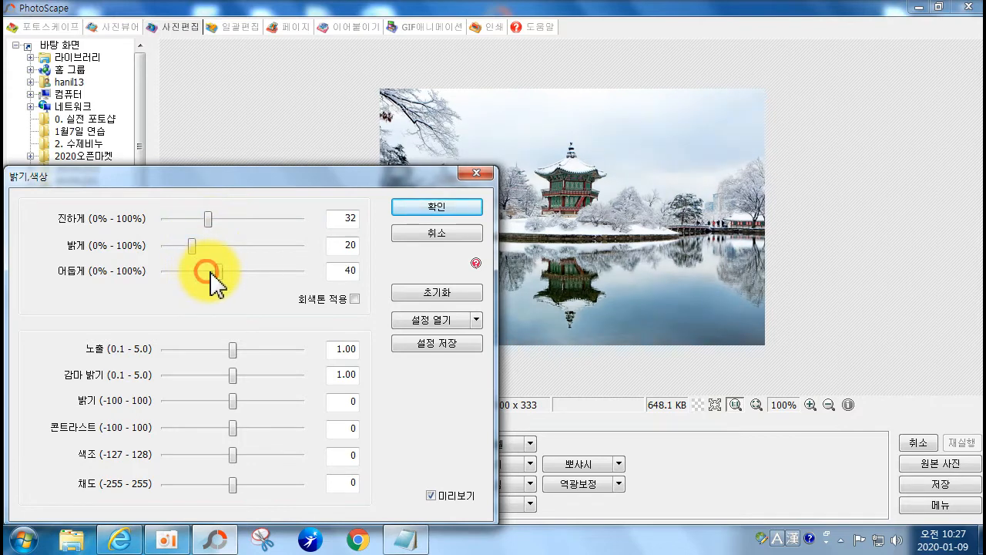
{"action": "left_click_drag", "start_coordinate": [222, 279], "coordinate": [202, 269]}
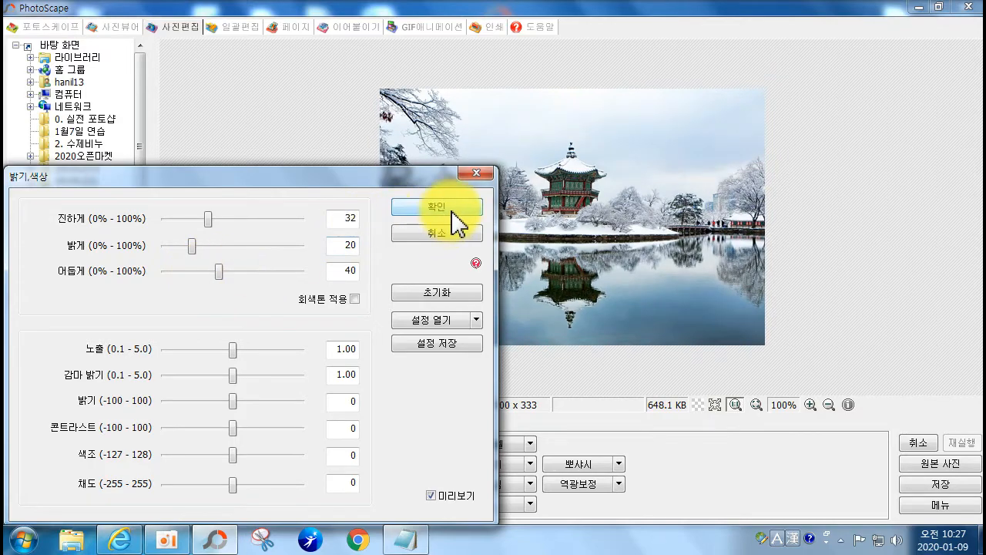
{"action": "left_click", "coordinate": [447, 206]}
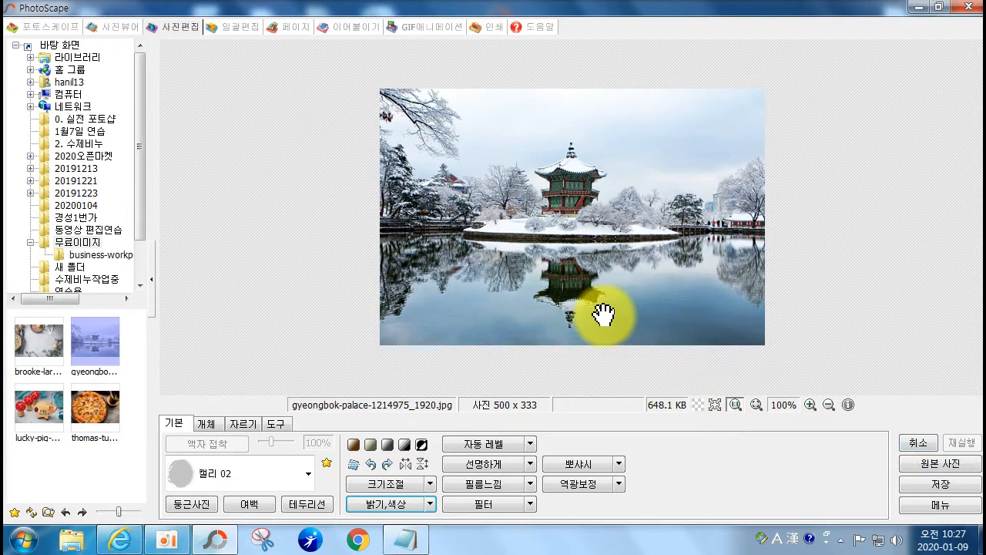
- Look over the preset brightness and colour (밝기,색상) adjustments, including the strength levels for 밝게, without applying one
{"action": "left_click", "coordinate": [432, 504]}
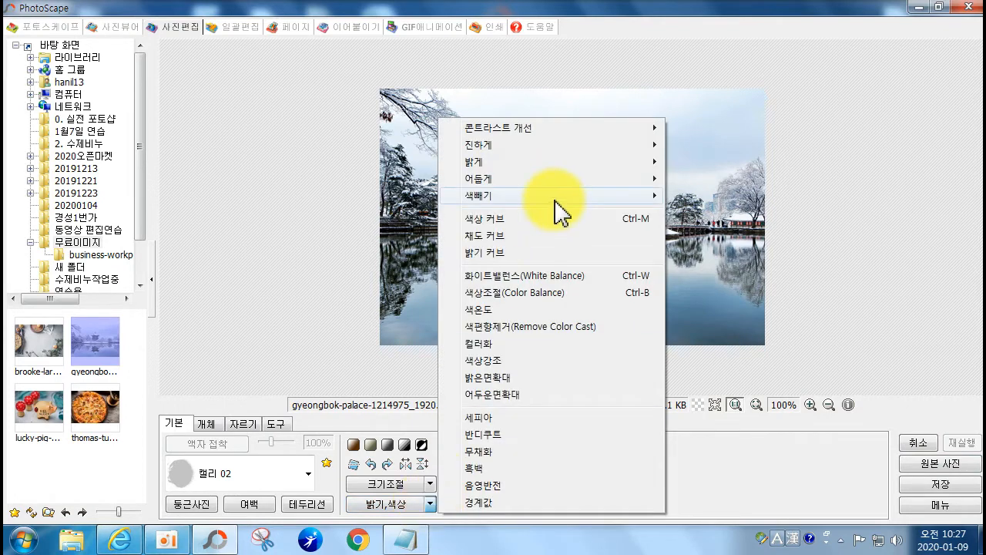
{"action": "mouse_move", "coordinate": [565, 148]}
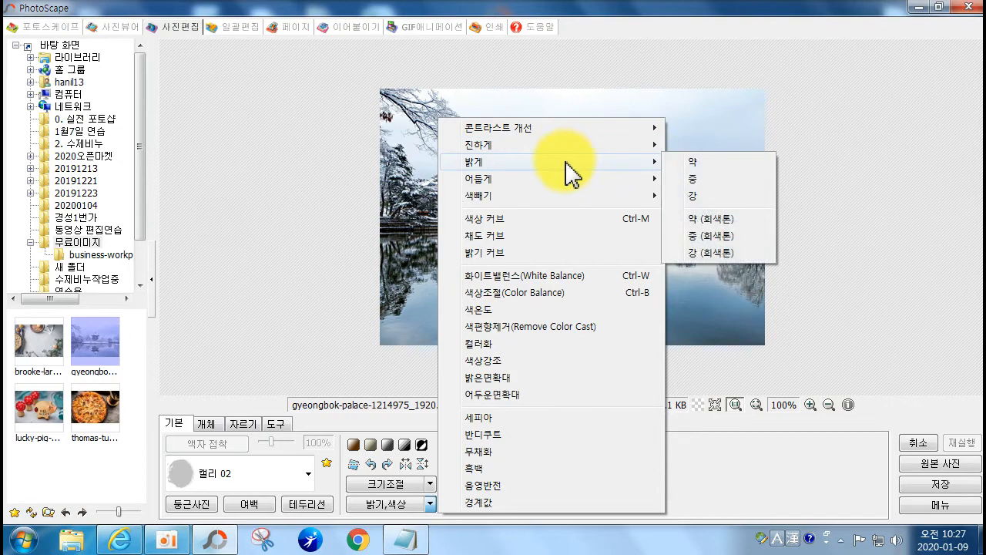
{"action": "mouse_move", "coordinate": [573, 187]}
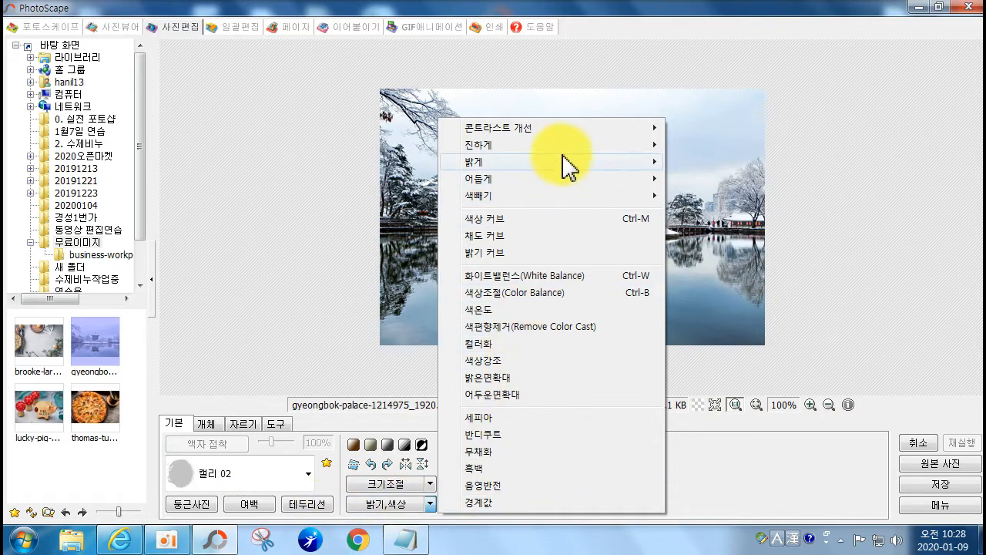
{"action": "left_click", "coordinate": [324, 375]}
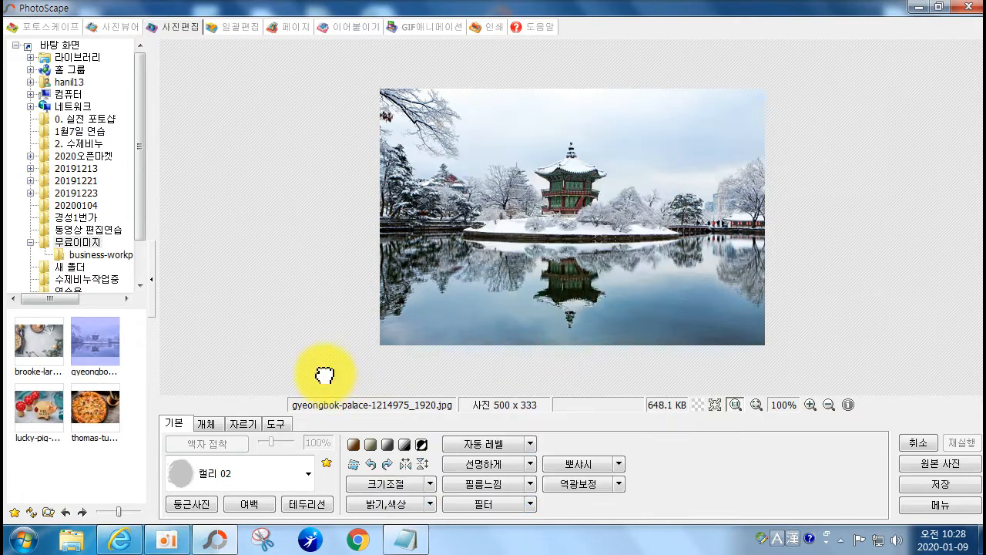
- Apply auto level (자동 레벨) to the photo and view its strength and auto contrast options
{"action": "left_click", "coordinate": [474, 448]}
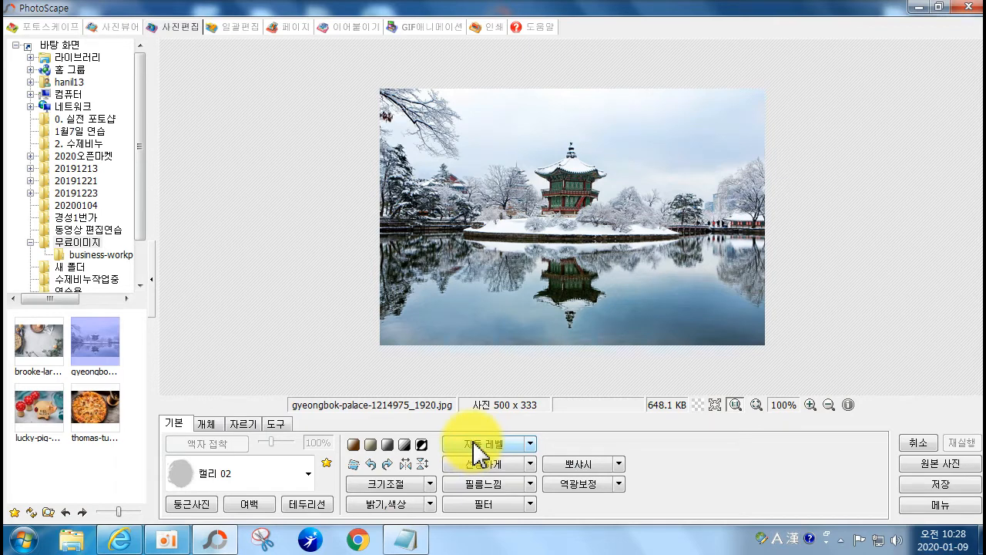
{"action": "left_click", "coordinate": [531, 446]}
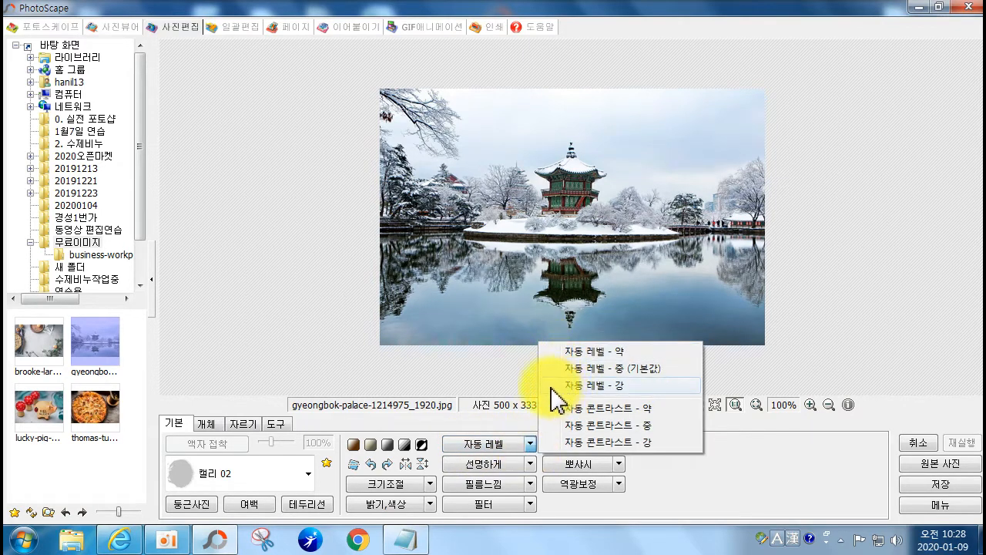
{"action": "left_click", "coordinate": [479, 388]}
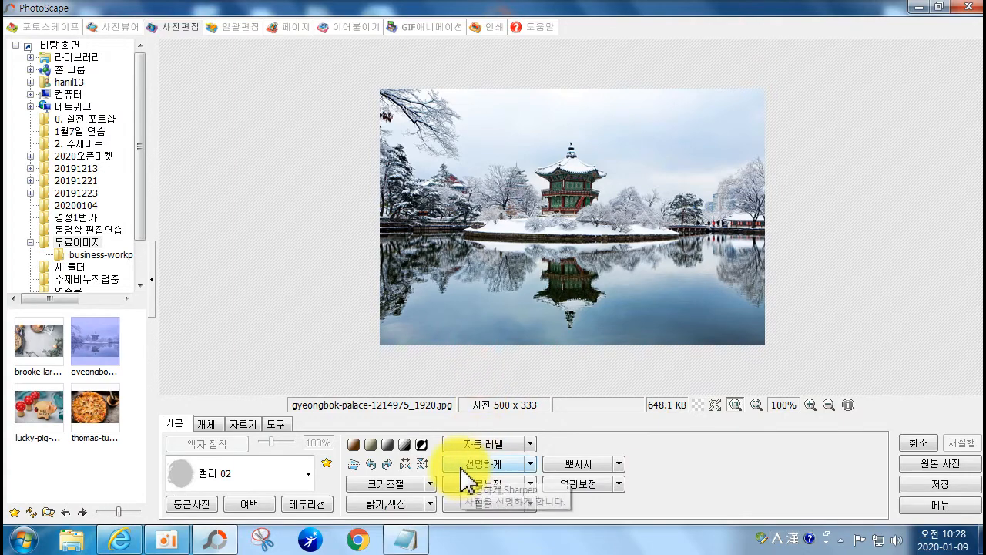
- Sharpen the photo (선명하게) with a radius of 0.9 and a strength of 10%, and view the numbered sharpening levels
{"action": "left_click", "coordinate": [463, 465]}
{"action": "left_click_drag", "start_coordinate": [326, 418], "coordinate": [306, 442]}
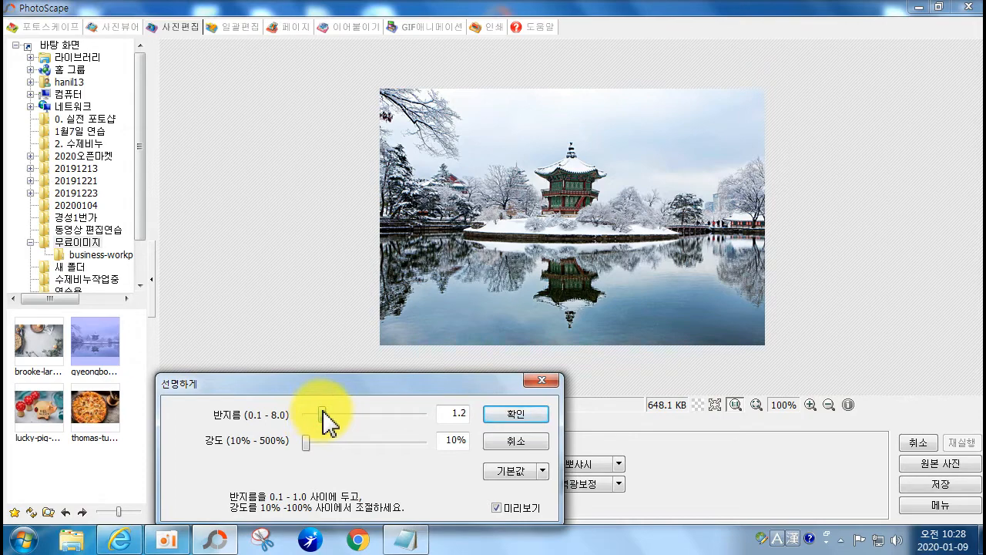
{"action": "left_click", "coordinate": [524, 416]}
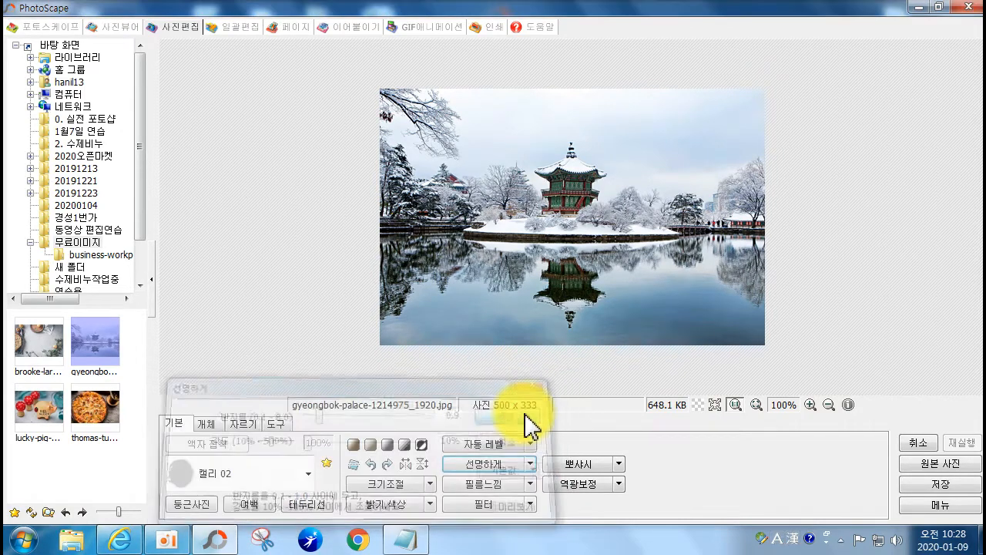
{"action": "left_click", "coordinate": [531, 465]}
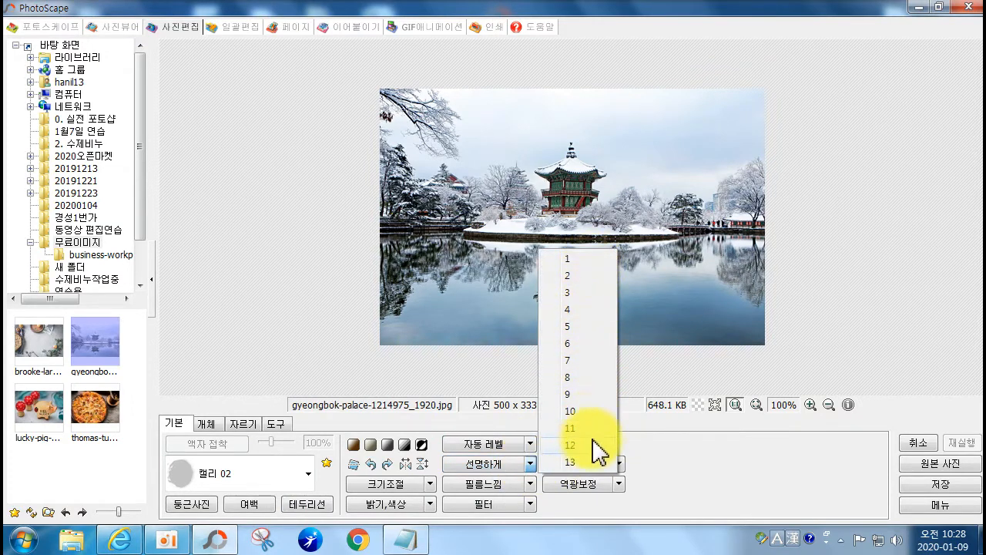
{"action": "left_click", "coordinate": [741, 480]}
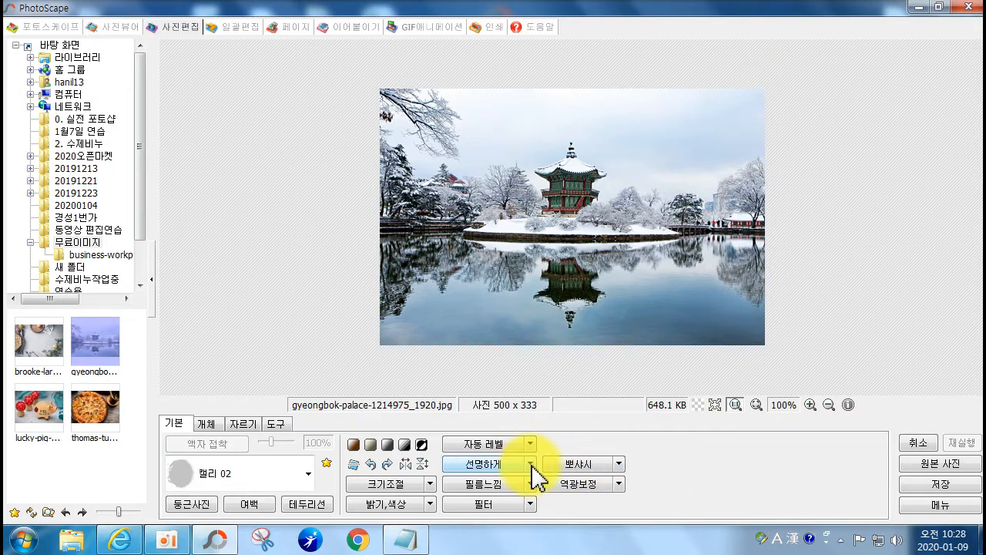
- Try the CP5 film effect (필름느낌) at medium strength (중) on the photo and undo it
{"action": "left_click", "coordinate": [496, 486]}
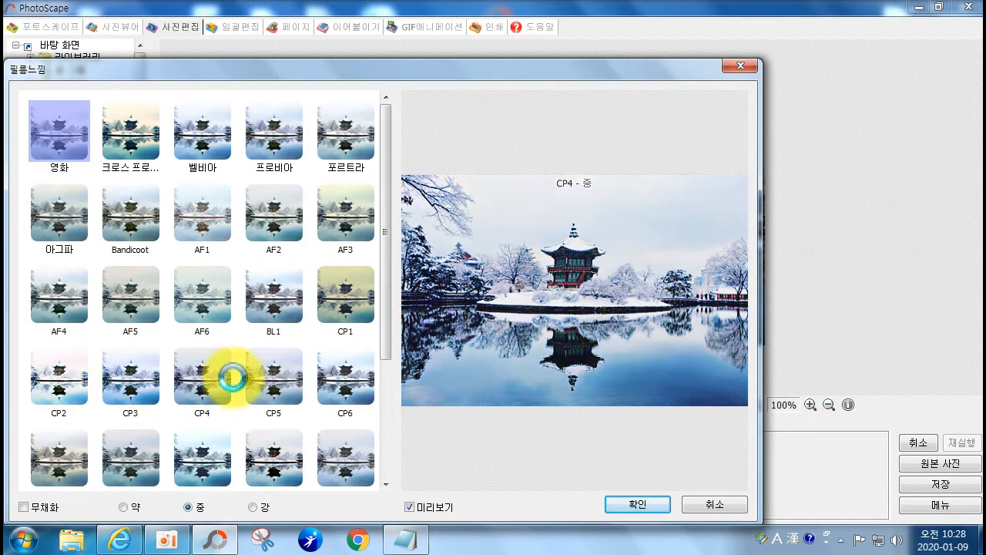
{"action": "left_click", "coordinate": [296, 390]}
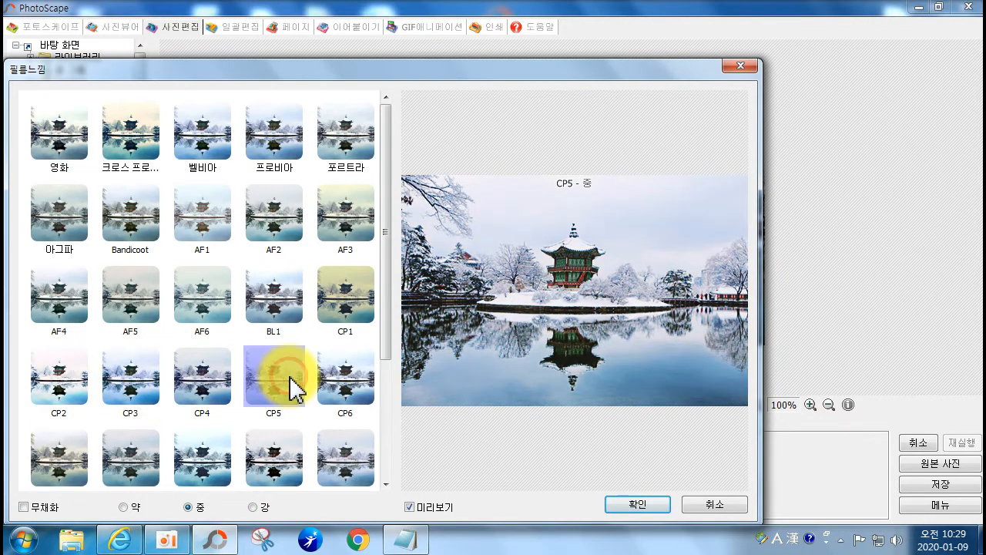
{"action": "left_click", "coordinate": [653, 505]}
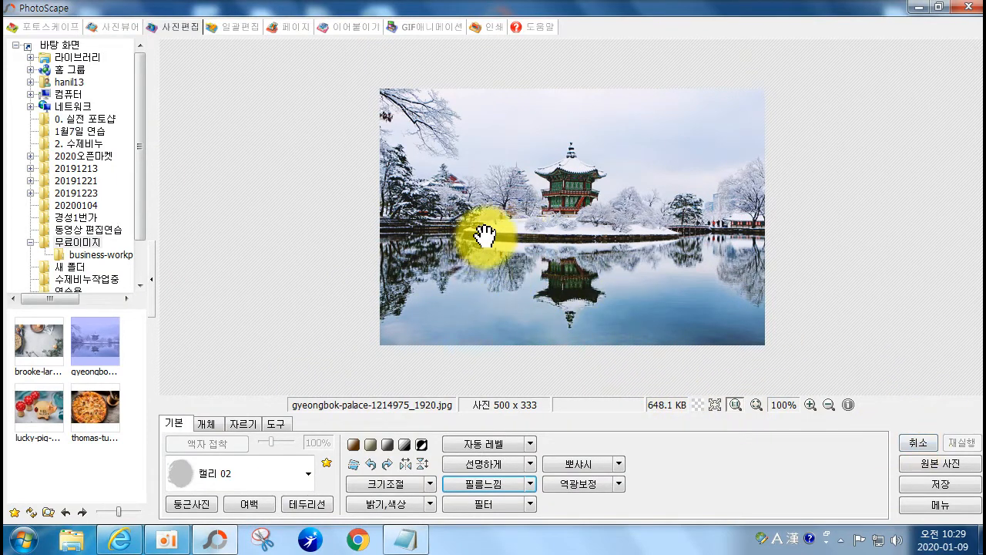
{"action": "left_click", "coordinate": [931, 436]}
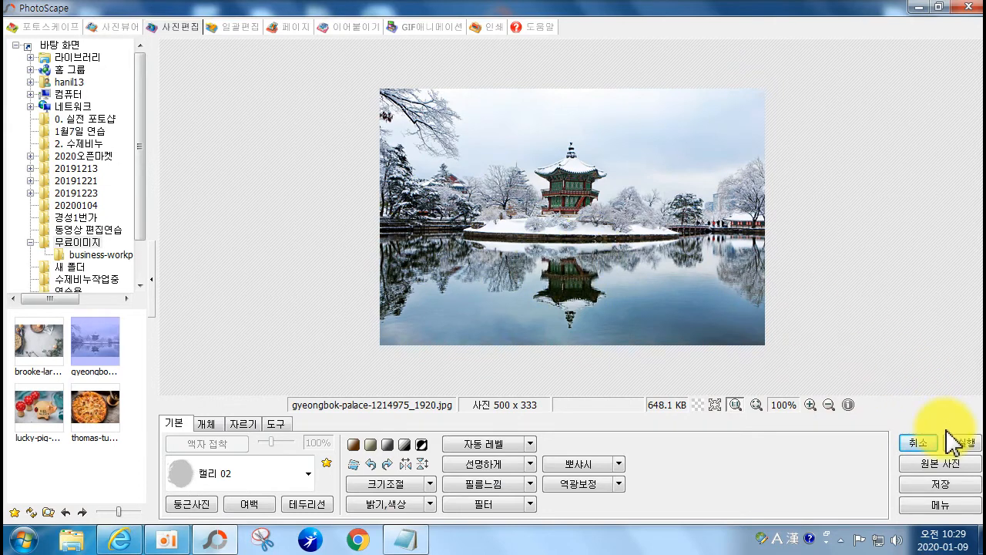
- Redo the undone film effect (필름느낌) on the photo and view the film types and their strength levels
{"action": "left_click", "coordinate": [956, 441]}
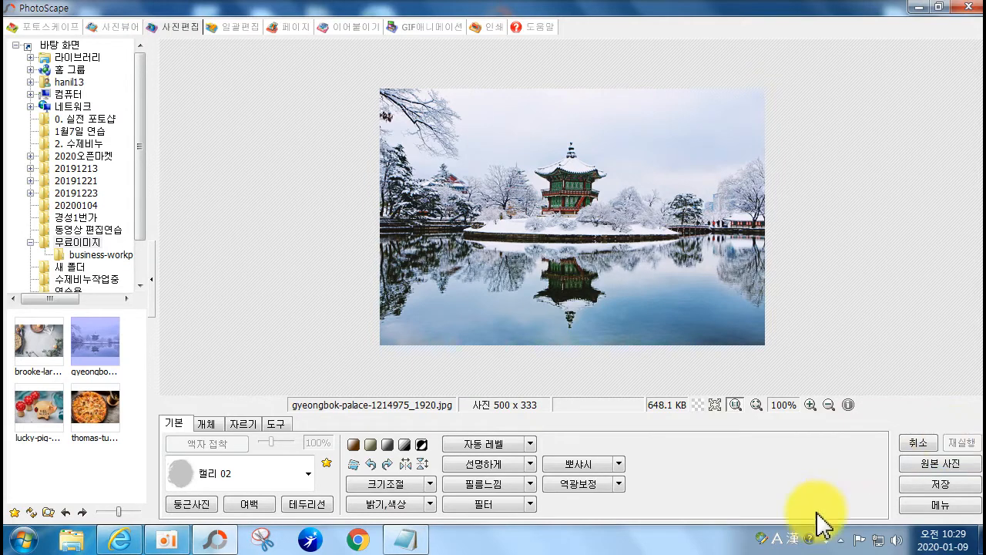
{"action": "left_click", "coordinate": [530, 484]}
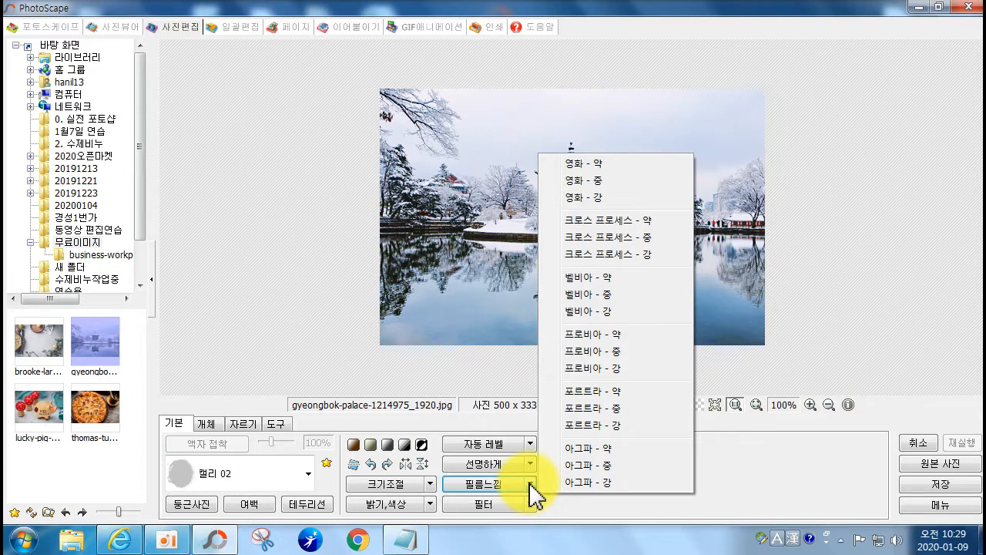
{"action": "left_click", "coordinate": [567, 510]}
- Try a paper texture (종이질감) filter on the palace photo and undo it
{"action": "left_click", "coordinate": [497, 505]}
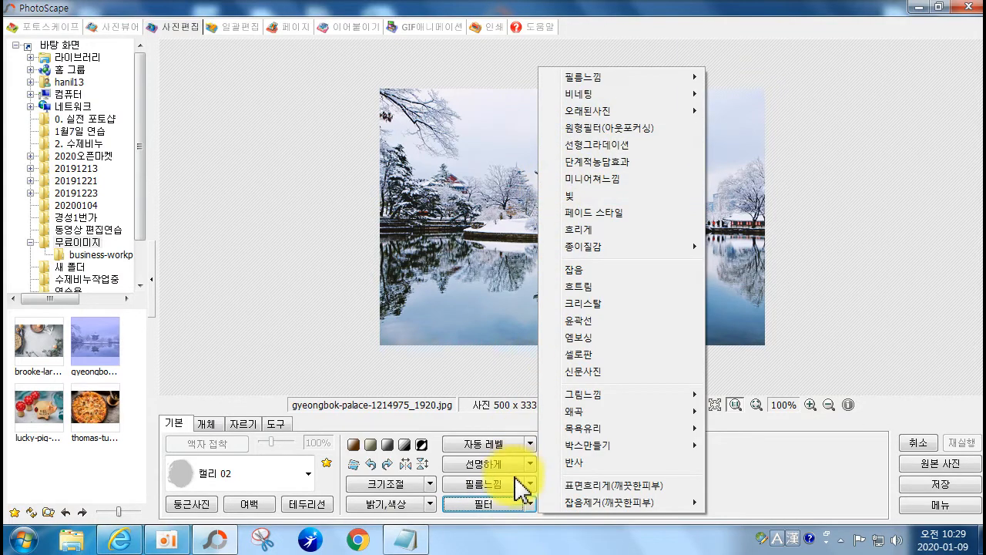
{"action": "left_click", "coordinate": [504, 504]}
{"action": "left_click", "coordinate": [506, 505]}
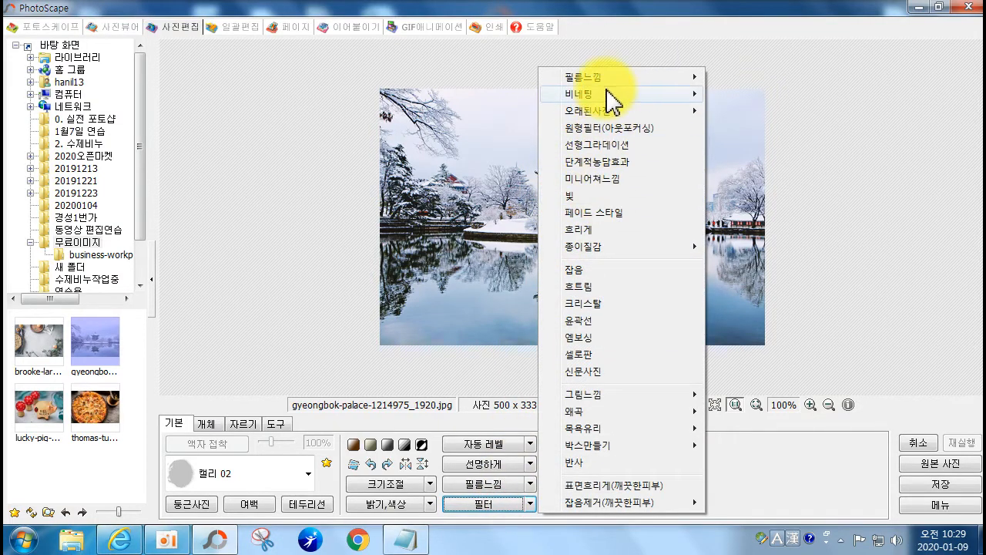
{"action": "mouse_move", "coordinate": [608, 98]}
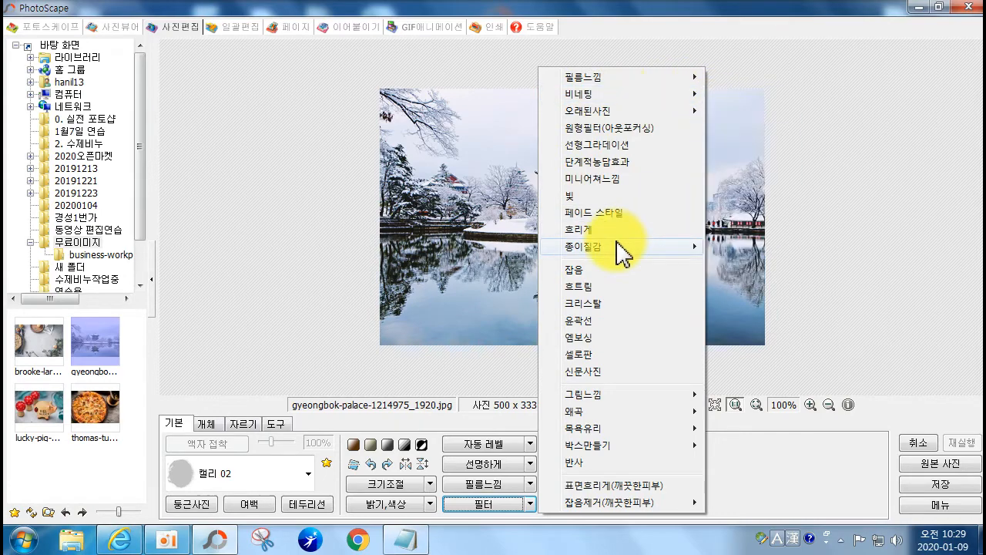
{"action": "mouse_move", "coordinate": [623, 249]}
{"action": "left_click", "coordinate": [760, 318]}
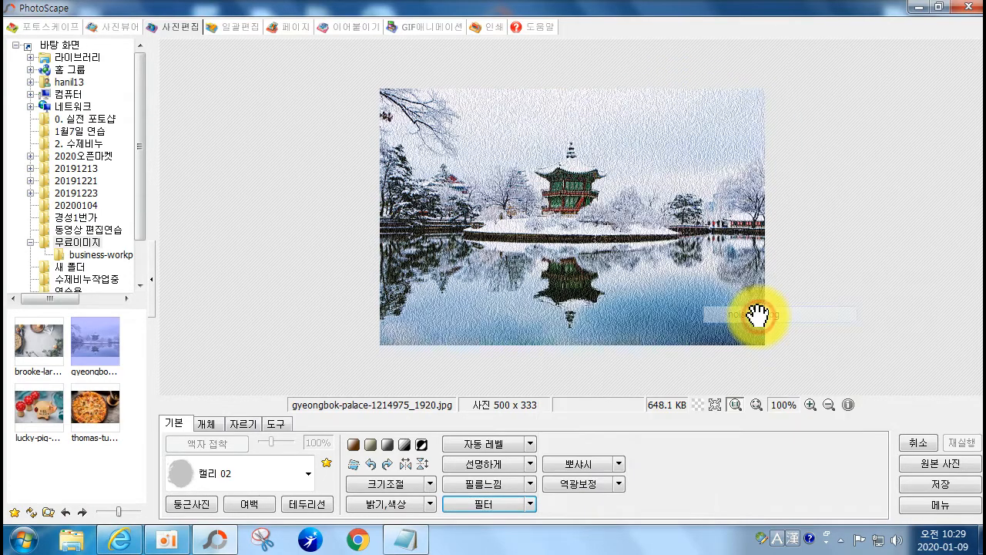
{"action": "left_click", "coordinate": [530, 505]}
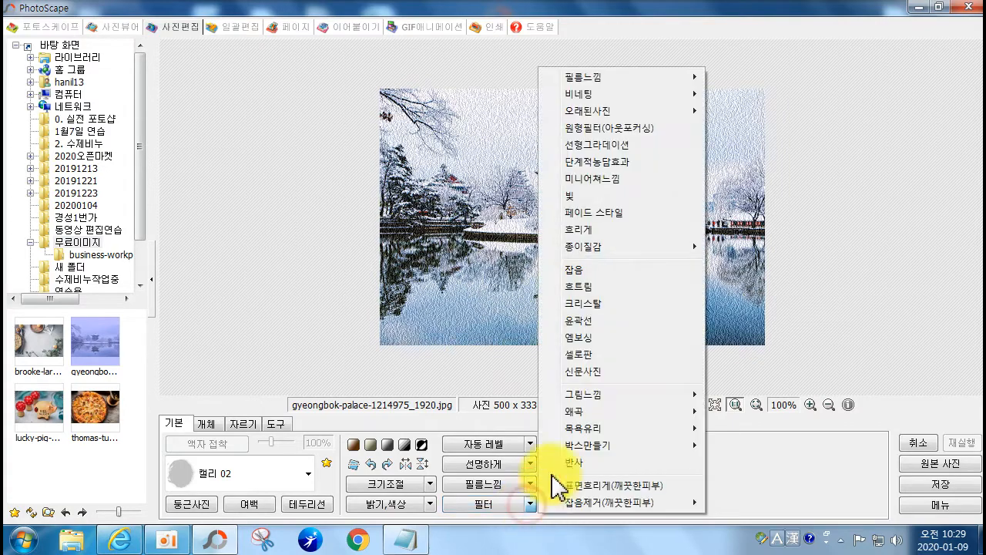
{"action": "left_click", "coordinate": [921, 444]}
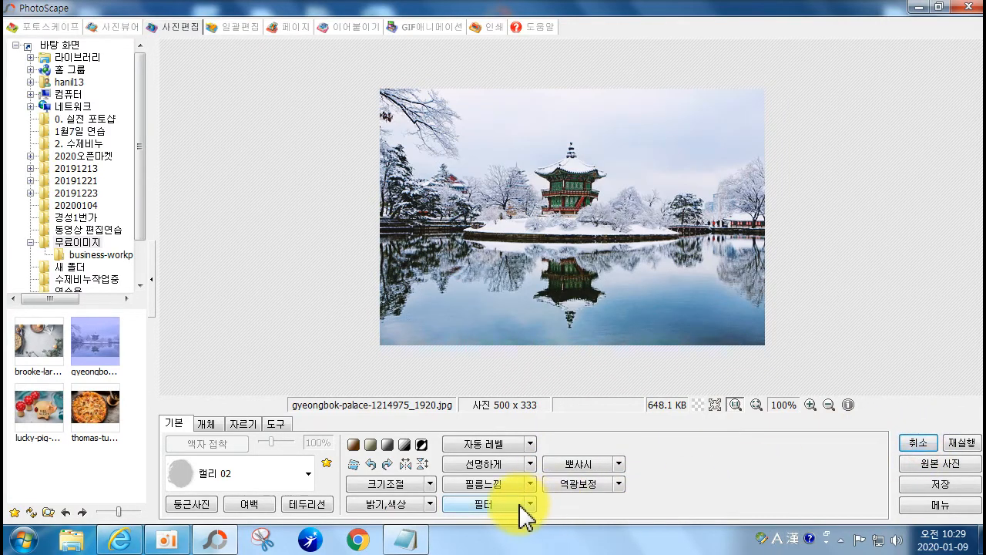
- Preview the crystal (크리스탈) filter at size 4 on the photo and discard it
{"action": "left_click", "coordinate": [521, 506]}
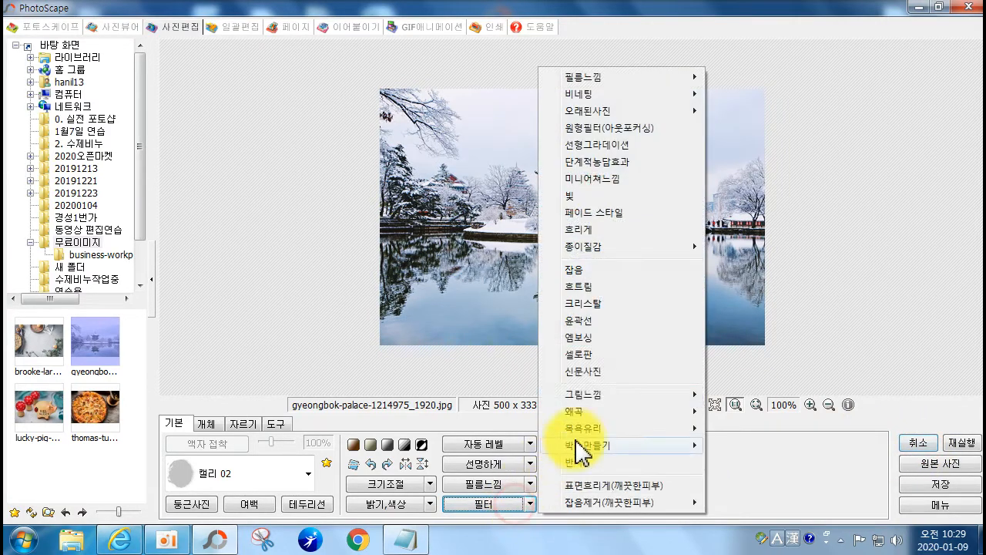
{"action": "left_click", "coordinate": [598, 305]}
{"action": "mouse_move", "coordinate": [313, 429]}
{"action": "left_mouse_down"}
{"action": "mouse_move", "coordinate": [341, 433]}
{"action": "mouse_move", "coordinate": [326, 440]}
{"action": "left_mouse_up"}
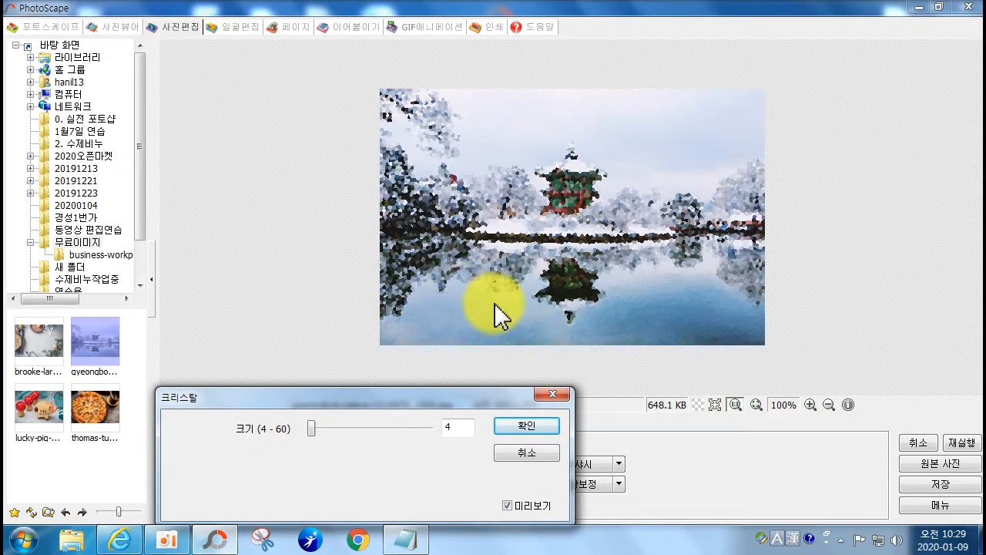
{"action": "left_click", "coordinate": [557, 395]}
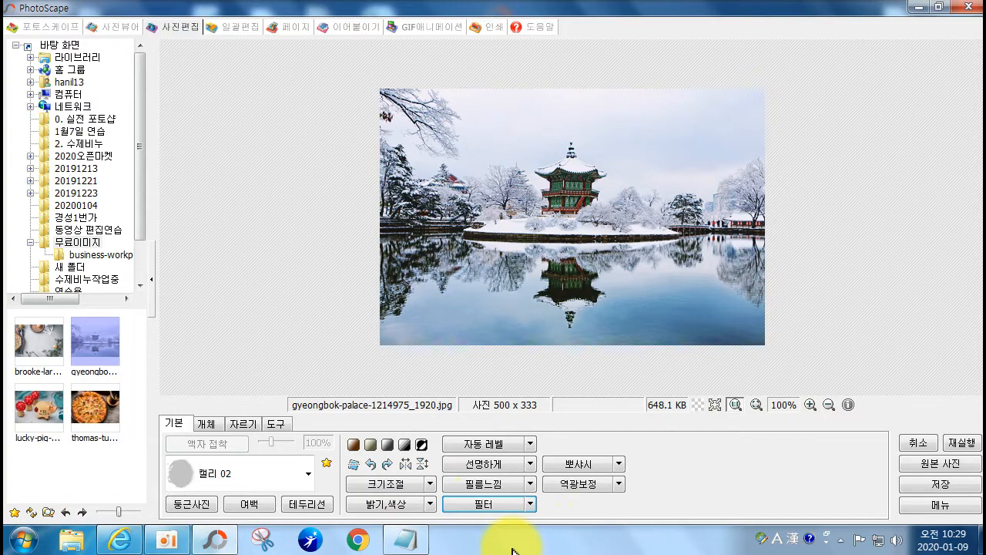
- View the bloom (뽀샤시) settings and strength levels without applying any of them
{"action": "left_click", "coordinate": [595, 466]}
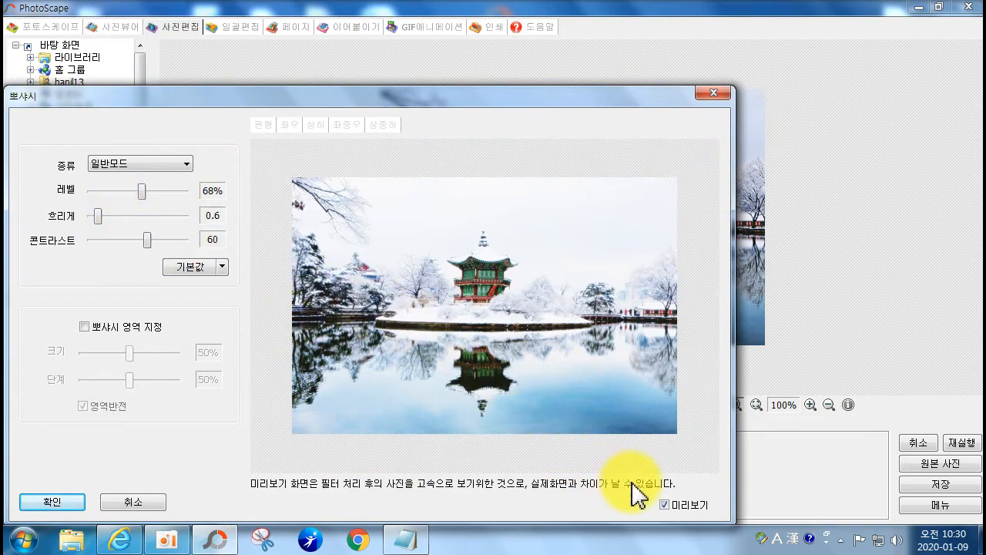
{"action": "left_click", "coordinate": [715, 94]}
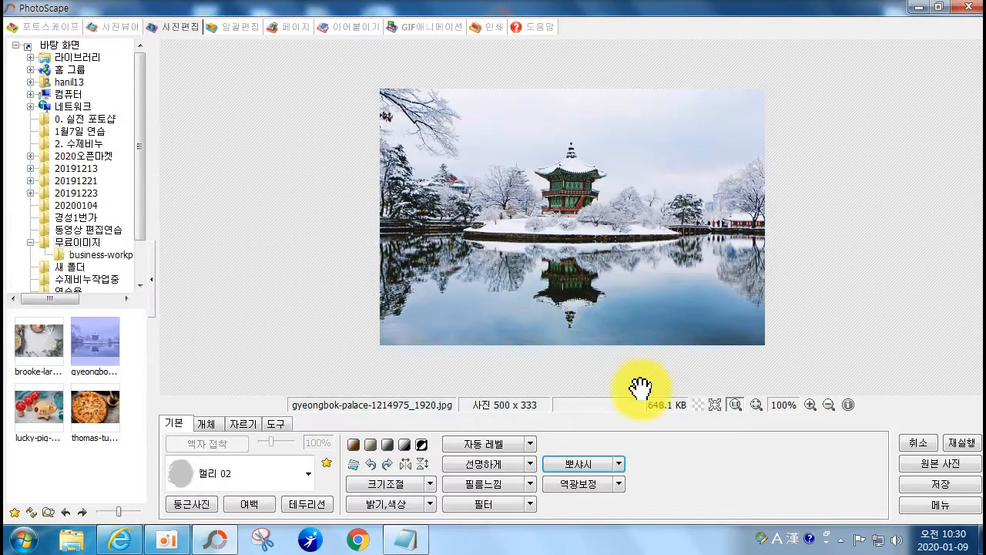
{"action": "left_click", "coordinate": [617, 463]}
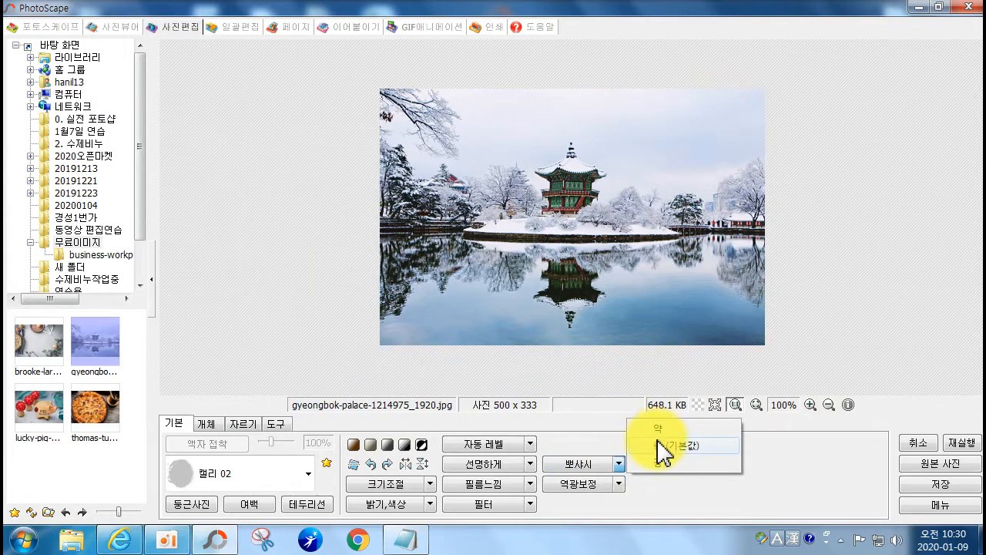
{"action": "left_click", "coordinate": [661, 499]}
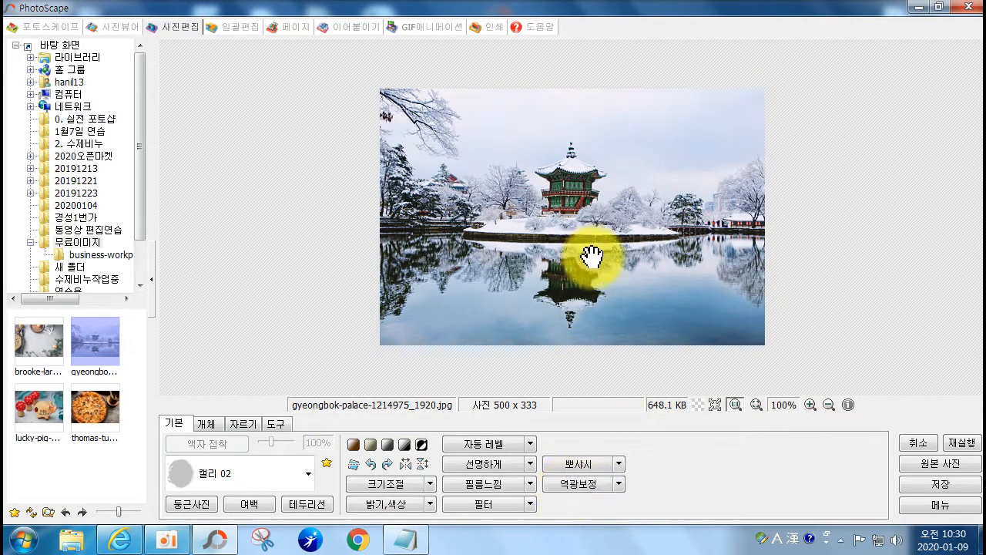
- Try backlight correction (역광보정) on the photo and view its percentage presets
{"action": "left_click", "coordinate": [591, 486]}
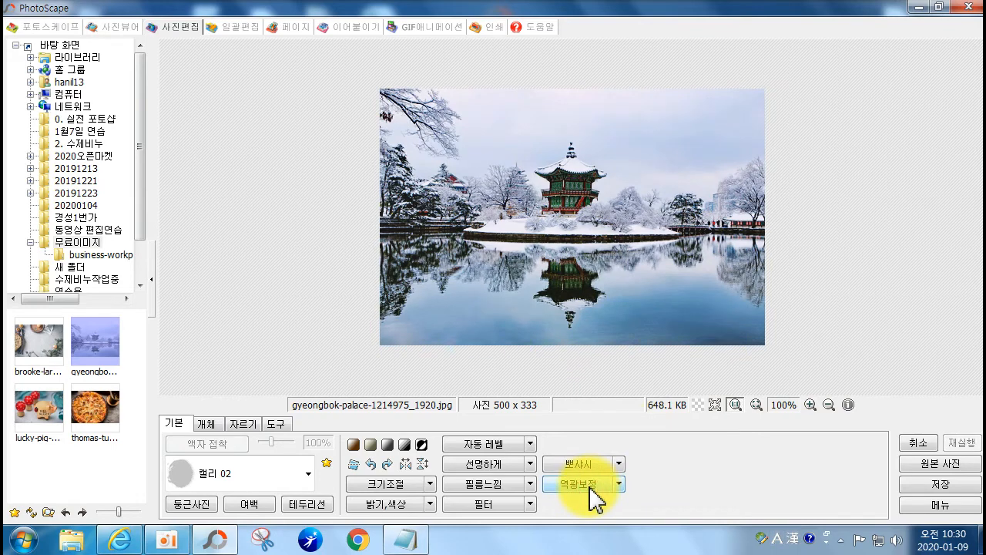
{"action": "left_click", "coordinate": [622, 485]}
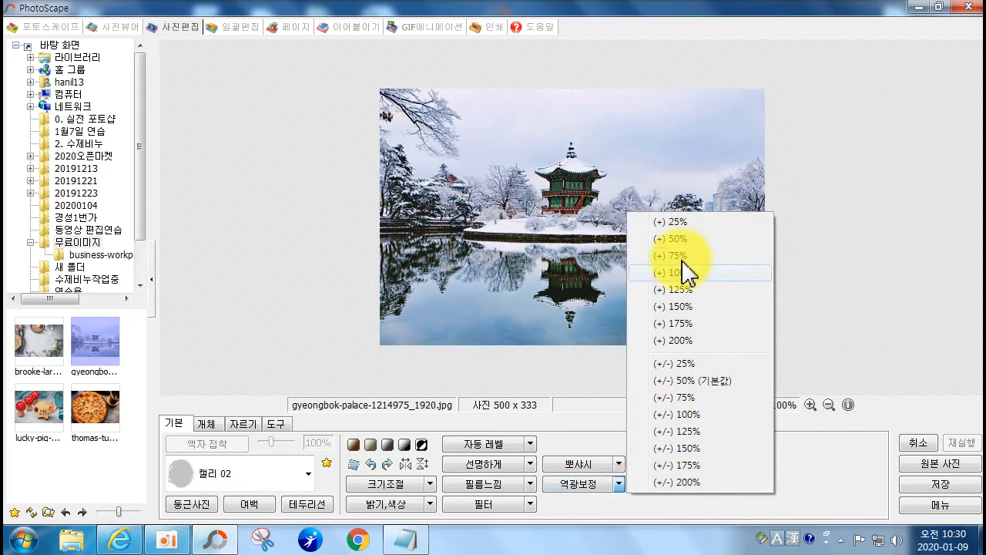
{"action": "left_click", "coordinate": [656, 509]}
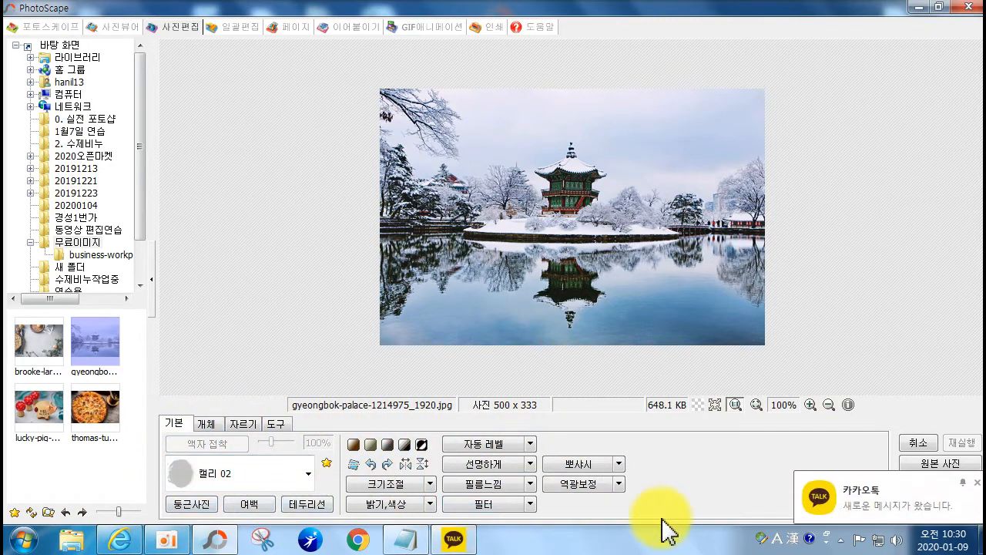
{"action": "left_click", "coordinate": [978, 484]}
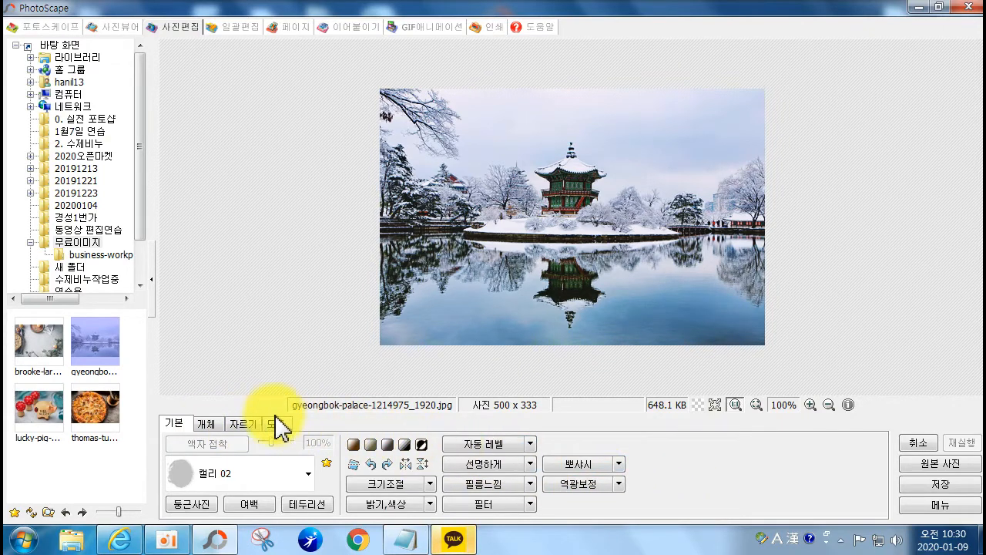
- Insert the image lucky-pig-3888631_1920 from the 무료이미지 folder onto the palace photo as a photo object
{"action": "left_click", "coordinate": [208, 424]}
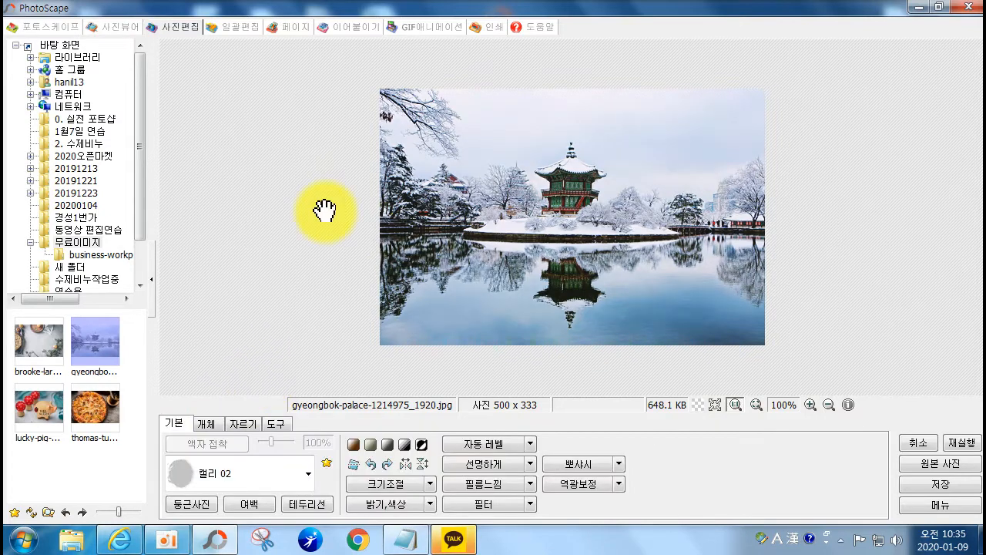
{"action": "left_click", "coordinate": [206, 426]}
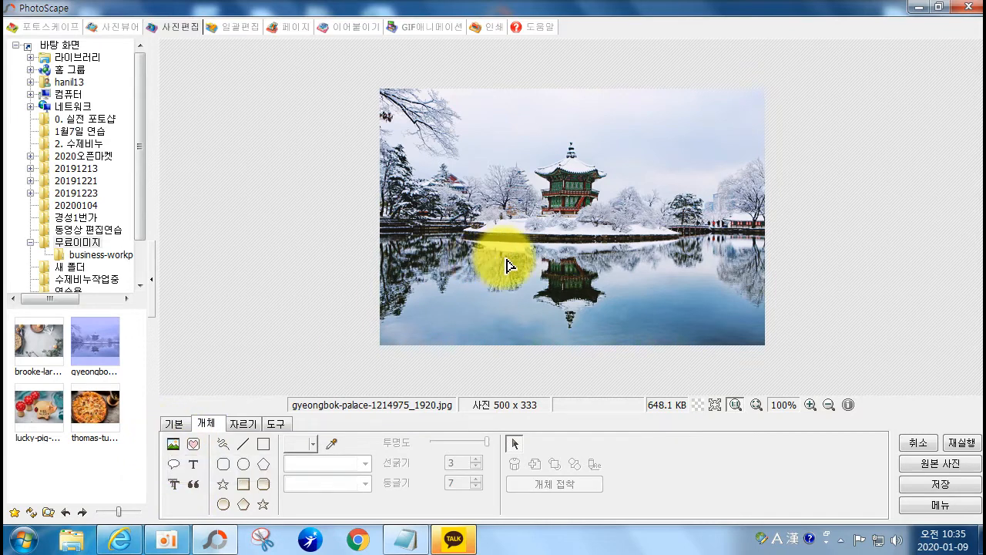
{"action": "left_click", "coordinate": [172, 447]}
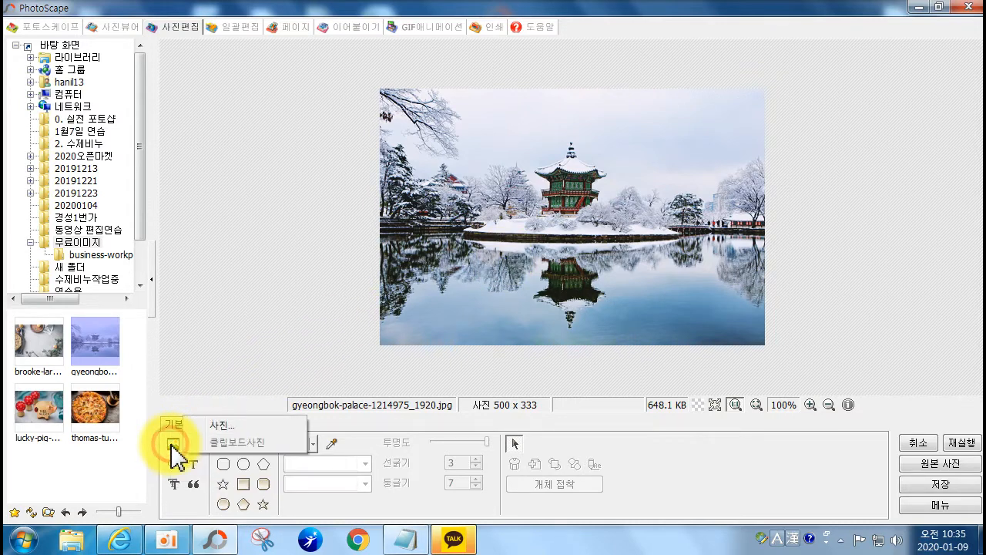
{"action": "left_click", "coordinate": [230, 426]}
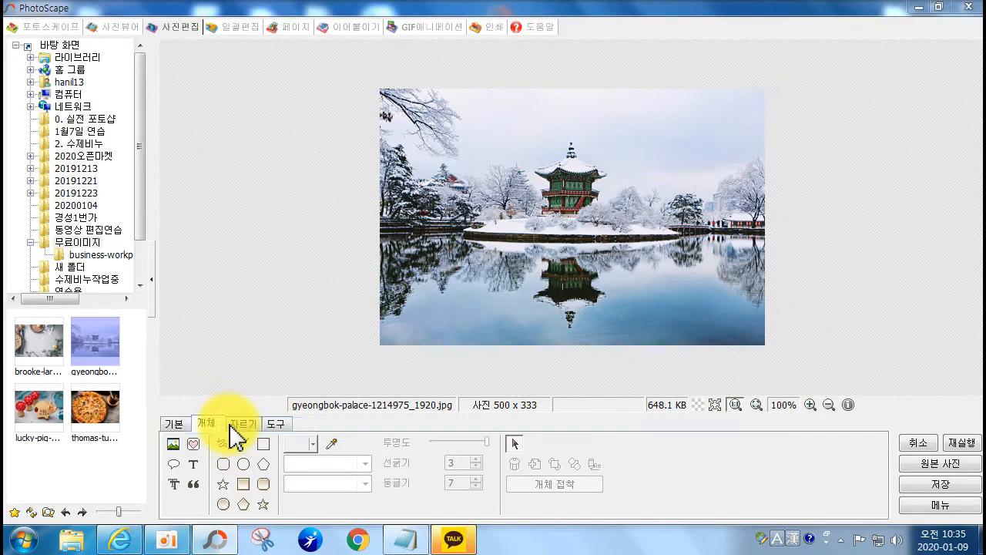
{"action": "left_click_drag", "start_coordinate": [415, 279], "coordinate": [411, 392]}
{"action": "left_click", "coordinate": [173, 364]}
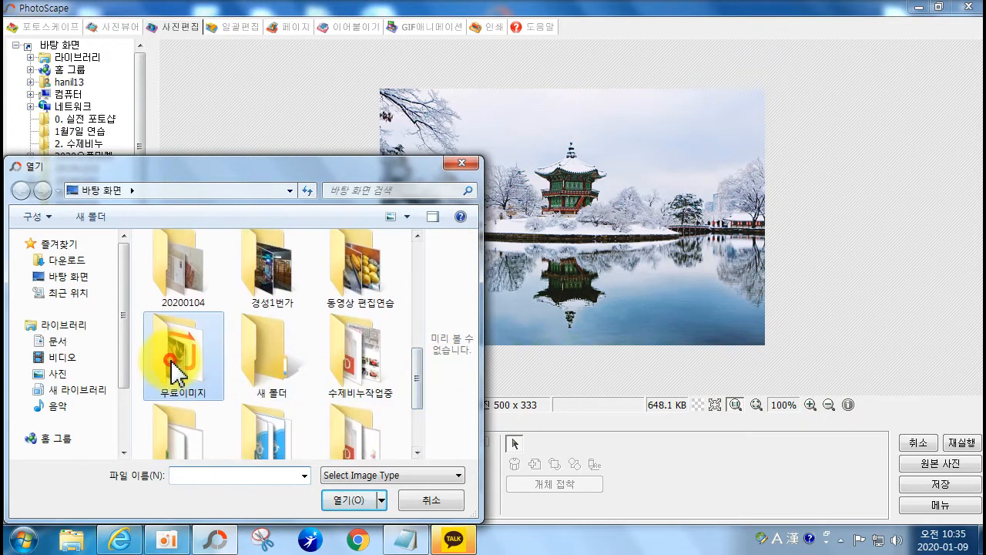
{"action": "double_click", "coordinate": [173, 370]}
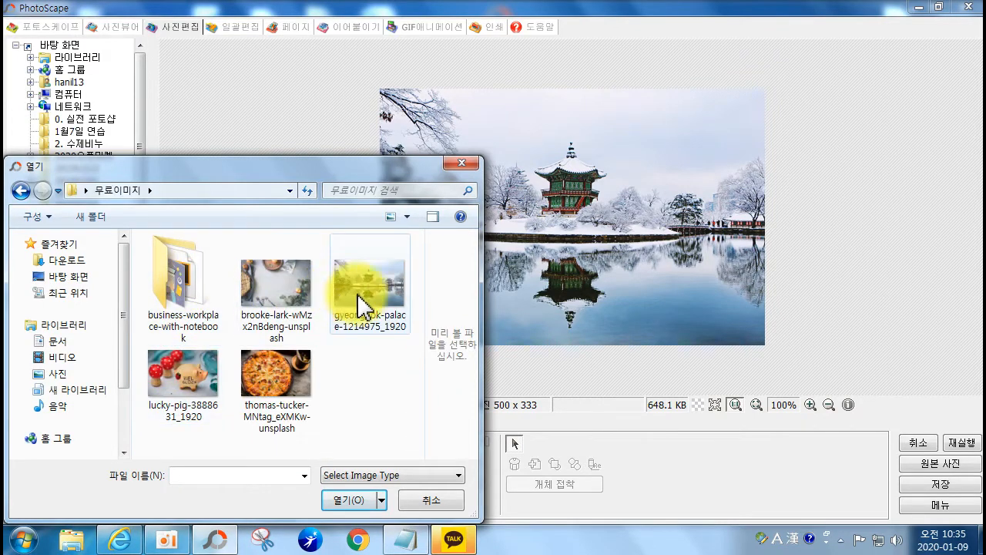
{"action": "double_click", "coordinate": [183, 370]}
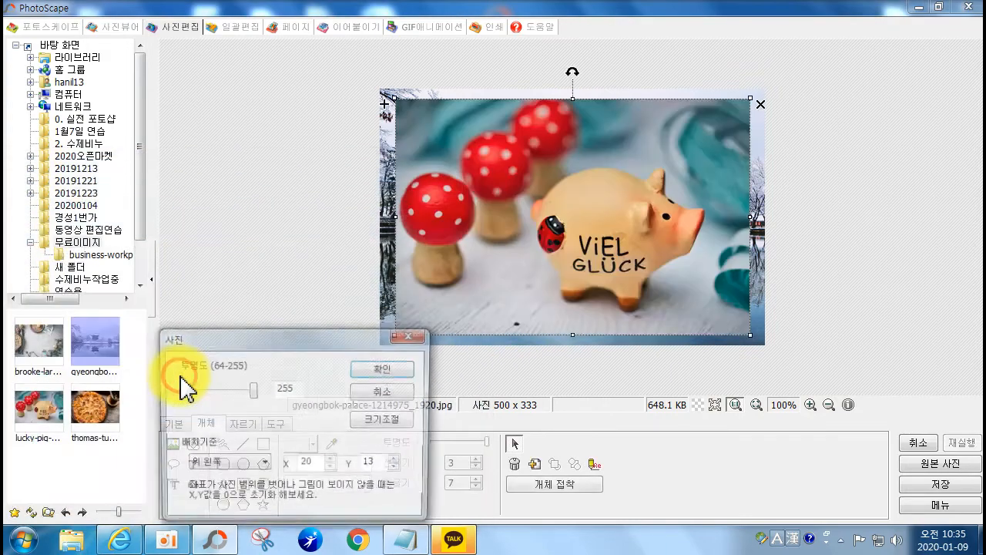
- Accept an opacity of 255 for the pig picture and shrink it to about a third of the palace photo's width
{"action": "mouse_move", "coordinate": [252, 391]}
{"action": "left_mouse_down"}
{"action": "mouse_move", "coordinate": [209, 388]}
{"action": "mouse_move", "coordinate": [252, 389]}
{"action": "left_mouse_up"}
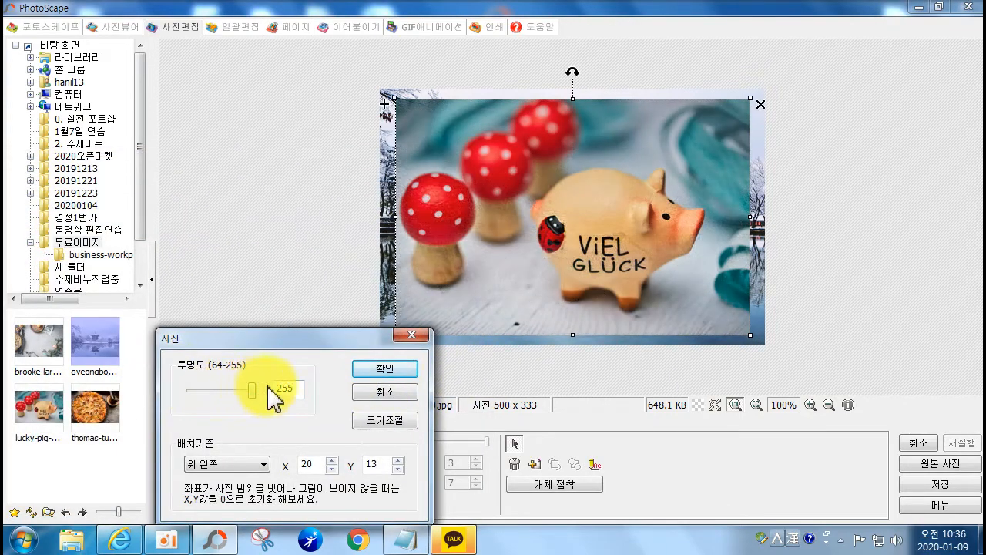
{"action": "left_click", "coordinate": [383, 370]}
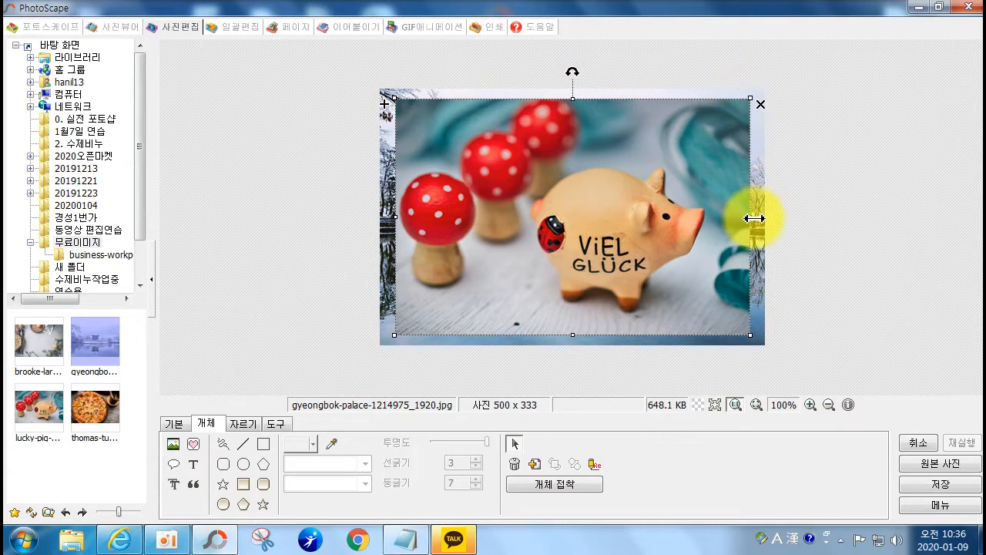
{"action": "left_click_drag", "start_coordinate": [752, 335], "coordinate": [486, 189]}
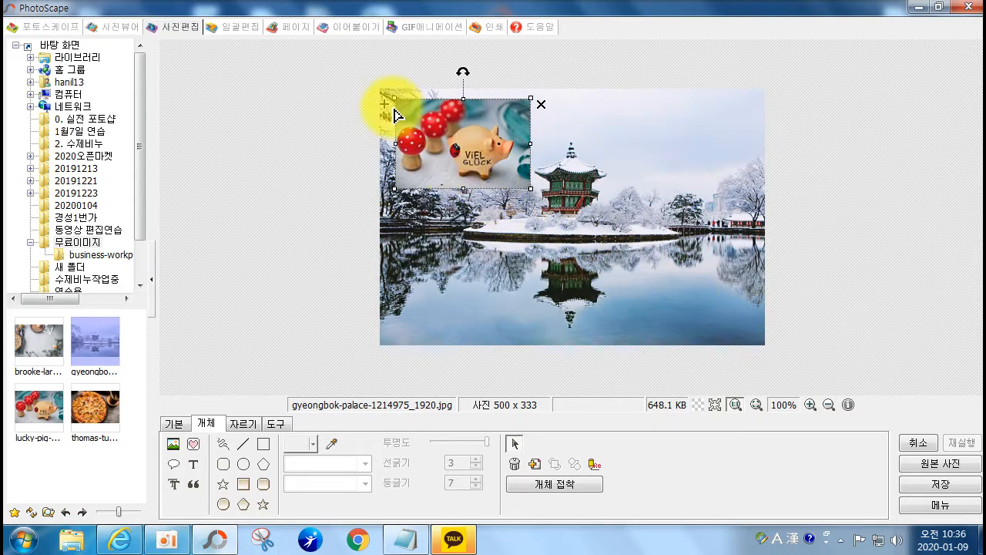
- Duplicate the pig picture, place the copy directly below the original and delete the copy
{"action": "left_click", "coordinate": [383, 105]}
{"action": "left_click_drag", "start_coordinate": [436, 158], "coordinate": [442, 242]}
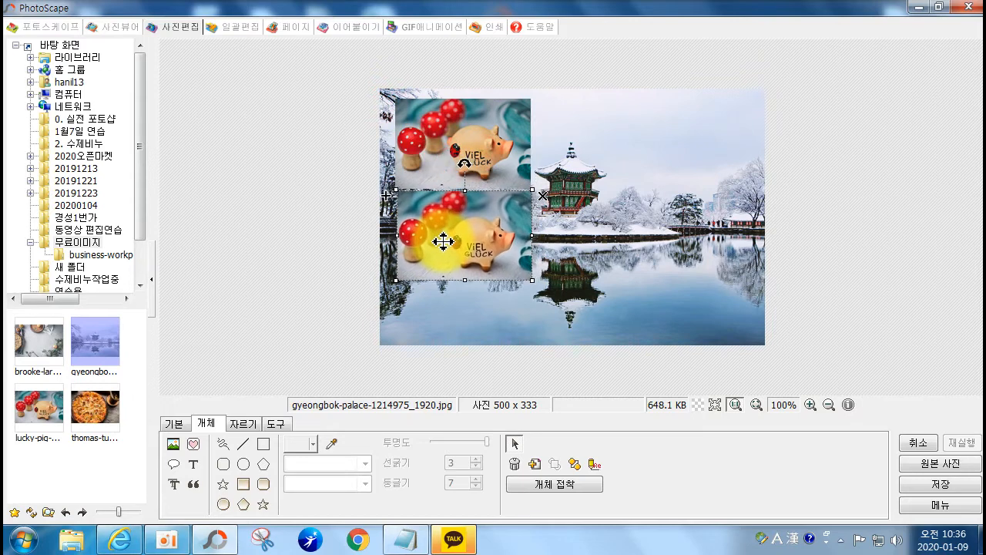
{"action": "left_click", "coordinate": [543, 196]}
- Move the pig picture into the upper-right corner of the palace photo, try its rotation handle and deselect it
{"action": "left_click_drag", "start_coordinate": [504, 170], "coordinate": [725, 168]}
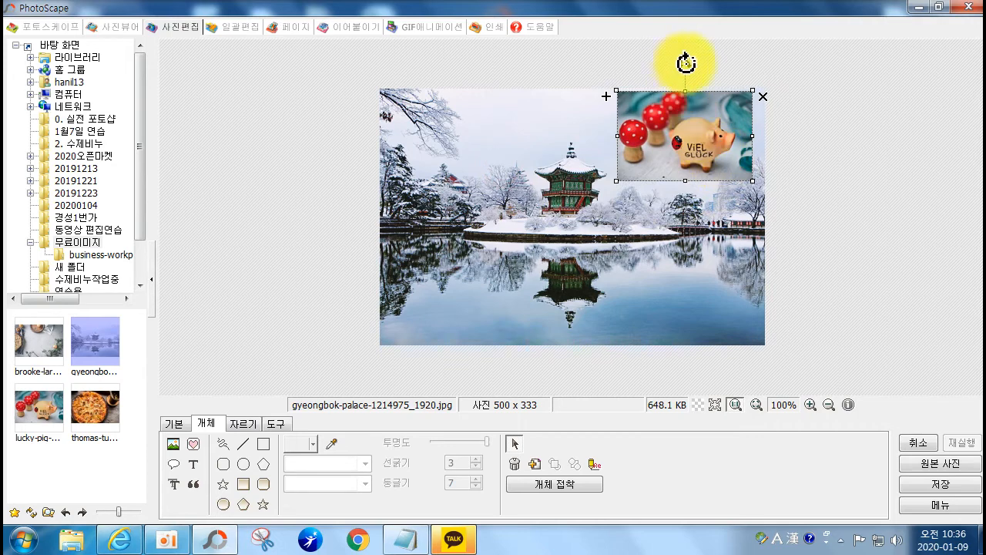
{"action": "mouse_move", "coordinate": [684, 62]}
{"action": "left_mouse_down"}
{"action": "mouse_move", "coordinate": [668, 70]}
{"action": "mouse_move", "coordinate": [686, 66]}
{"action": "left_mouse_up"}
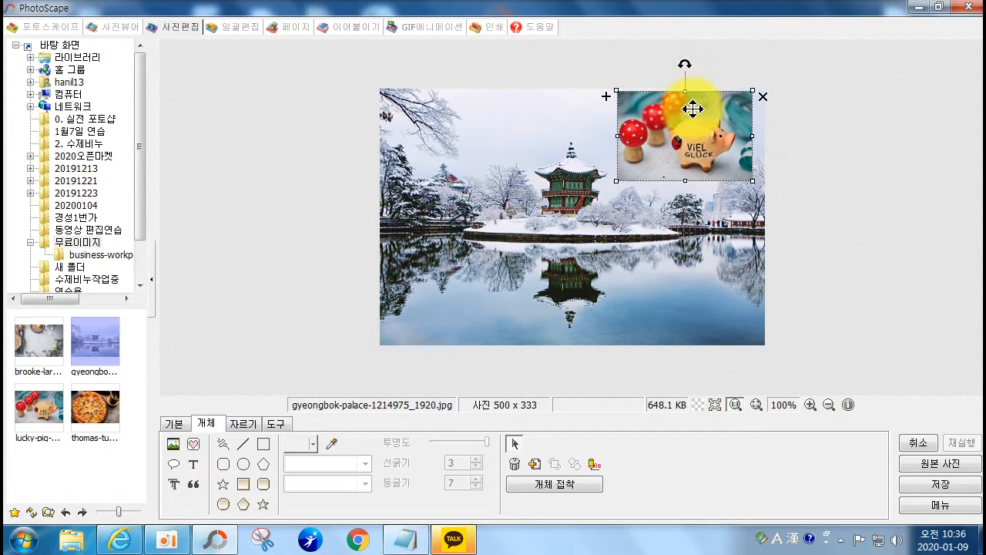
{"action": "left_click_drag", "start_coordinate": [681, 146], "coordinate": [689, 146]}
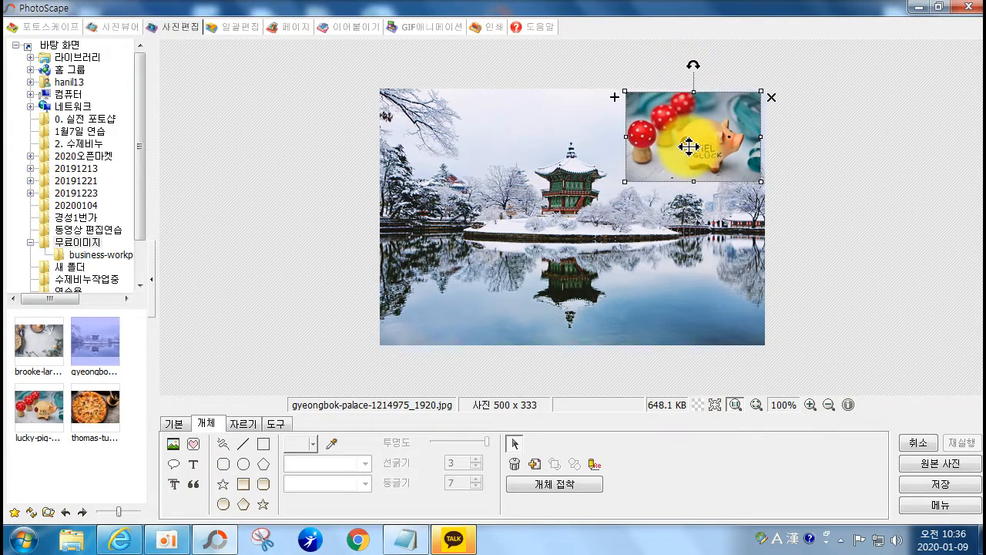
{"action": "left_click", "coordinate": [813, 256]}
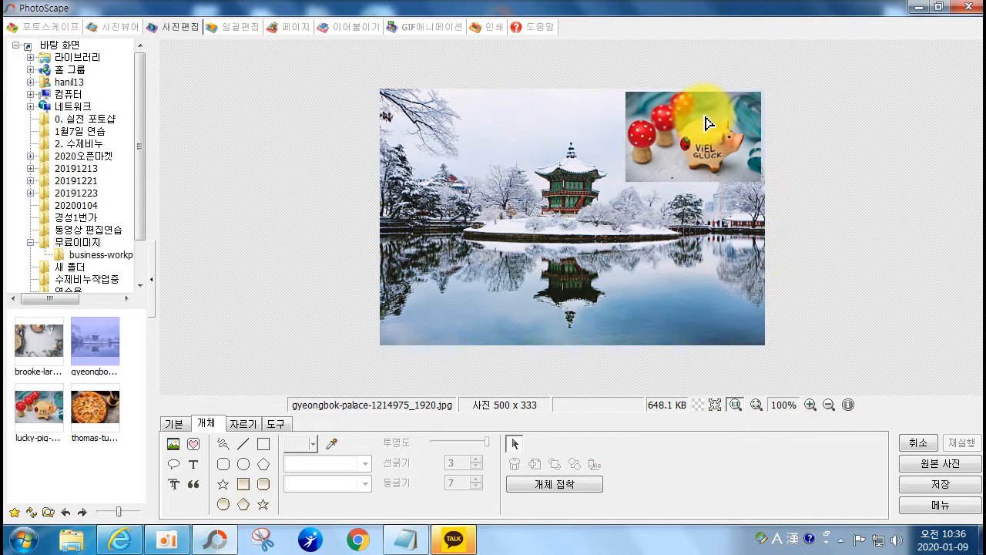
- Look through the icon library's cartoon (만화), face (얼굴), makeup (분장), heart (하트) and stationery (문방구) categories without inserting anything
{"action": "left_click", "coordinate": [195, 444]}
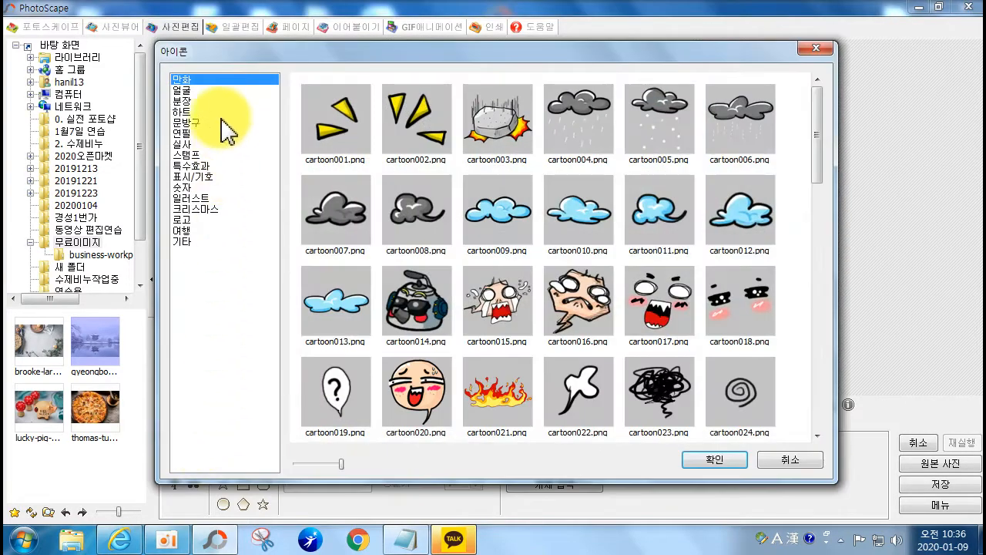
{"action": "scroll", "coordinate": [431, 158], "scroll_direction": "down", "scroll_amount": 2}
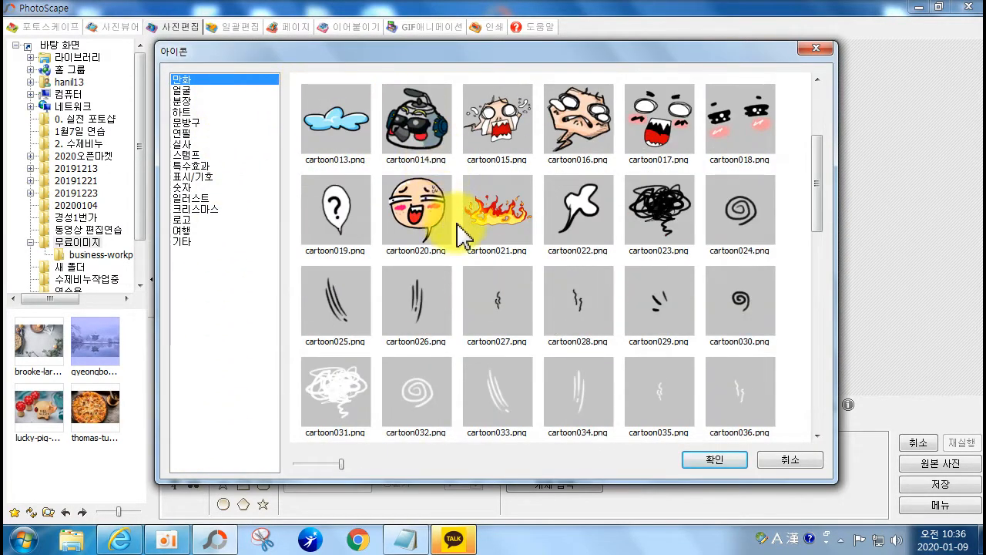
{"action": "scroll", "coordinate": [470, 246], "scroll_direction": "down", "scroll_amount": 3}
{"action": "scroll", "coordinate": [497, 289], "scroll_direction": "down", "scroll_amount": 2}
{"action": "scroll", "coordinate": [501, 292], "scroll_direction": "down", "scroll_amount": 3}
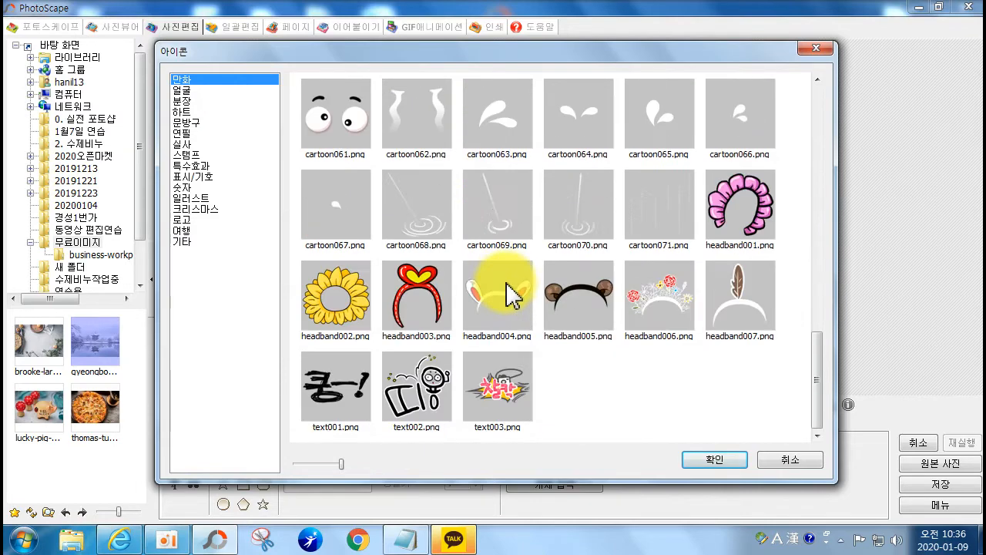
{"action": "scroll", "coordinate": [427, 300], "scroll_direction": "up", "scroll_amount": 3}
{"action": "scroll", "coordinate": [393, 296], "scroll_direction": "up", "scroll_amount": 3}
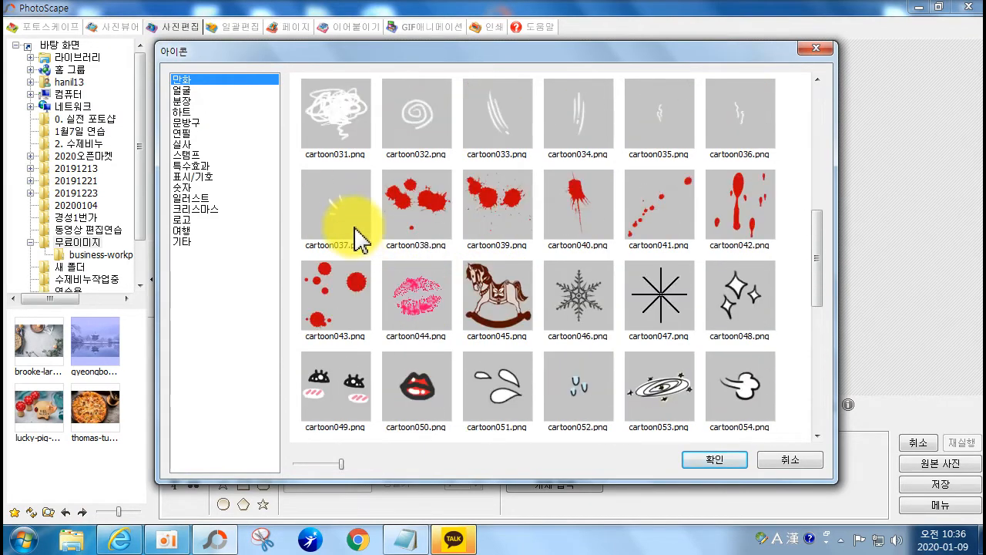
{"action": "left_click", "coordinate": [193, 91]}
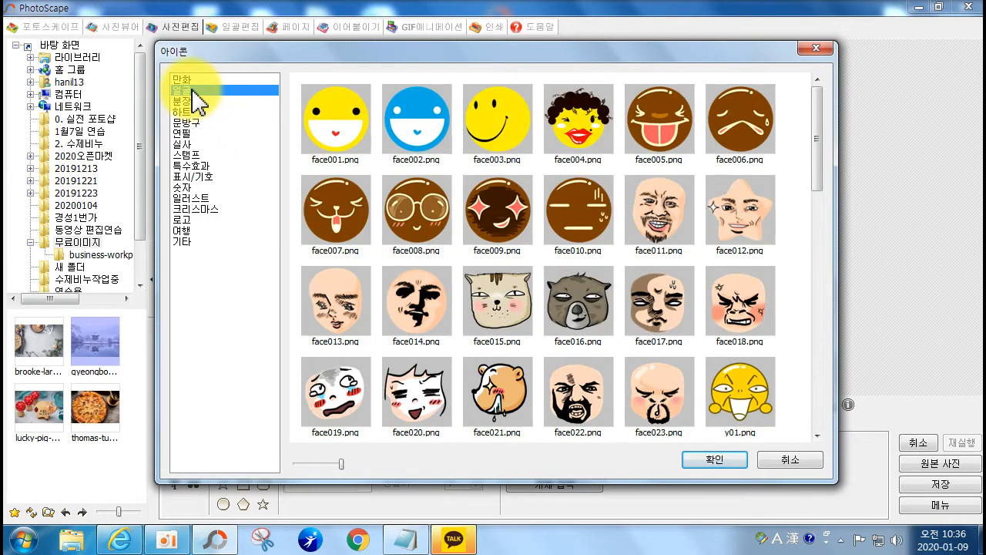
{"action": "left_click", "coordinate": [205, 100]}
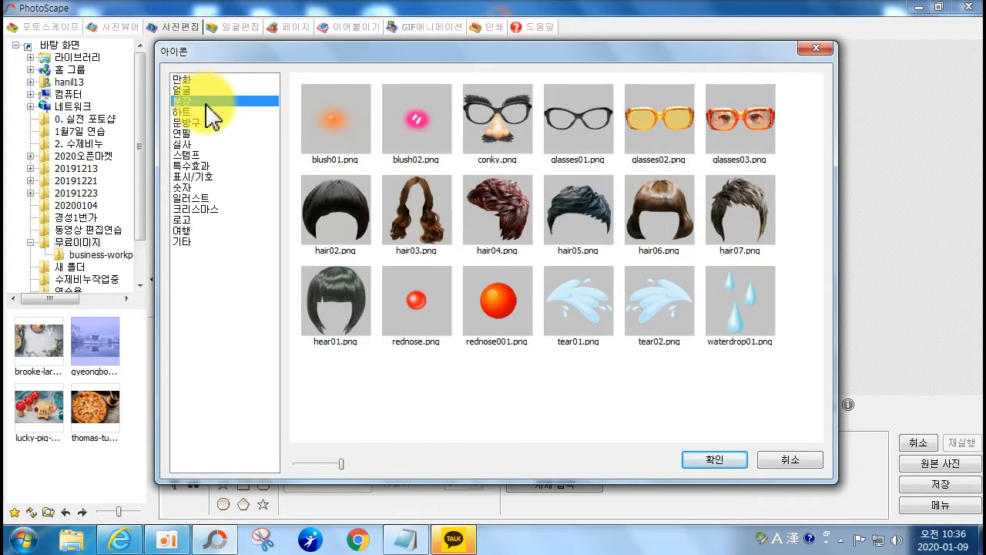
{"action": "left_click", "coordinate": [210, 113]}
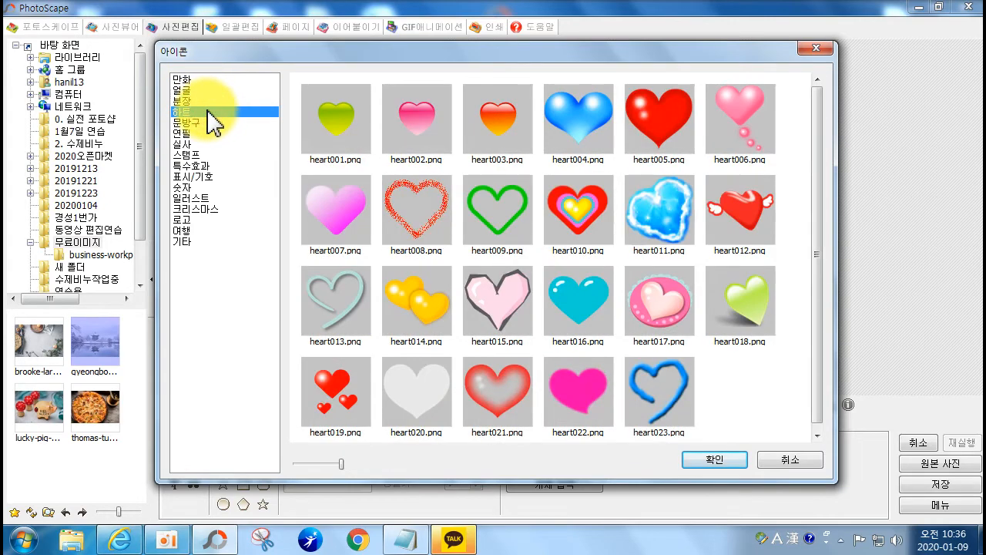
{"action": "left_click", "coordinate": [205, 123]}
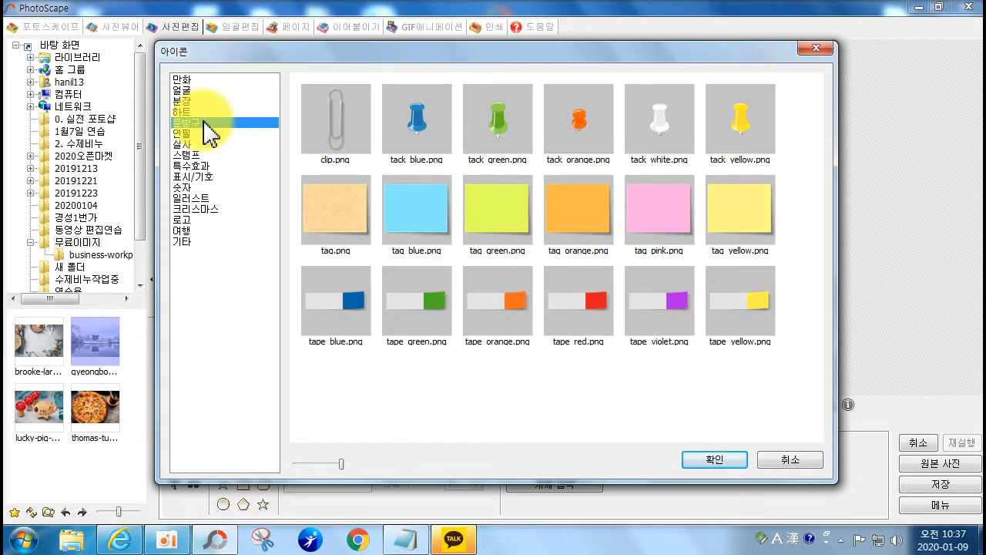
{"action": "left_click", "coordinate": [816, 48]}
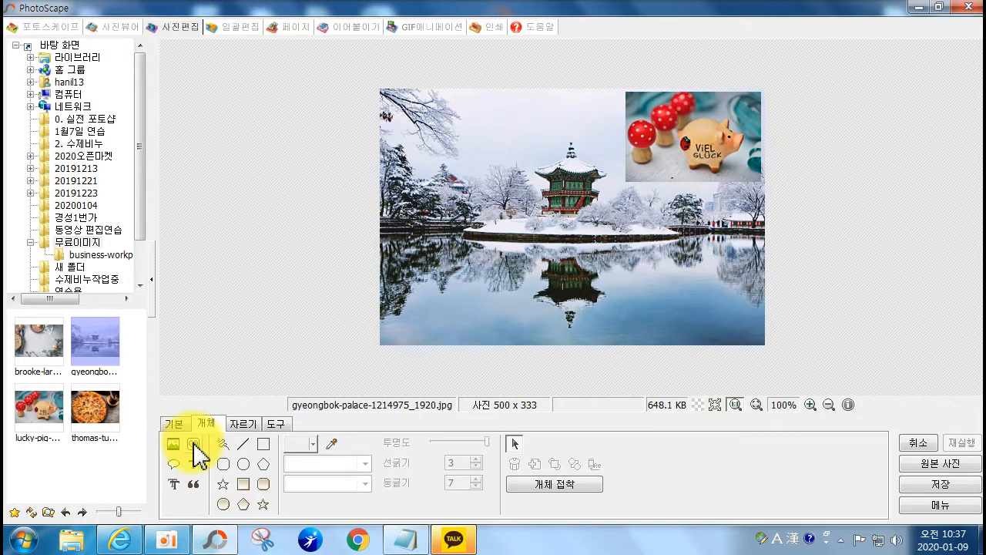
- Insert the stationery icon tag.png and place it over the upper-left part of the palace photo
{"action": "left_click", "coordinate": [194, 445]}
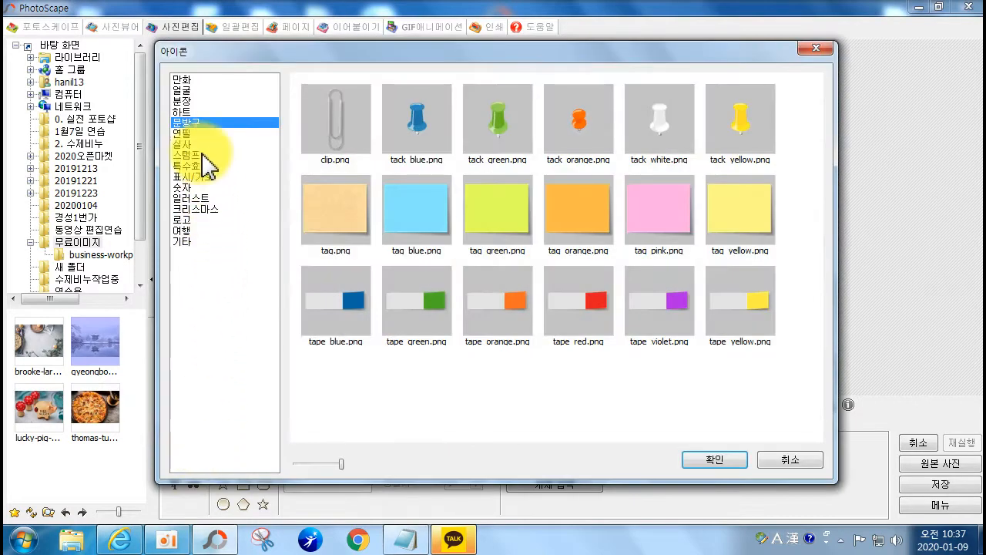
{"action": "left_click", "coordinate": [352, 216]}
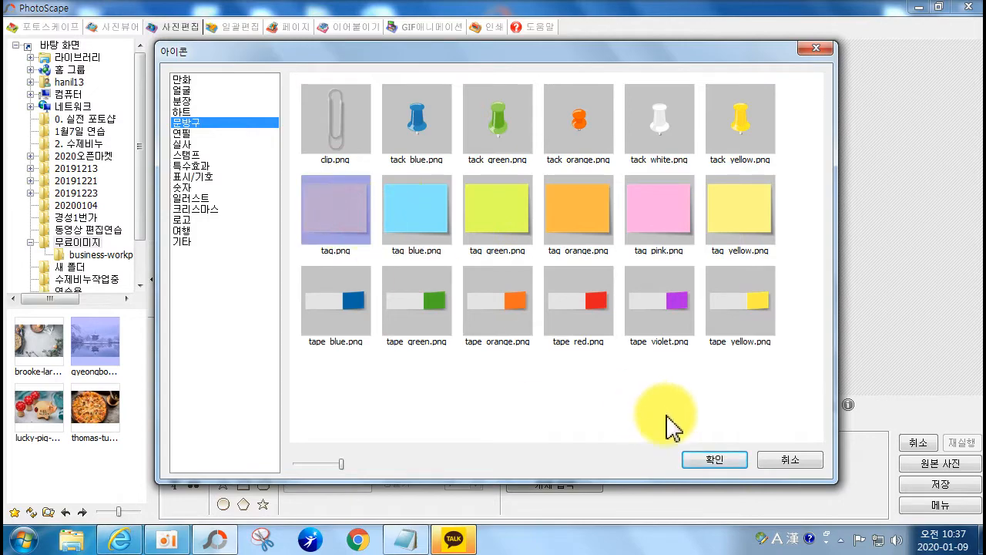
{"action": "left_click", "coordinate": [714, 460]}
{"action": "left_click_drag", "start_coordinate": [572, 218], "coordinate": [460, 170]}
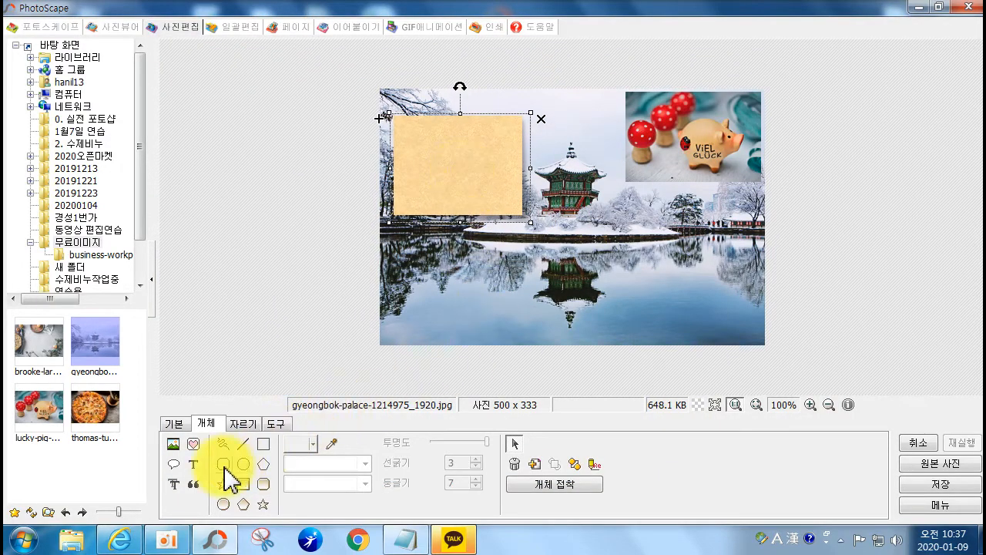
- Insert the tape_orange.png icon across the tan note's upper-right edge and shrink it to about half its size
{"action": "left_click", "coordinate": [193, 444]}
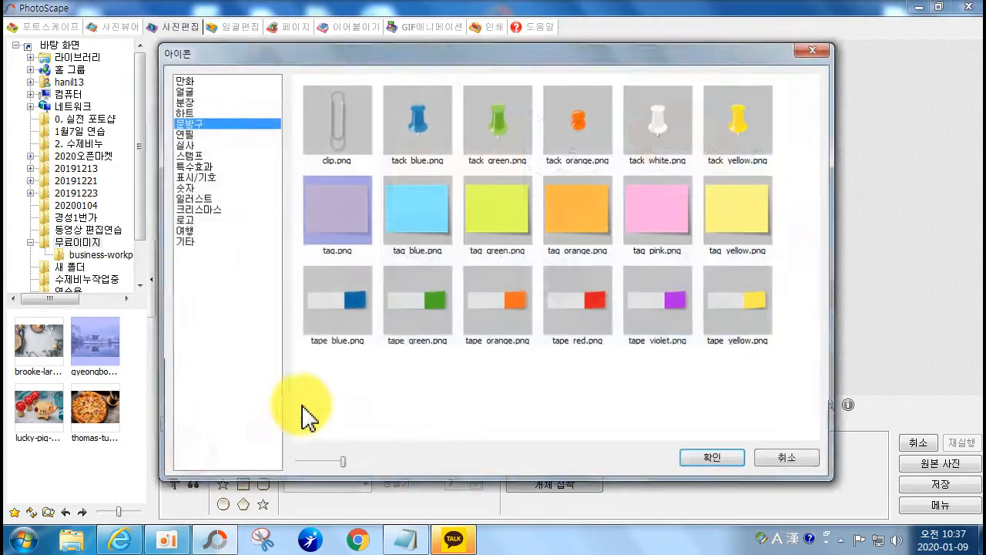
{"action": "left_click", "coordinate": [503, 310]}
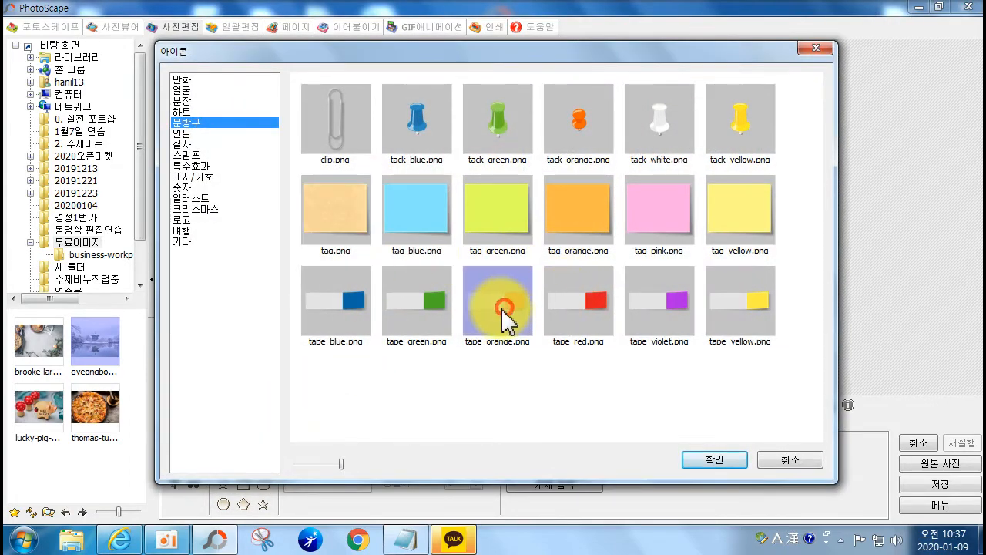
{"action": "left_click", "coordinate": [725, 460]}
{"action": "left_click_drag", "start_coordinate": [562, 216], "coordinate": [529, 144]}
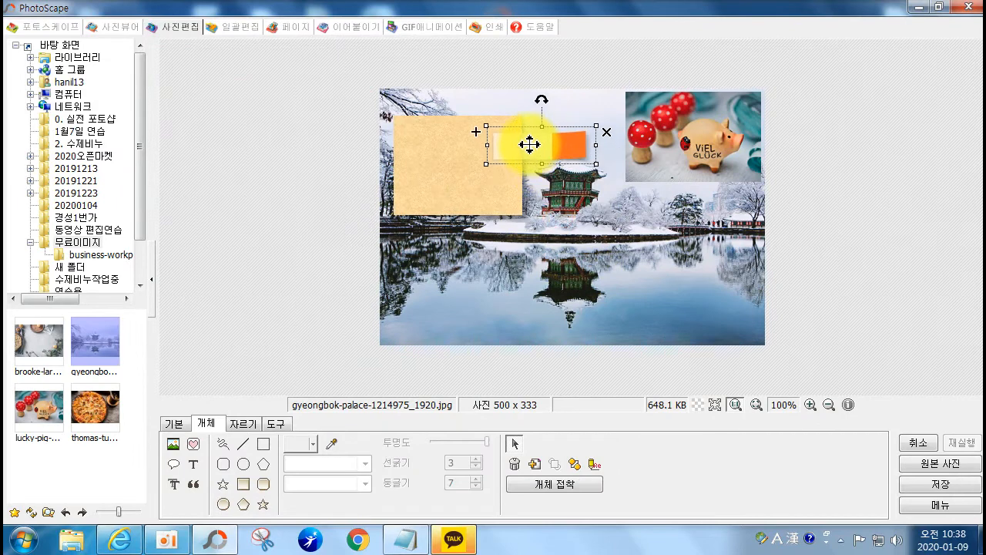
{"action": "left_click_drag", "start_coordinate": [595, 163], "coordinate": [509, 139]}
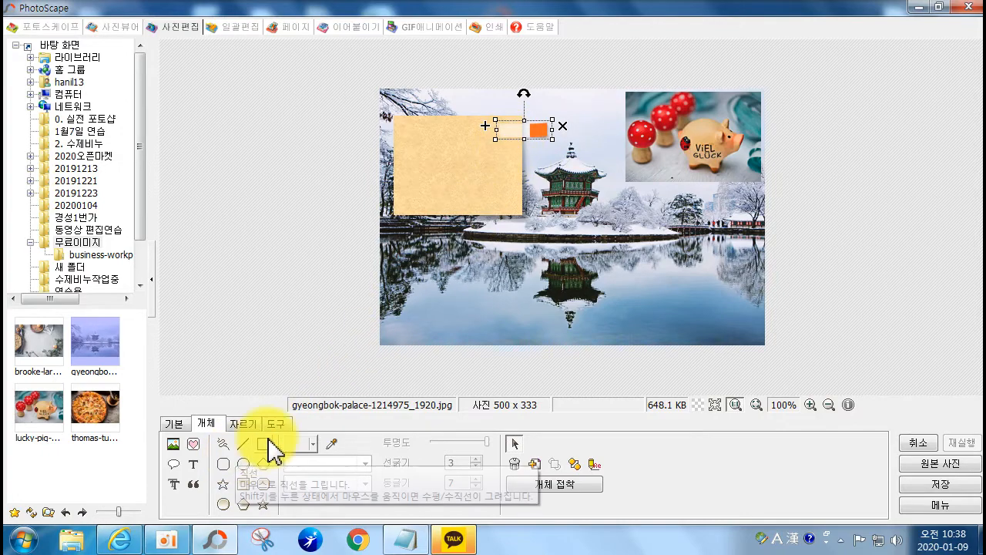
- Insert a second tag.png note and lay it over the first one, covering the light end of the orange tape
{"action": "left_click", "coordinate": [194, 446]}
{"action": "left_click", "coordinate": [347, 227]}
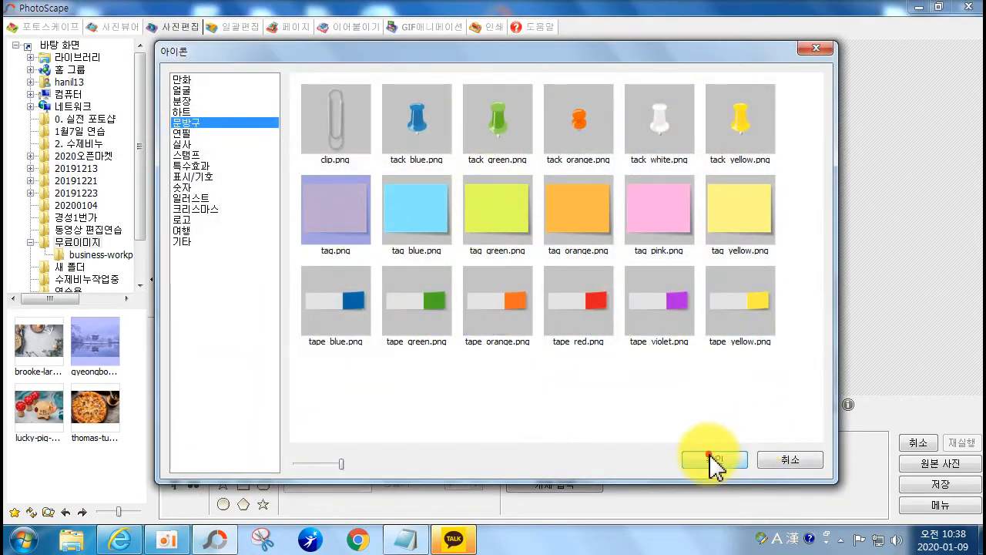
{"action": "left_click", "coordinate": [714, 461]}
{"action": "left_click_drag", "start_coordinate": [488, 227], "coordinate": [443, 187]}
{"action": "left_click", "coordinate": [646, 329]}
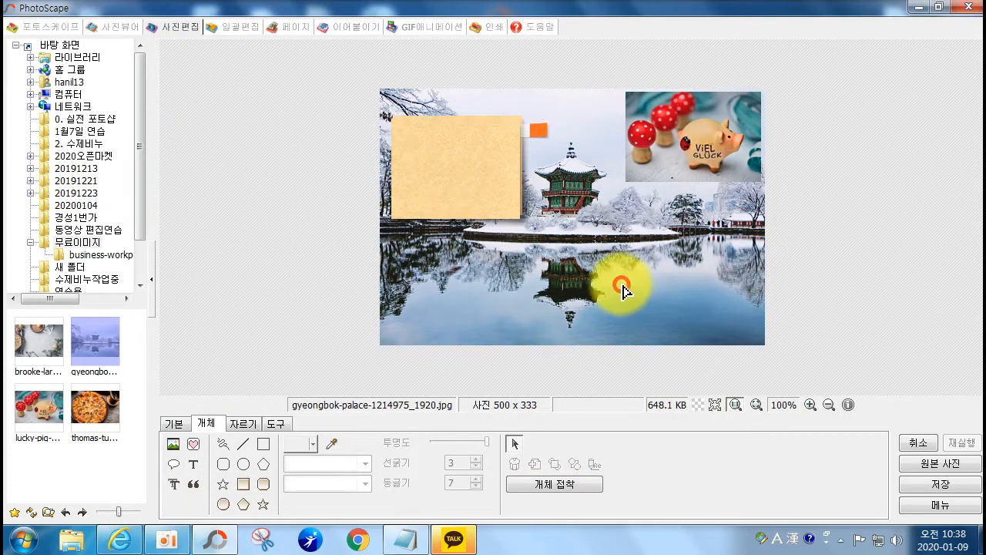
- Insert the tape_violet.png icon, shrink it to about half its size and place it just below the orange tape
{"action": "left_click", "coordinate": [194, 445]}
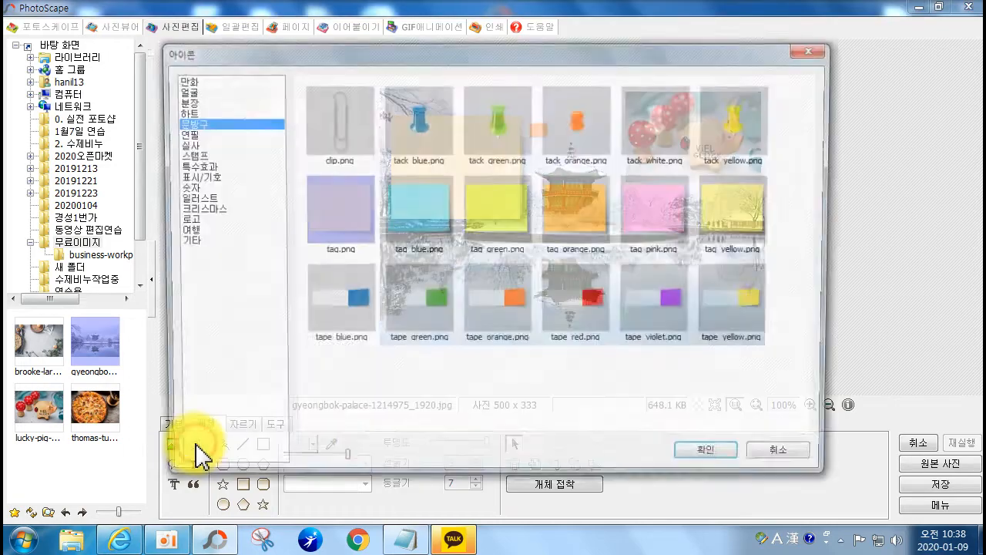
{"action": "left_click", "coordinate": [668, 308]}
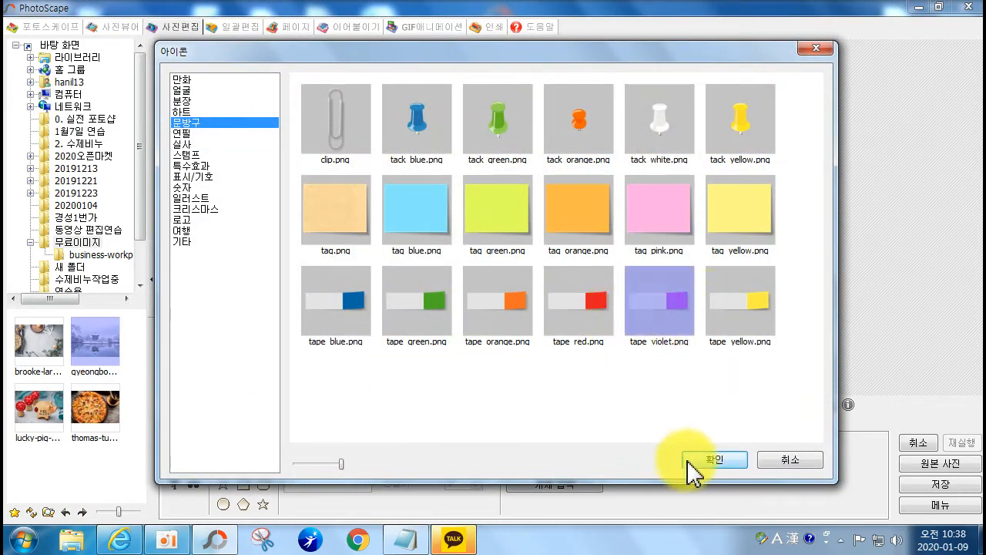
{"action": "left_click", "coordinate": [698, 461]}
{"action": "left_click_drag", "start_coordinate": [568, 218], "coordinate": [524, 158]}
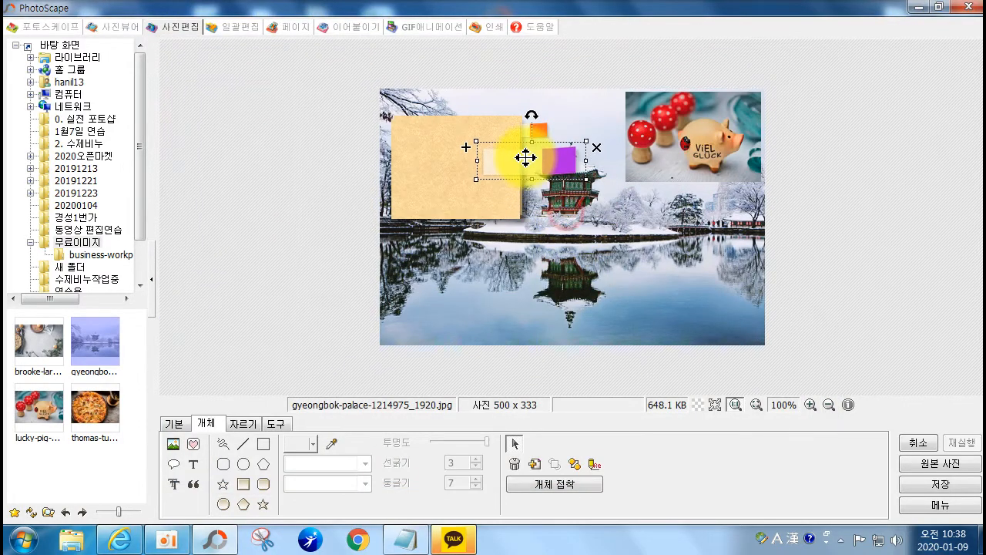
{"action": "left_click_drag", "start_coordinate": [584, 174], "coordinate": [545, 151]}
{"action": "left_click", "coordinate": [575, 160]}
{"action": "left_click", "coordinate": [520, 152]}
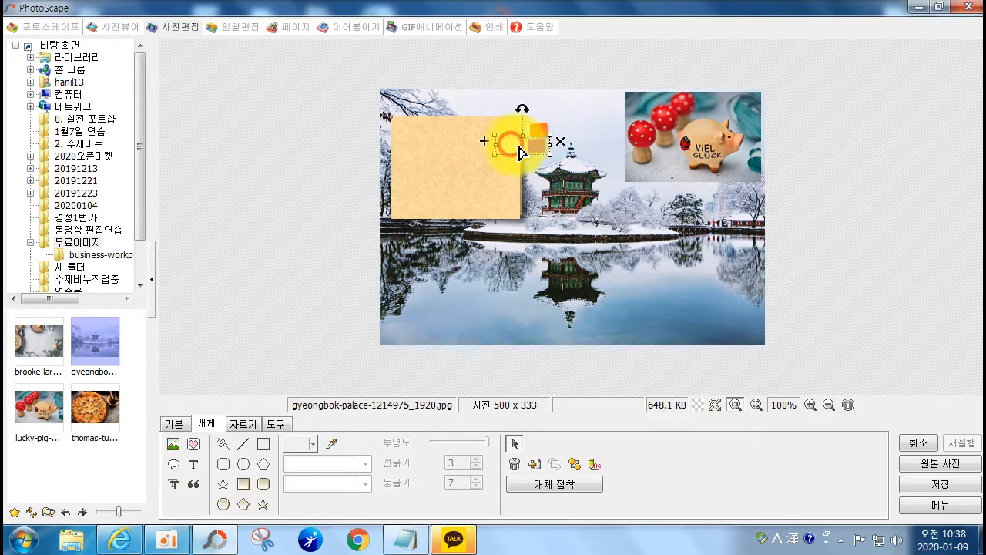
{"action": "left_click", "coordinate": [636, 297]}
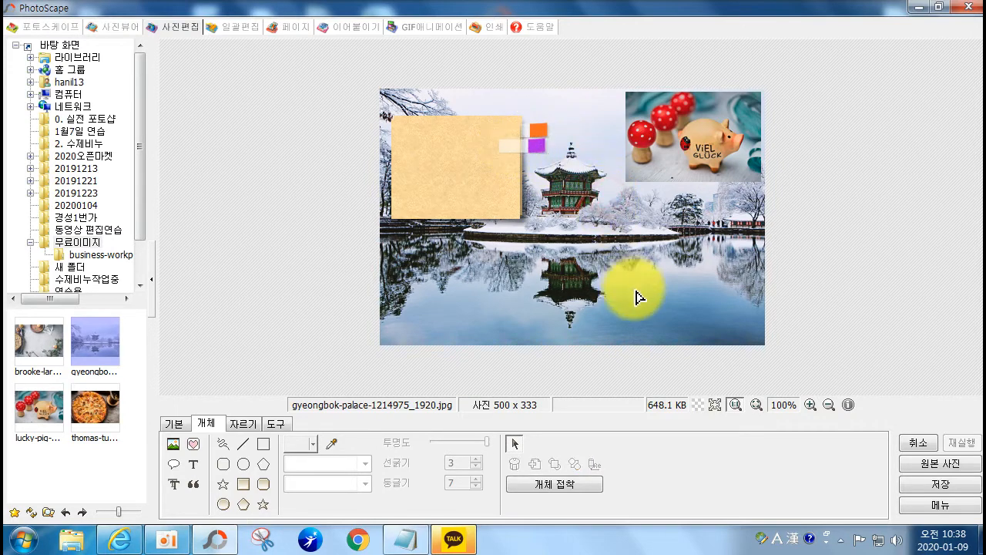
- Shift the second tan note slightly and remove it together with the orange and violet tapes
{"action": "left_click", "coordinate": [493, 188]}
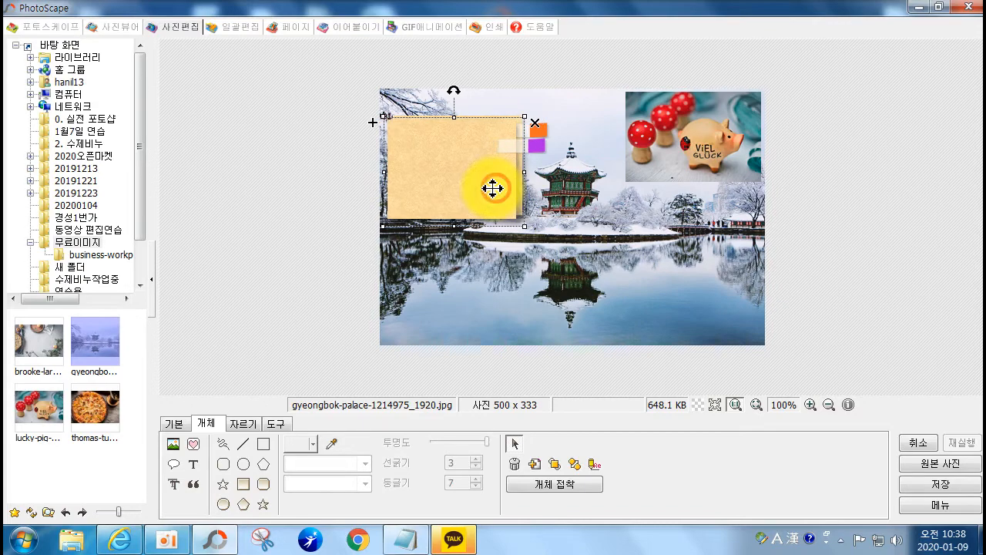
{"action": "left_click_drag", "start_coordinate": [494, 190], "coordinate": [501, 191]}
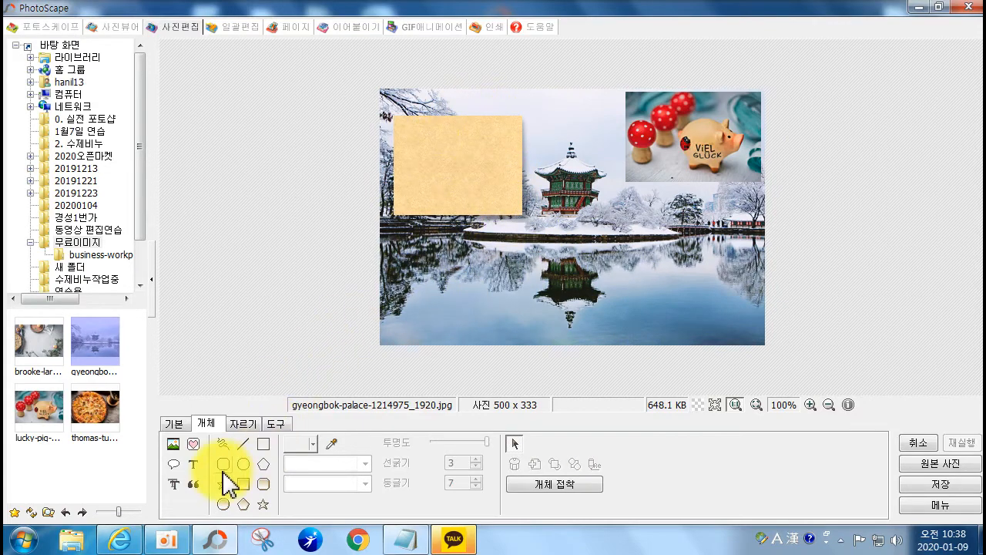
- Insert the tack_orange.png icon, pin it on the upper-left corner of the tan note and deselect it
{"action": "left_click", "coordinate": [195, 445]}
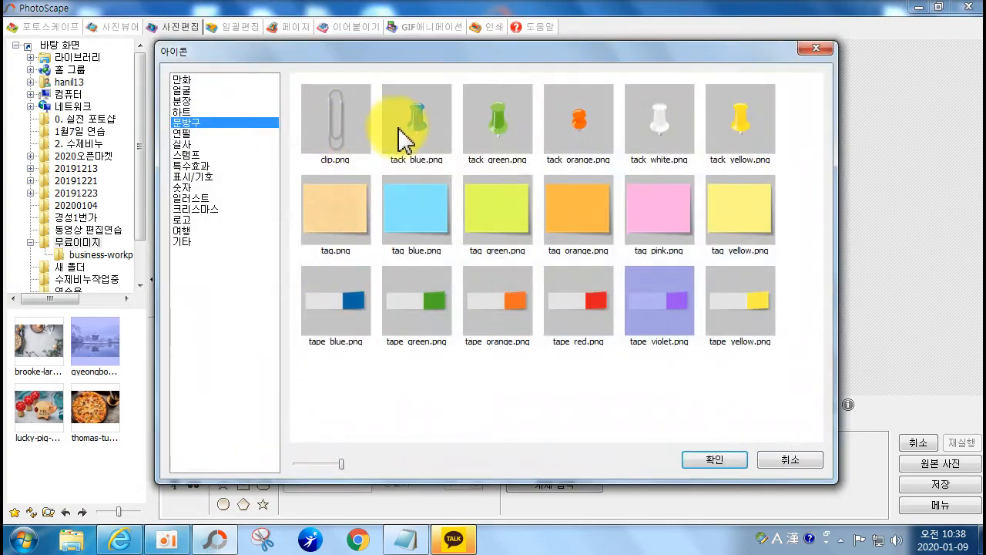
{"action": "left_click", "coordinate": [582, 131]}
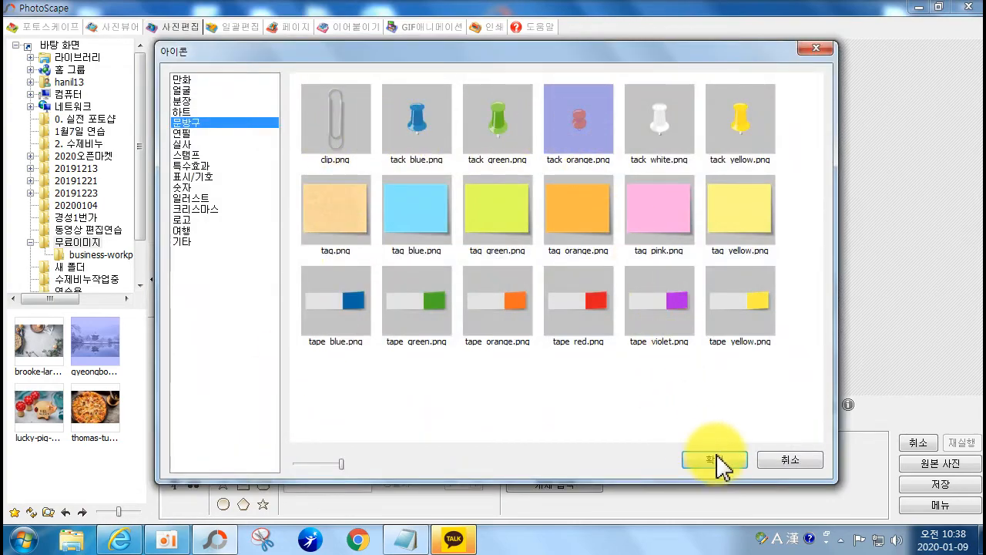
{"action": "left_click", "coordinate": [716, 460]}
{"action": "left_click_drag", "start_coordinate": [575, 222], "coordinate": [382, 80]}
{"action": "left_click", "coordinate": [342, 165]}
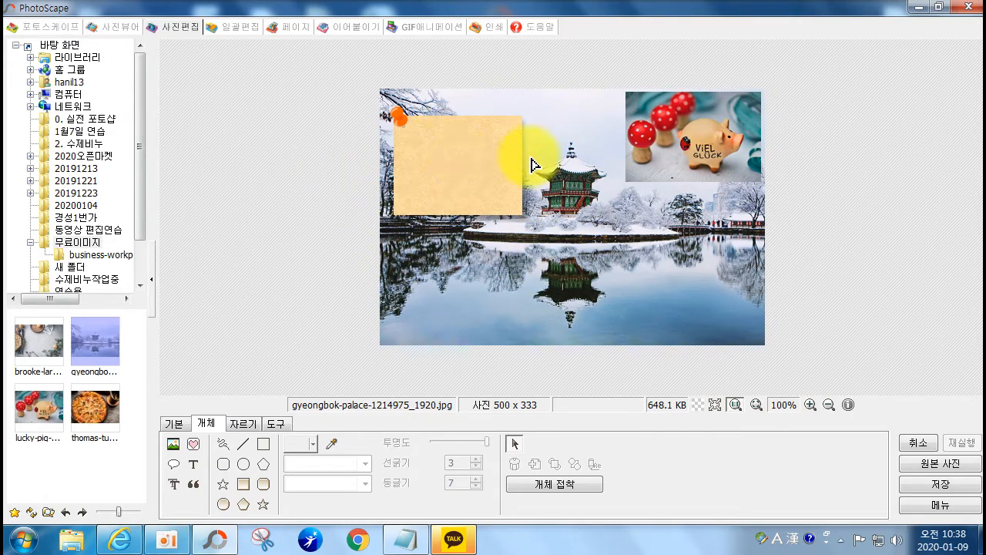
- Add a text object to the palace photo and replace its wording with "포토스케이프"
{"action": "left_click", "coordinate": [198, 474]}
{"action": "left_click", "coordinate": [112, 144]}
{"action": "left_click_drag", "start_coordinate": [21, 120], "coordinate": [176, 201]}
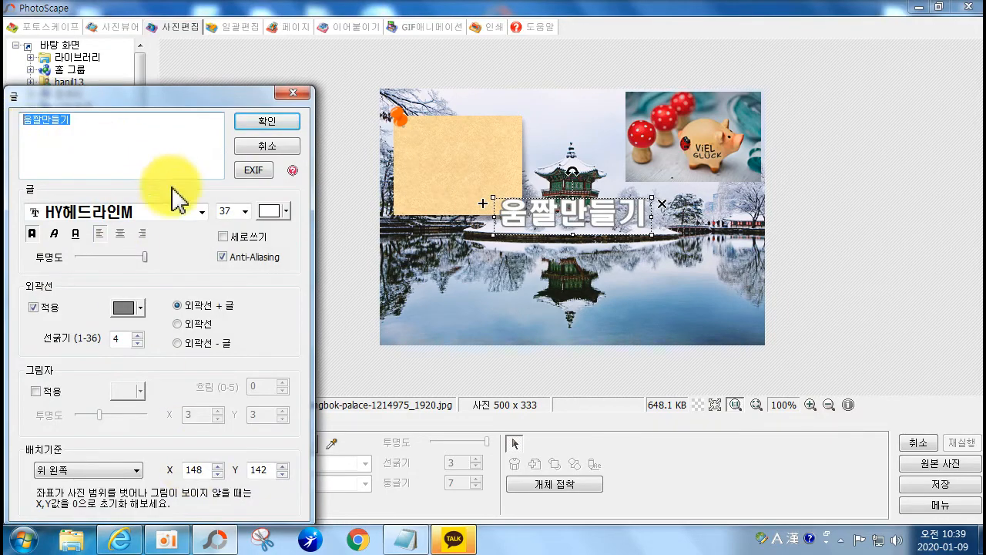
{"action": "type", "text": "볼"}
{"action": "type", "text": "토스케이프"}
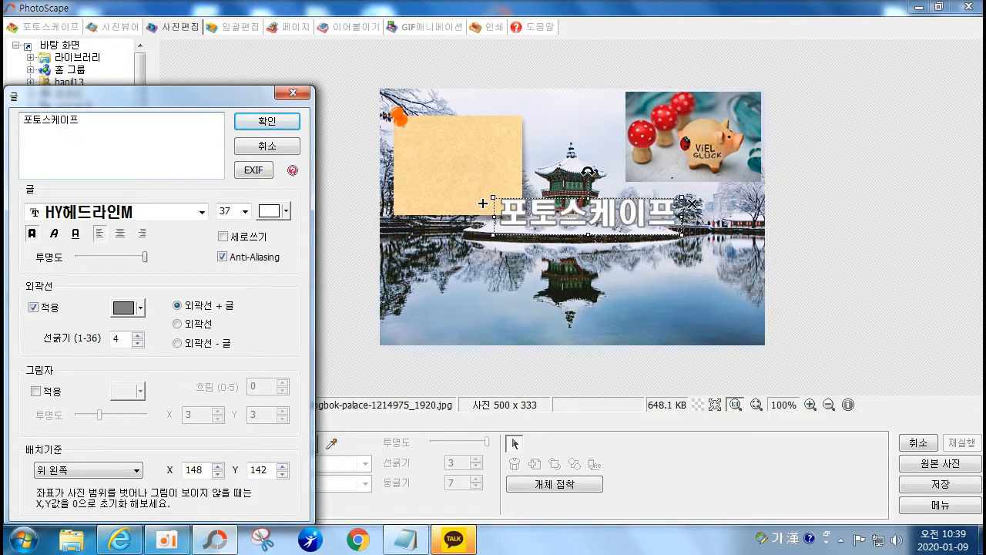
- Set the text's font to 나눔스퀘어라운드 ExtraBold and its colour to black
{"action": "left_click", "coordinate": [201, 212]}
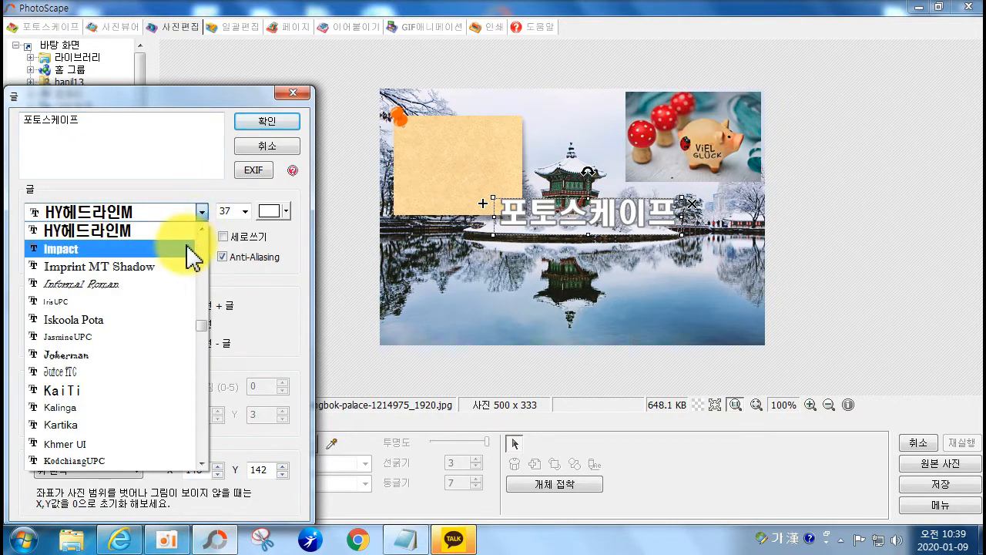
{"action": "left_click_drag", "start_coordinate": [198, 320], "coordinate": [187, 420]}
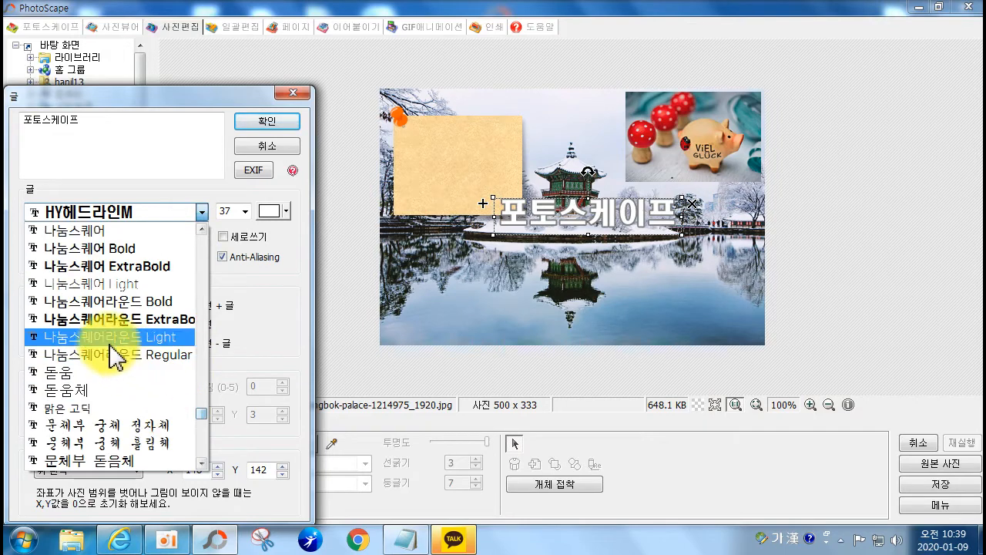
{"action": "left_click", "coordinate": [79, 320]}
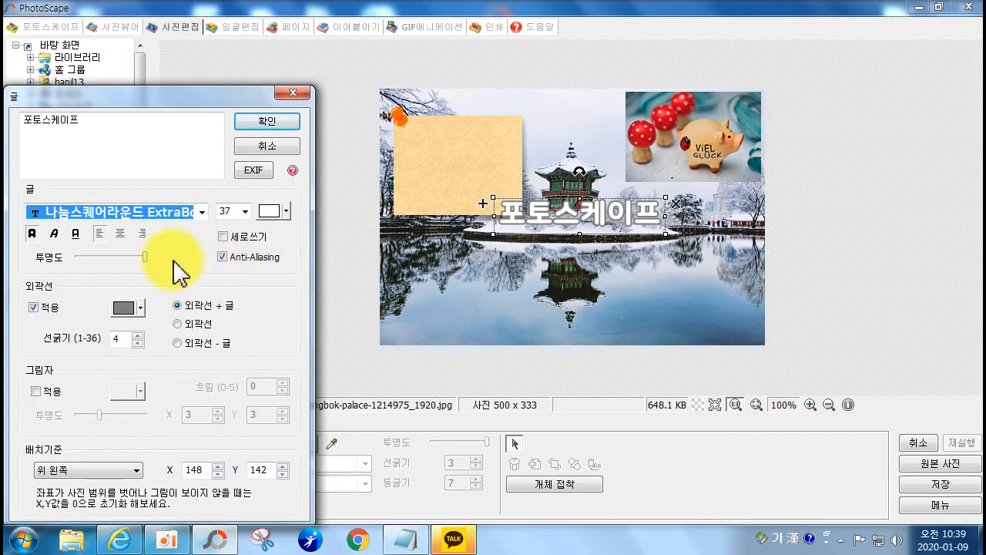
{"action": "left_click", "coordinate": [271, 213]}
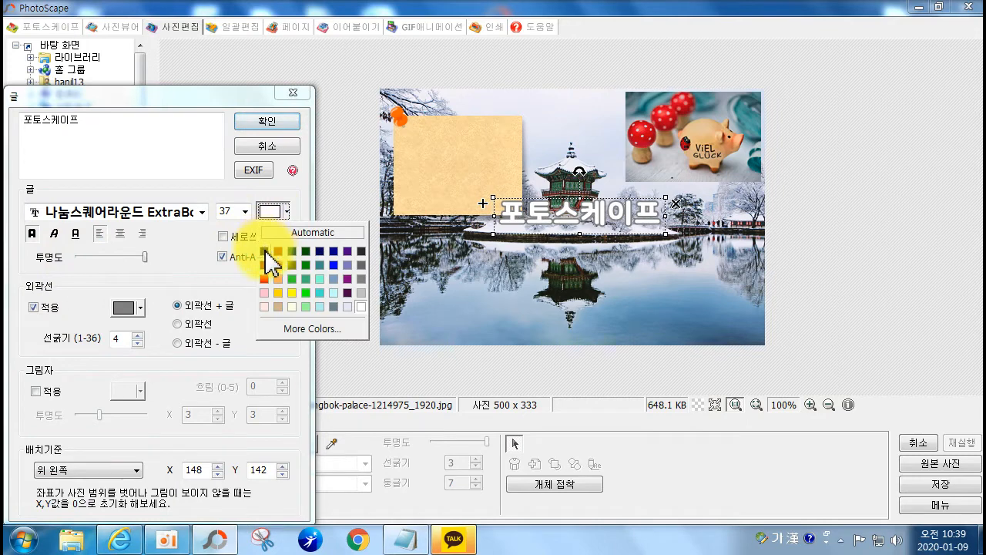
{"action": "left_click", "coordinate": [265, 251]}
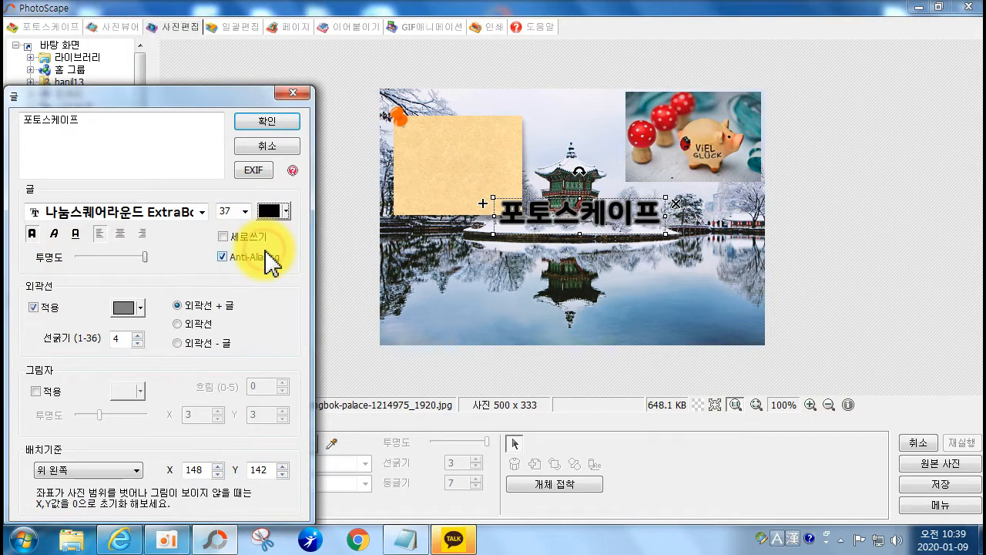
- Remove the bold style and the outline from the "포토스케이프" text and set its size to 26
{"action": "left_click", "coordinate": [34, 236]}
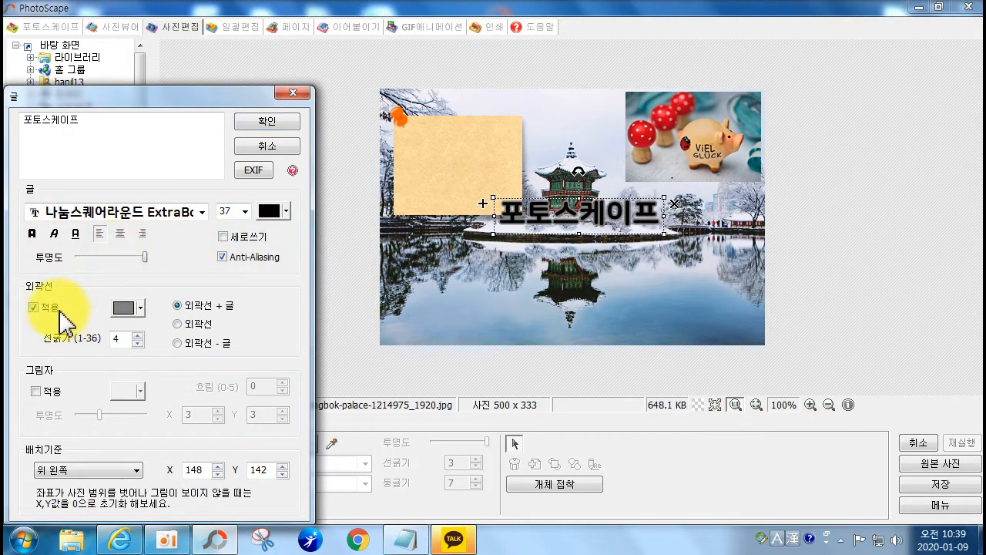
{"action": "left_click", "coordinate": [34, 308]}
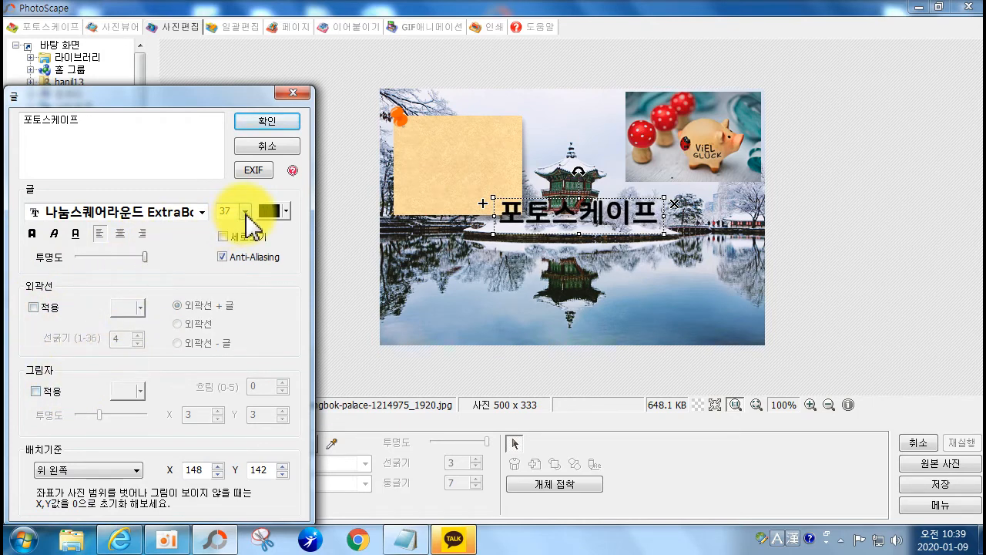
{"action": "left_click", "coordinate": [245, 213]}
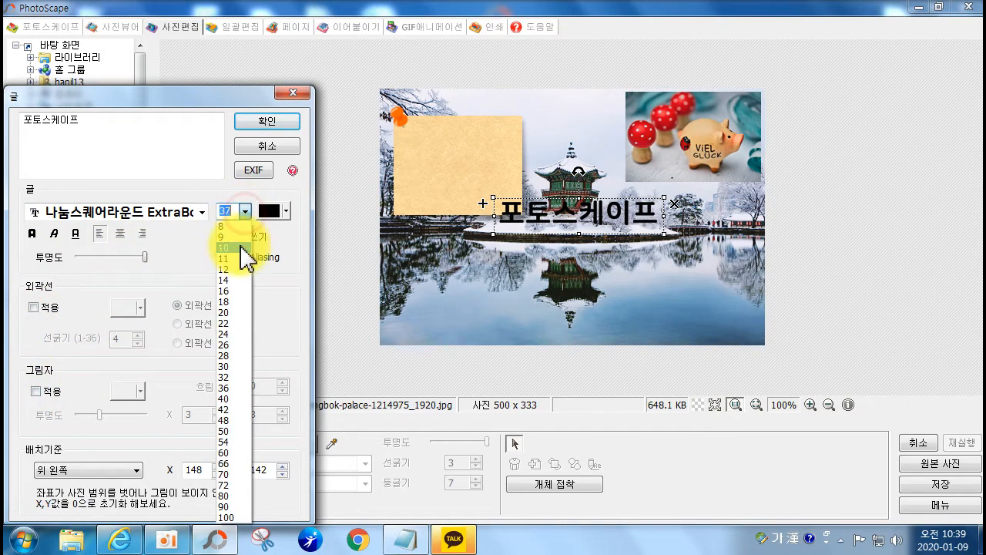
{"action": "left_click", "coordinate": [226, 345]}
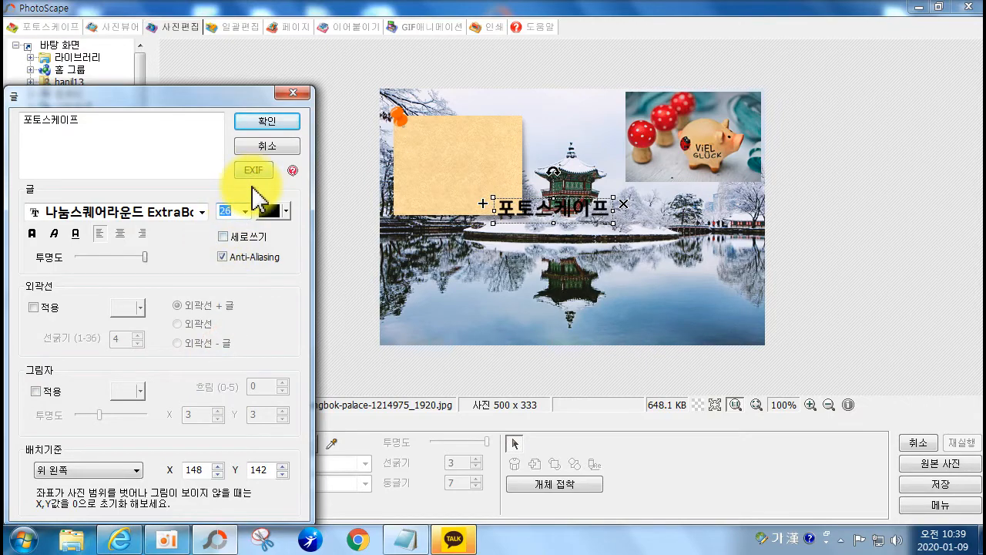
{"action": "left_click", "coordinate": [278, 123]}
- Fit the "포토스케이프" text at size 20 on the upper part of the tan note and place a copy directly beneath it
{"action": "left_click_drag", "start_coordinate": [614, 223], "coordinate": [476, 138]}
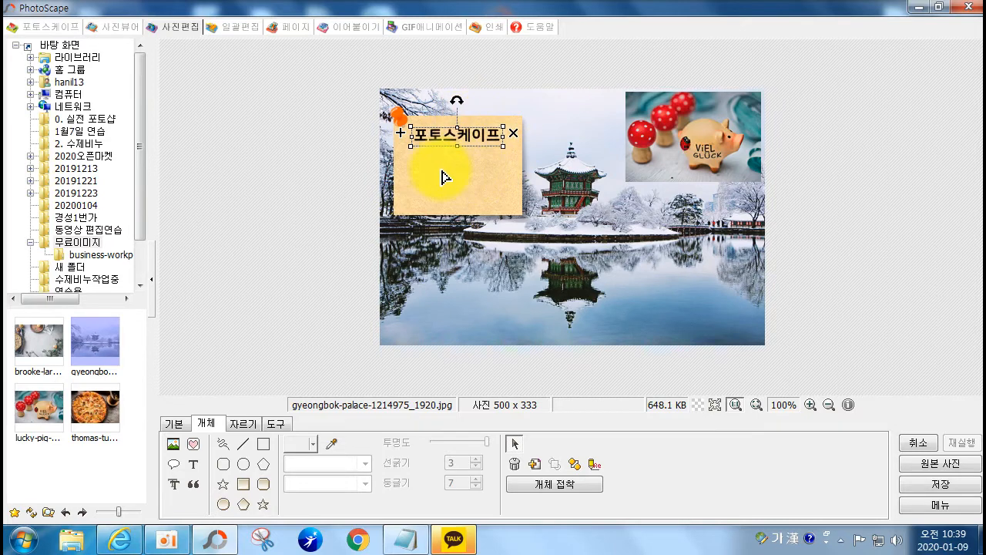
{"action": "left_click", "coordinate": [400, 134]}
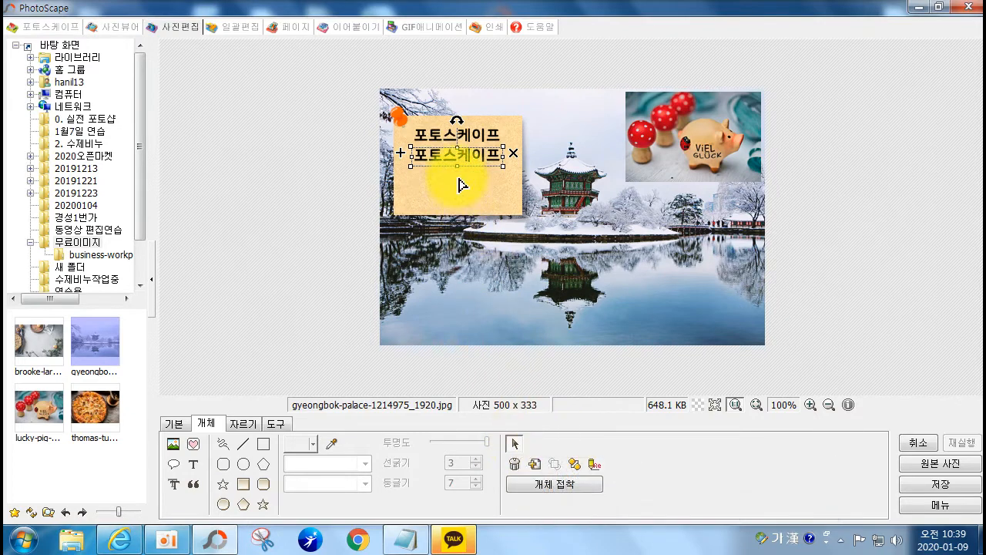
- Change the lower copy's wording to "연습하기" in blue and nudge it closer under the first line
{"action": "left_click", "coordinate": [593, 464]}
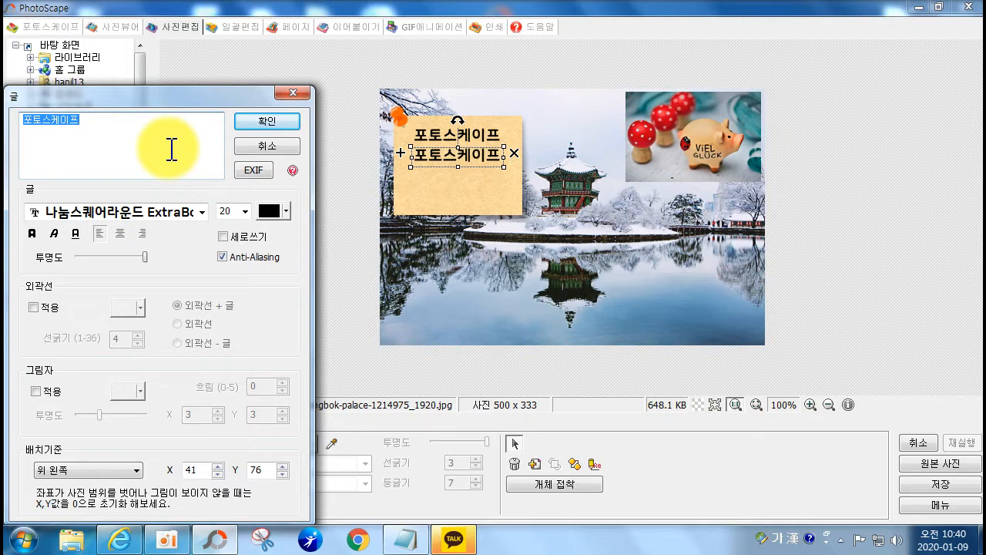
{"action": "type", "text": "연습하기"}
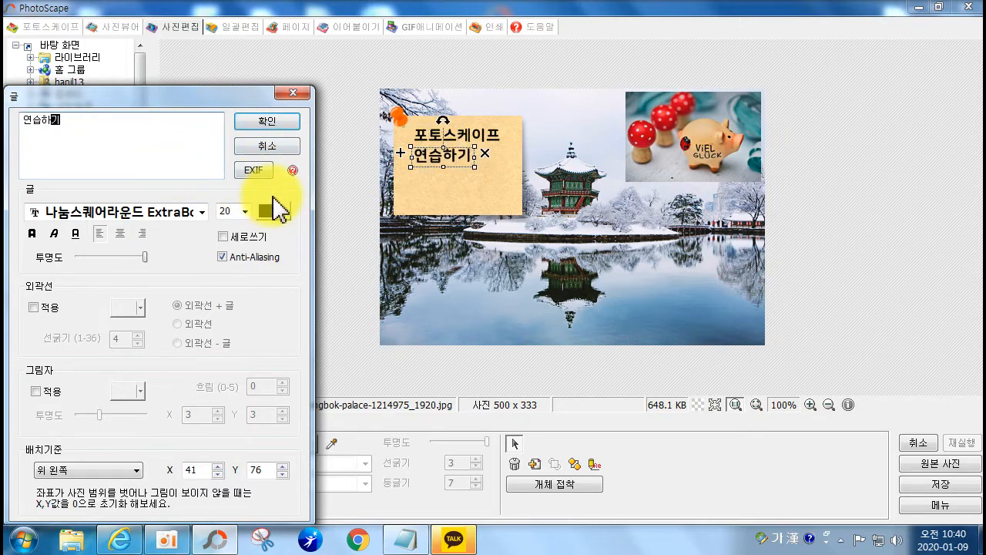
{"action": "left_click", "coordinate": [268, 216]}
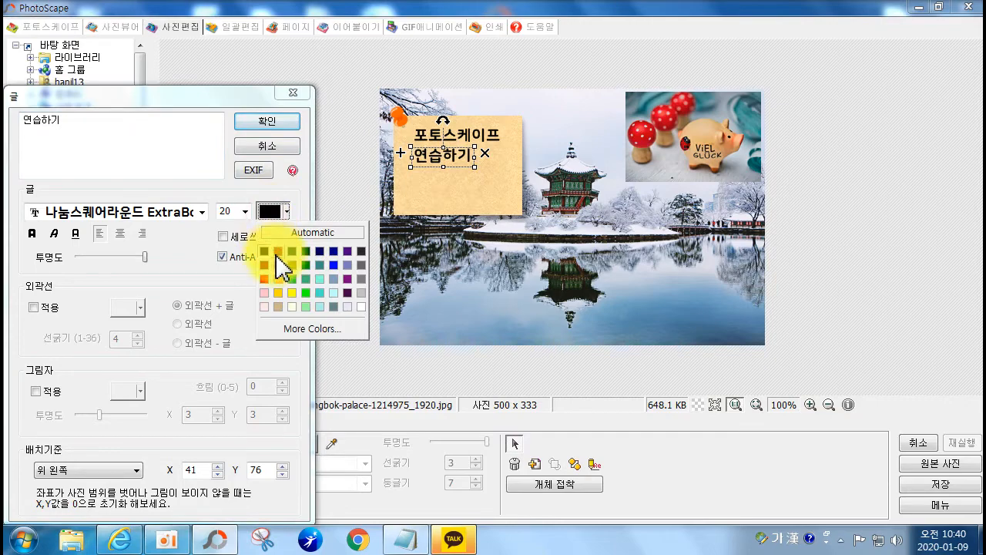
{"action": "left_click", "coordinate": [332, 256]}
{"action": "left_click", "coordinate": [285, 126]}
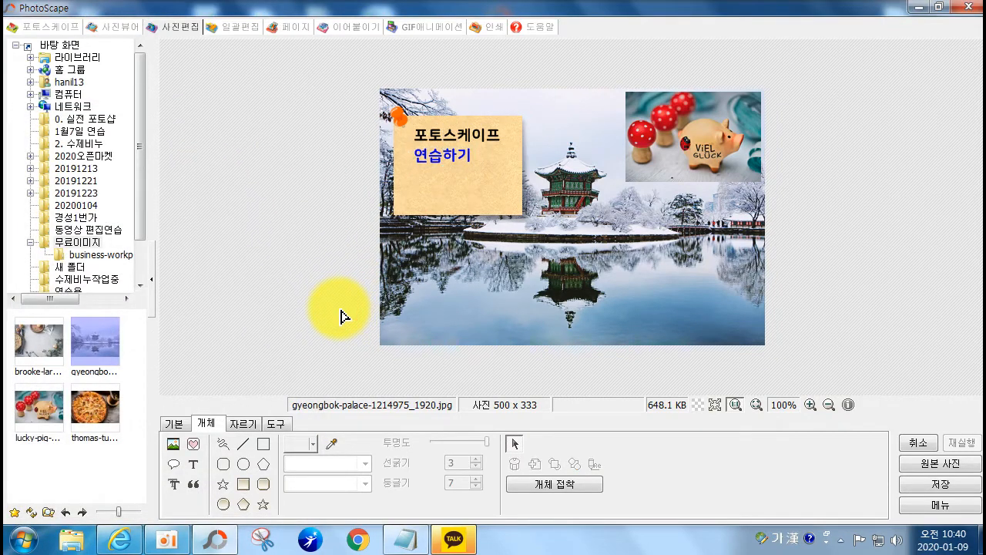
{"action": "left_click", "coordinate": [439, 167]}
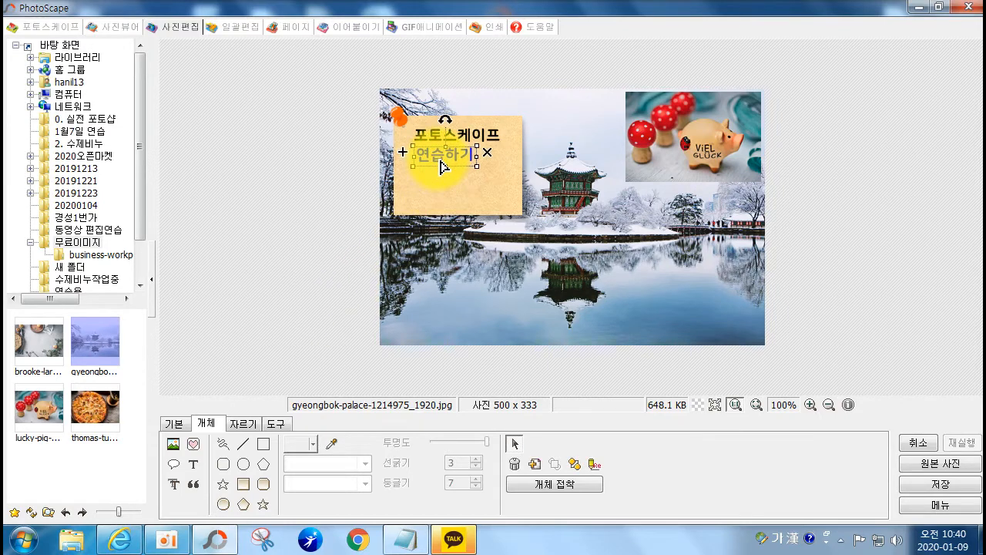
{"action": "left_click_drag", "start_coordinate": [440, 160], "coordinate": [437, 160]}
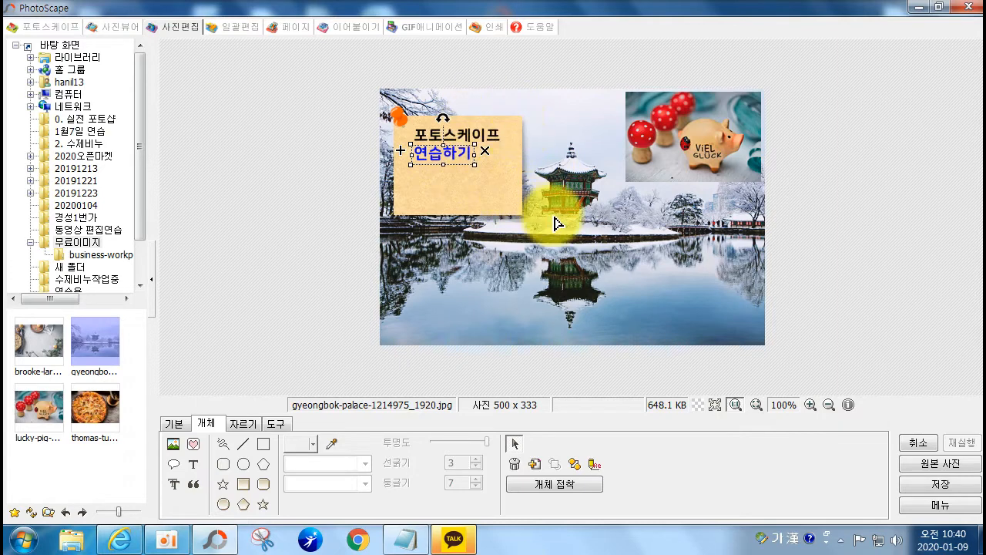
- Add a new text object to the palace photo with the wording "경복궁 겨울"
{"action": "left_click", "coordinate": [194, 466]}
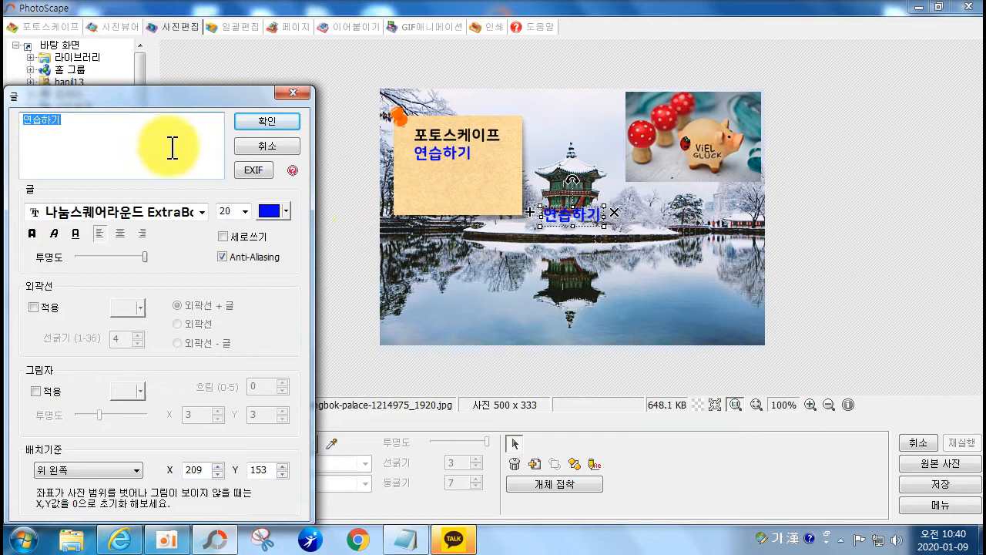
{"action": "key", "text": "BackSpace"}
{"action": "type", "text": "경"}
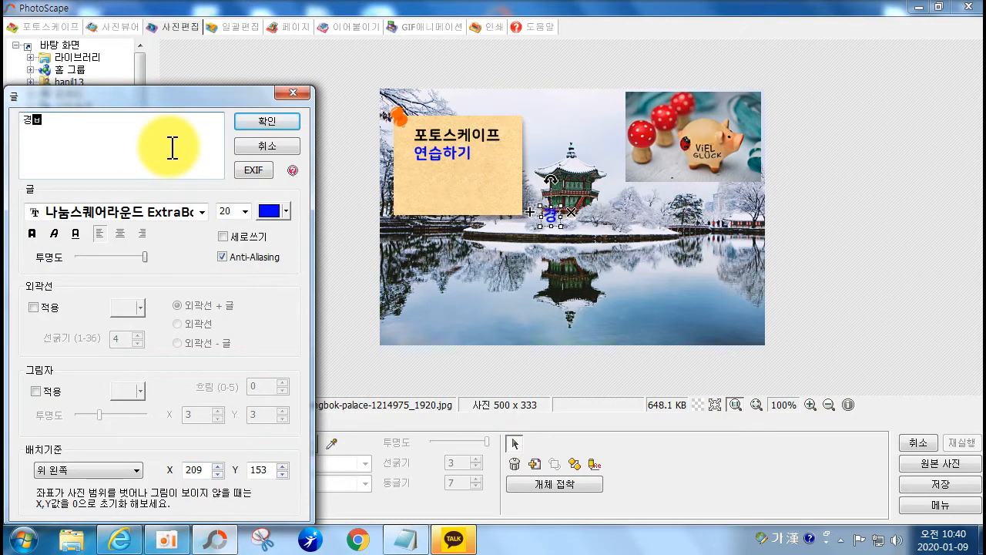
{"action": "type", "text": "복"}
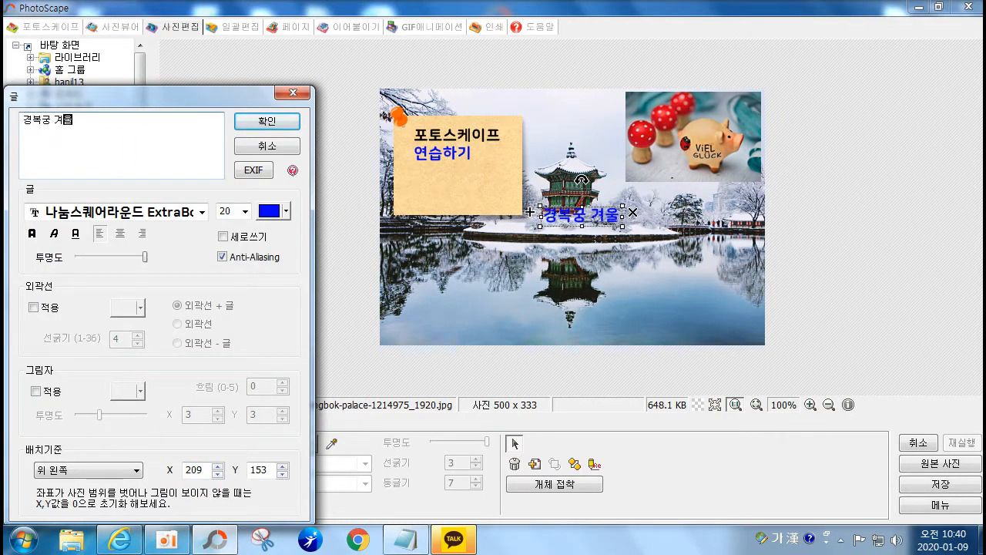
{"action": "type", "text": "궁 겨울"}
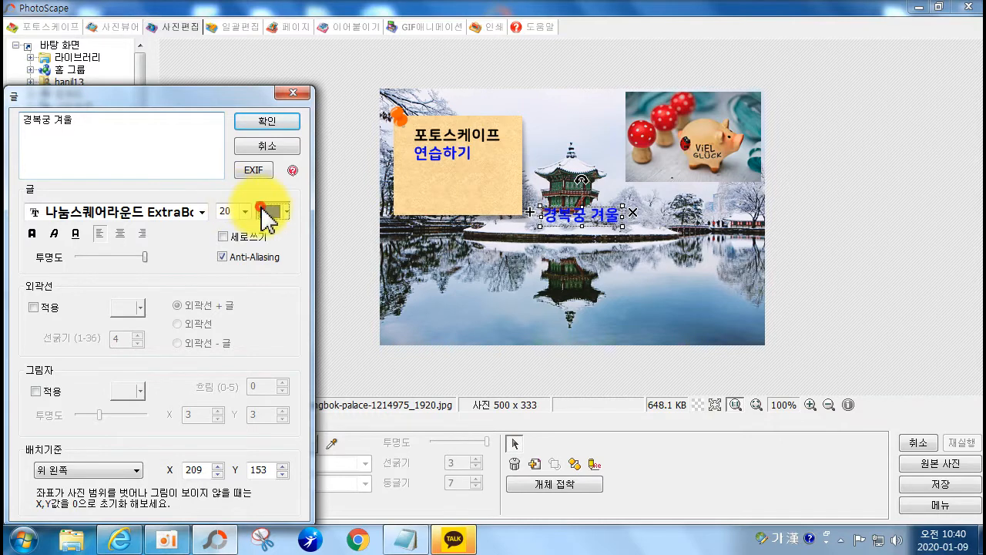
- Set the "경복궁 겨울" text's font to 문체부 궁체 정자체 and its colour to dark green
{"action": "left_click", "coordinate": [271, 211]}
{"action": "left_click", "coordinate": [306, 264]}
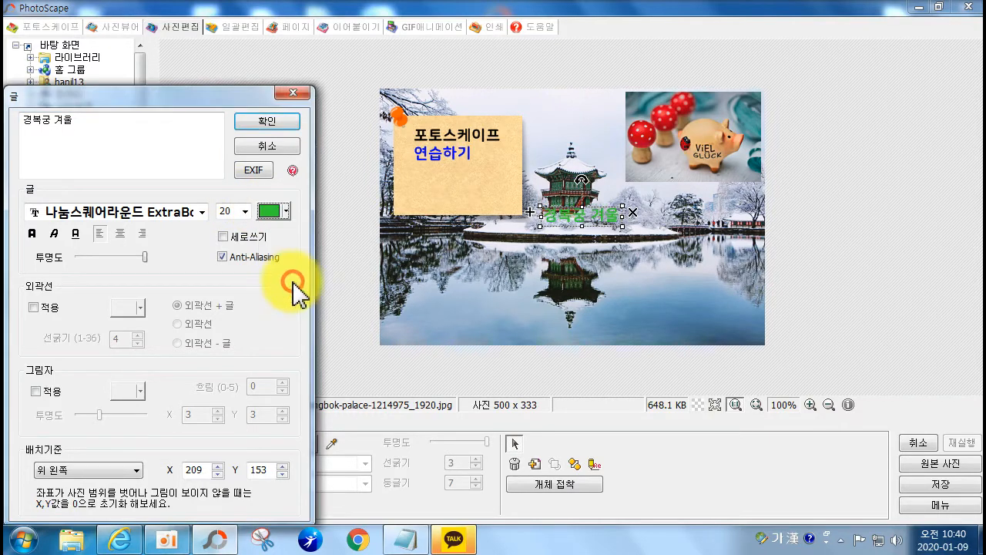
{"action": "left_click", "coordinate": [199, 212]}
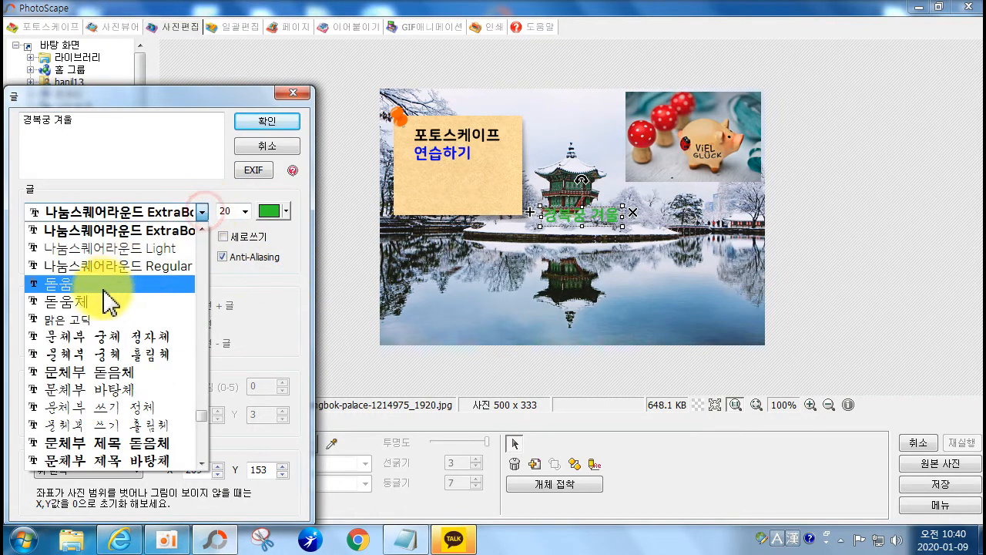
{"action": "left_click", "coordinate": [102, 339]}
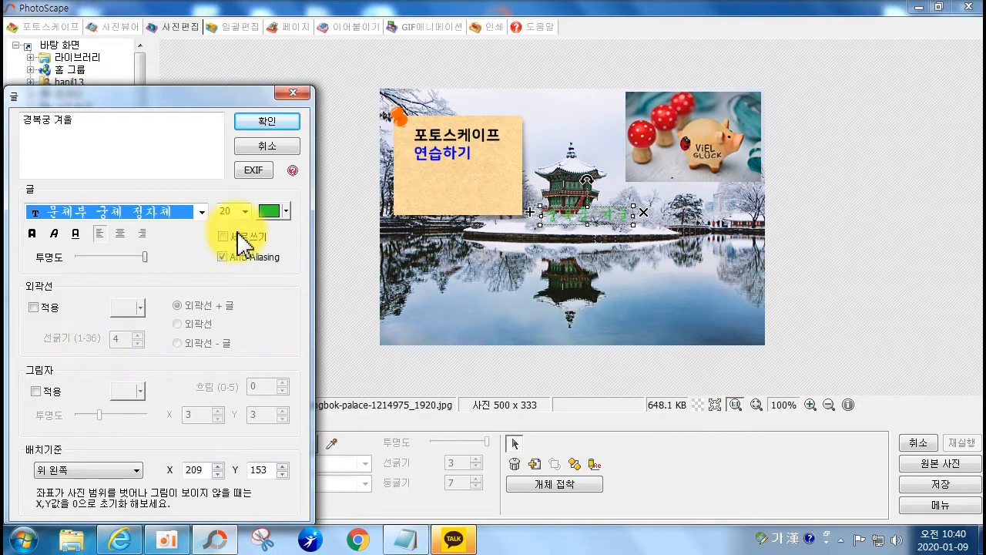
{"action": "left_click", "coordinate": [271, 211]}
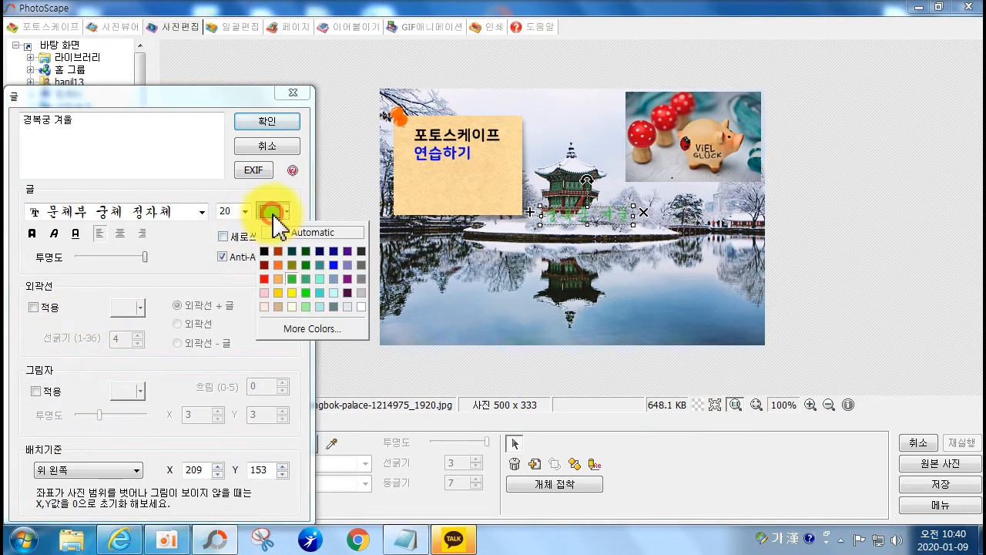
{"action": "left_click", "coordinate": [306, 265]}
{"action": "left_click", "coordinate": [268, 122]}
- Move the "경복궁 겨울" text onto the tan note below "연습하기" and shrink it to size 16
{"action": "left_click_drag", "start_coordinate": [562, 218], "coordinate": [431, 180]}
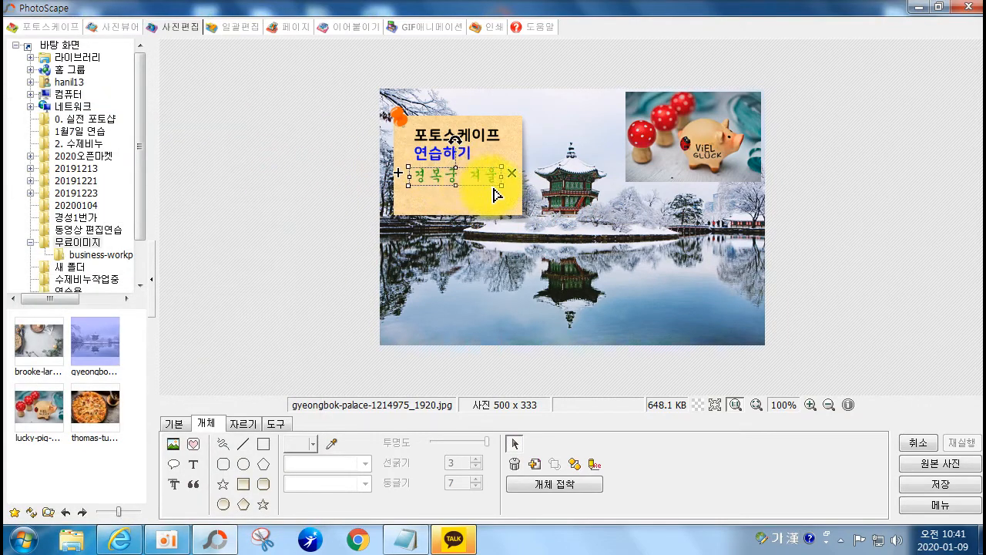
{"action": "left_click_drag", "start_coordinate": [500, 186], "coordinate": [466, 171]}
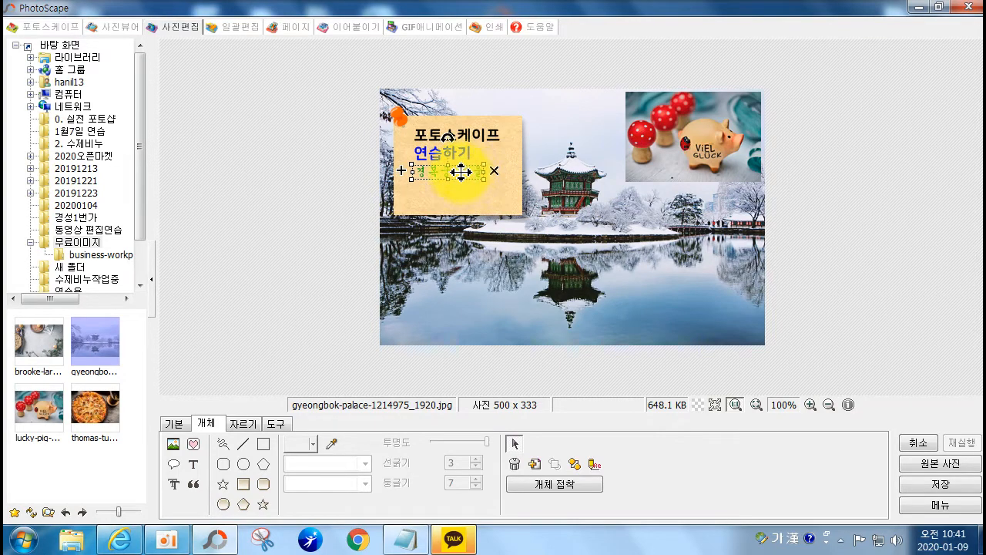
- Make the "경복궁 겨울" text white and apply a dark green outline with a thickness of 3
{"action": "left_click", "coordinate": [593, 464]}
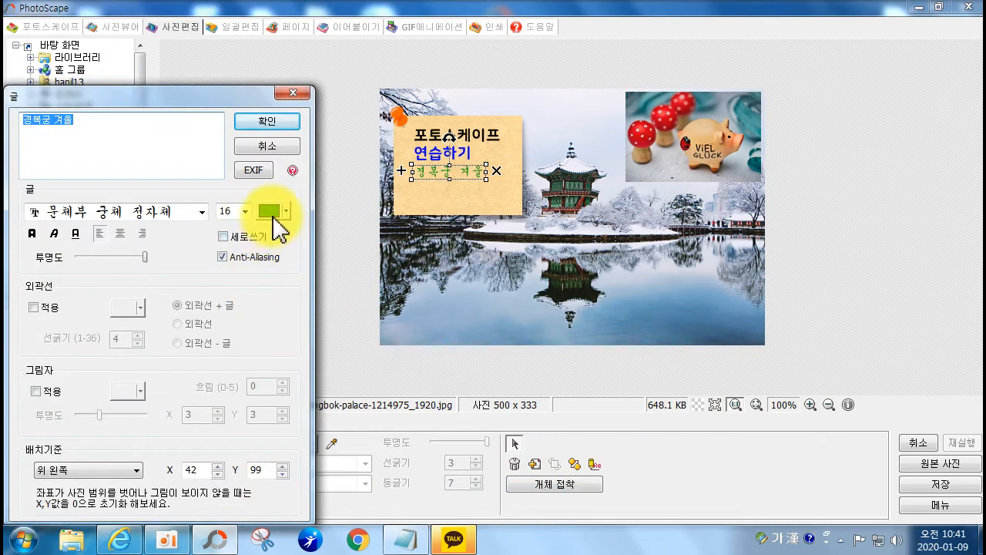
{"action": "left_click", "coordinate": [272, 211]}
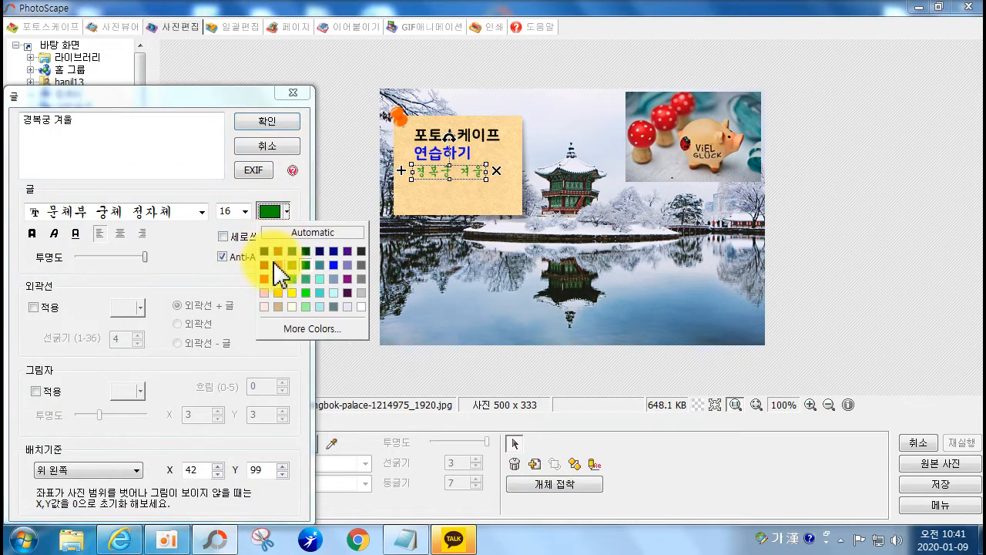
{"action": "left_click", "coordinate": [361, 309]}
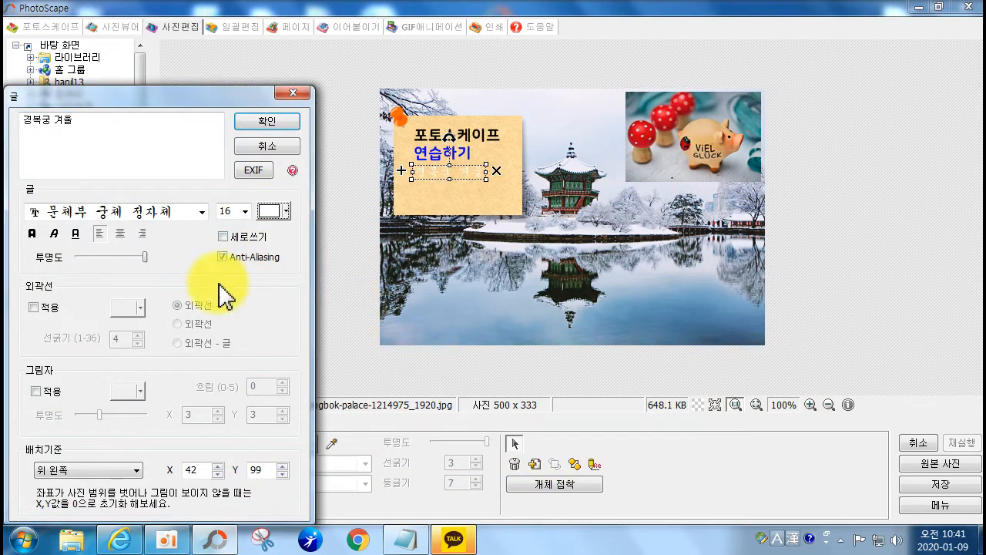
{"action": "left_click", "coordinate": [33, 307]}
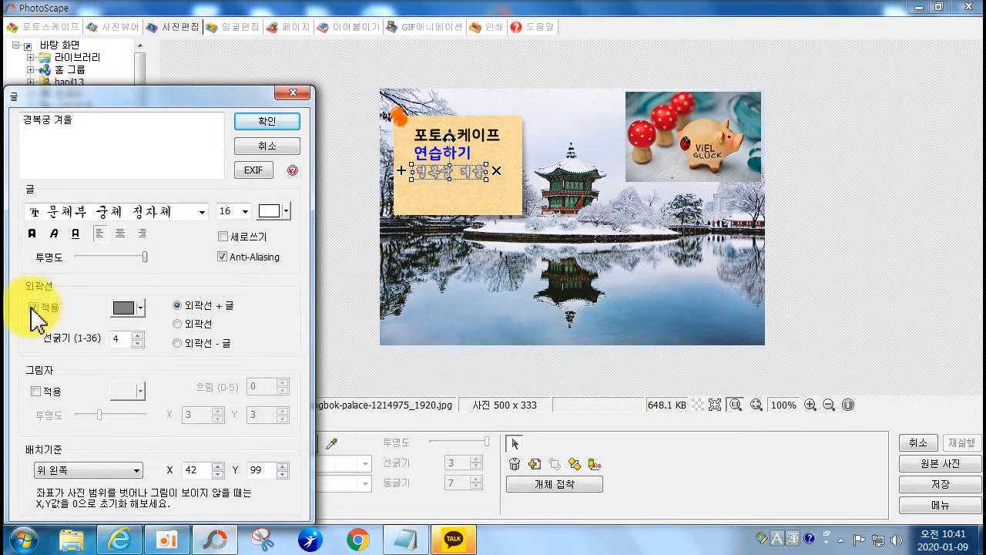
{"action": "left_click", "coordinate": [129, 309]}
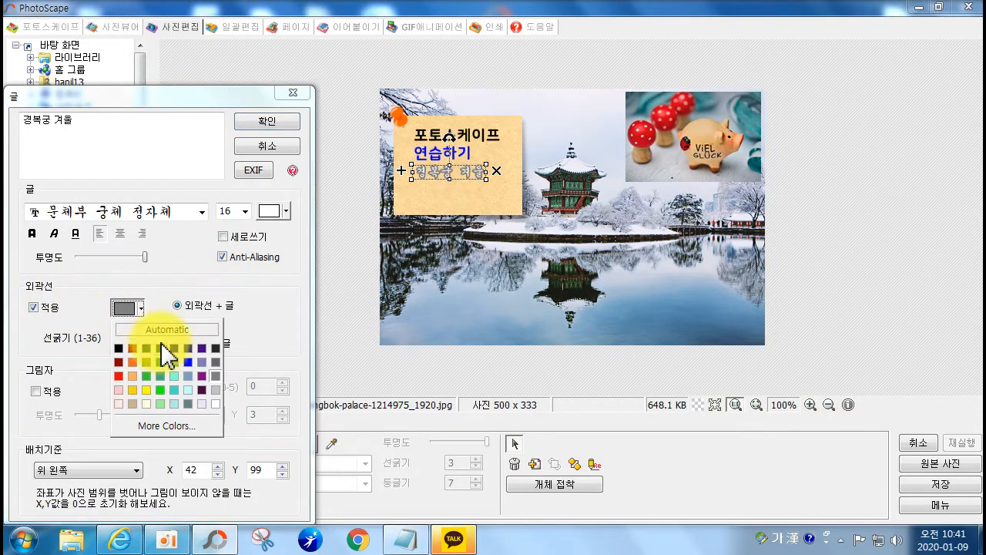
{"action": "left_click", "coordinate": [158, 362]}
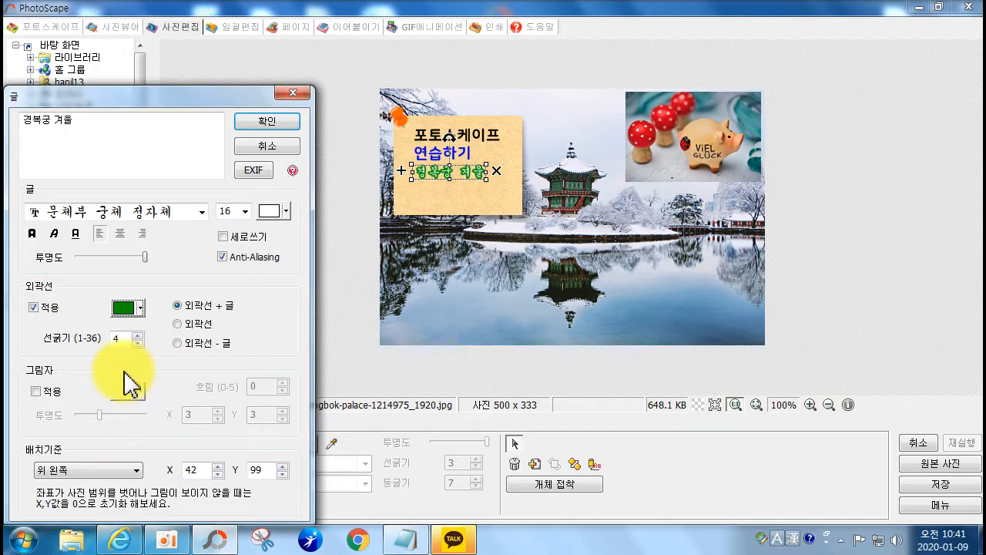
{"action": "left_click", "coordinate": [137, 344]}
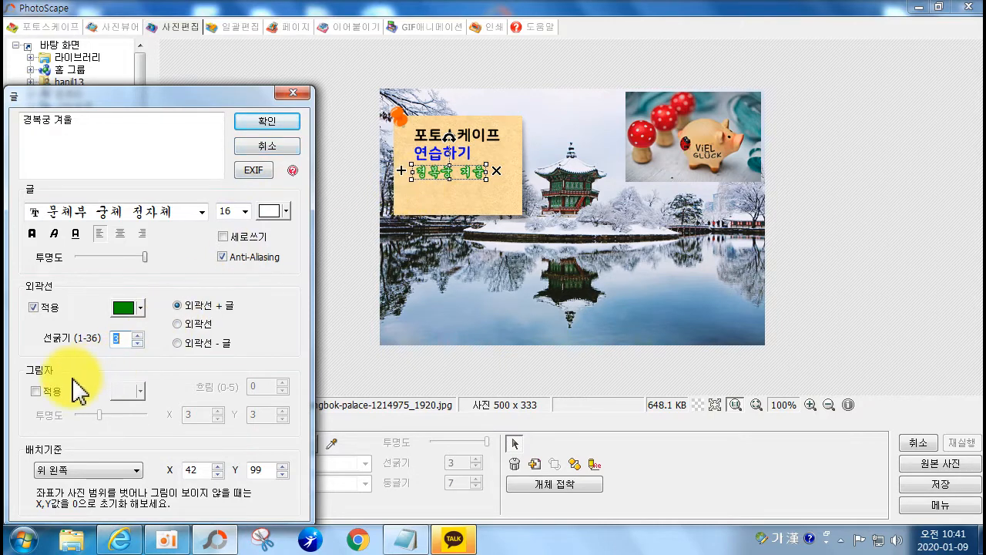
- Apply a fainter black shadow to the "경복궁 겨울" text with offsets X 2 and Y 2, and deselect it
{"action": "left_click", "coordinate": [36, 392]}
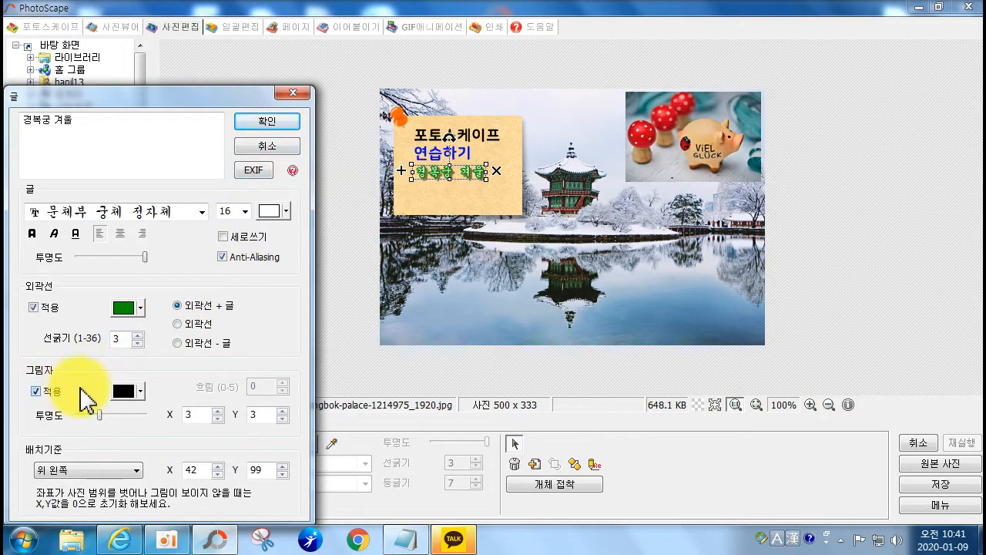
{"action": "left_click_drag", "start_coordinate": [100, 414], "coordinate": [90, 416]}
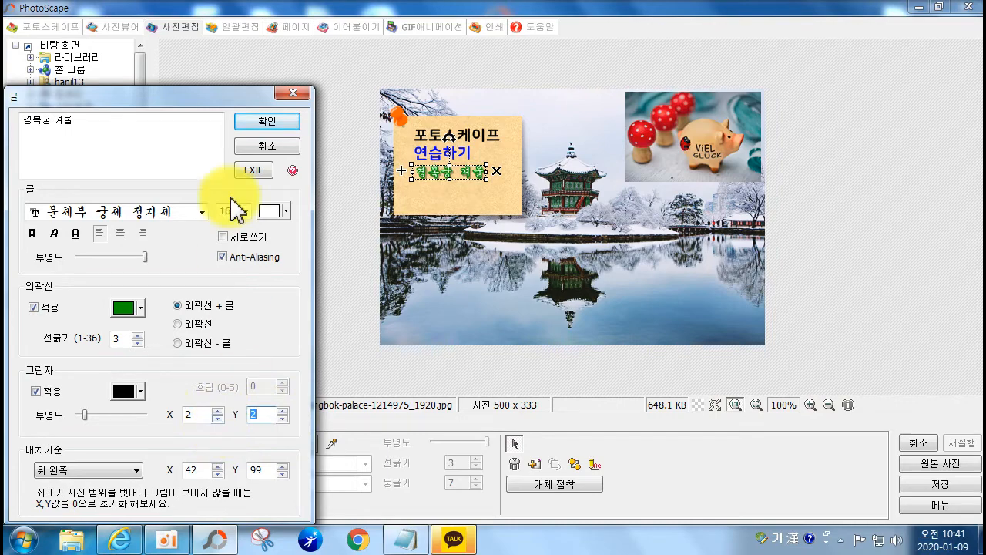
{"action": "left_click", "coordinate": [260, 124]}
{"action": "left_click", "coordinate": [351, 245]}
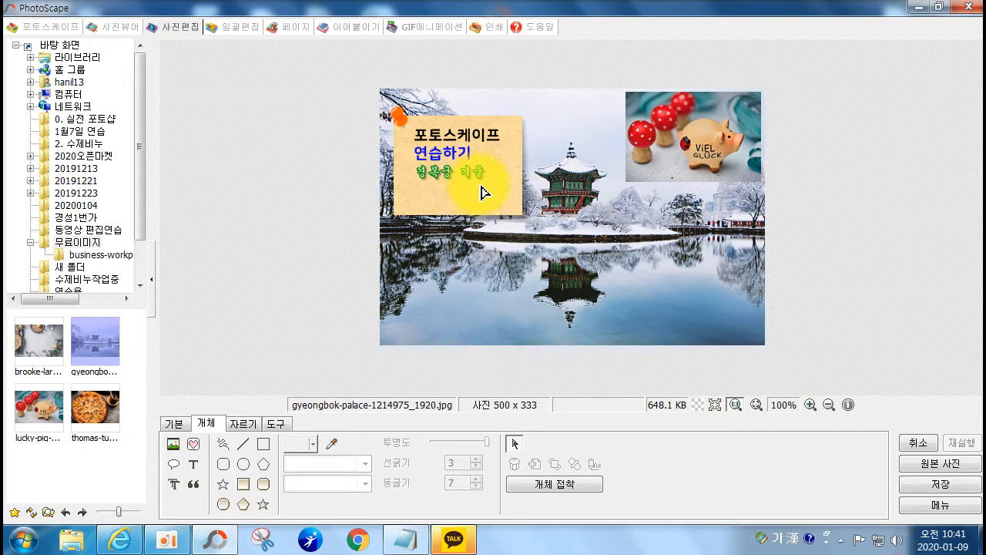
- Shift the "경복궁 겨울" text to the note's left edge and place a copy on the same line to its right
{"action": "left_click_drag", "start_coordinate": [449, 185], "coordinate": [432, 179]}
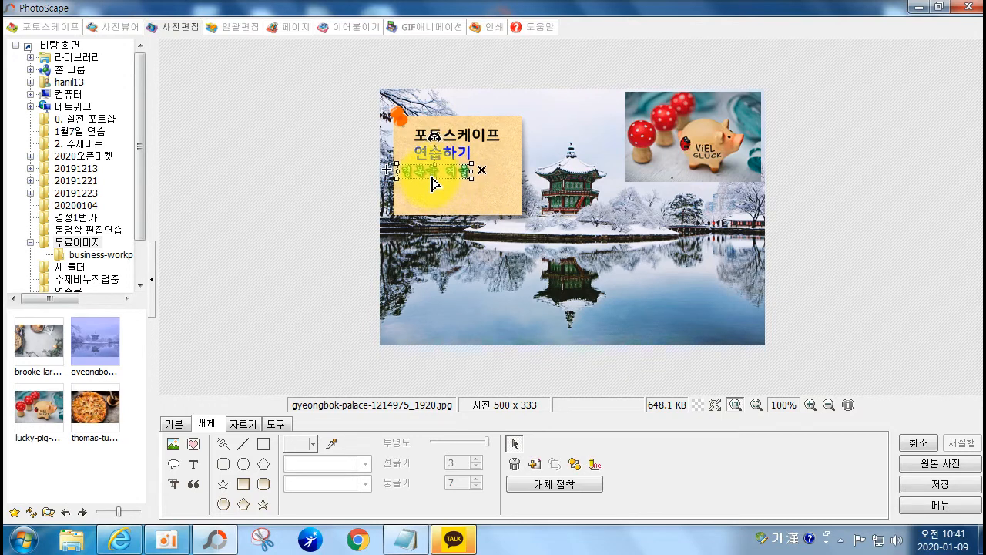
{"action": "left_click", "coordinate": [387, 170]}
{"action": "left_click_drag", "start_coordinate": [433, 184], "coordinate": [494, 169]}
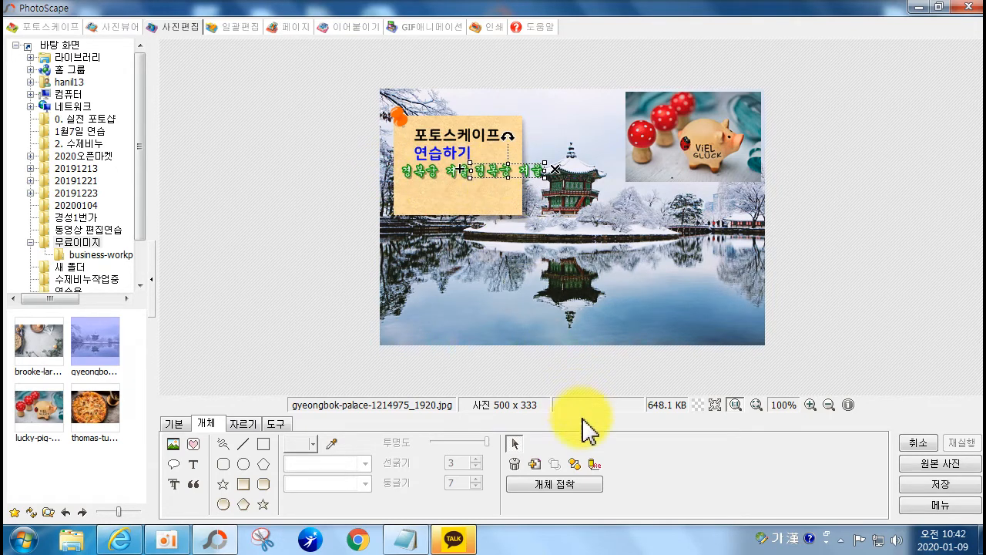
- Change the copied text on the note to "이야기", give it a red outline, and deselect it
{"action": "left_click", "coordinate": [595, 465]}
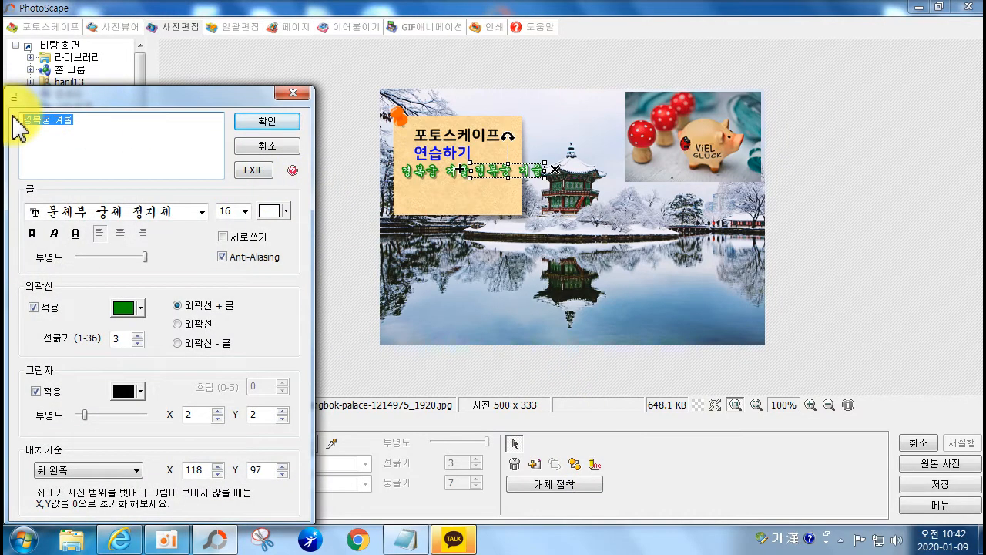
{"action": "type", "text": "이야기"}
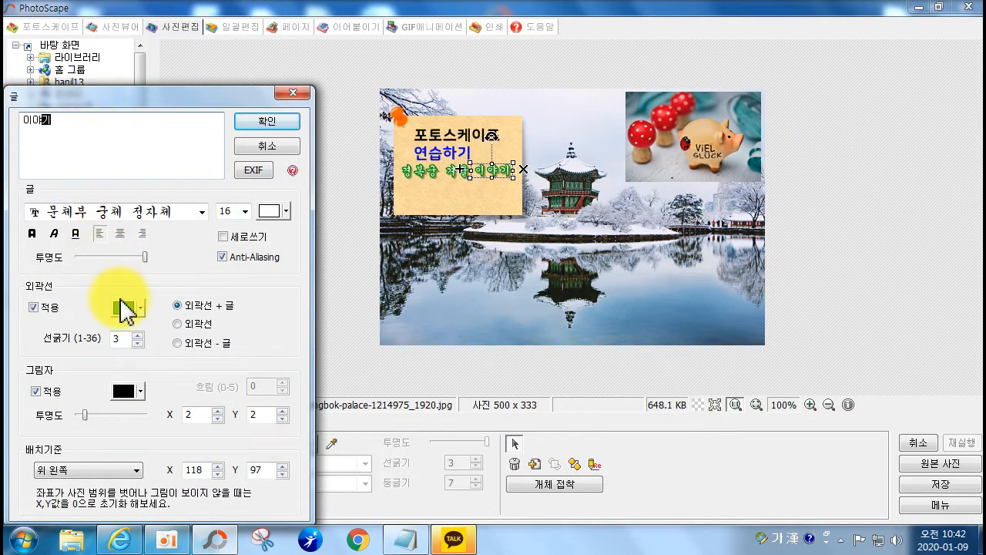
{"action": "left_click", "coordinate": [125, 308]}
{"action": "left_click", "coordinate": [132, 368]}
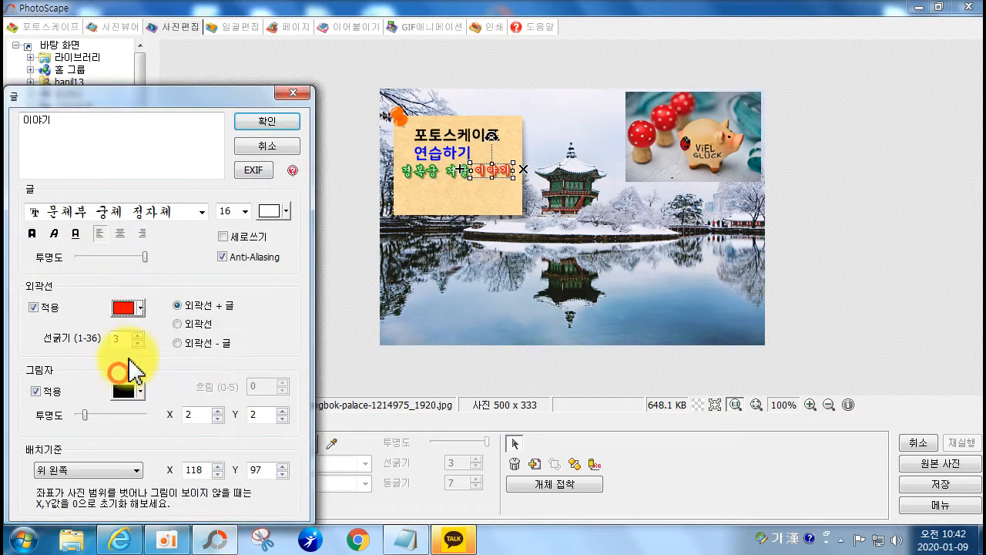
{"action": "left_click", "coordinate": [262, 121]}
{"action": "left_click", "coordinate": [311, 242]}
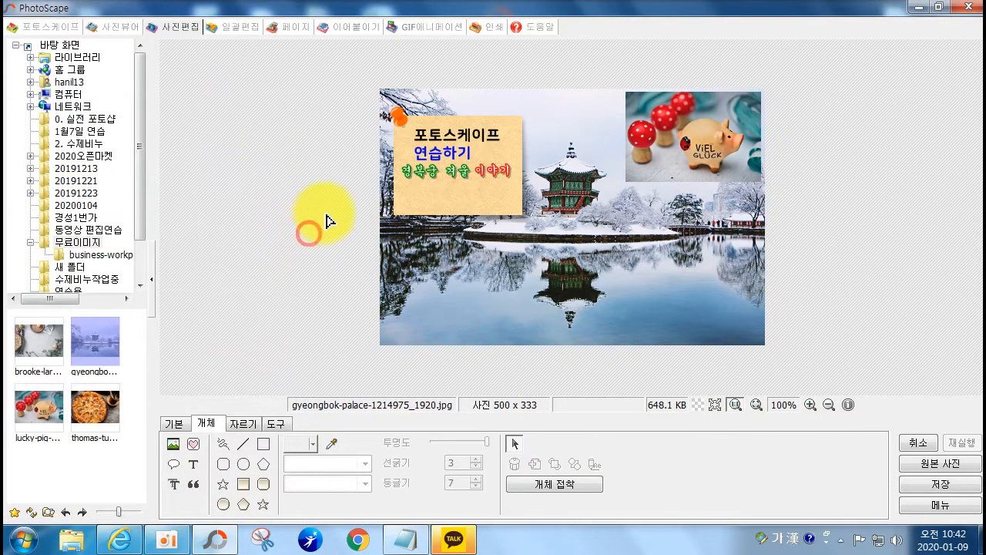
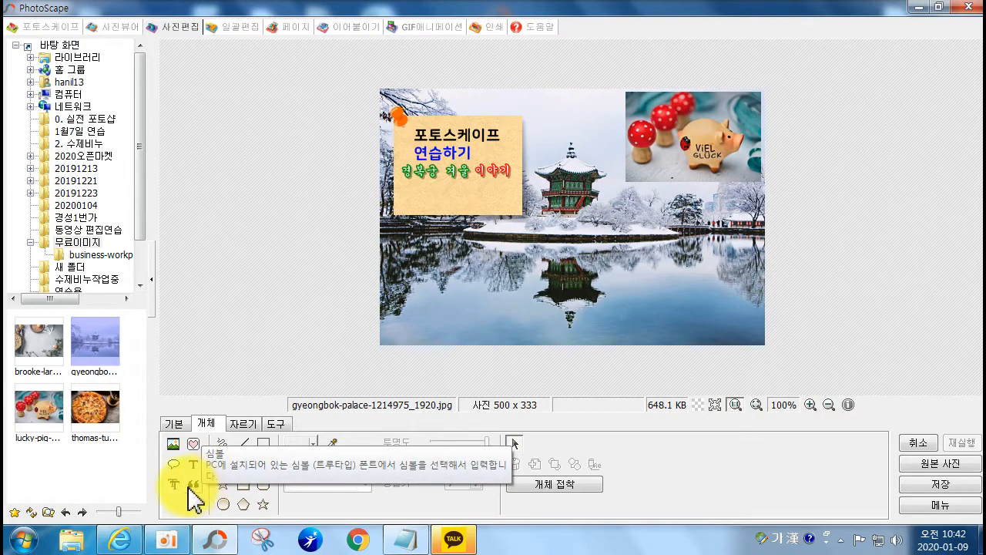
- Start a speech balloon reading "안녕" in the HY수평선M font with greyish-blue text
{"action": "left_click", "coordinate": [175, 477]}
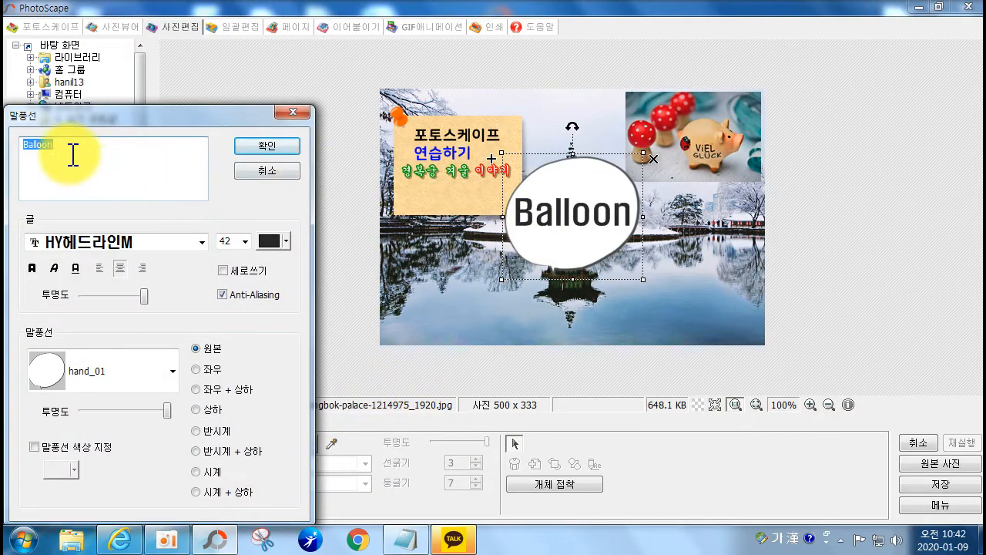
{"action": "type", "text": "안녕"}
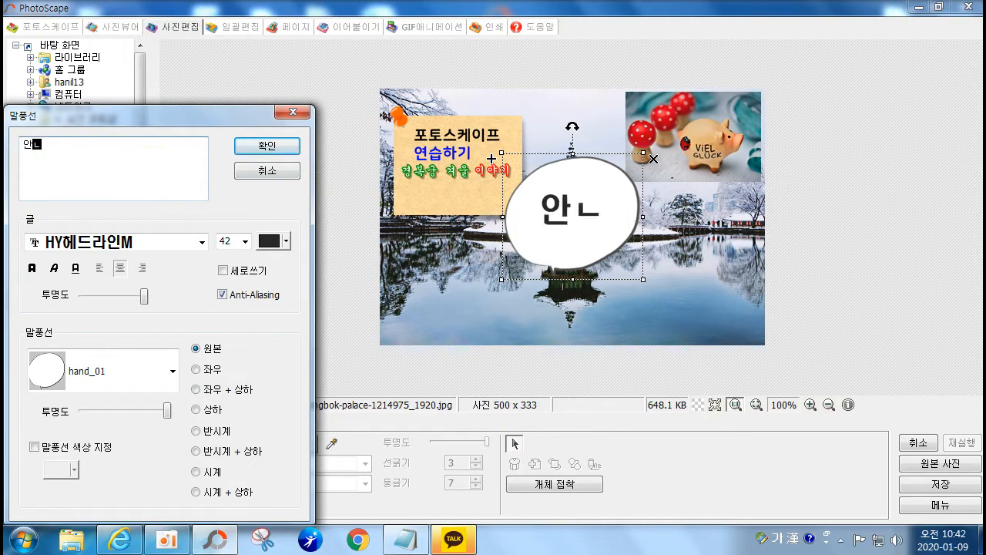
{"action": "left_click", "coordinate": [46, 243]}
{"action": "scroll", "coordinate": [100, 304], "scroll_direction": "up", "scroll_amount": 4}
{"action": "scroll", "coordinate": [84, 370], "scroll_direction": "up", "scroll_amount": 2}
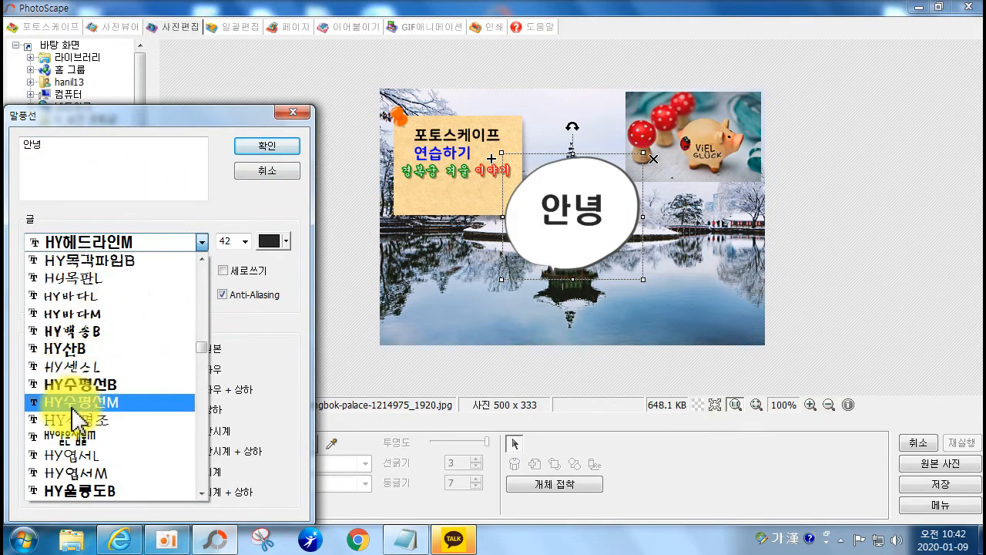
{"action": "left_click", "coordinate": [82, 386]}
{"action": "left_click", "coordinate": [277, 249]}
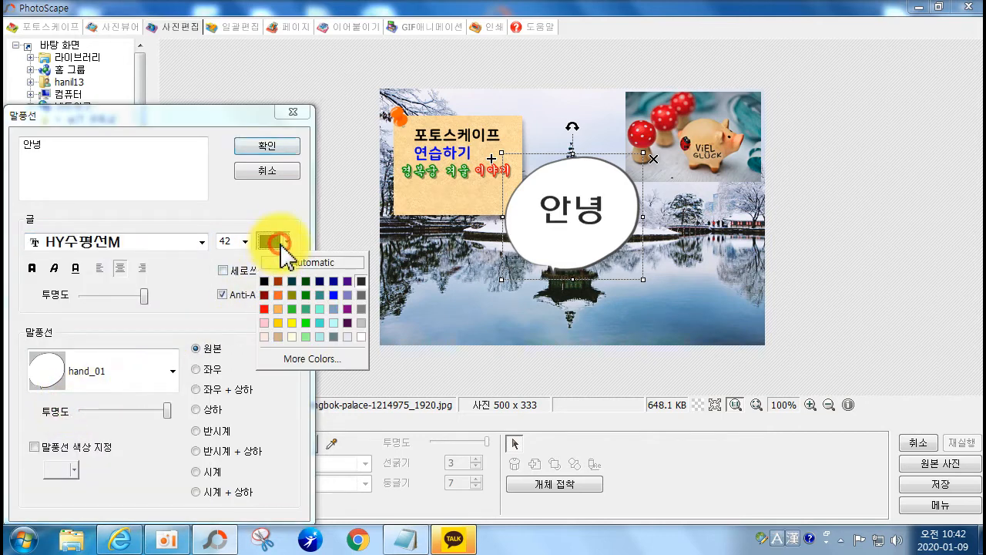
{"action": "left_click", "coordinate": [330, 311]}
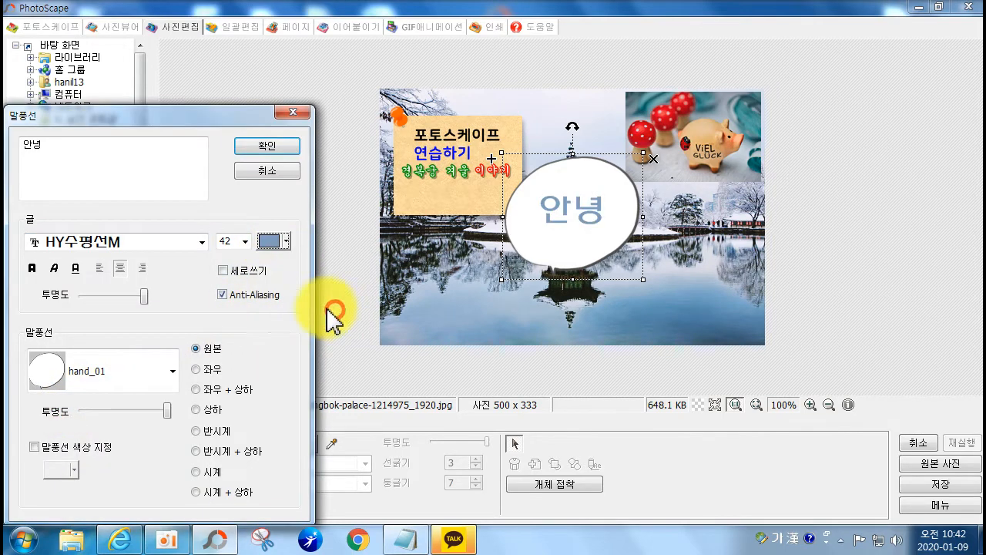
- Toggle vertical writing, bold and italic on and off for the balloon text
{"action": "left_click", "coordinate": [248, 272]}
{"action": "left_click", "coordinate": [249, 273]}
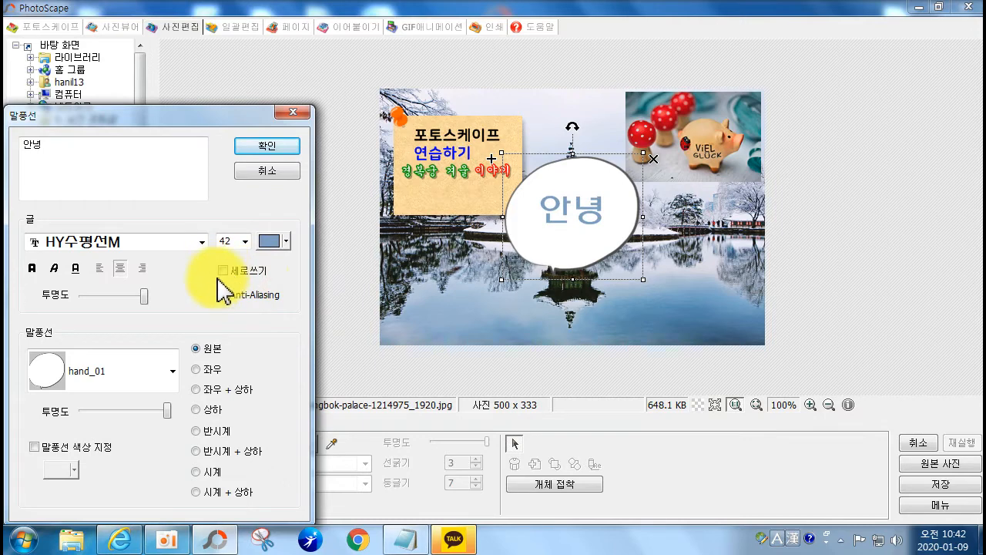
{"action": "left_click", "coordinate": [33, 268]}
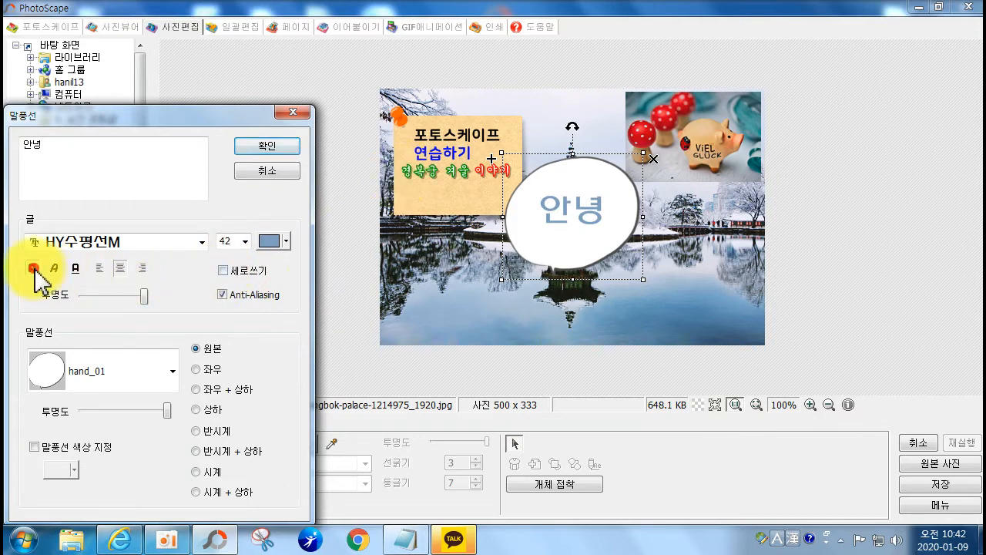
{"action": "left_click", "coordinate": [33, 268]}
{"action": "left_click", "coordinate": [54, 268]}
{"action": "left_click", "coordinate": [54, 268]}
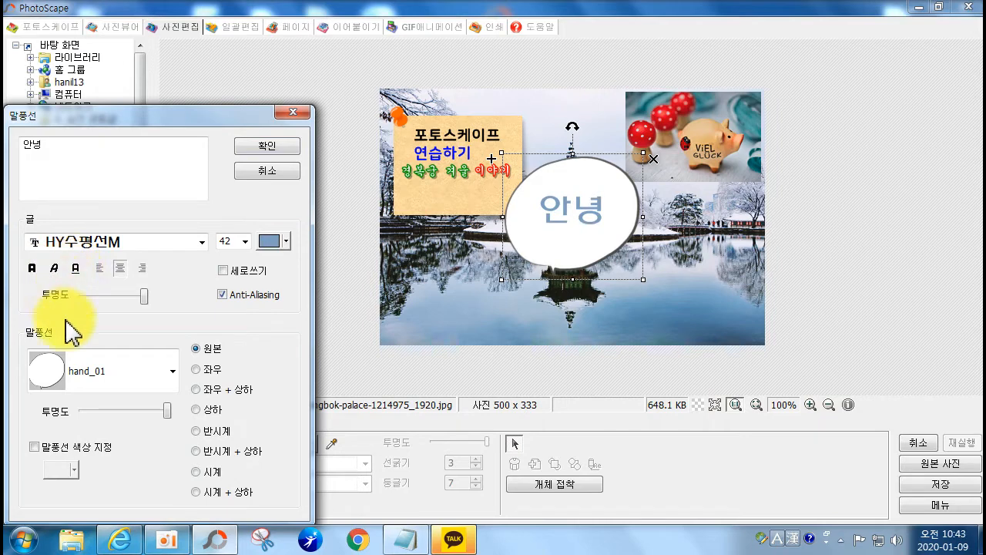
- Set the balloon shape to hand_07 and, after trying other orientations, flip it with 좌우 + 상하
{"action": "left_click", "coordinate": [81, 386]}
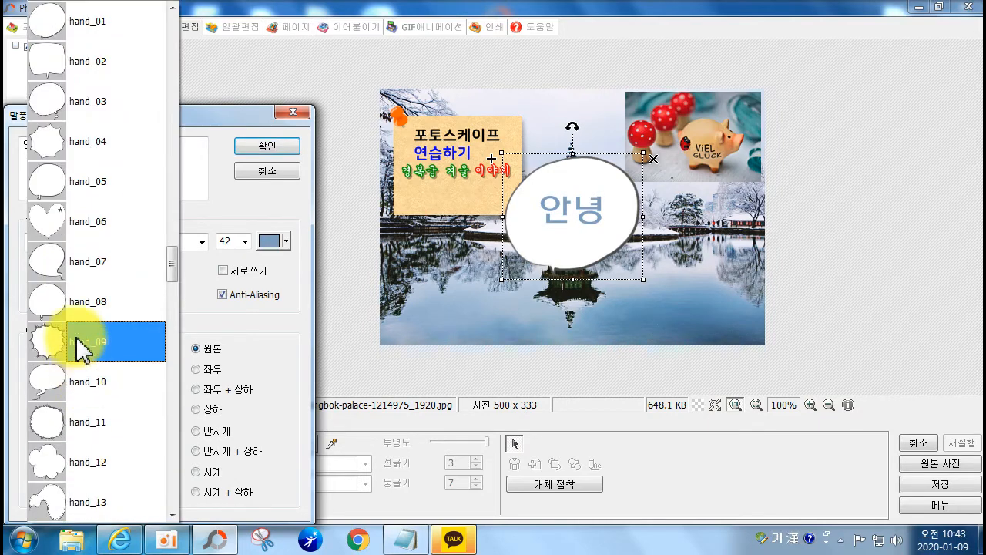
{"action": "left_click", "coordinate": [77, 268]}
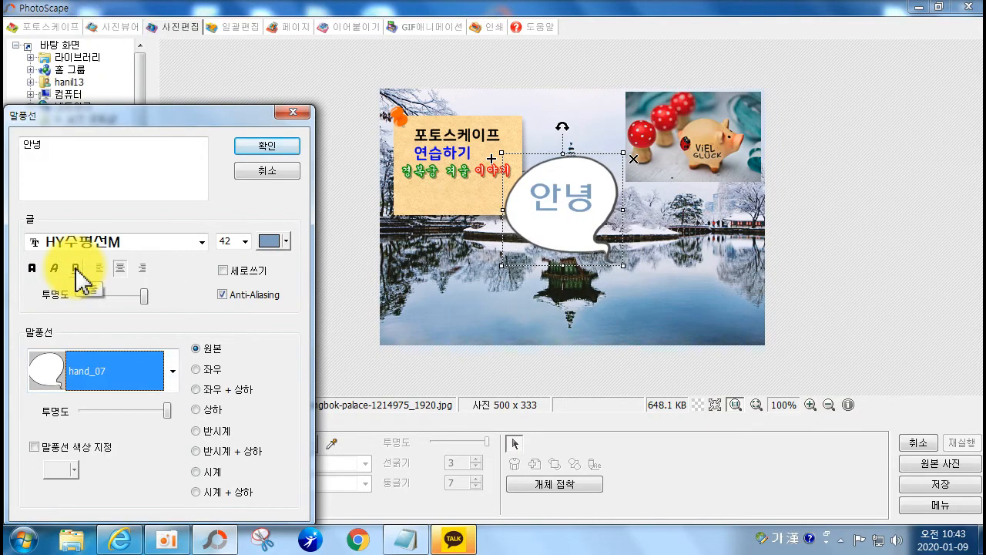
{"action": "left_click", "coordinate": [195, 390]}
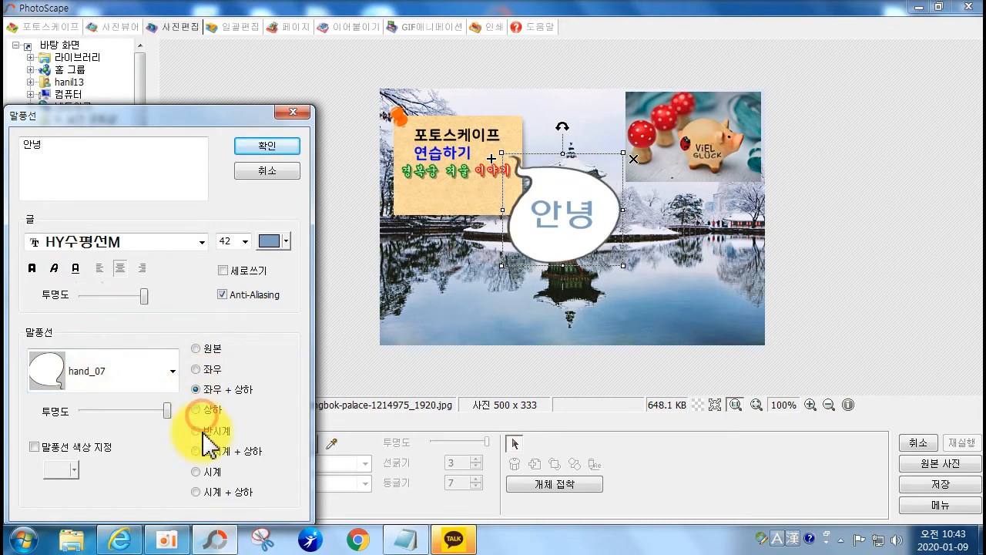
{"action": "left_click", "coordinate": [204, 452]}
{"action": "left_click", "coordinate": [216, 390]}
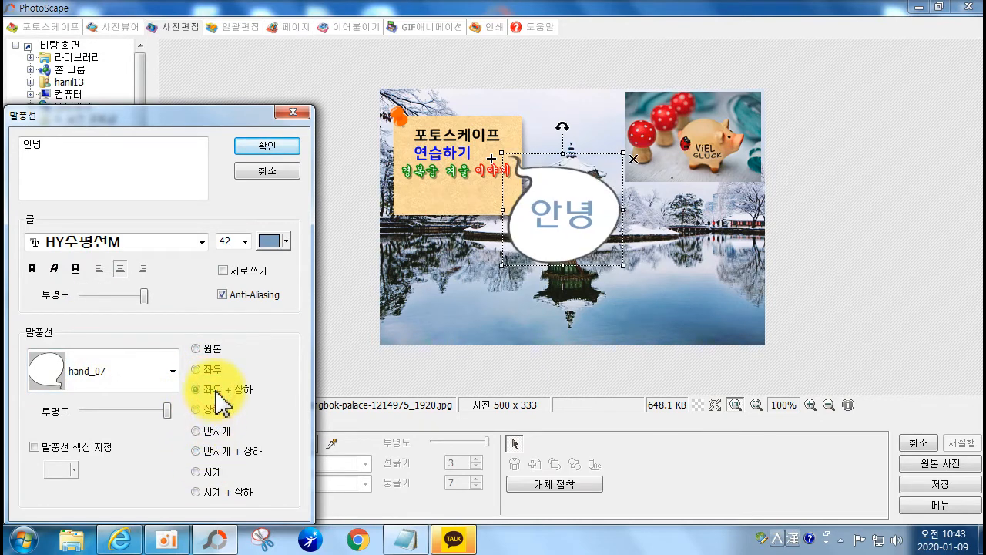
- Try the balloon's opacity and custom colour options, and discard the balloon
{"action": "mouse_move", "coordinate": [167, 411]}
{"action": "left_mouse_down"}
{"action": "mouse_move", "coordinate": [132, 414]}
{"action": "mouse_move", "coordinate": [175, 403]}
{"action": "left_mouse_up"}
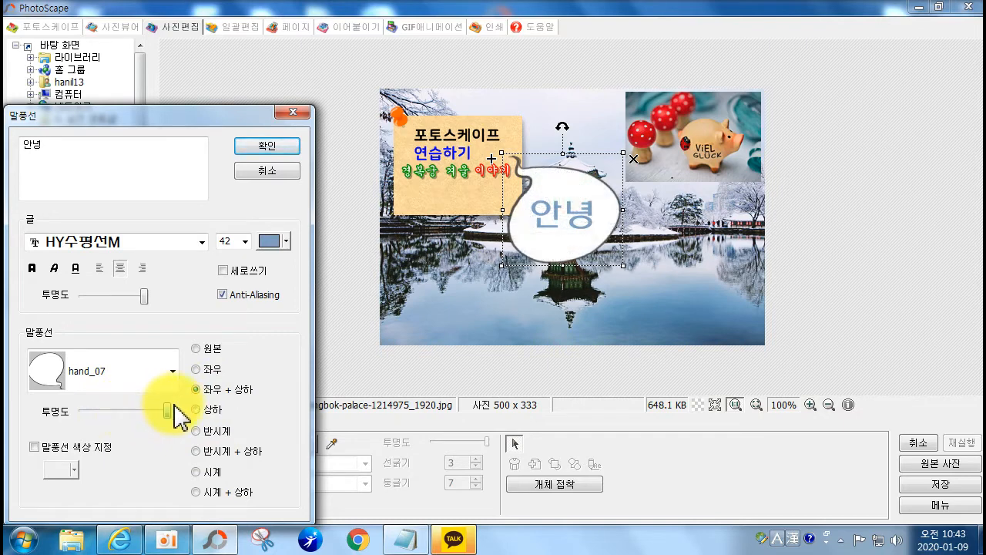
{"action": "left_click", "coordinate": [34, 447]}
{"action": "left_click", "coordinate": [34, 447]}
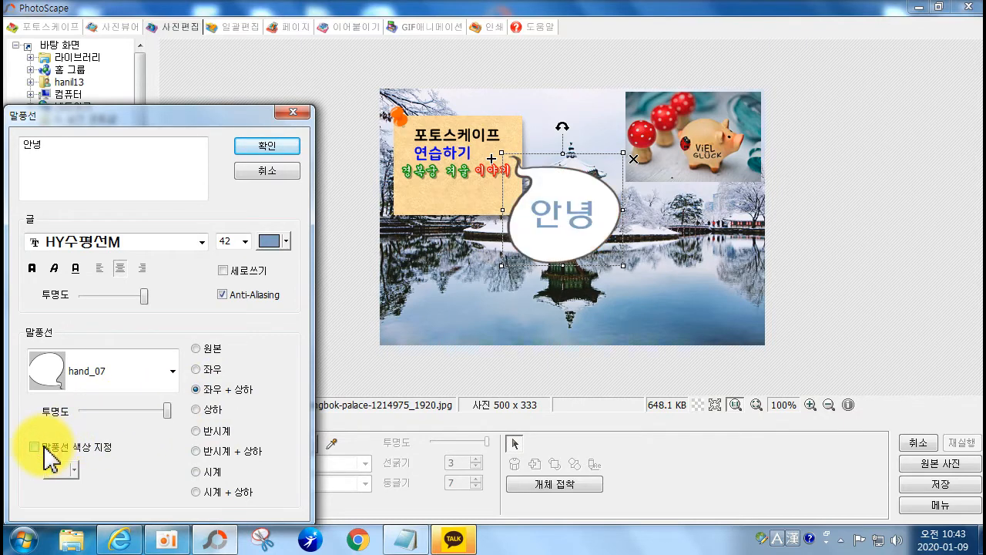
{"action": "left_click", "coordinate": [270, 154]}
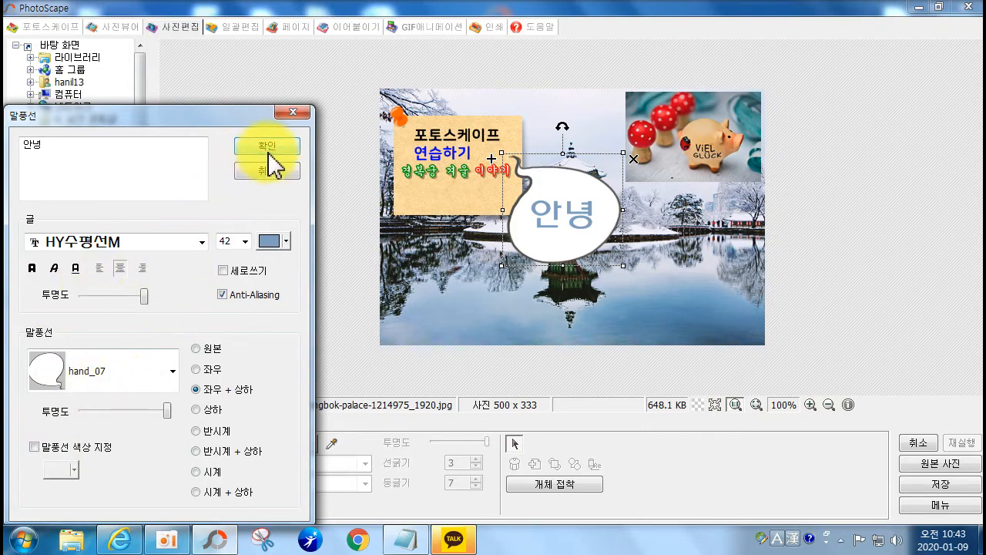
{"action": "left_click", "coordinate": [276, 173]}
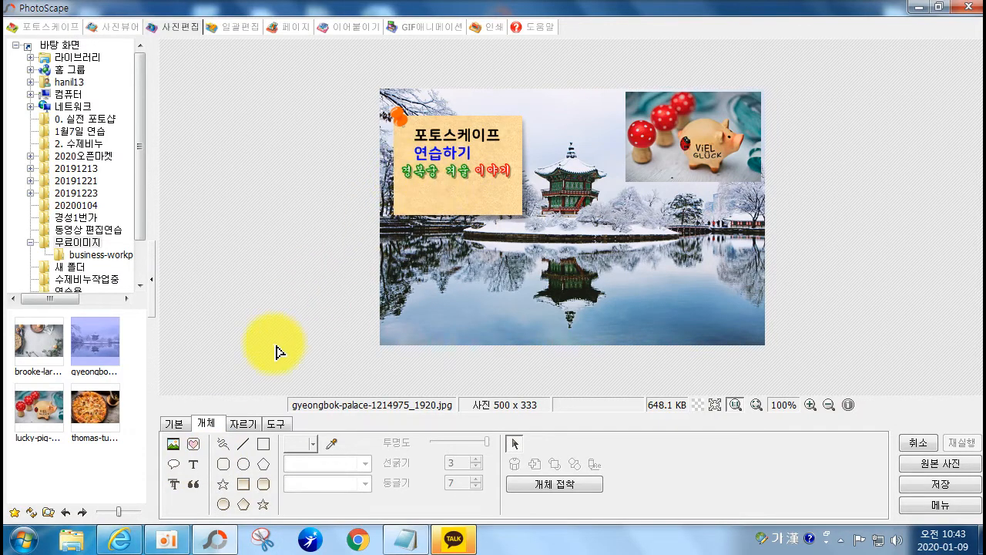
- Start a rich text object and clear all of the existing sample text in its editor
{"action": "left_click", "coordinate": [174, 485]}
{"action": "left_click", "coordinate": [168, 400]}
{"action": "left_click_drag", "start_coordinate": [164, 401], "coordinate": [80, 455]}
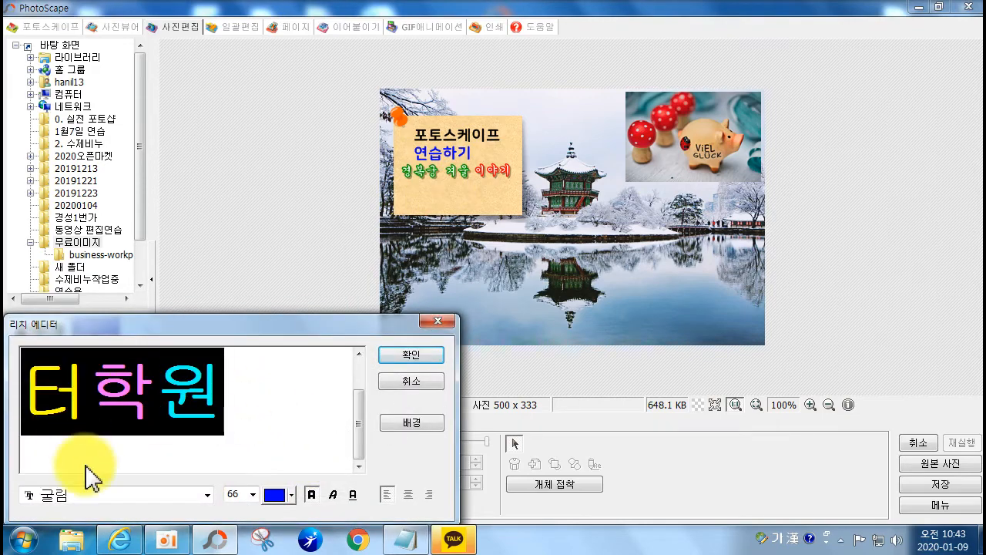
{"action": "key", "text": "Delete"}
{"action": "key", "text": "BackSpace"}
{"action": "key", "text": "BackSpace"}
{"action": "key", "text": "BackSpace"}
{"action": "key", "text": "BackSpace"}
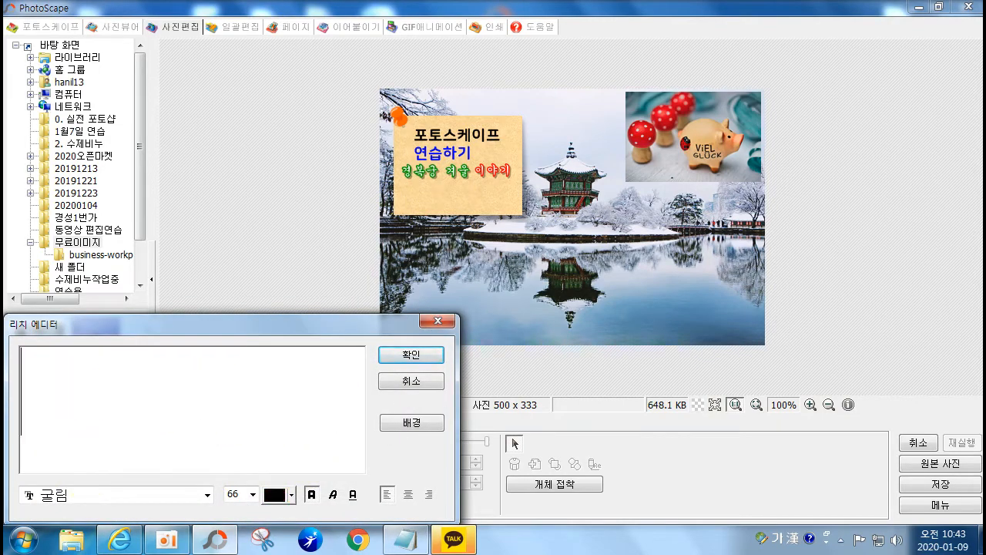
- Enter "포토스케이프" as the rich text and select its first two characters, "포토"
{"action": "type", "text": "포토스케이프"}
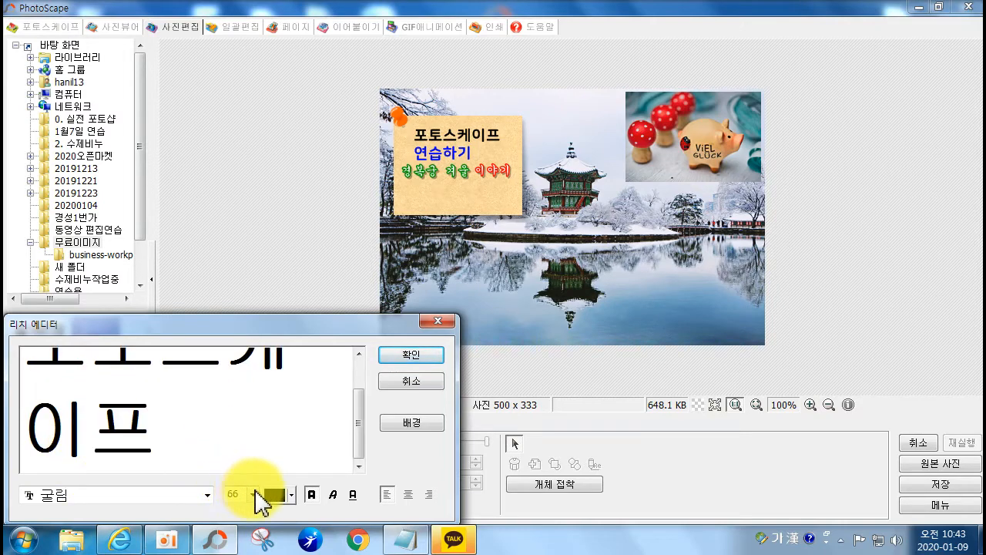
{"action": "left_click_drag", "start_coordinate": [154, 376], "coordinate": [45, 371]}
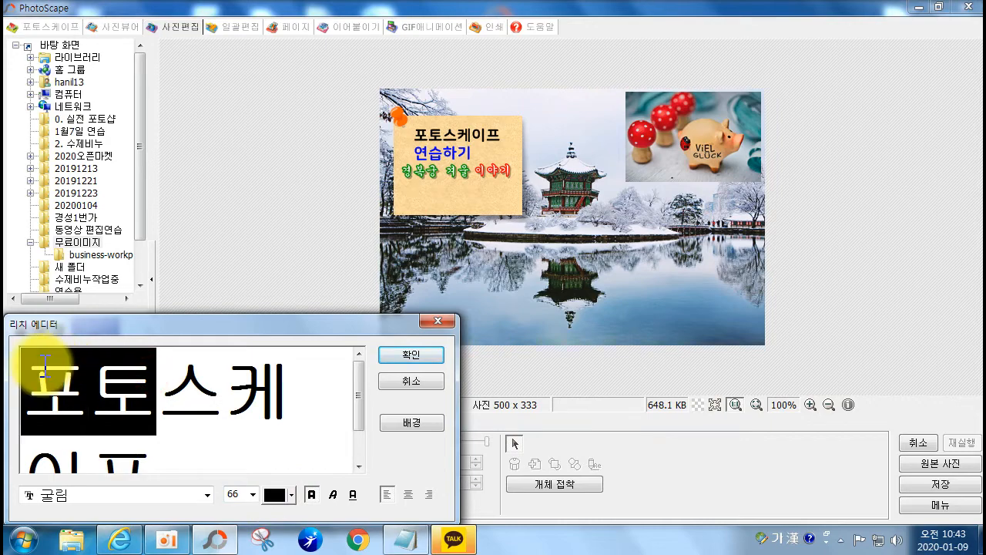
- Color the characters 포토 in the rich text red, then widen the text object and place it across the lower part of the photo
{"action": "left_click", "coordinate": [284, 495]}
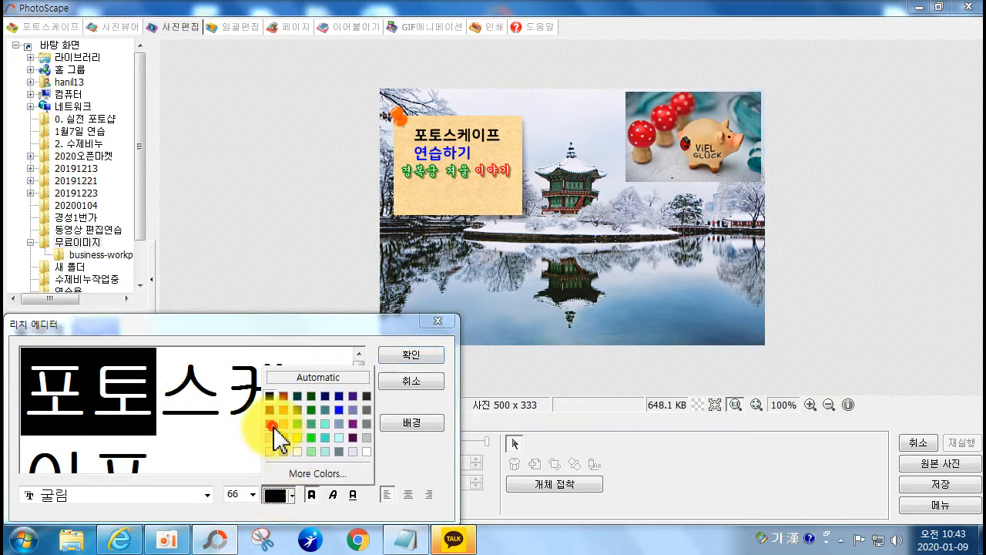
{"action": "left_click", "coordinate": [271, 426]}
{"action": "left_click", "coordinate": [416, 355]}
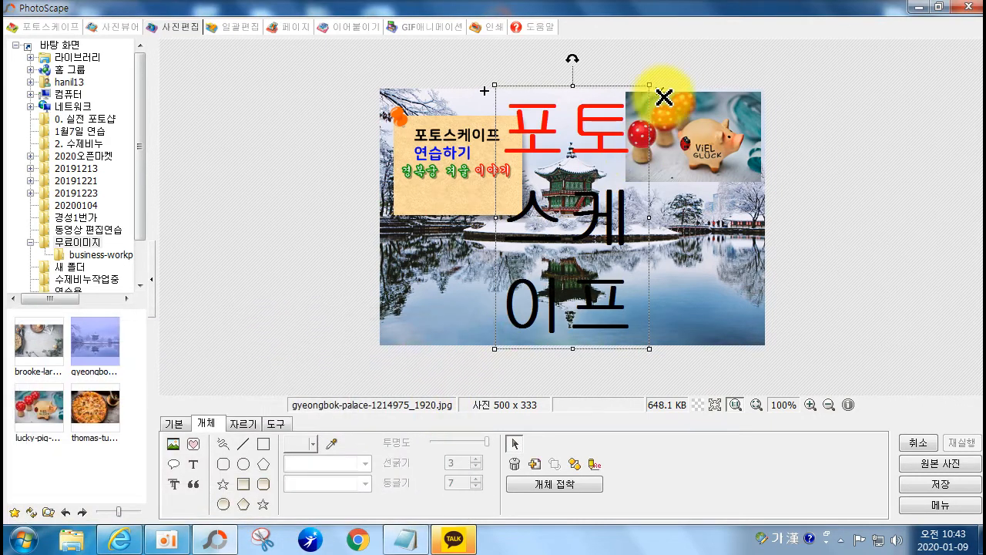
{"action": "left_click_drag", "start_coordinate": [650, 79], "coordinate": [881, 279]}
{"action": "left_click_drag", "start_coordinate": [613, 322], "coordinate": [513, 256]}
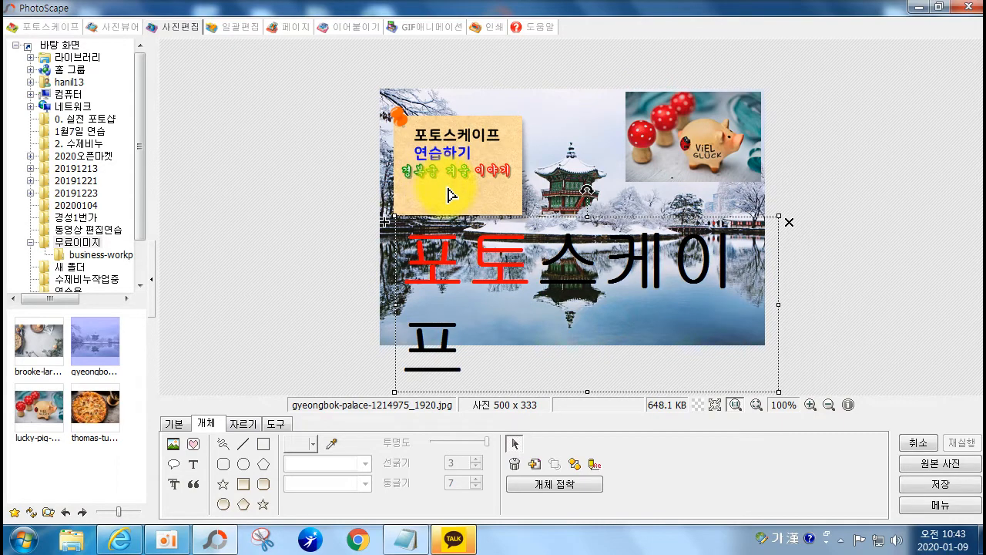
- Delete the large 포토스케이프 rich text object from the photo
{"action": "double_click", "coordinate": [447, 258]}
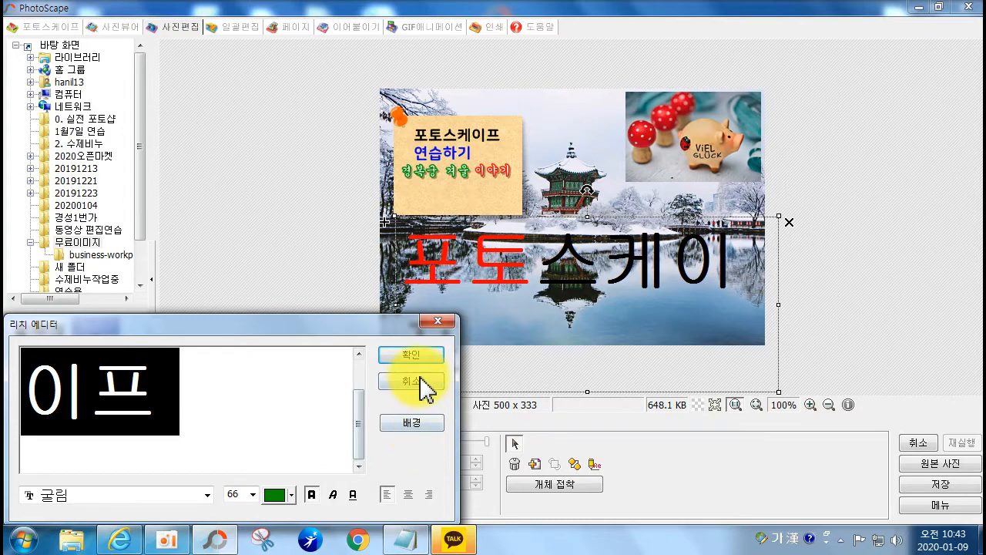
{"action": "left_click", "coordinate": [409, 355]}
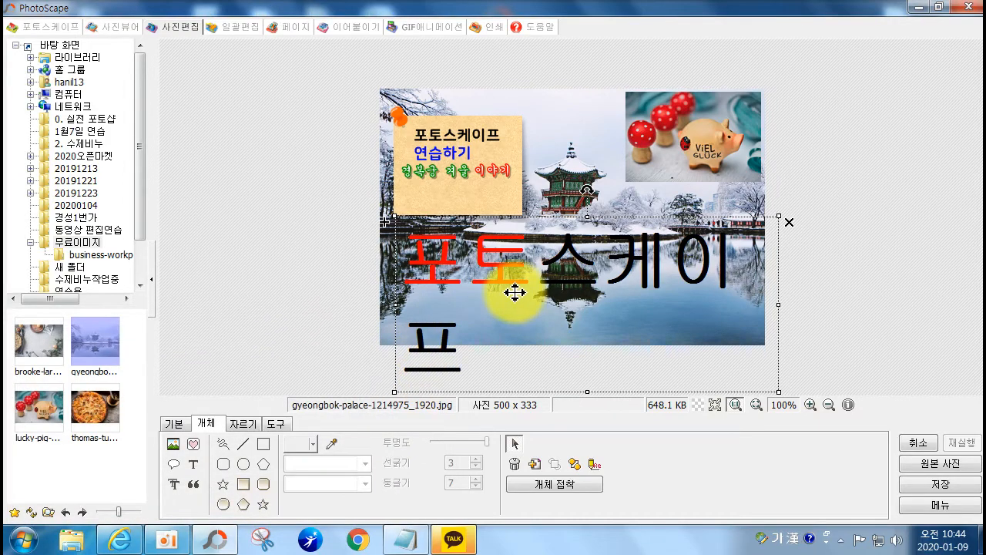
{"action": "key", "text": "Delete"}
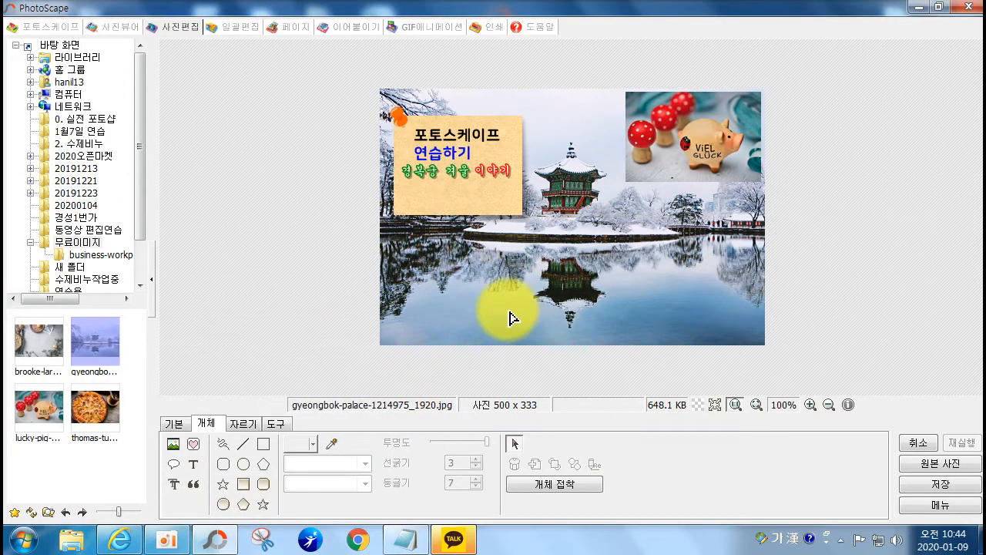
- Try adding the Wingdings opening double quotation mark symbol over the water in the photo, and delete it
{"action": "left_click", "coordinate": [192, 486]}
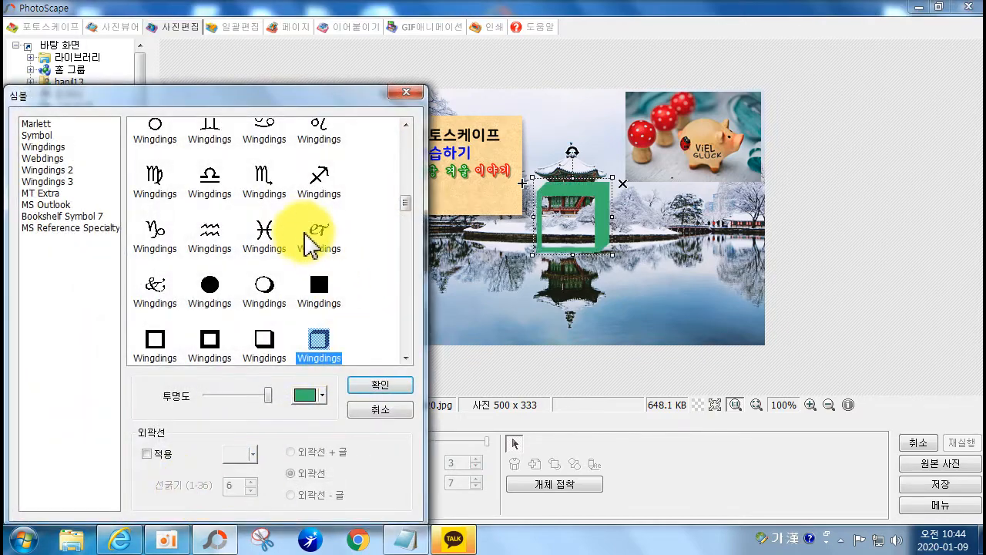
{"action": "scroll", "coordinate": [297, 251], "scroll_direction": "down", "scroll_amount": 3}
{"action": "scroll", "coordinate": [280, 253], "scroll_direction": "down", "scroll_amount": 8}
{"action": "scroll", "coordinate": [276, 285], "scroll_direction": "up", "scroll_amount": 7}
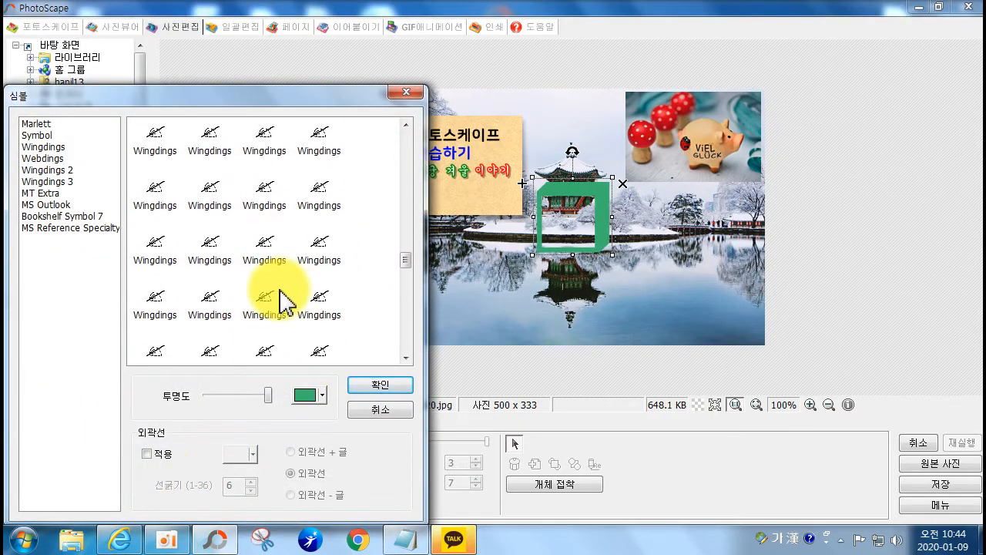
{"action": "left_click", "coordinate": [279, 185]}
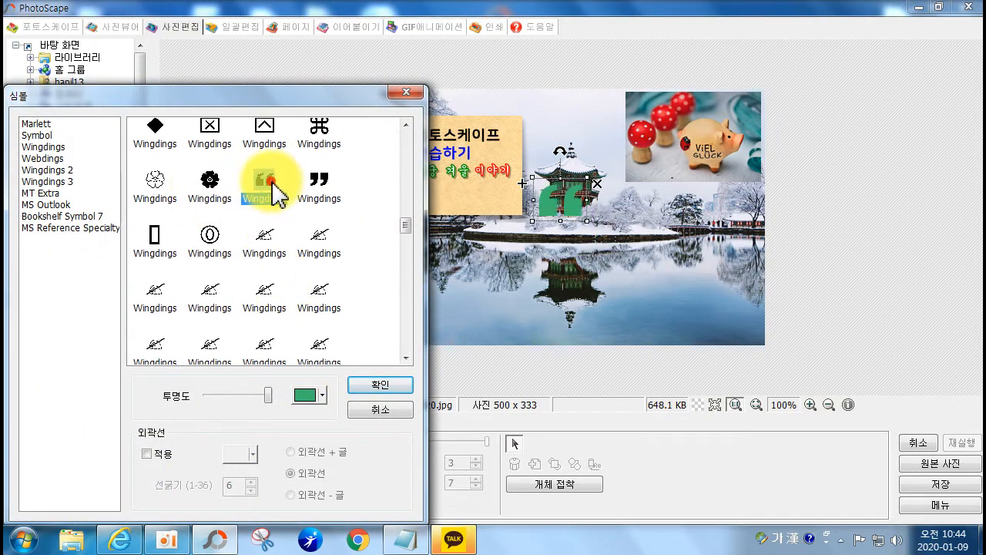
{"action": "left_click", "coordinate": [380, 384]}
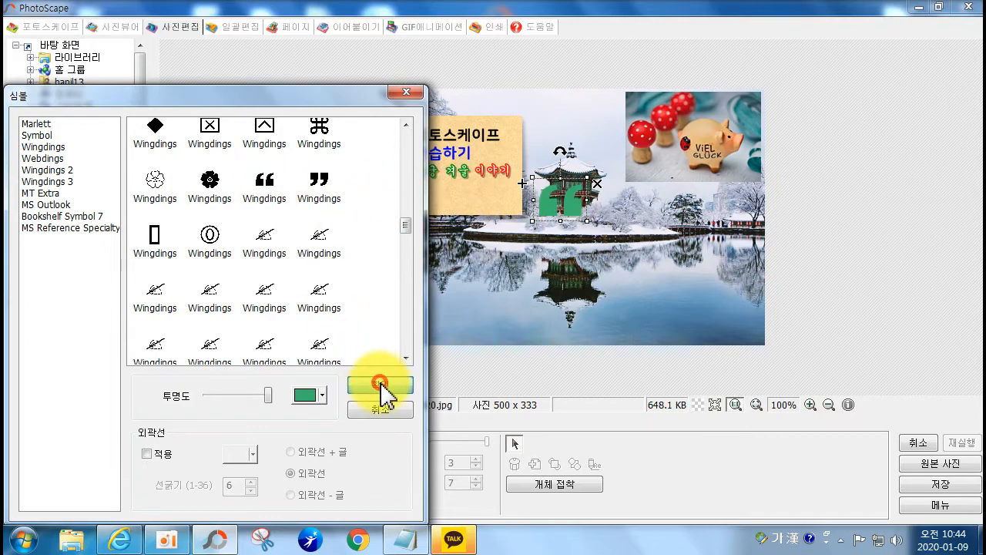
{"action": "left_click_drag", "start_coordinate": [576, 204], "coordinate": [463, 281]}
{"action": "key", "text": "Delete"}
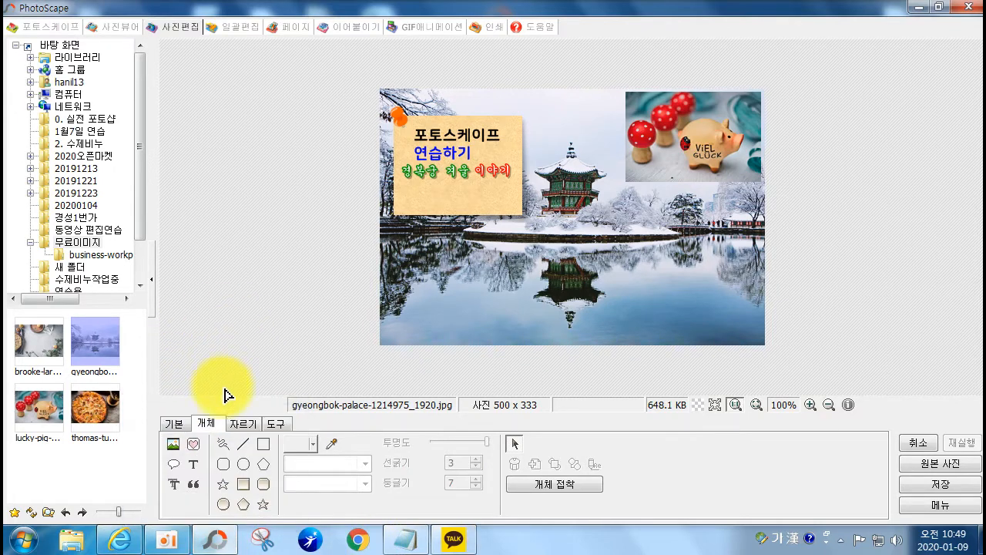
{"action": "left_click", "coordinate": [222, 443]}
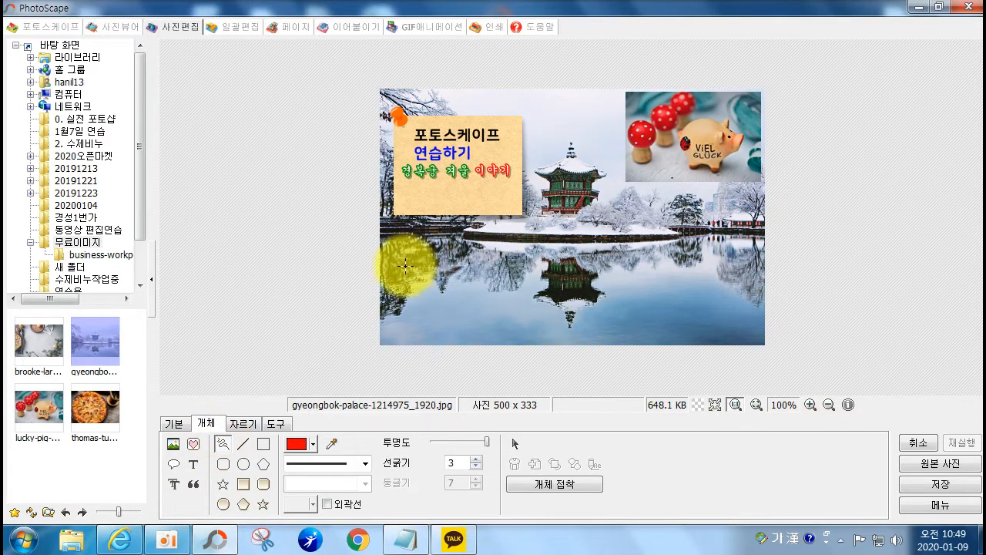
{"action": "left_click", "coordinate": [314, 446]}
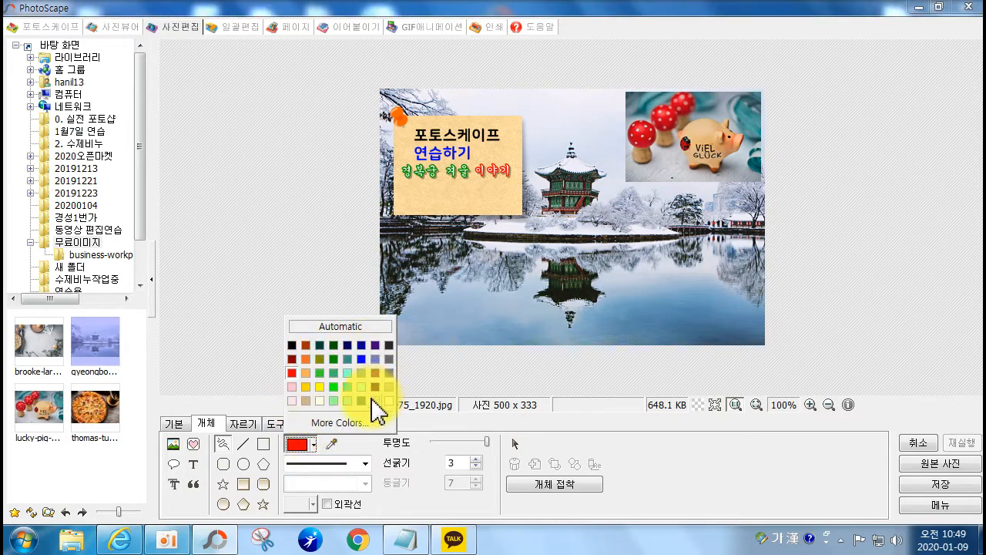
{"action": "left_click", "coordinate": [348, 424]}
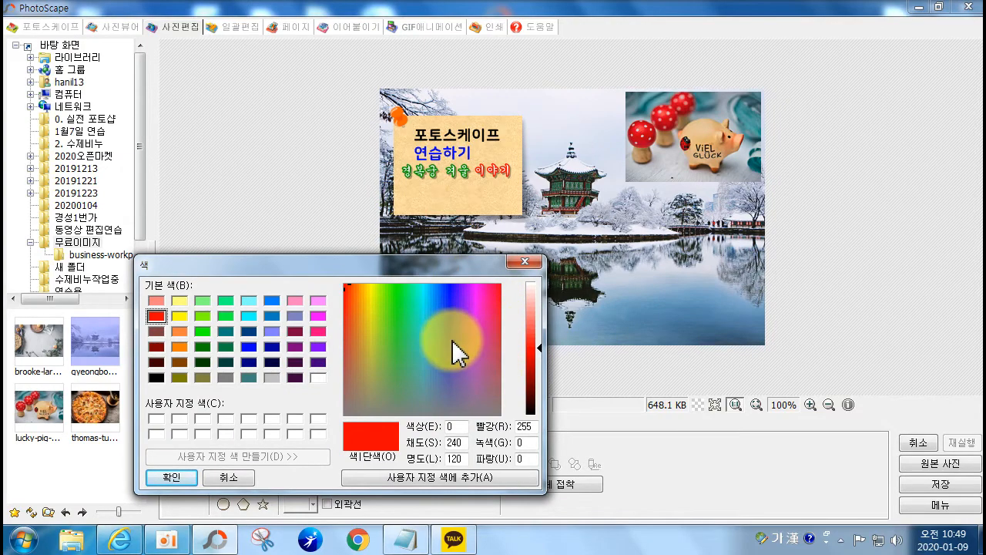
{"action": "left_click", "coordinate": [525, 262]}
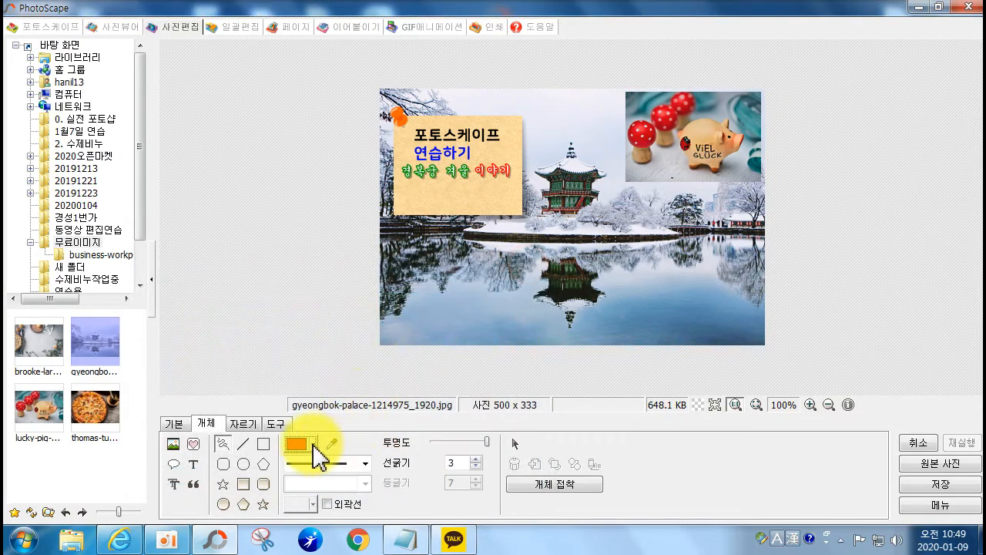
- Sample the red of the mushroom in the inserted pig picture as the freehand drawing color
{"action": "left_click", "coordinate": [332, 445]}
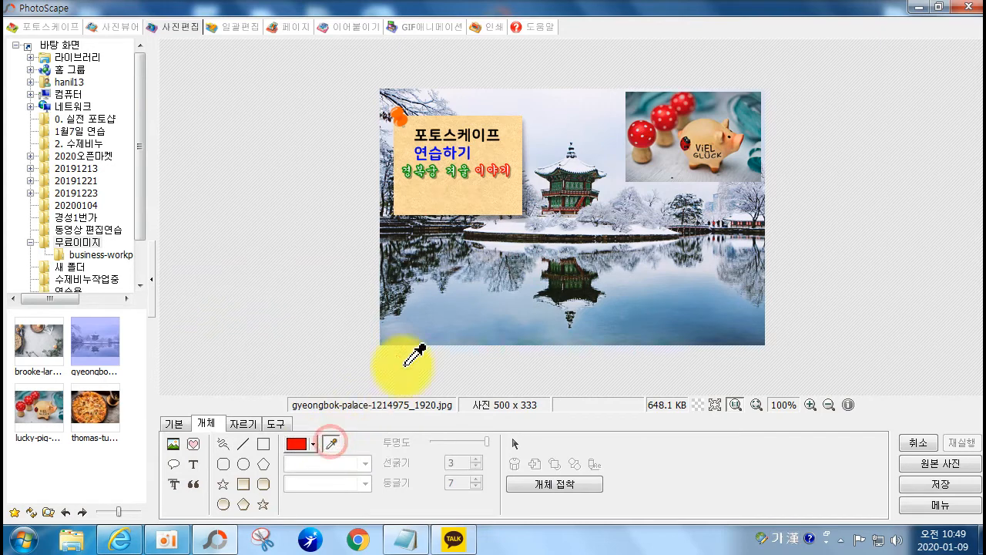
{"action": "left_click", "coordinate": [643, 136]}
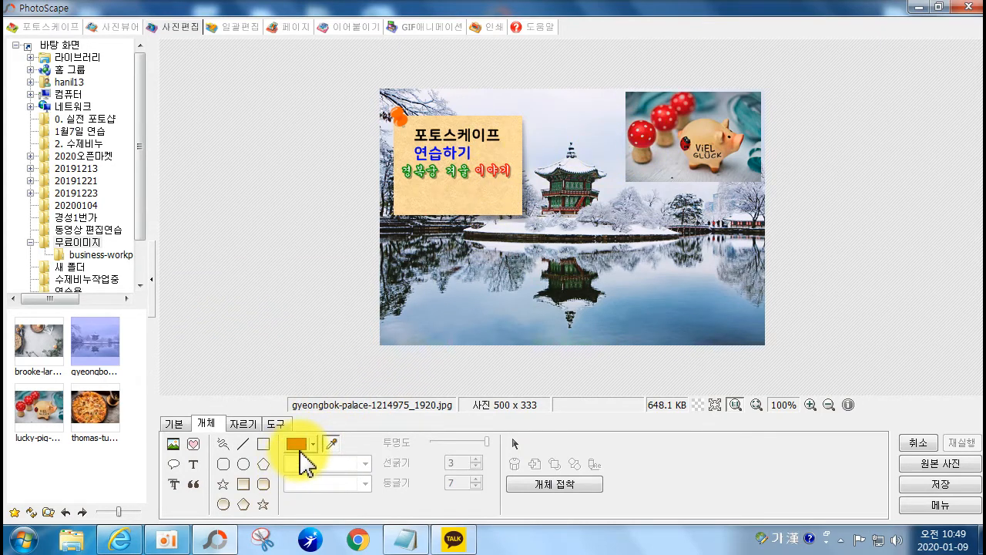
{"action": "left_click", "coordinate": [223, 445]}
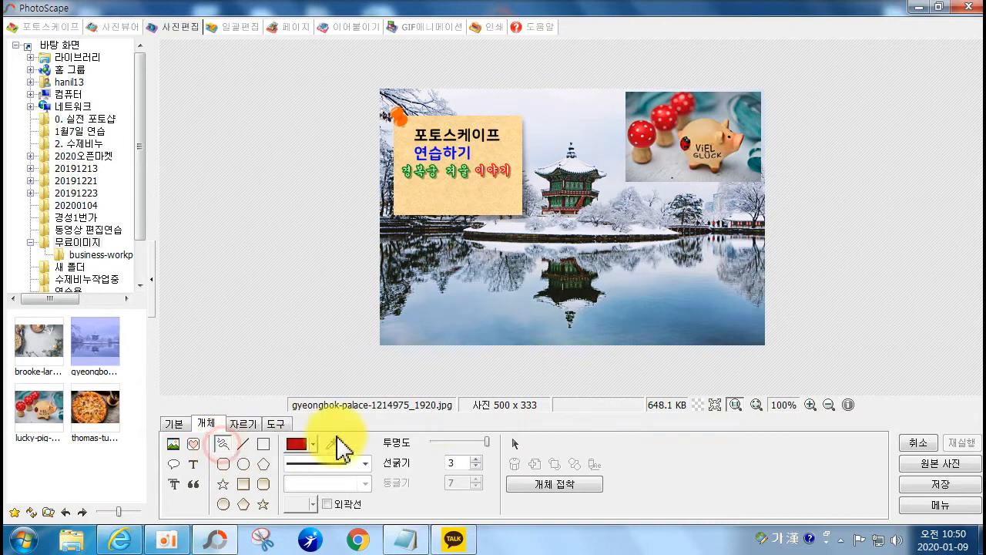
- Draw a small freehand circle in the sticky note's lower-left corner with a solid line of thickness 5
{"action": "left_click", "coordinate": [365, 464]}
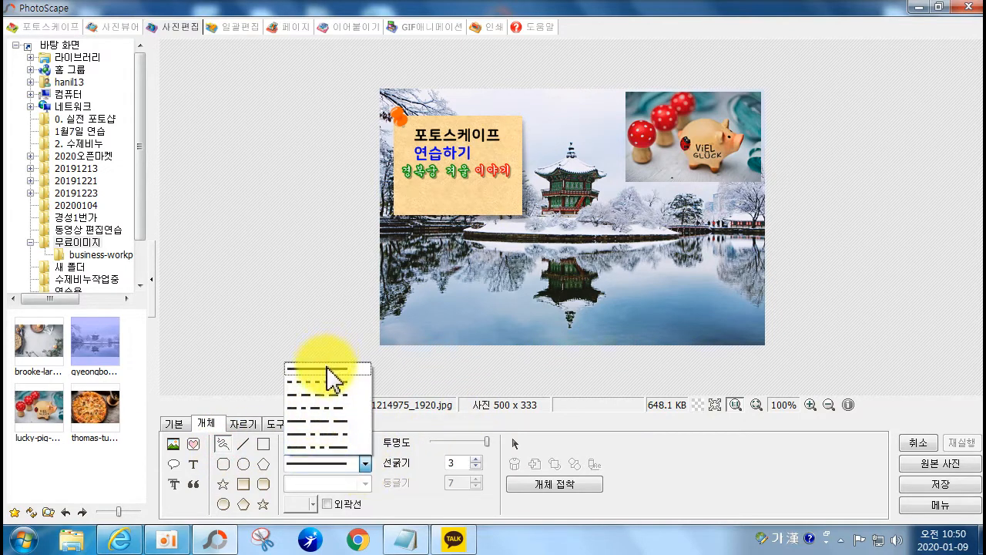
{"action": "left_click", "coordinate": [327, 369]}
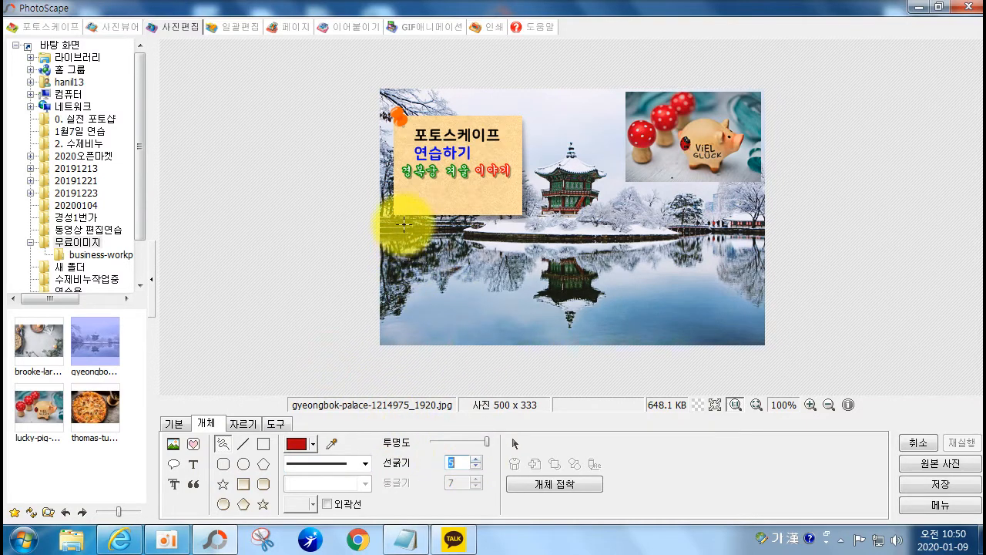
{"action": "mouse_move", "coordinate": [403, 195]}
{"action": "left_mouse_down"}
{"action": "mouse_move", "coordinate": [417, 214]}
{"action": "mouse_move", "coordinate": [427, 190]}
{"action": "mouse_move", "coordinate": [406, 190]}
{"action": "left_mouse_up"}
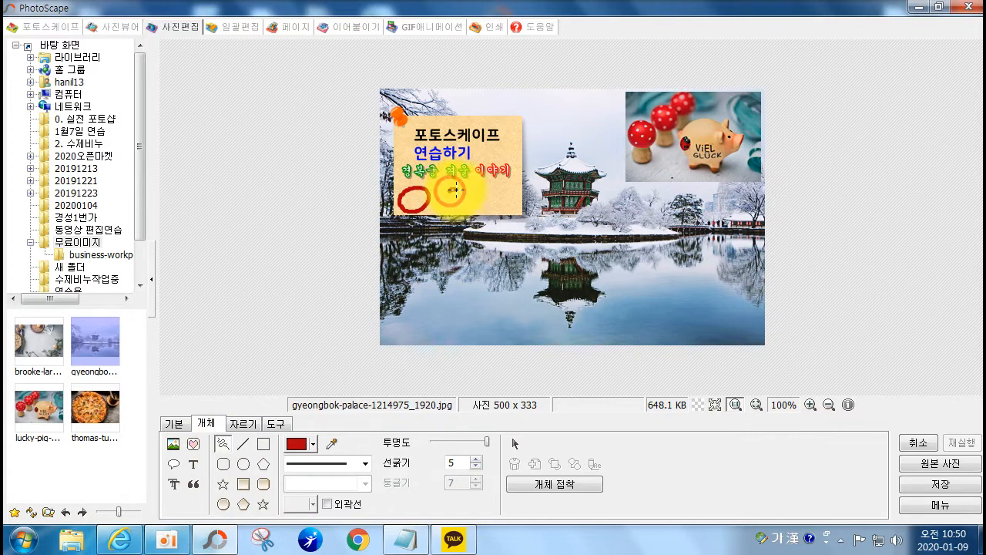
- Try thickness-5 freehand lines beside the red circle and under the word 포토스케이프, undoing each stroke
{"action": "key", "text": "ctrl+z"}
{"action": "left_click_drag", "start_coordinate": [446, 193], "coordinate": [514, 202]}
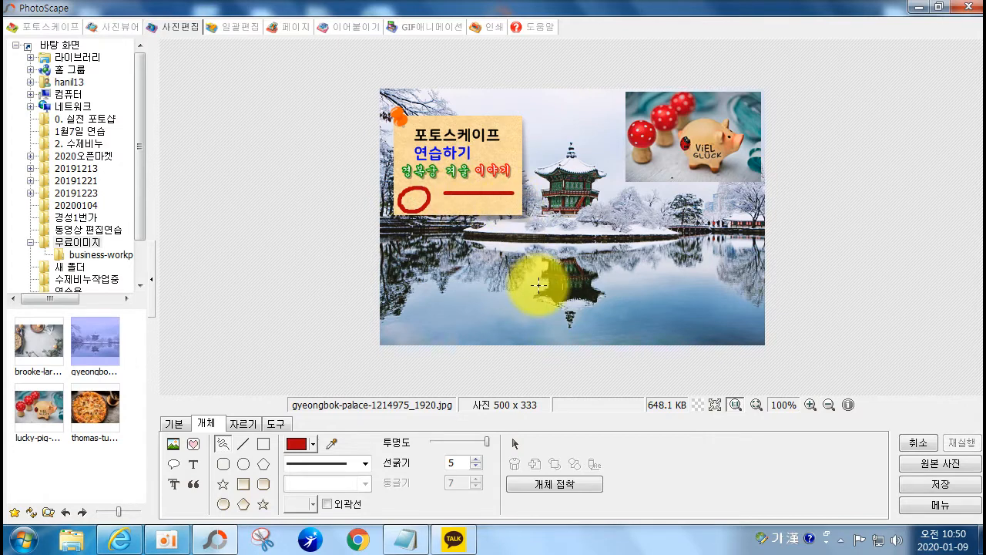
{"action": "key", "text": "ctrl+z"}
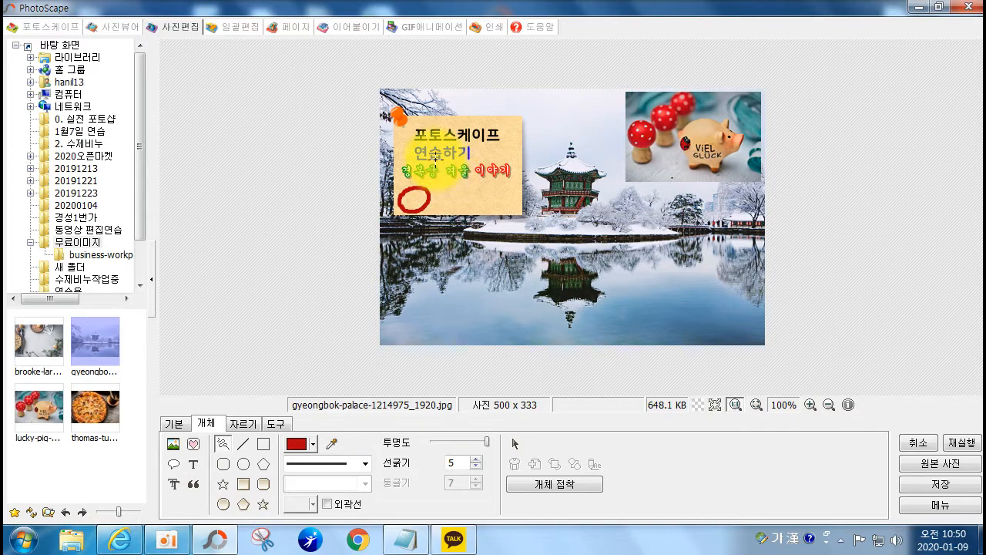
{"action": "left_click_drag", "start_coordinate": [411, 142], "coordinate": [488, 144]}
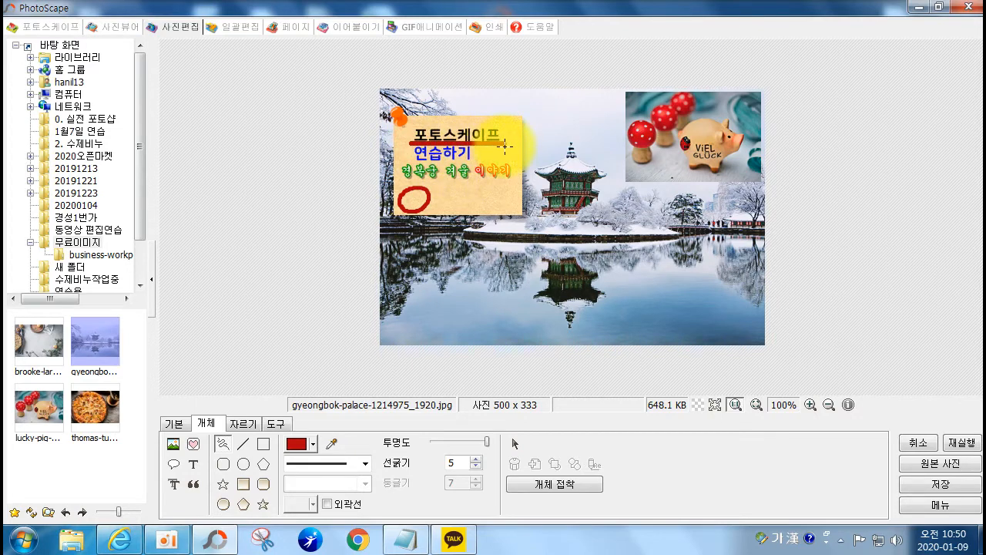
{"action": "key", "text": "ctrl+z"}
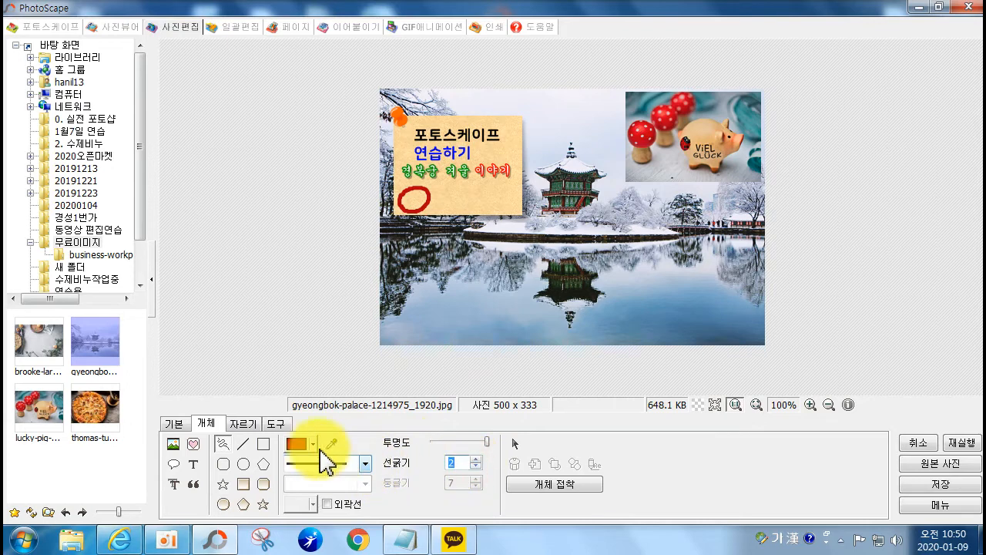
- Underline the word 포토스케이프 on the note with a bright red freehand line of thickness 2
{"action": "left_click", "coordinate": [311, 445]}
{"action": "left_click", "coordinate": [293, 373]}
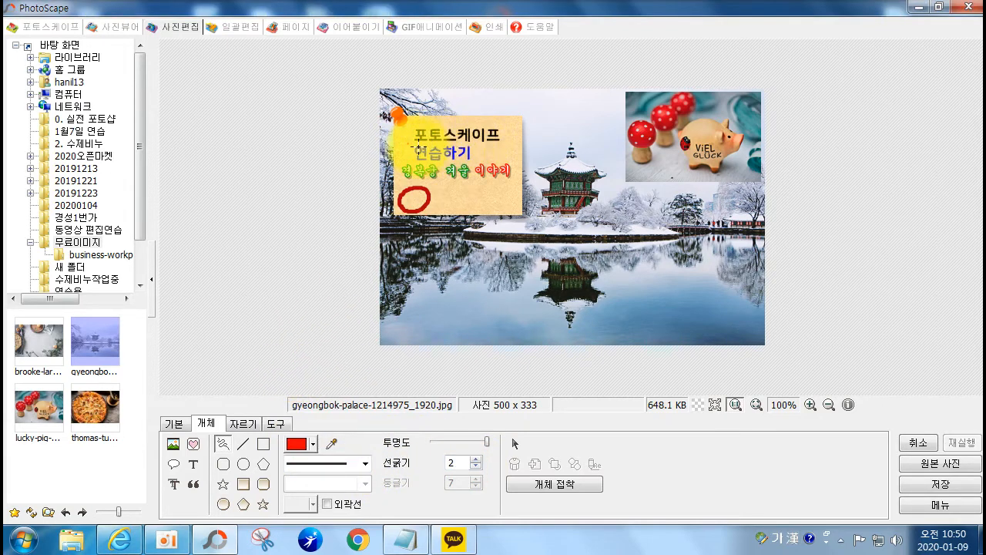
{"action": "left_click_drag", "start_coordinate": [413, 141], "coordinate": [502, 139]}
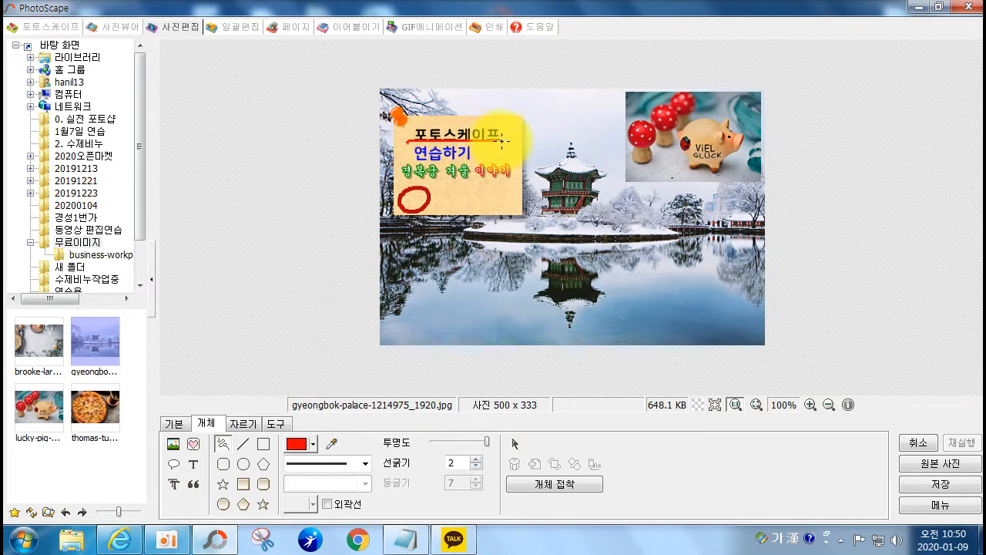
{"action": "key", "text": "ctrl+z"}
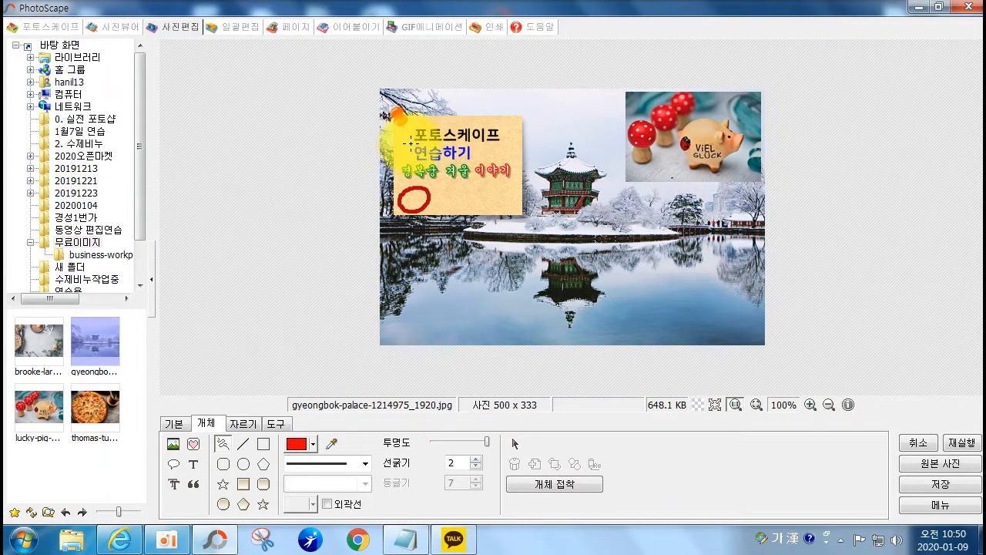
{"action": "left_click_drag", "start_coordinate": [412, 142], "coordinate": [503, 142]}
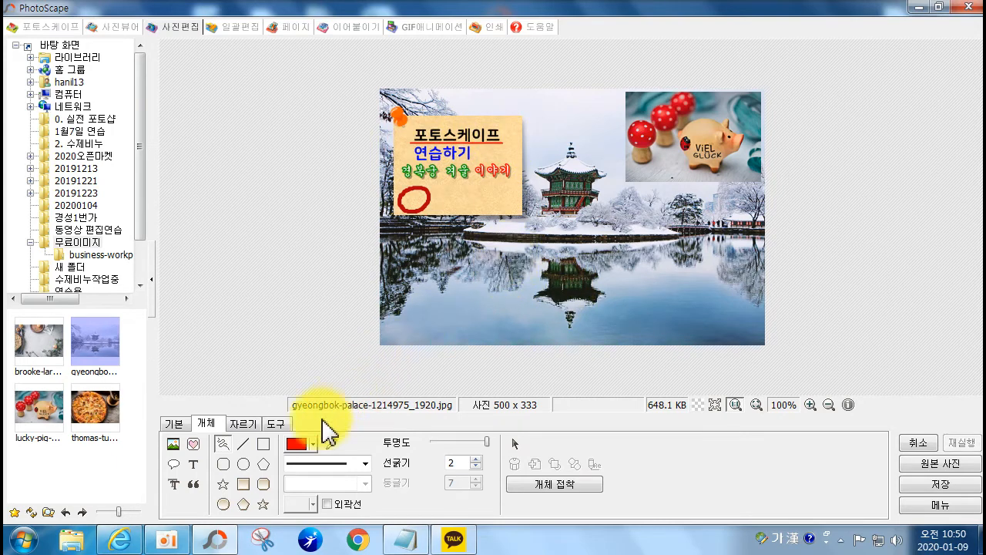
- Draw a red straight line of thickness 2 between the pavilion roof and the pig, using the round-dot-to-arrowhead end style
{"action": "left_click", "coordinate": [245, 445]}
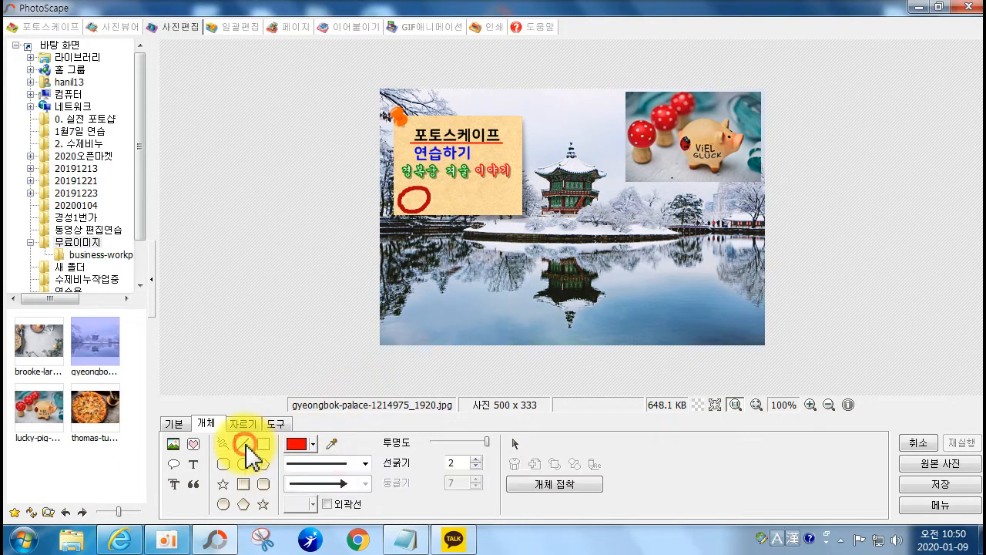
{"action": "left_click", "coordinate": [342, 483]}
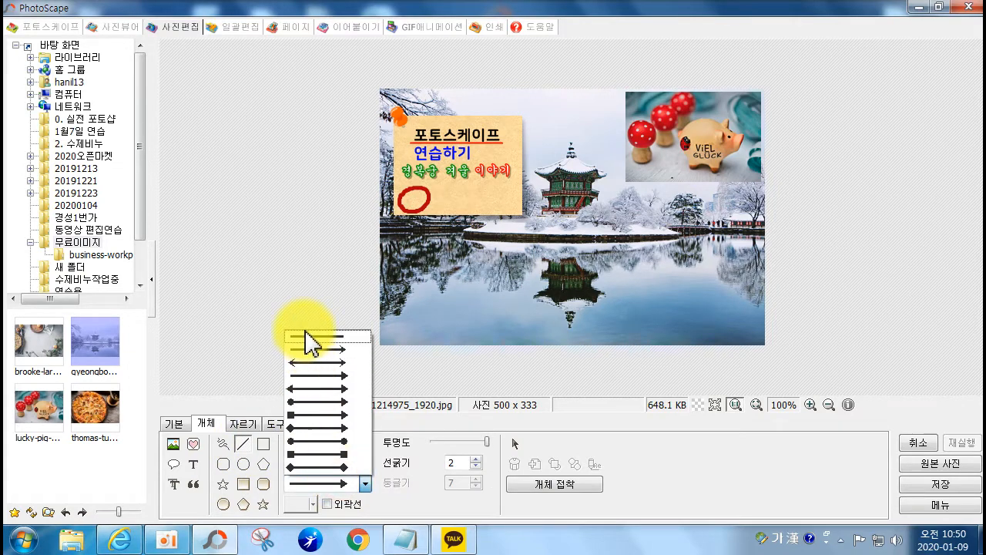
{"action": "left_click", "coordinate": [308, 336]}
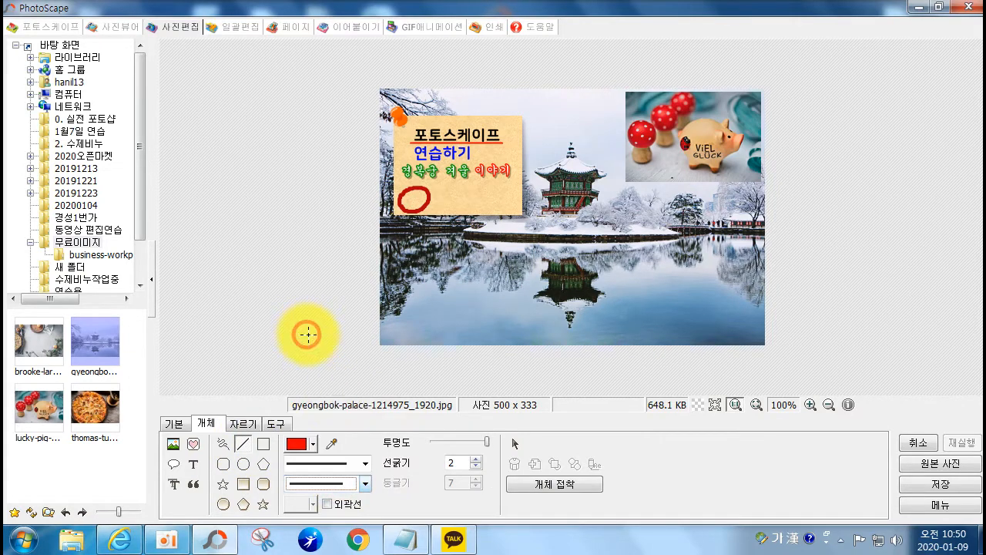
{"action": "left_click", "coordinate": [334, 479]}
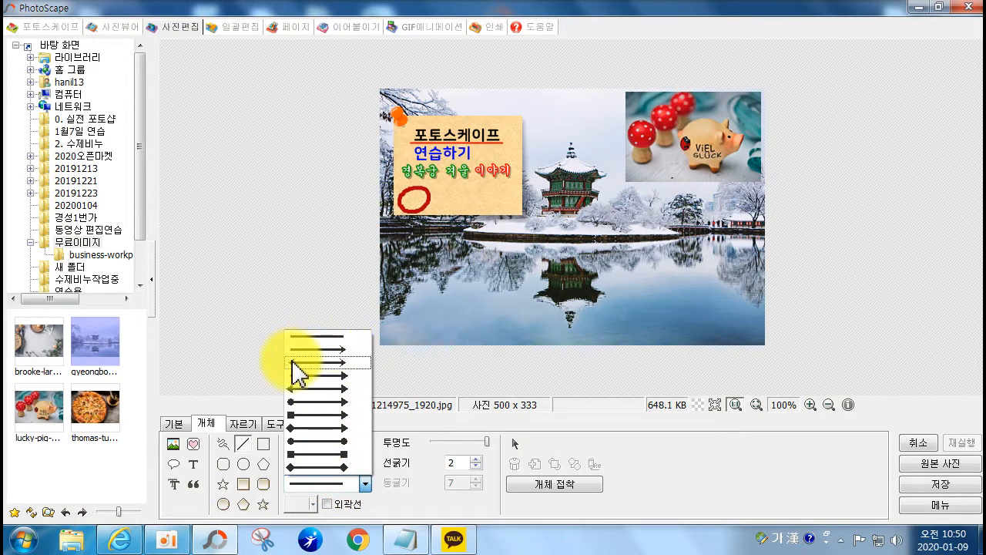
{"action": "left_click", "coordinate": [292, 404]}
{"action": "left_click_drag", "start_coordinate": [685, 142], "coordinate": [598, 176]}
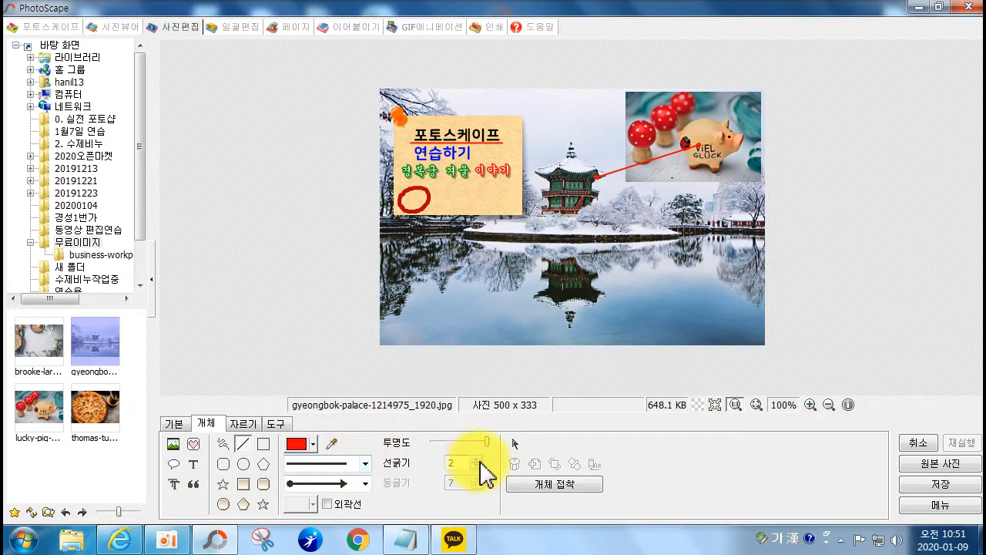
- Draw red rectangle outlines of thickness 2 above the pavilion and over the mushrooms, plus a filled red rectangle across the pavilion
{"action": "left_click", "coordinate": [263, 446]}
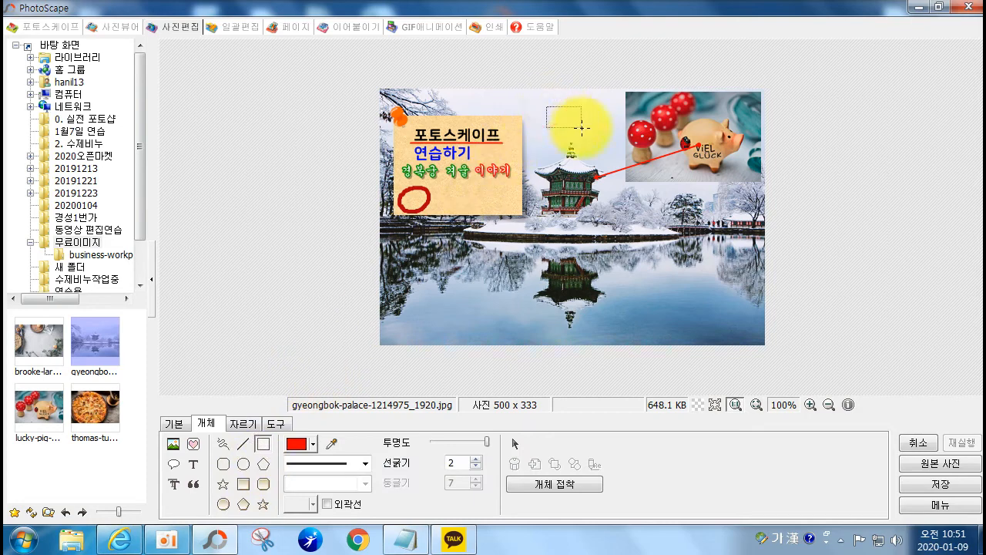
{"action": "left_click_drag", "start_coordinate": [595, 141], "coordinate": [610, 143]}
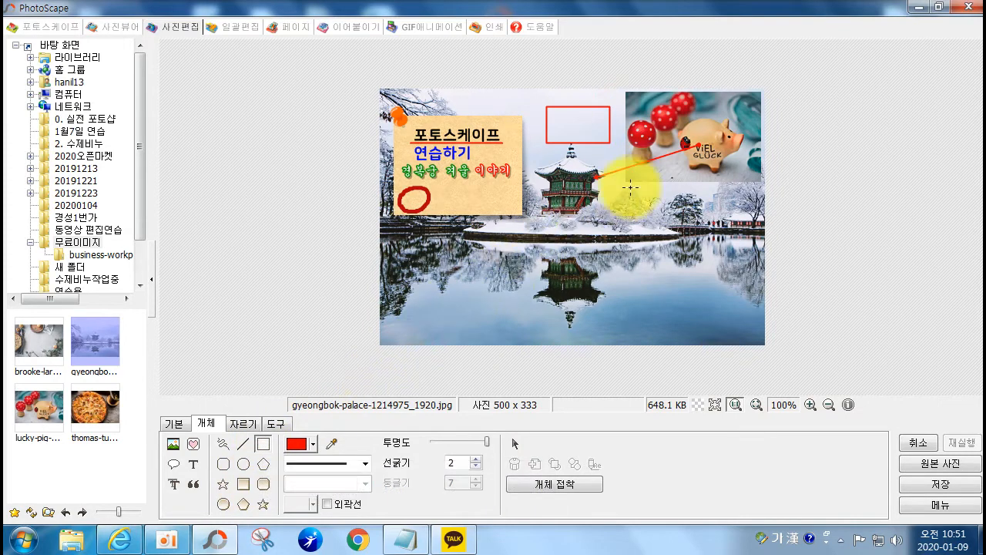
{"action": "left_click_drag", "start_coordinate": [638, 104], "coordinate": [679, 147]}
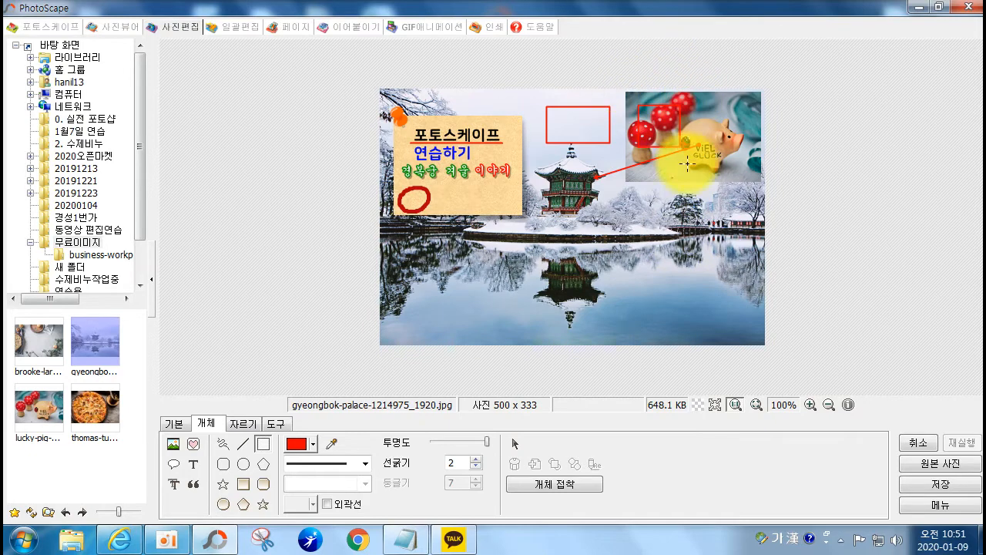
{"action": "left_click", "coordinate": [244, 484]}
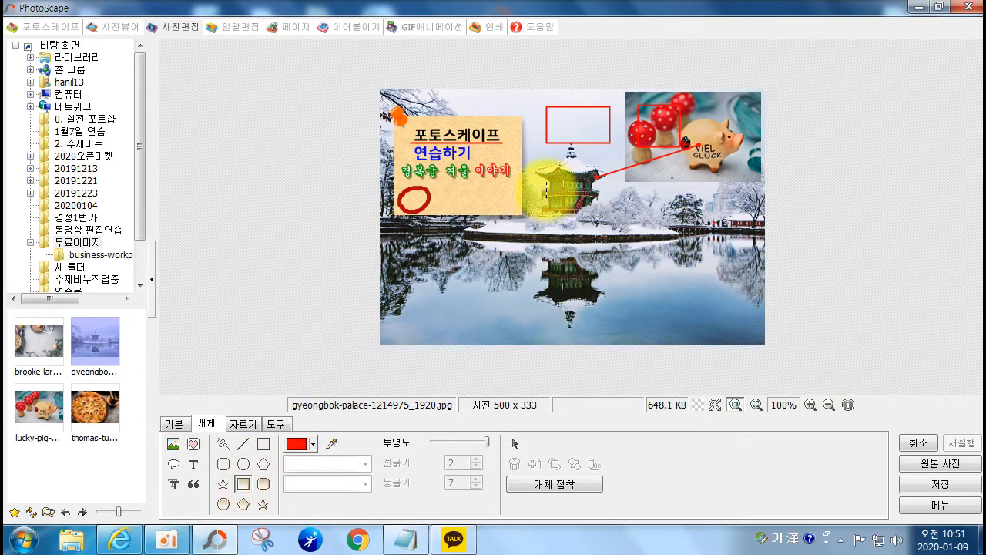
{"action": "left_click_drag", "start_coordinate": [544, 181], "coordinate": [604, 209]}
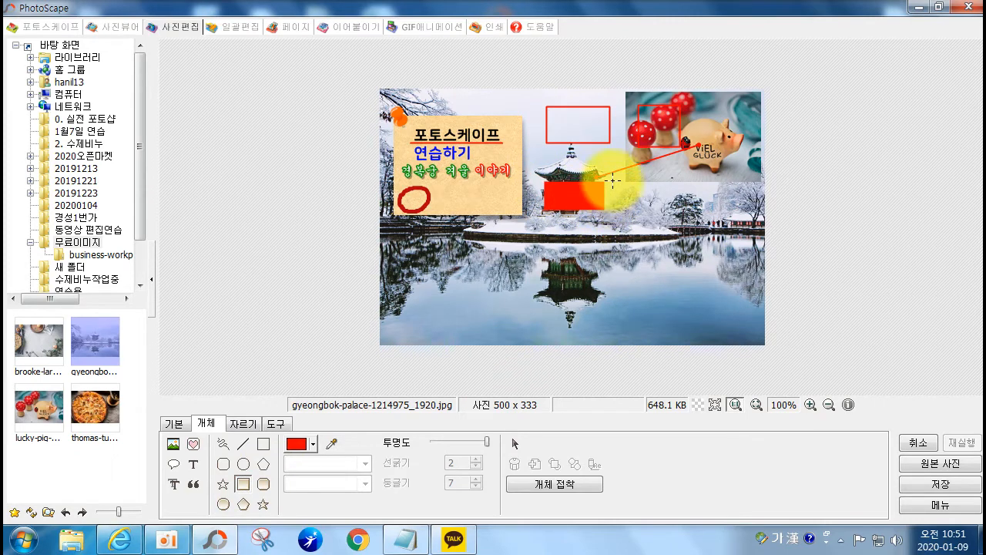
- Frame the word 경복궁 on the note with a red rounded rectangle of thickness 2 and roundness 9, undoing a first one placed lower
{"action": "left_click", "coordinate": [224, 468]}
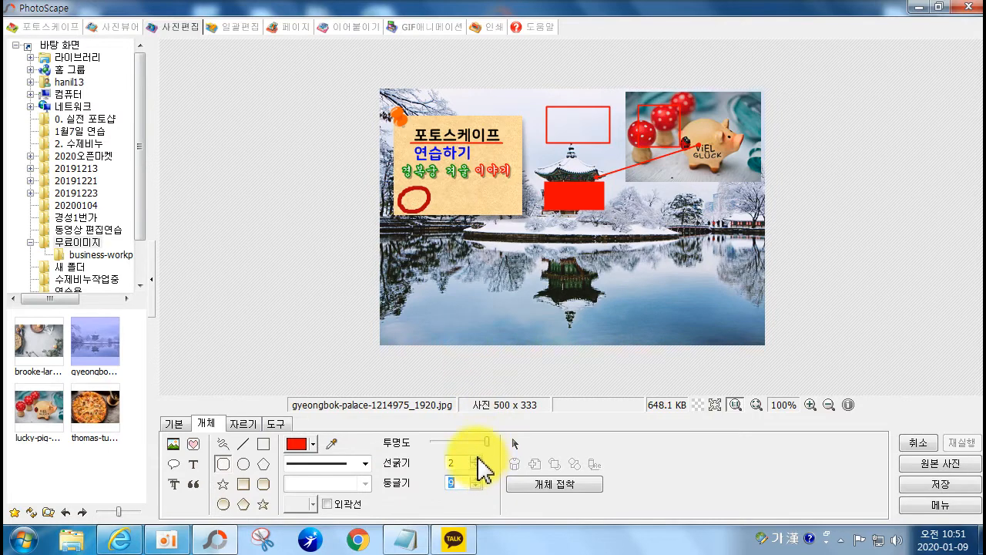
{"action": "left_click_drag", "start_coordinate": [447, 187], "coordinate": [504, 208]}
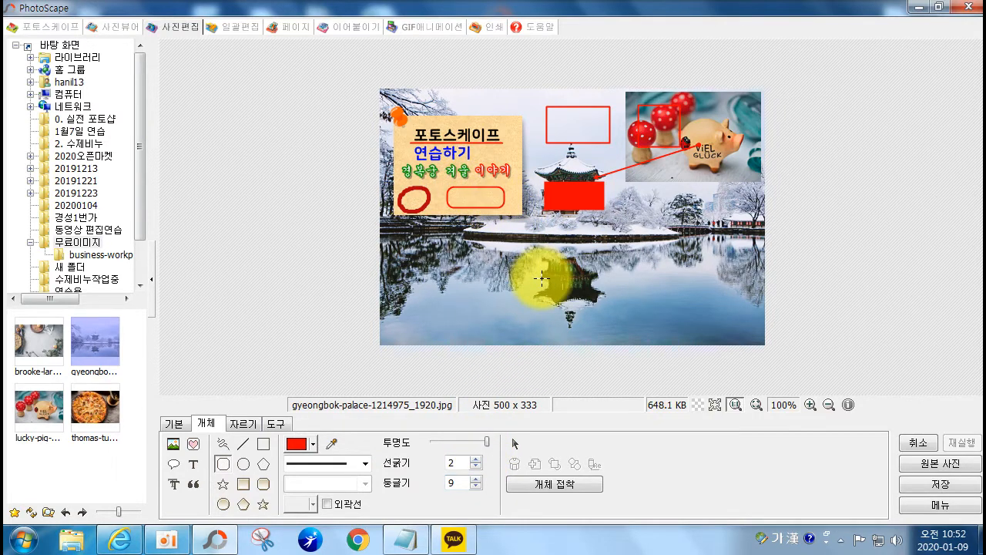
{"action": "key", "text": "ctrl+z"}
{"action": "left_click_drag", "start_coordinate": [397, 161], "coordinate": [445, 183]}
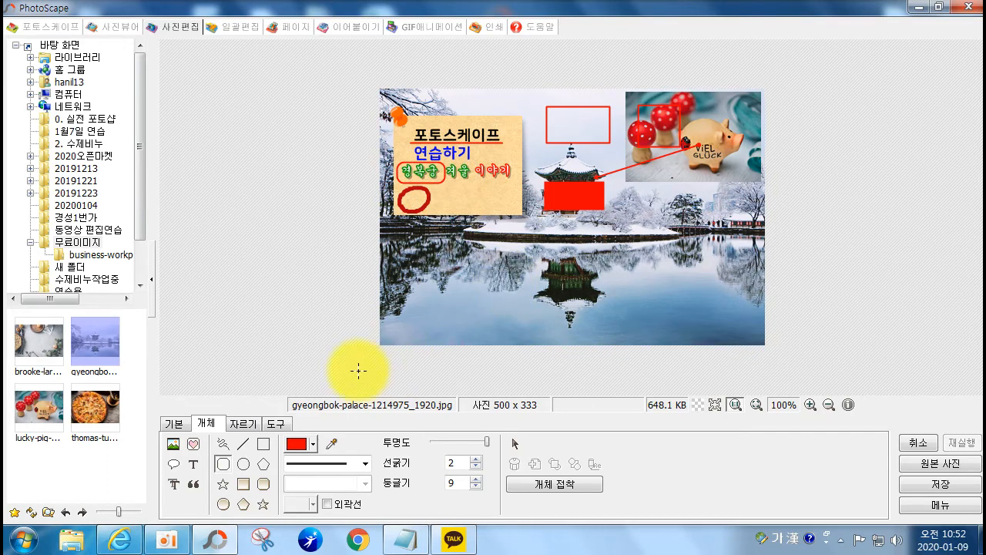
- Try red ellipse outlines of thickness 2 on the sticky note, undoing each one
{"action": "left_click", "coordinate": [245, 465]}
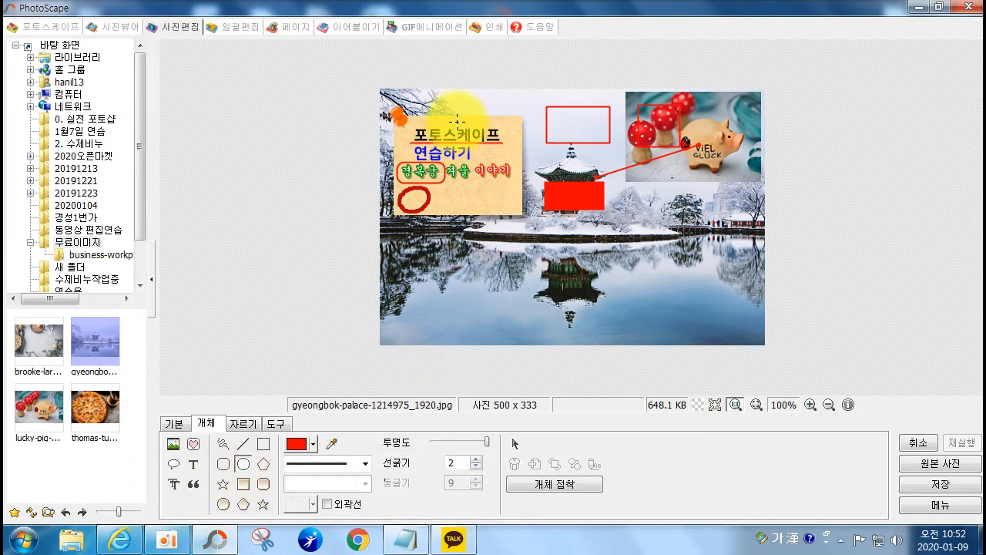
{"action": "left_click_drag", "start_coordinate": [402, 118], "coordinate": [445, 163]}
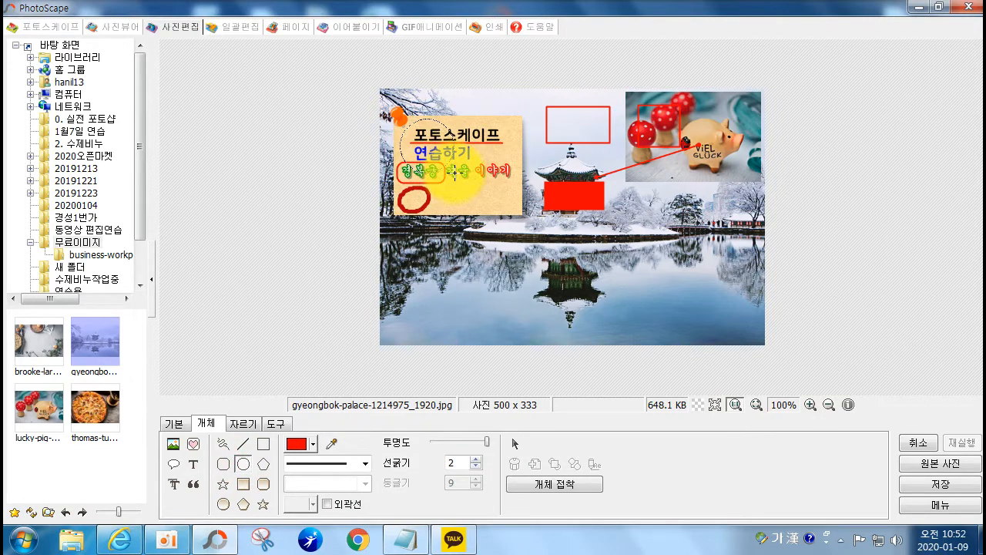
{"action": "key", "text": "ctrl+z"}
{"action": "mouse_move", "coordinate": [460, 187]}
{"action": "left_mouse_down"}
{"action": "mouse_move", "coordinate": [502, 205]}
{"action": "mouse_move", "coordinate": [506, 196]}
{"action": "mouse_move", "coordinate": [466, 197]}
{"action": "mouse_move", "coordinate": [455, 212]}
{"action": "mouse_move", "coordinate": [496, 205]}
{"action": "mouse_move", "coordinate": [469, 188]}
{"action": "mouse_move", "coordinate": [523, 213]}
{"action": "left_mouse_up"}
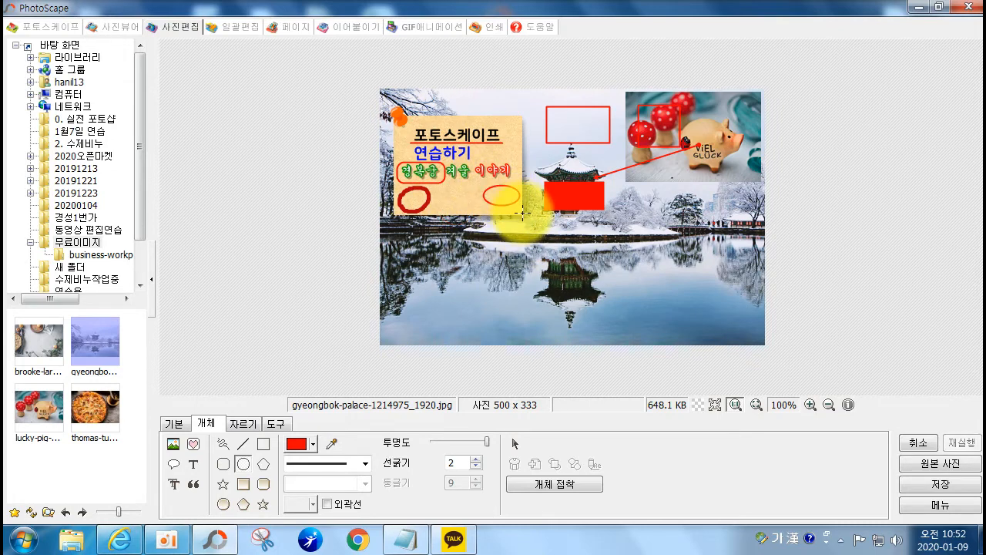
{"action": "key", "text": "ctrl+z"}
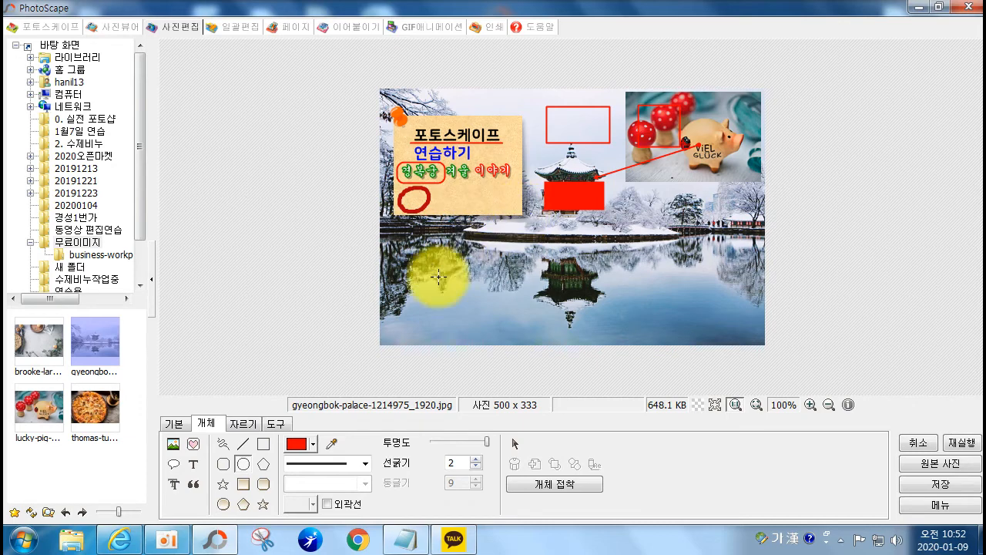
- Try a red 8각형 polygon outline at the sticky note's lower-right corner and undo it
{"action": "left_click", "coordinate": [263, 466]}
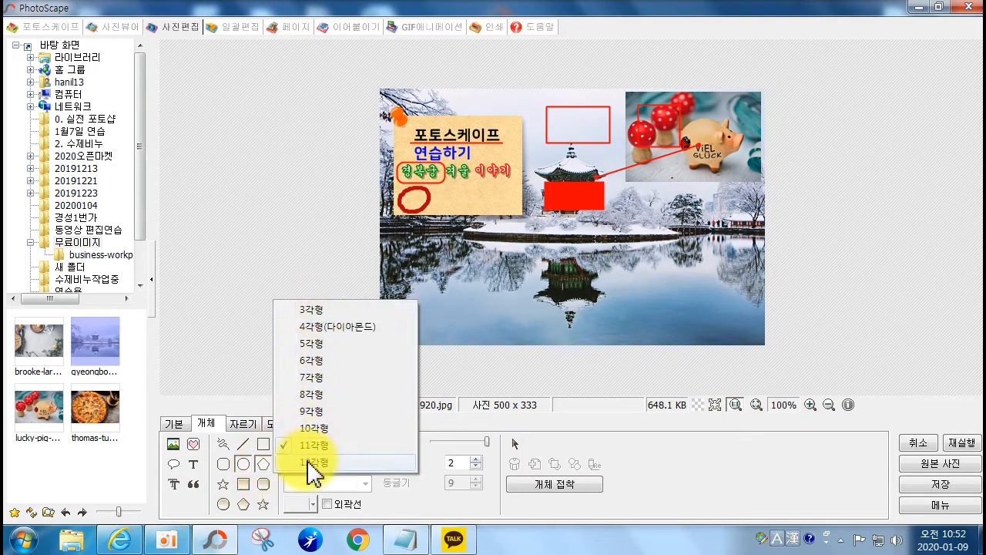
{"action": "left_click", "coordinate": [326, 396]}
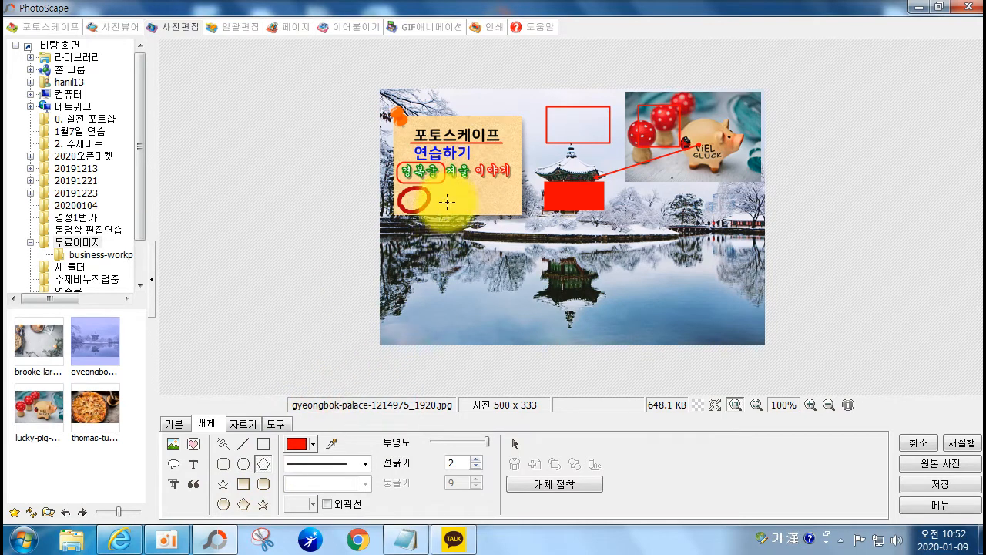
{"action": "left_click_drag", "start_coordinate": [452, 183], "coordinate": [512, 219]}
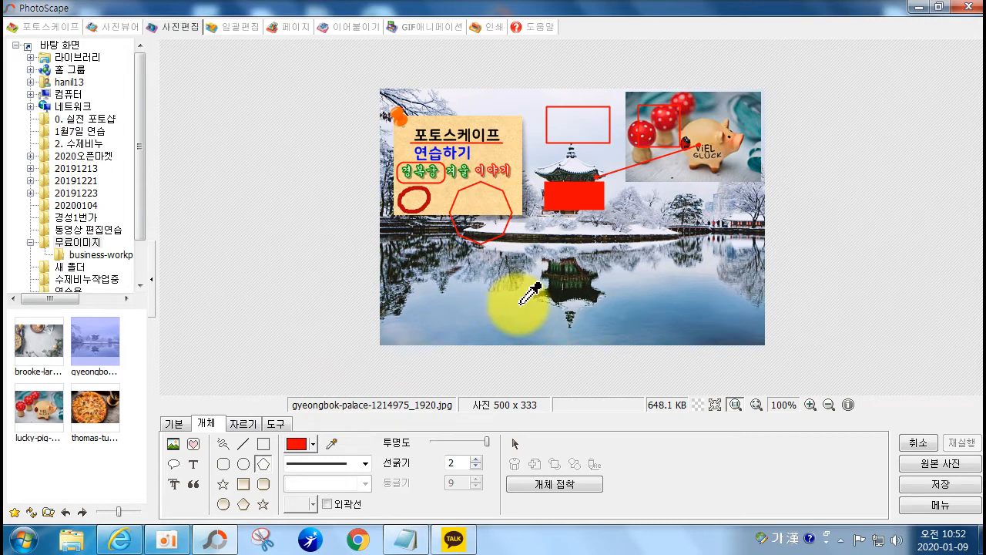
{"action": "key", "text": "ctrl+z"}
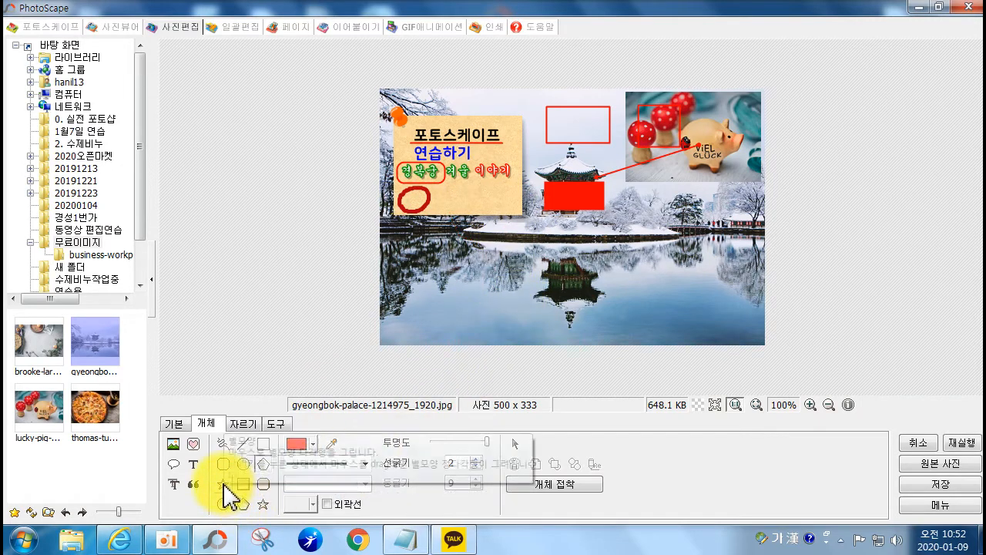
- Try a red 20각형 star outline at the sticky note's lower-right corner and undo it
{"action": "left_click", "coordinate": [223, 484]}
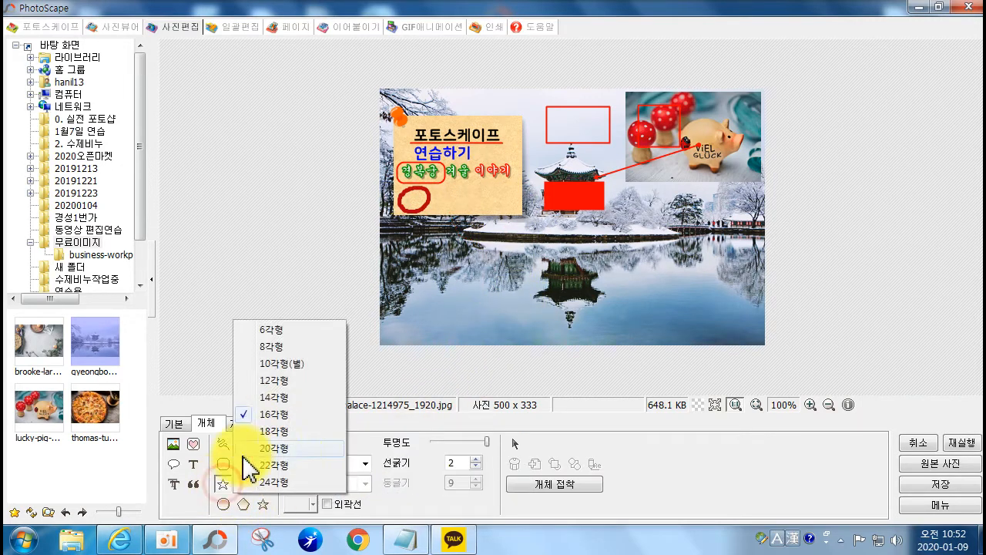
{"action": "left_click", "coordinate": [288, 450]}
{"action": "left_click_drag", "start_coordinate": [472, 186], "coordinate": [506, 219]}
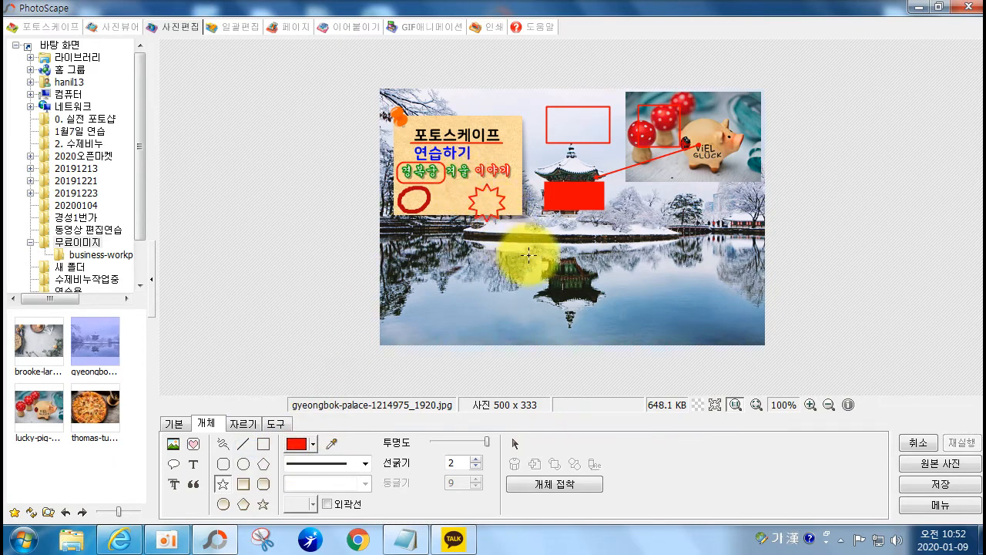
{"action": "key", "text": "ctrl+z"}
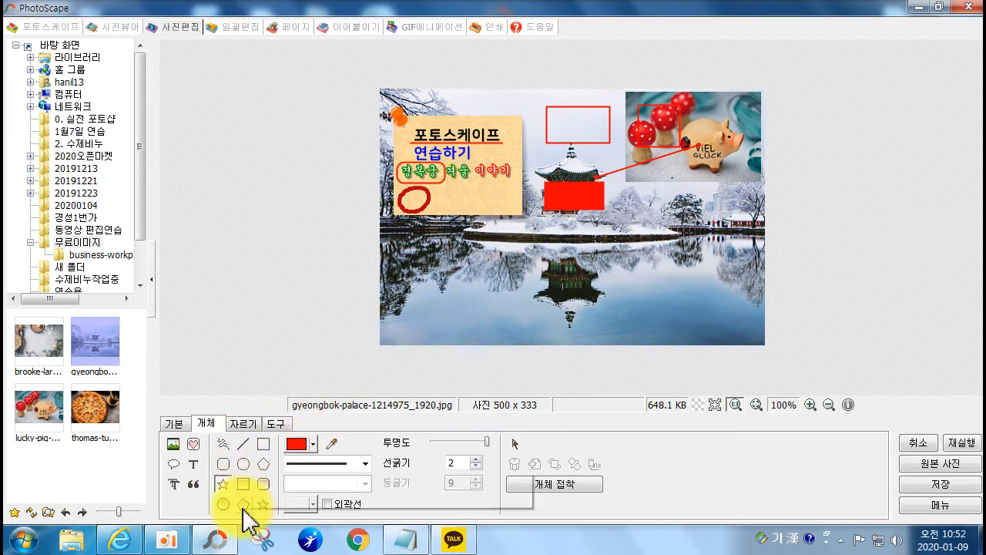
- Draw a filled light pink 20각형 star on the water in the photo's lower-left area
{"action": "left_click", "coordinate": [262, 504]}
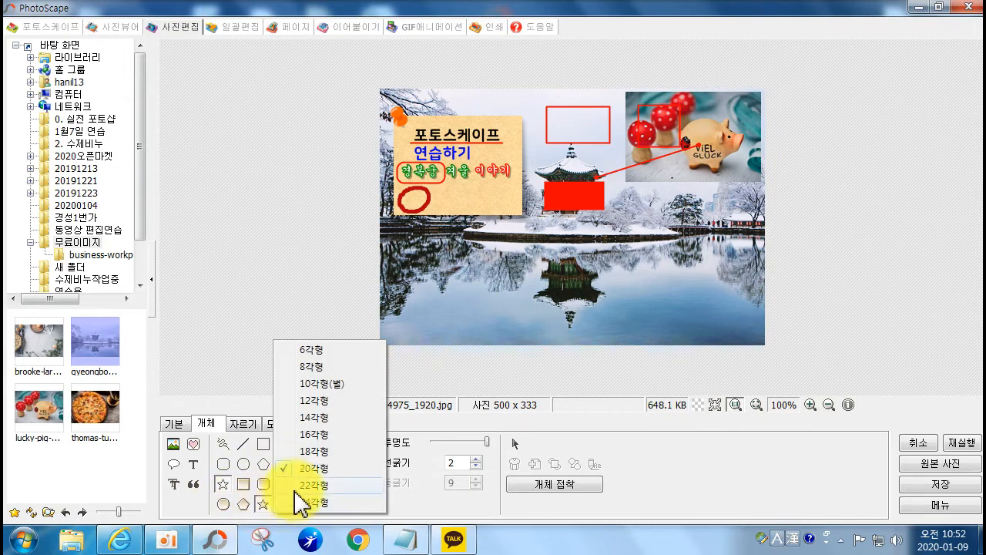
{"action": "left_click", "coordinate": [429, 265]}
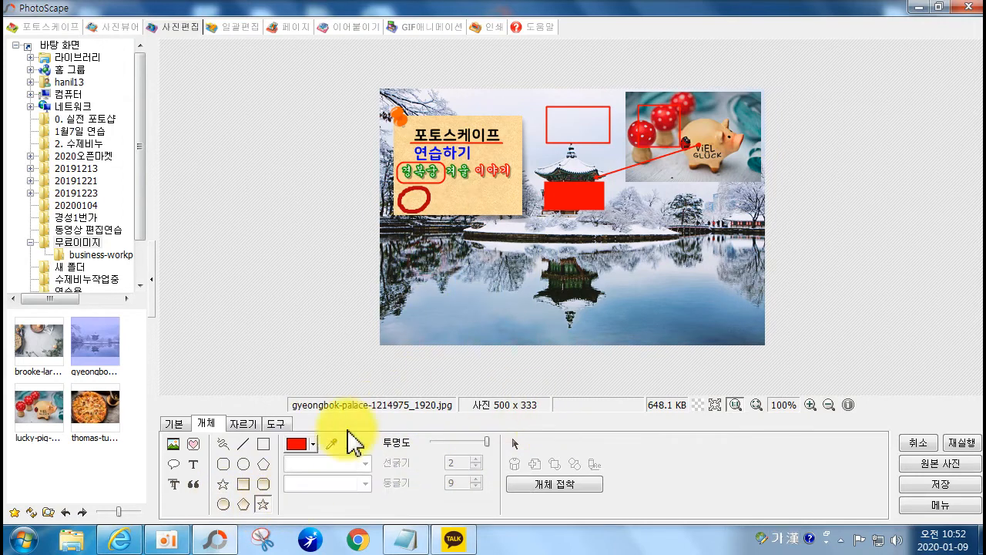
{"action": "left_click", "coordinate": [303, 450]}
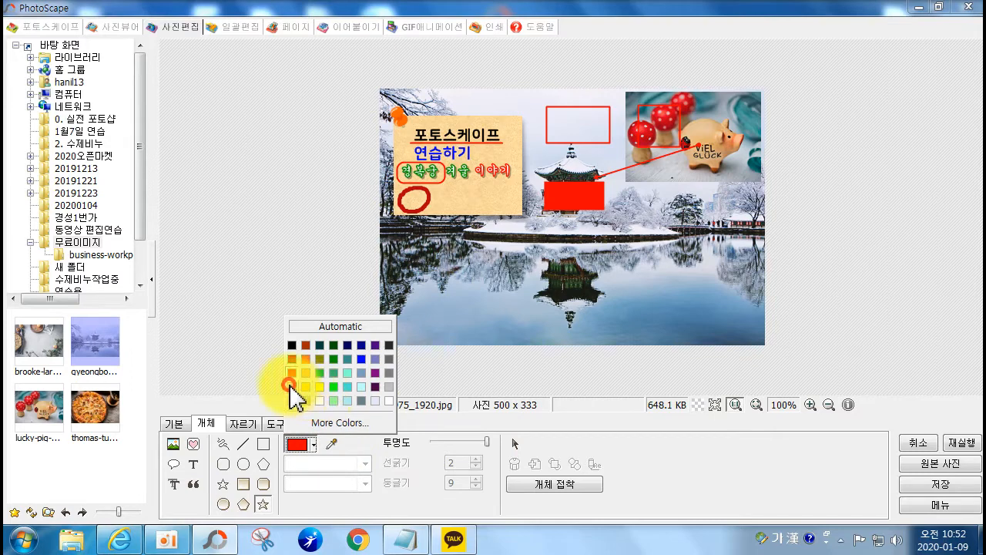
{"action": "left_click", "coordinate": [290, 392]}
{"action": "left_click_drag", "start_coordinate": [412, 256], "coordinate": [492, 324]}
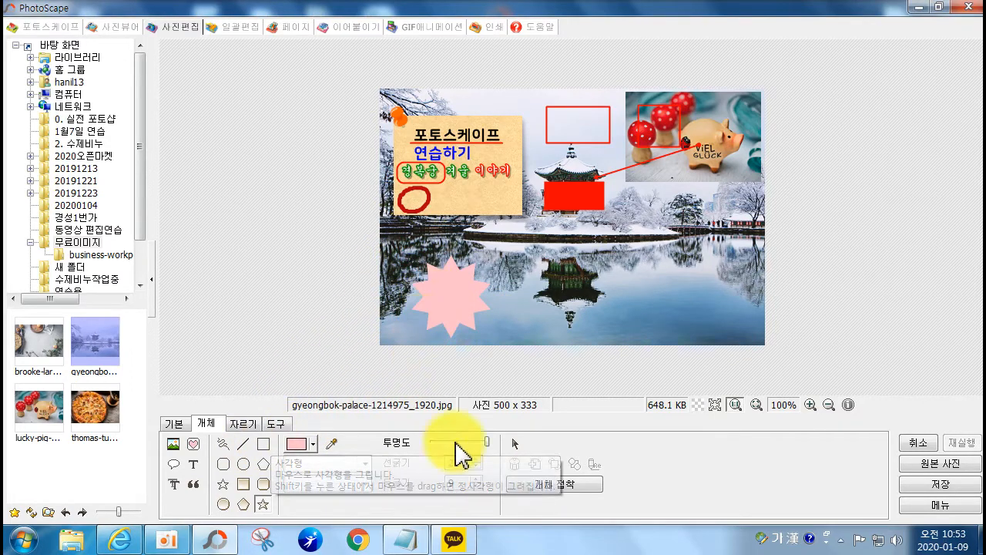
- Duplicate the pink star and turn the copy into a white outline by switching off its 면 fill
{"action": "left_click", "coordinate": [516, 444]}
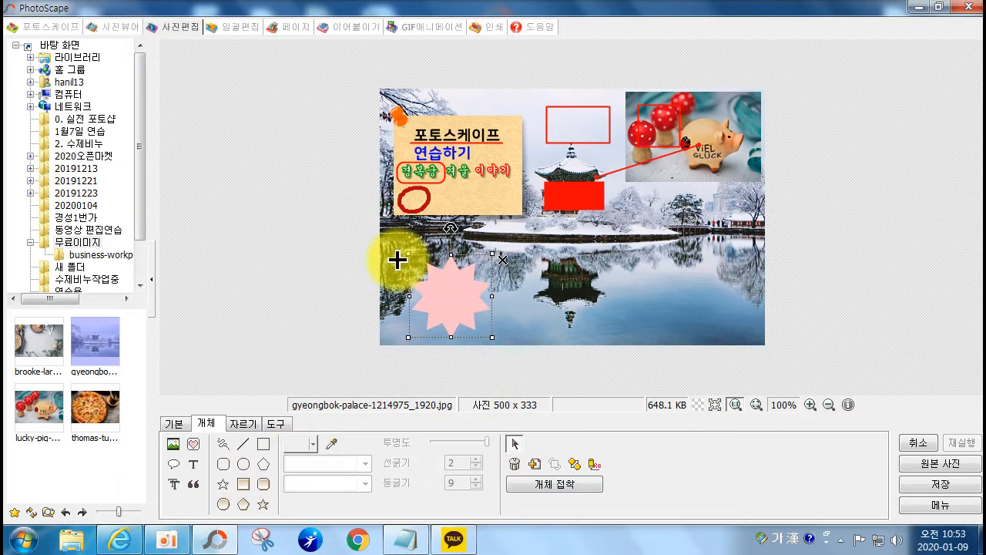
{"action": "left_click_drag", "start_coordinate": [398, 260], "coordinate": [424, 271]}
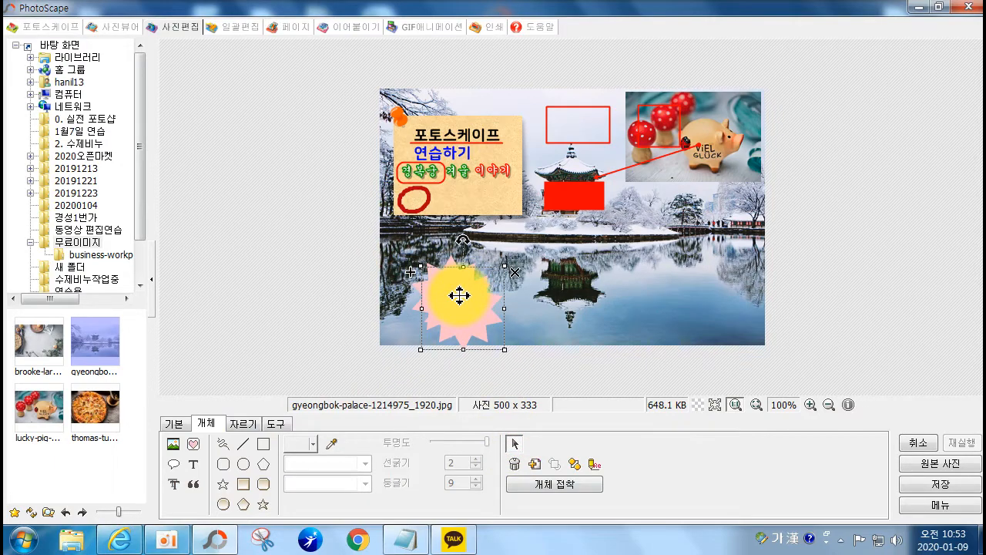
{"action": "left_click", "coordinate": [595, 463]}
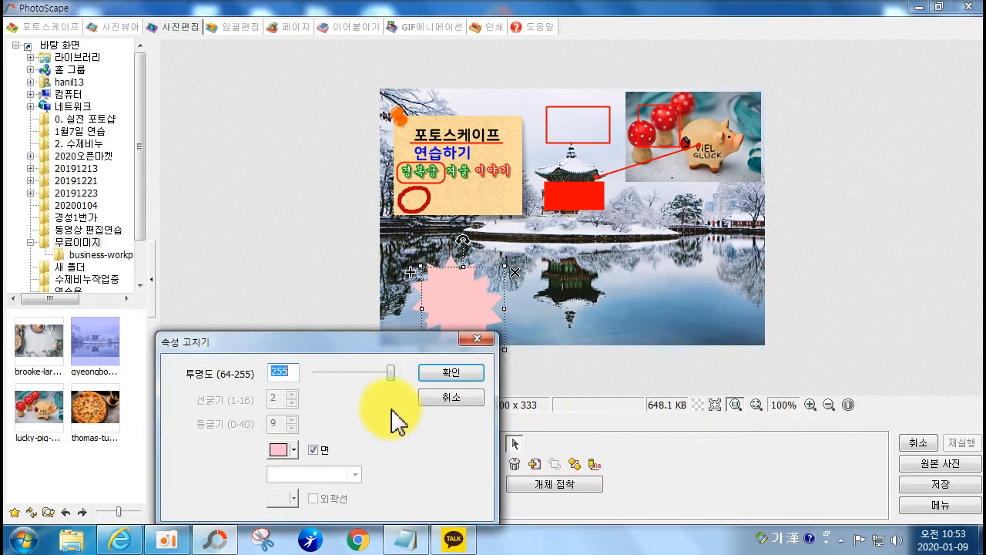
{"action": "left_click", "coordinate": [314, 450]}
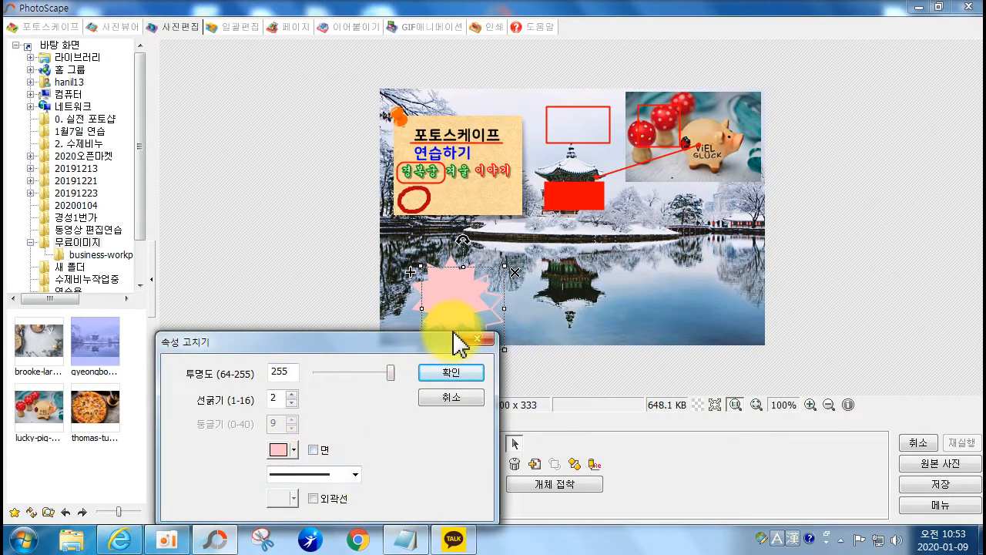
{"action": "left_click", "coordinate": [282, 449]}
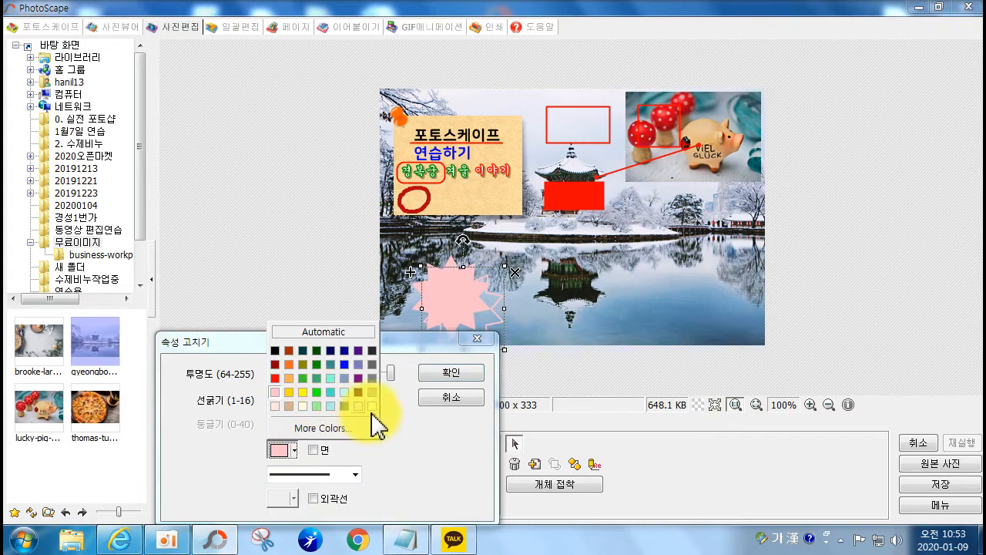
{"action": "left_click", "coordinate": [372, 406]}
{"action": "left_click", "coordinate": [456, 369]}
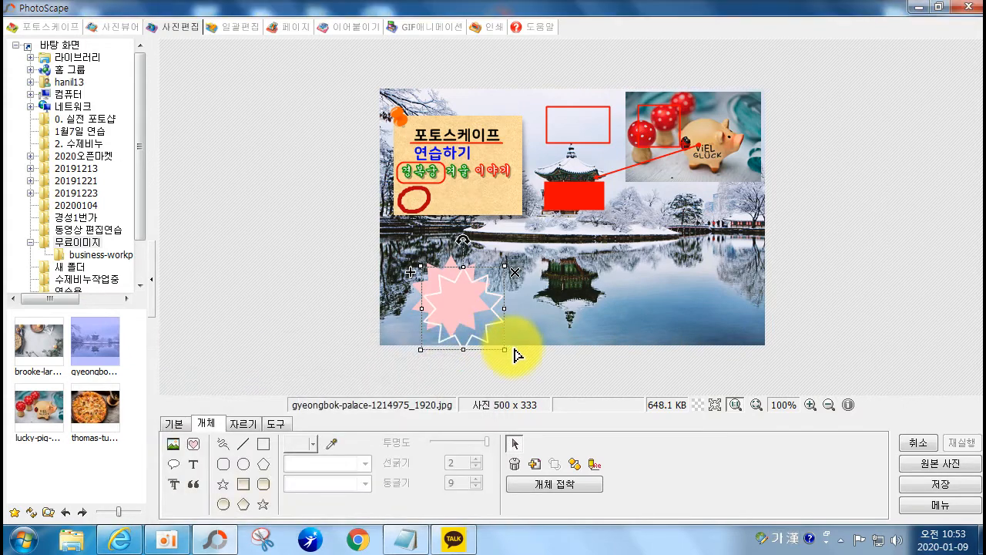
- Shrink the white star outline and centre it inside the pink star
{"action": "left_click", "coordinate": [501, 347]}
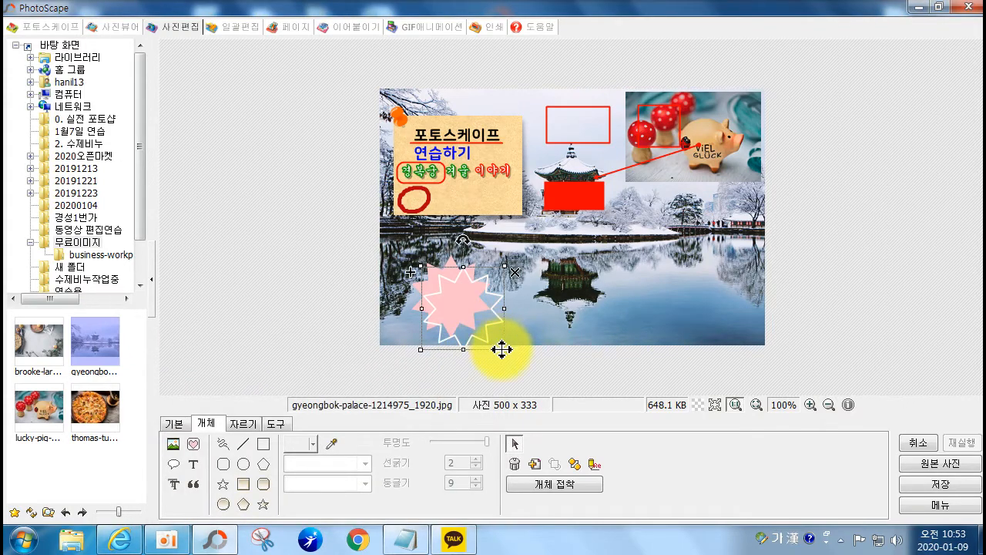
{"action": "left_click_drag", "start_coordinate": [503, 351], "coordinate": [472, 310]}
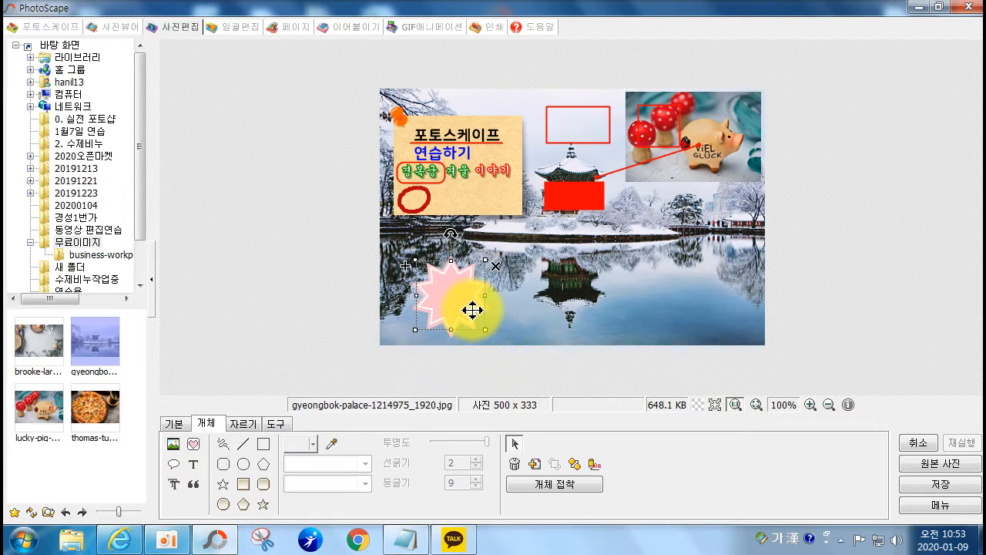
{"action": "key", "text": "Down"}
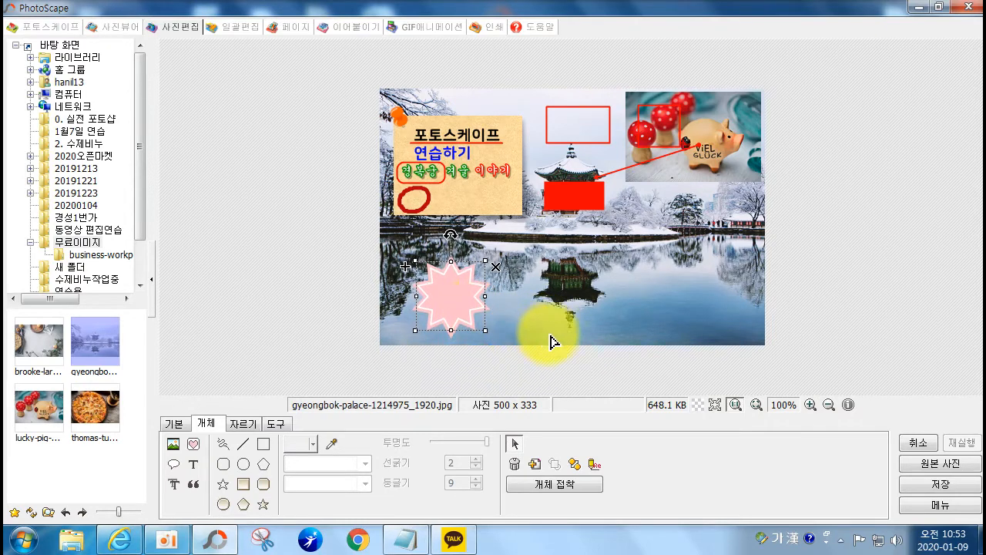
{"action": "left_click", "coordinate": [550, 339]}
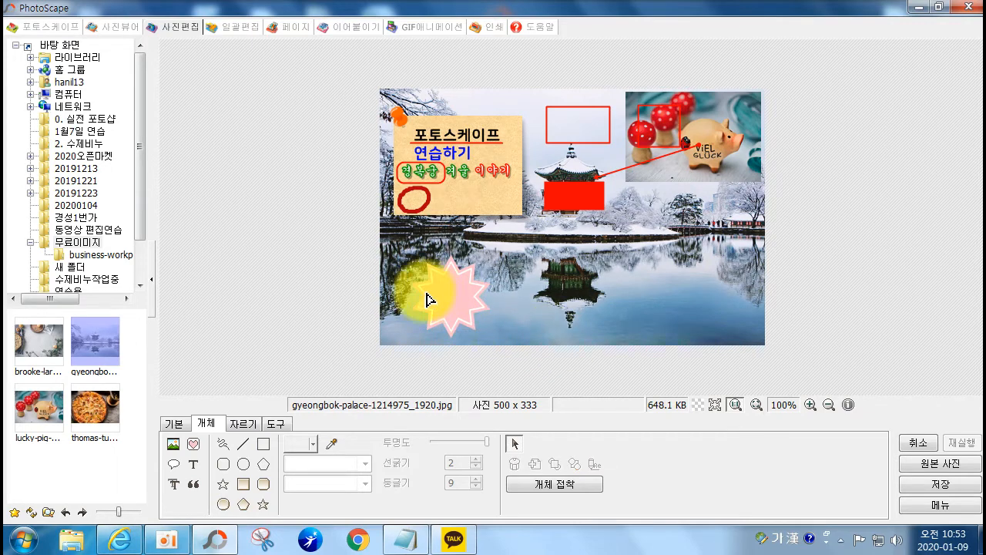
- Duplicate the filled pink star and place the copy on the water directly to the right of the original
{"action": "left_click", "coordinate": [464, 280]}
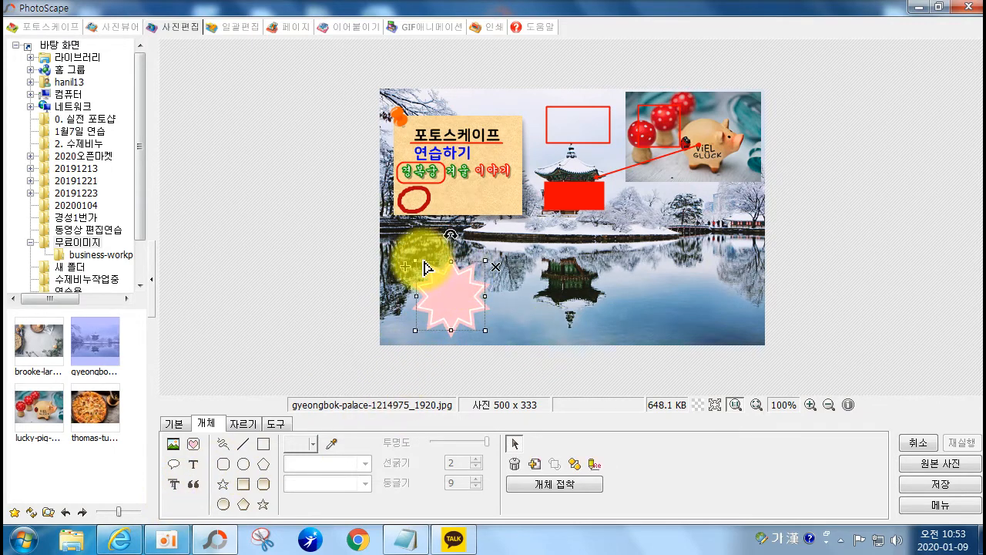
{"action": "left_click", "coordinate": [497, 304]}
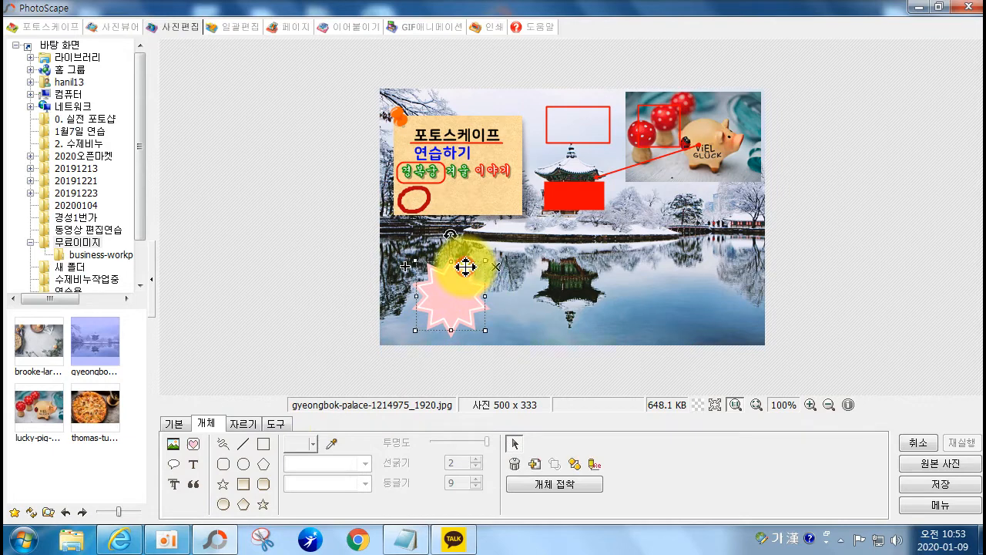
{"action": "left_click", "coordinate": [449, 253]}
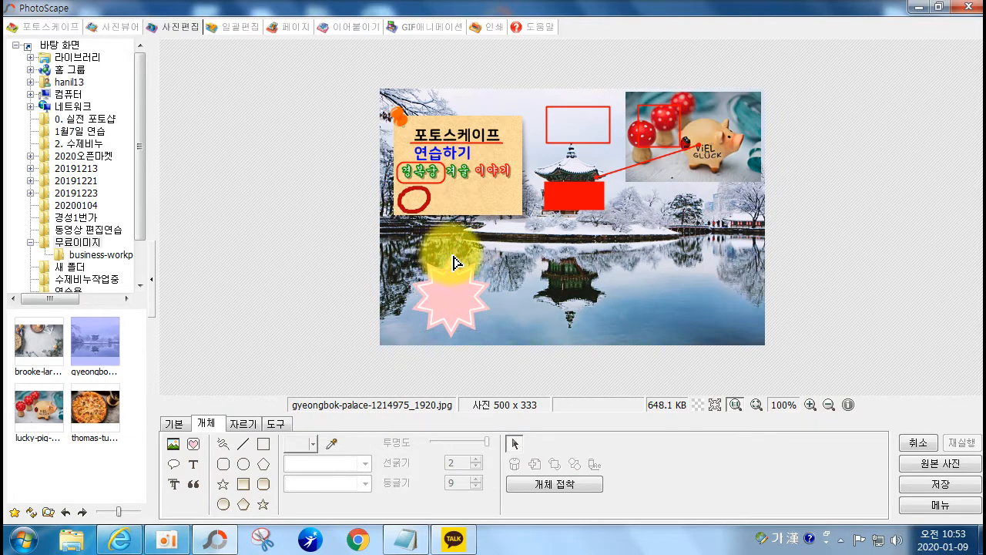
{"action": "left_click", "coordinate": [453, 259]}
{"action": "key", "text": "ctrl+c"}
{"action": "key", "text": "ctrl+v"}
{"action": "left_click_drag", "start_coordinate": [444, 292], "coordinate": [517, 280]}
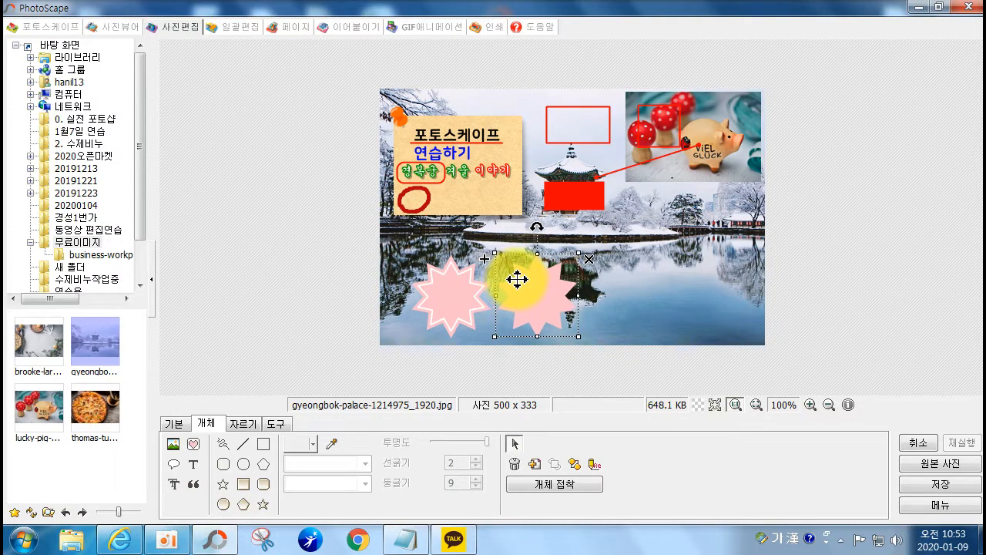
- Duplicate the white star outline and centre the copy inside the second pink star
{"action": "left_click", "coordinate": [474, 282]}
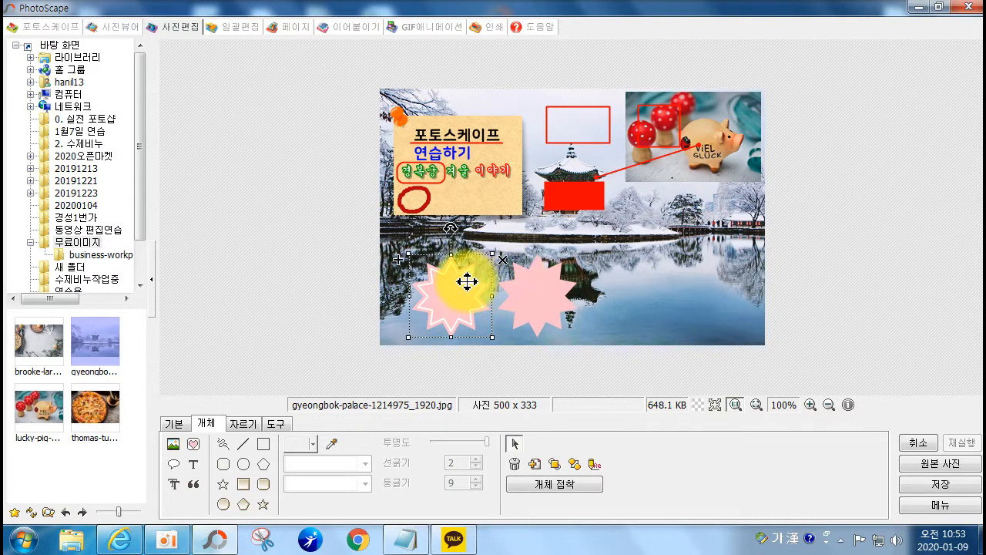
{"action": "left_click_drag", "start_coordinate": [408, 256], "coordinate": [524, 272]}
{"action": "left_click", "coordinate": [594, 276]}
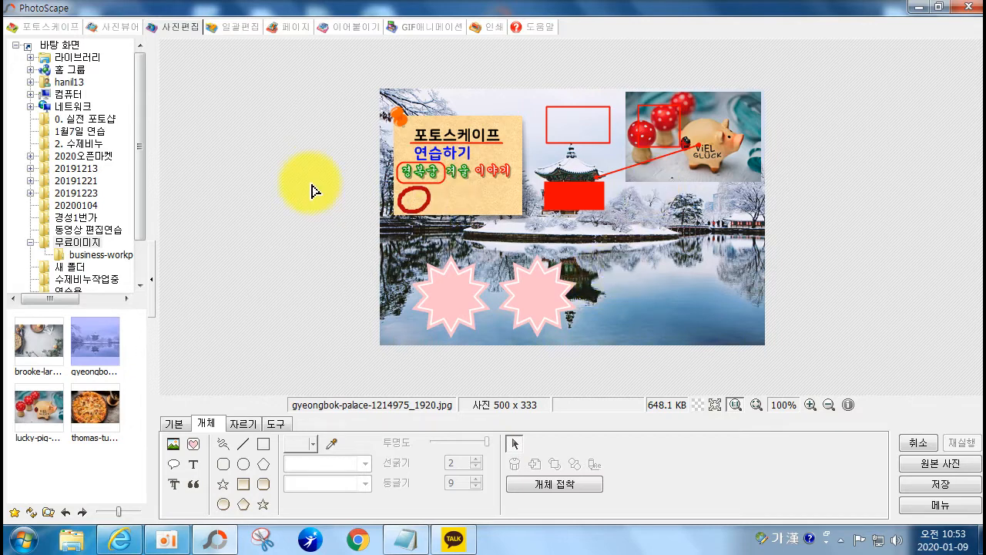
- Draw a filled light pink rectangle on the water to the upper right of the two stars
{"action": "left_click", "coordinate": [243, 484]}
{"action": "left_click_drag", "start_coordinate": [609, 239], "coordinate": [700, 295]}
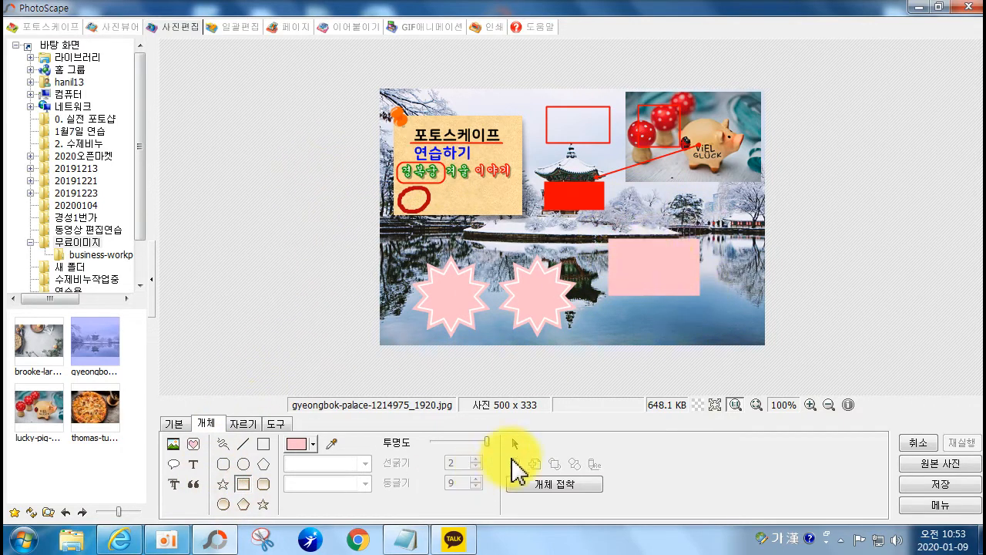
{"action": "left_click", "coordinate": [513, 445]}
- Try turning the pink rectangle into a dashed outline by switching off its 면 fill, and discard the property changes
{"action": "left_click", "coordinate": [639, 269]}
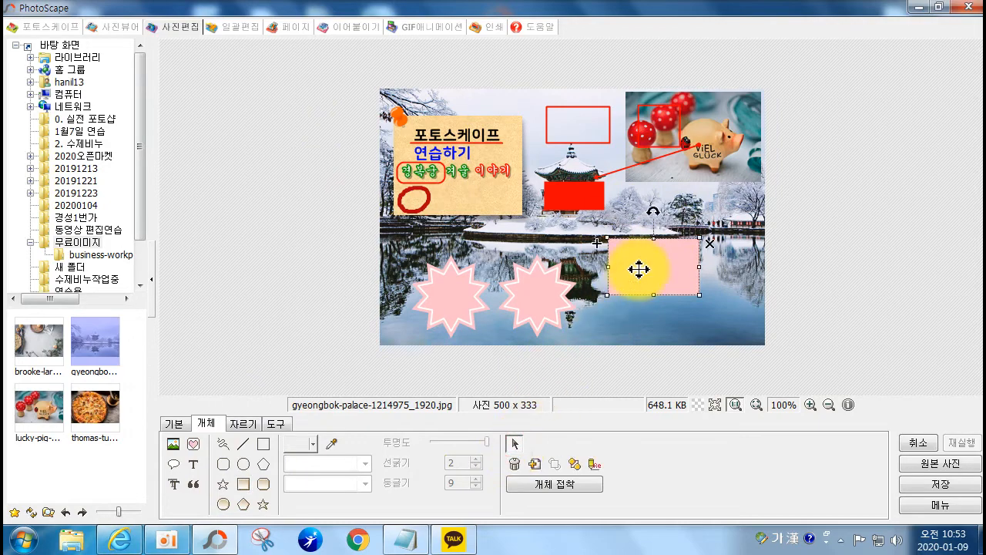
{"action": "left_click", "coordinate": [595, 464]}
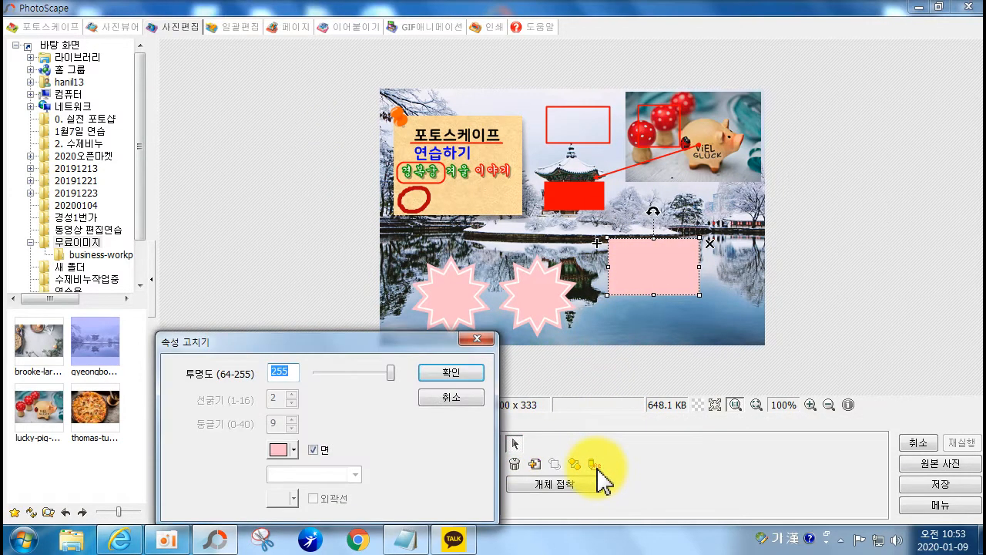
{"action": "left_click", "coordinate": [321, 450]}
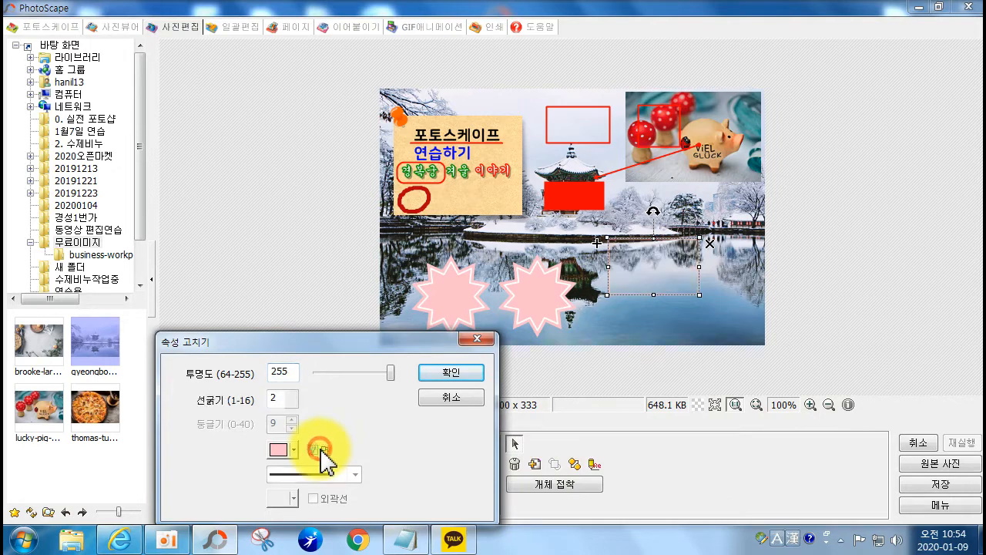
{"action": "left_click", "coordinate": [313, 450]}
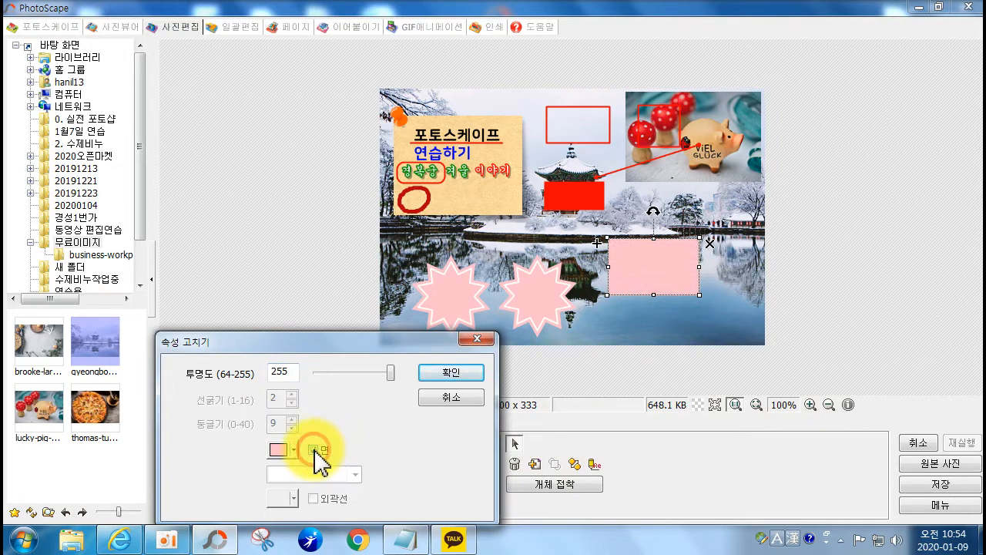
{"action": "left_click", "coordinate": [314, 451]}
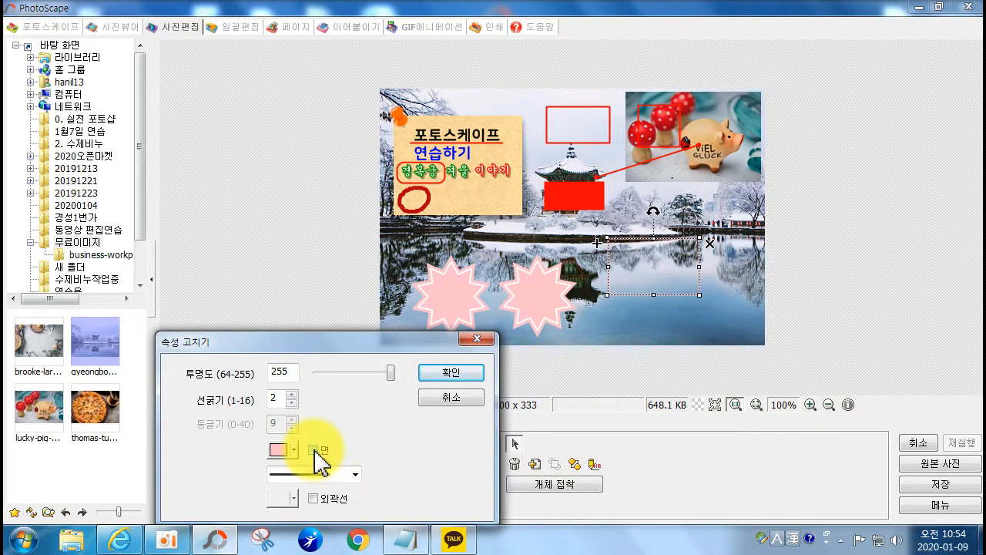
{"action": "left_click", "coordinate": [333, 474]}
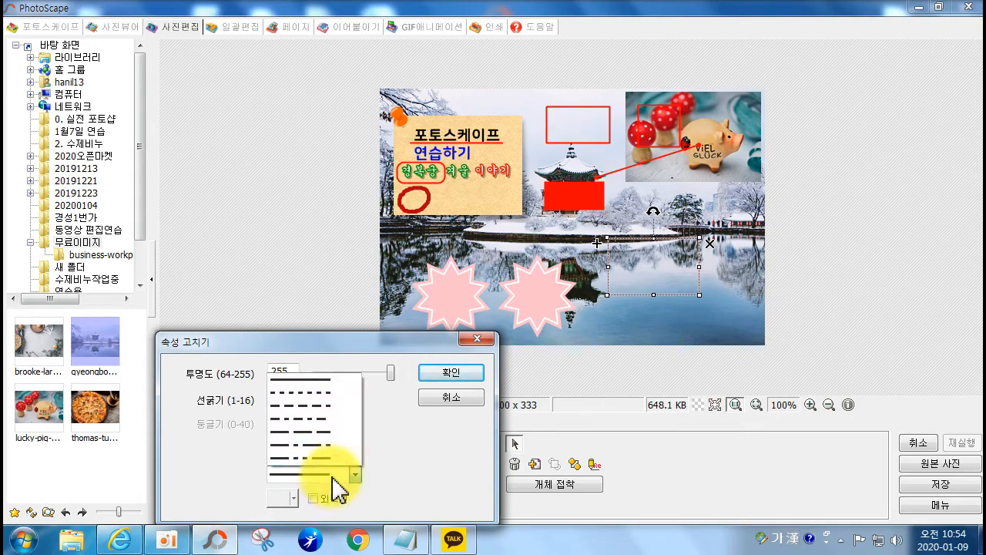
{"action": "left_click", "coordinate": [319, 428]}
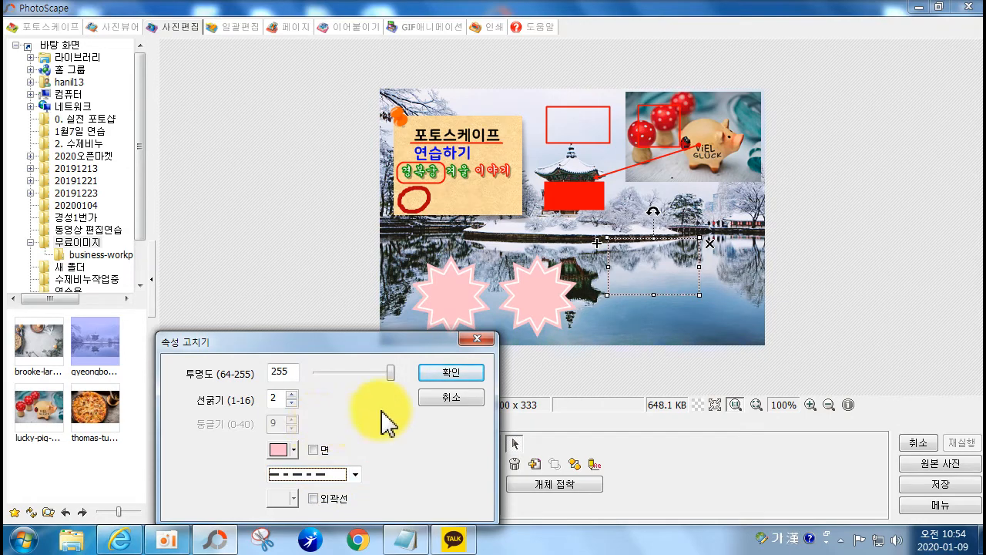
{"action": "left_click", "coordinate": [458, 397]}
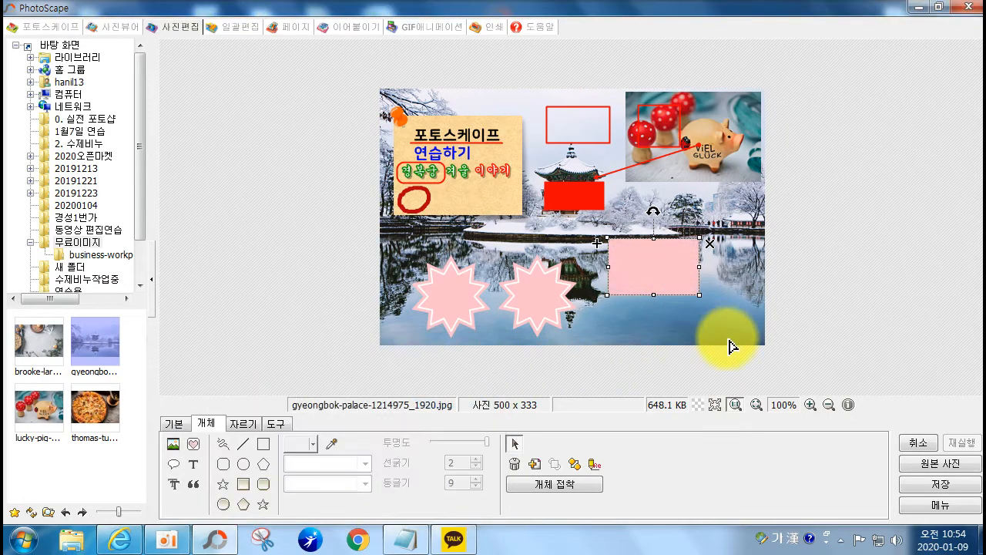
{"action": "left_click", "coordinate": [788, 307]}
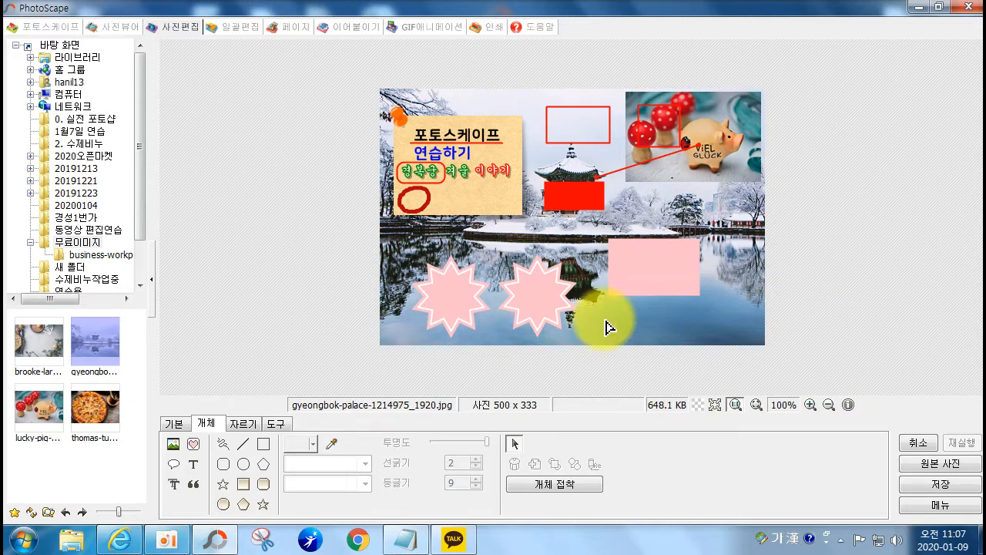
- Try a free crop of about 295 x 197 around the pavilion with the objects still separate, and undo it
{"action": "left_click", "coordinate": [243, 425]}
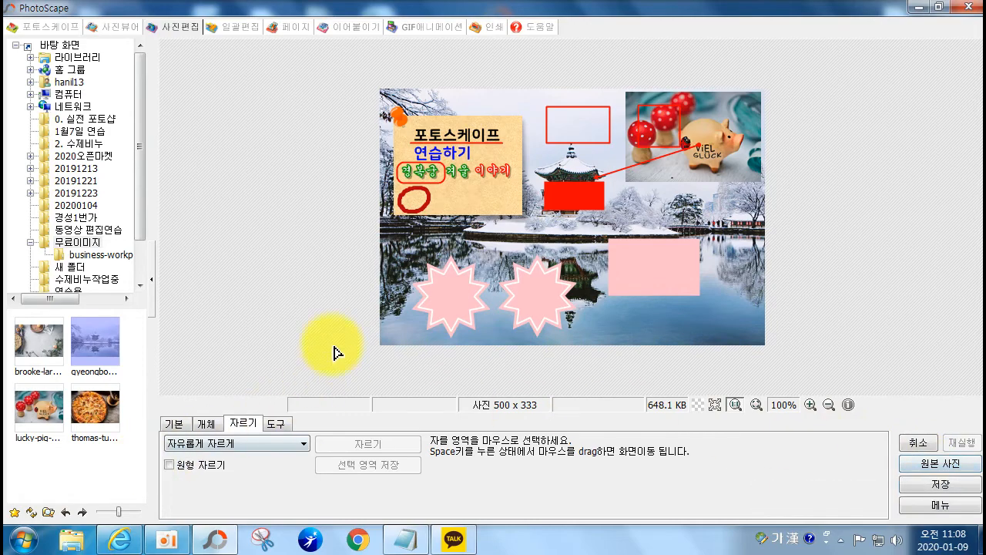
{"action": "left_click_drag", "start_coordinate": [473, 131], "coordinate": [701, 284]}
{"action": "double_click", "coordinate": [693, 285]}
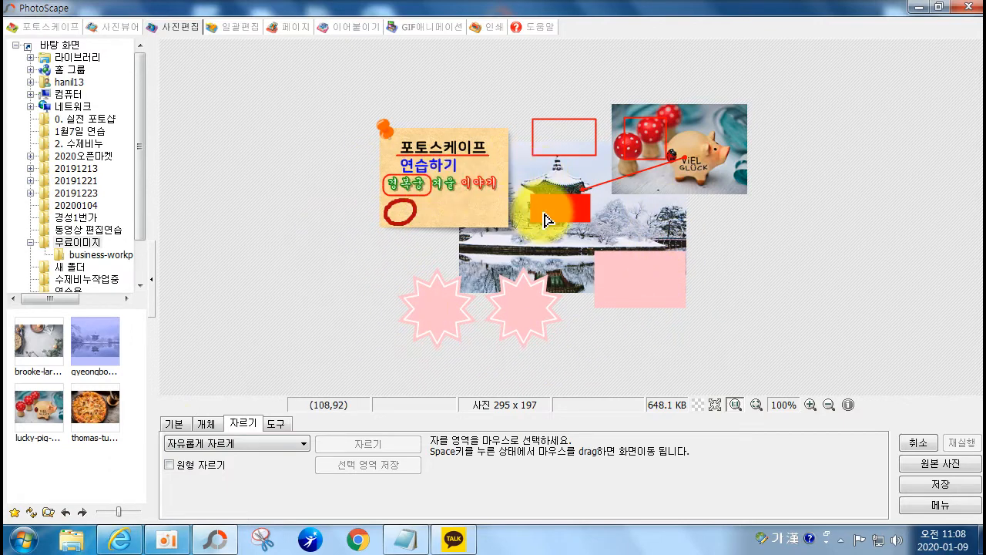
{"action": "key", "text": "ctrl+z"}
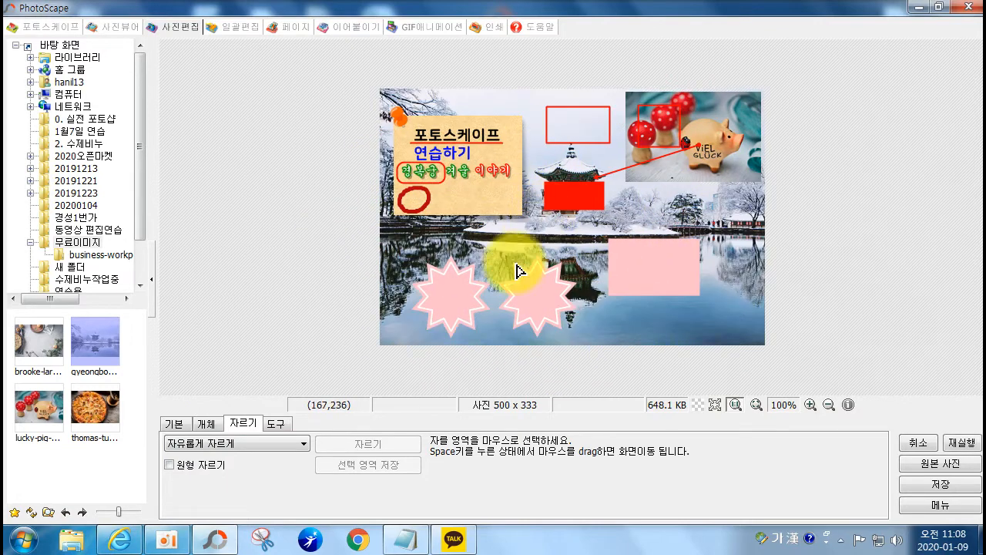
- Merge all placed objects into the photo with 개체 접착 and check whether they can still be selected
{"action": "left_click", "coordinate": [205, 424]}
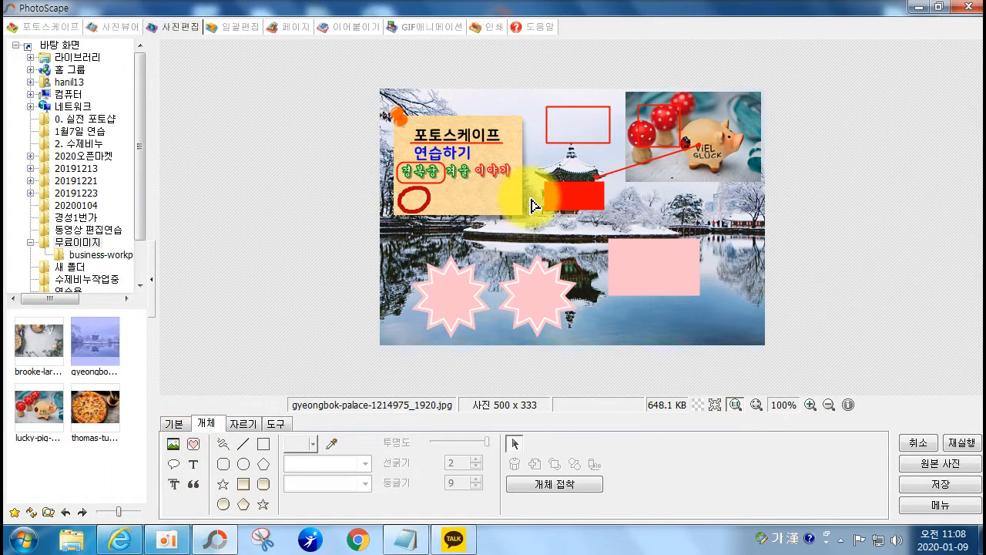
{"action": "left_click", "coordinate": [549, 486]}
{"action": "left_click_drag", "start_coordinate": [395, 110], "coordinate": [675, 269]}
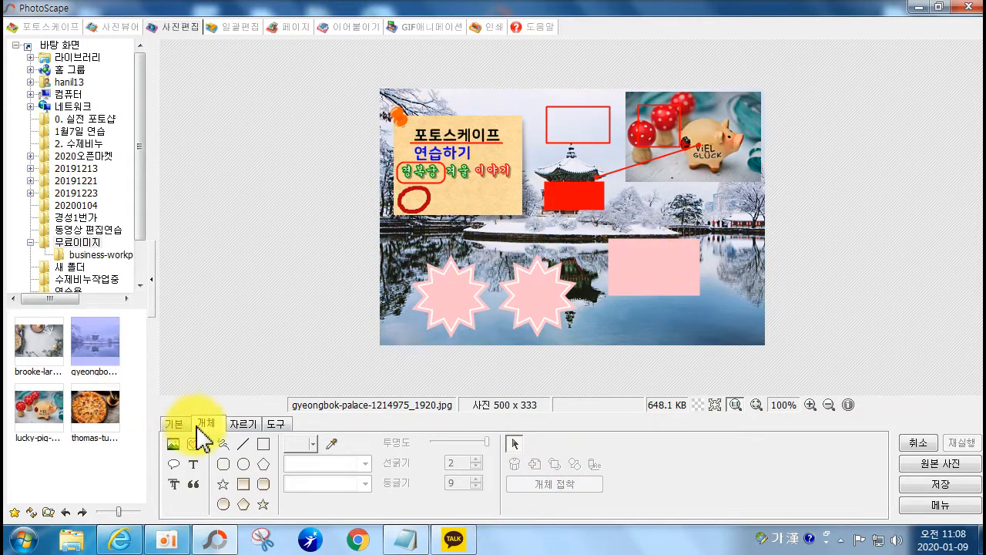
- Try a free crop of about 300 x 196 around the pavilion on the merged photo, and undo it
{"action": "left_click", "coordinate": [241, 424]}
{"action": "left_click_drag", "start_coordinate": [450, 139], "coordinate": [682, 290]}
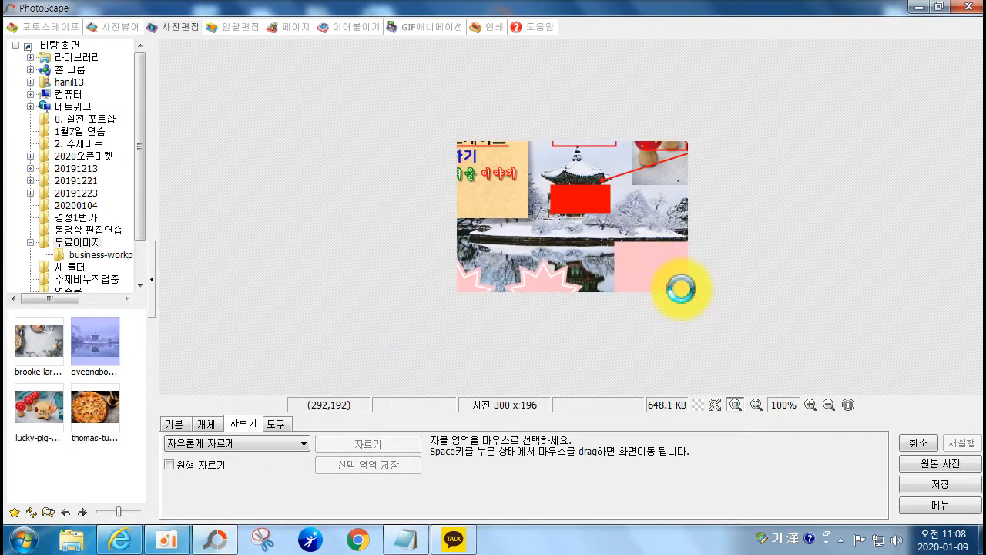
{"action": "key", "text": "ctrl+z"}
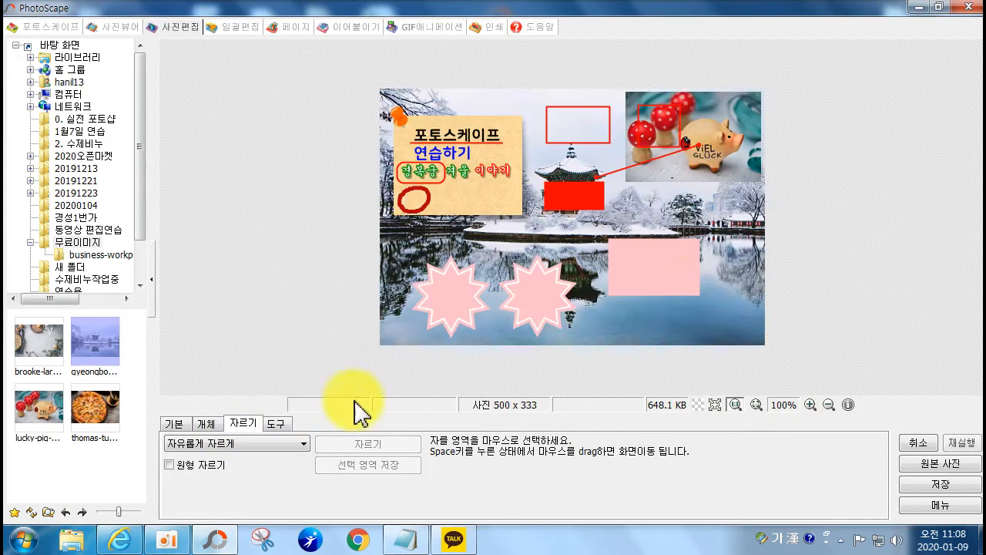
- Discard all edits and restore the original Gyeongbok Palace photo
{"action": "left_click", "coordinate": [206, 424]}
{"action": "left_click_drag", "start_coordinate": [447, 192], "coordinate": [551, 229]}
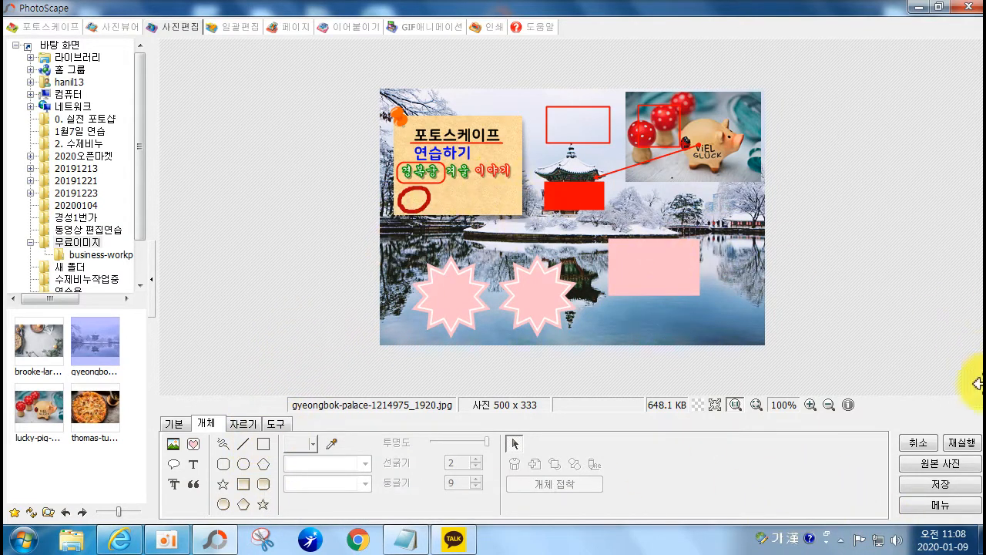
{"action": "left_click", "coordinate": [964, 463]}
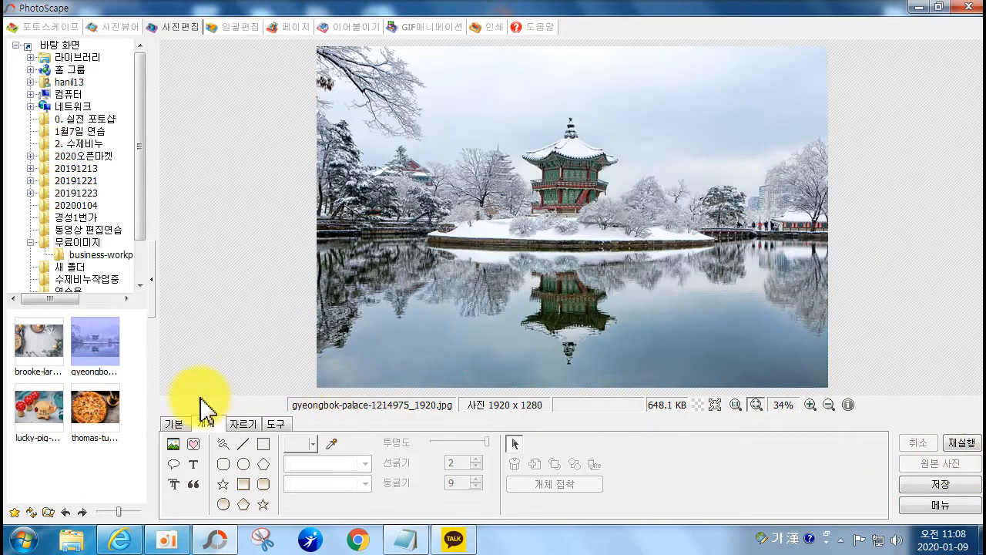
- Look through the available crop ratios and set the crop ratio to 1:1
{"action": "left_click", "coordinate": [244, 424]}
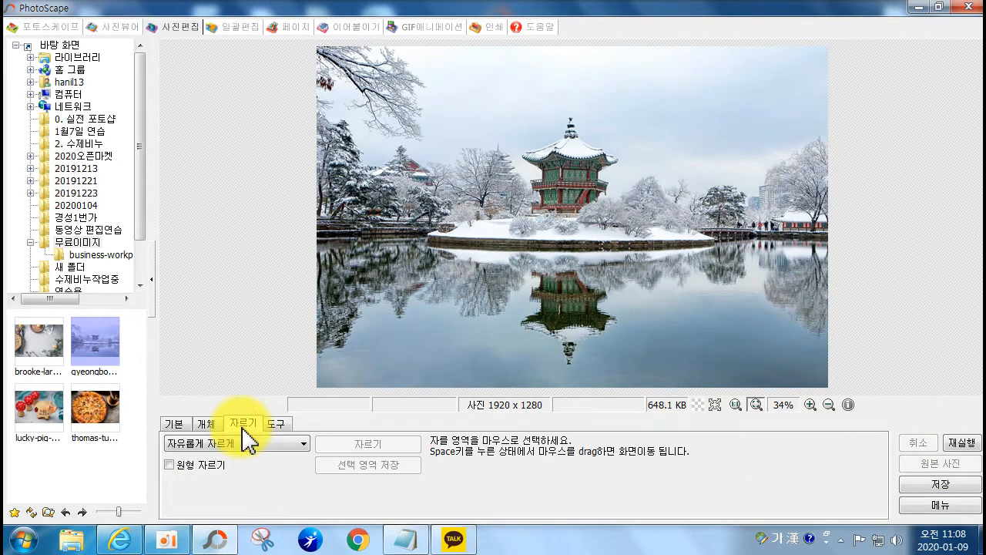
{"action": "left_click", "coordinate": [228, 448]}
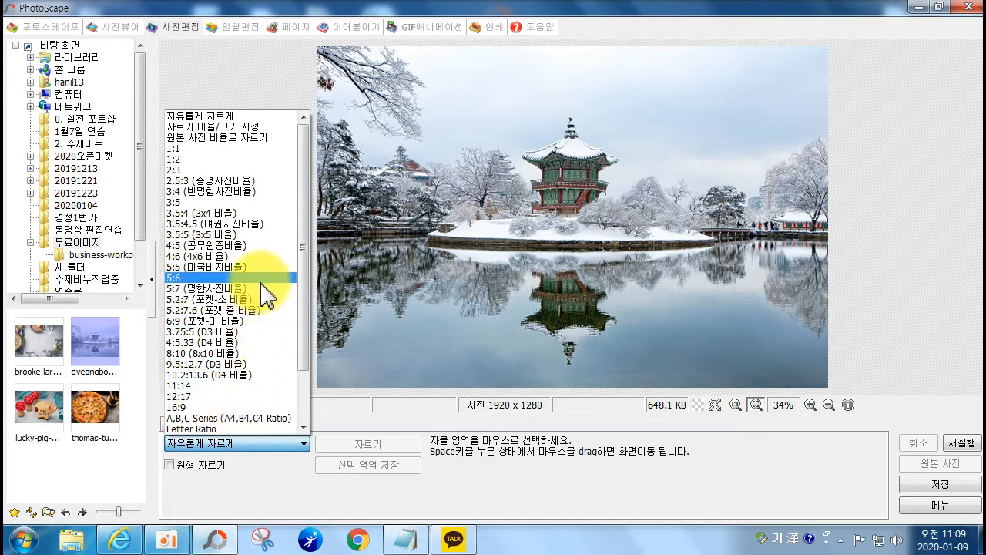
{"action": "scroll", "coordinate": [262, 262], "scroll_direction": "down", "scroll_amount": 3}
{"action": "scroll", "coordinate": [242, 319], "scroll_direction": "up", "scroll_amount": 3}
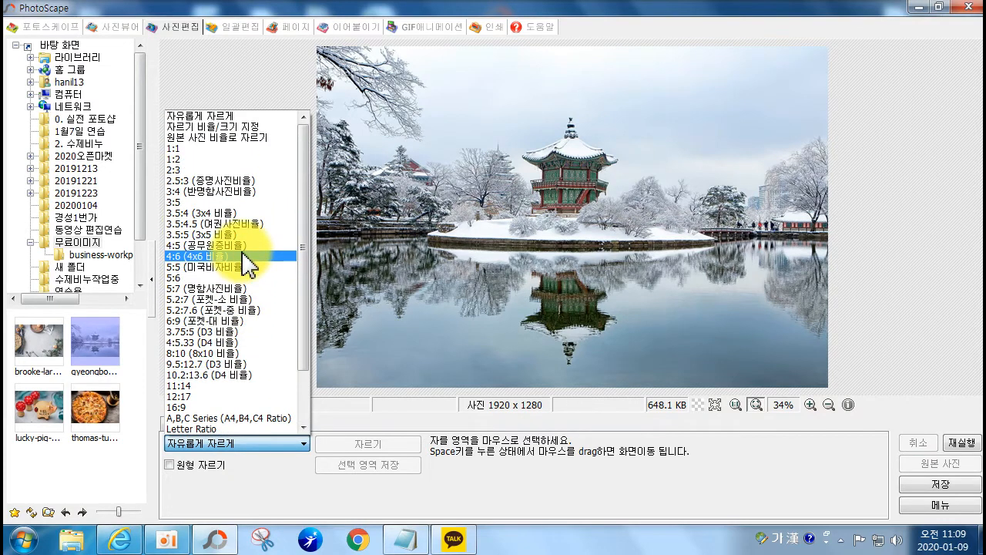
{"action": "left_click", "coordinate": [177, 149]}
- Try a square crop of about 1196 x 1196 centred on the pavilion, and undo it
{"action": "left_click_drag", "start_coordinate": [385, 57], "coordinate": [706, 376]}
{"action": "left_click_drag", "start_coordinate": [558, 253], "coordinate": [580, 243]}
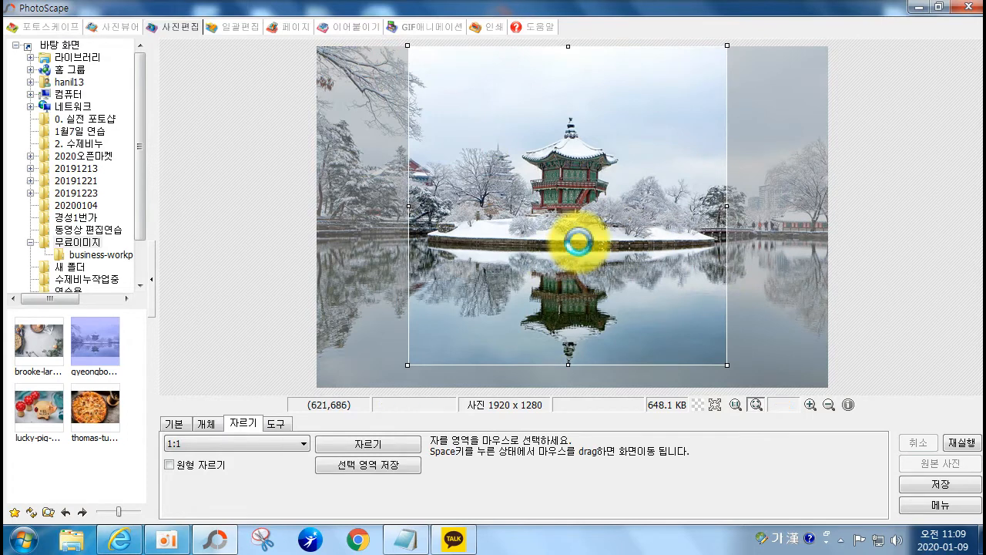
{"action": "double_click", "coordinate": [578, 242]}
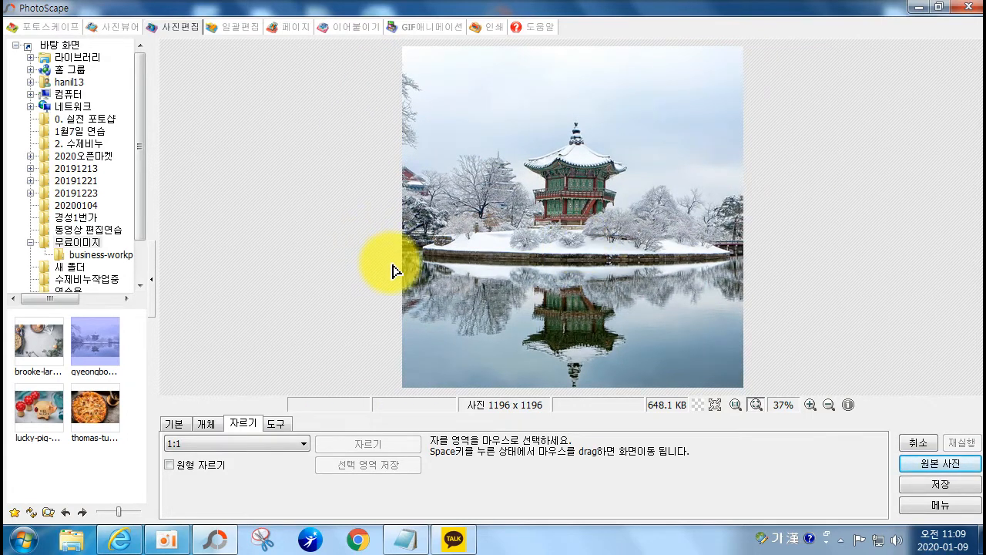
{"action": "key", "text": "ctrl+z"}
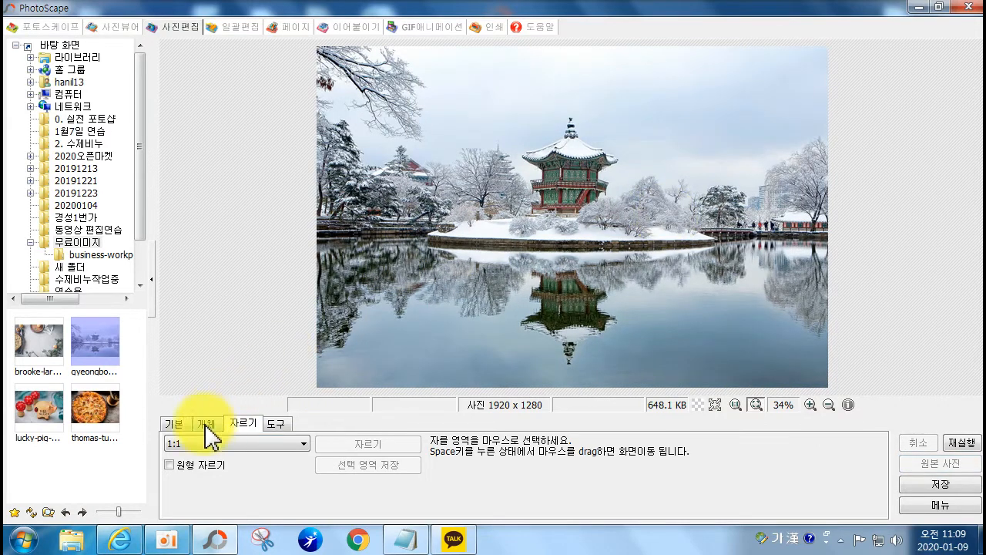
- Crop the photo to a 1280 x 1280 circle around the pavilion with 원형 자르기 enabled
{"action": "left_click", "coordinate": [182, 465]}
{"action": "left_click_drag", "start_coordinate": [412, 46], "coordinate": [741, 322]}
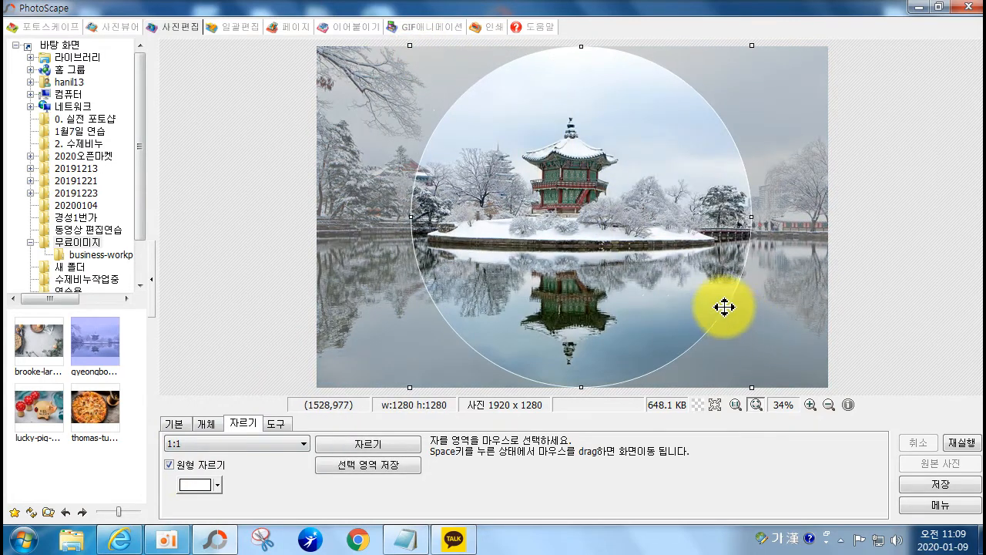
{"action": "left_click_drag", "start_coordinate": [692, 281], "coordinate": [674, 282]}
{"action": "double_click", "coordinate": [661, 283]}
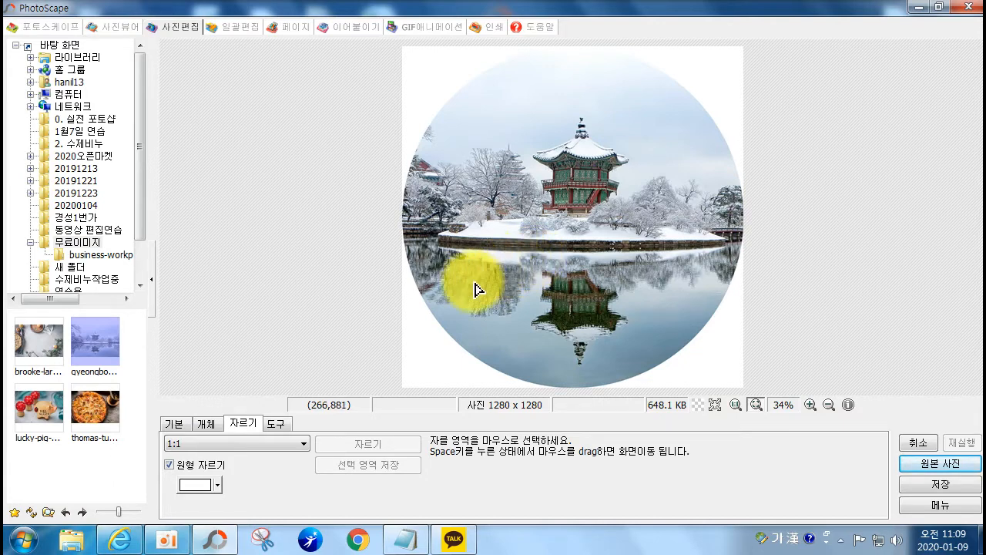
- Bring up the 도구 retouching tools and open the lucky-pig photo, discarding the unsaved palace edits
{"action": "left_click", "coordinate": [276, 424]}
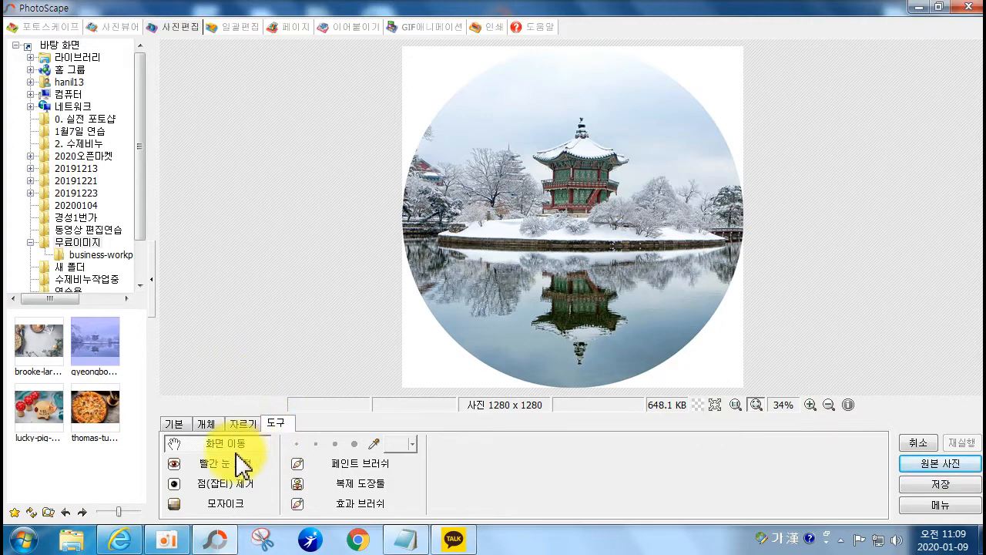
{"action": "left_click", "coordinate": [47, 437]}
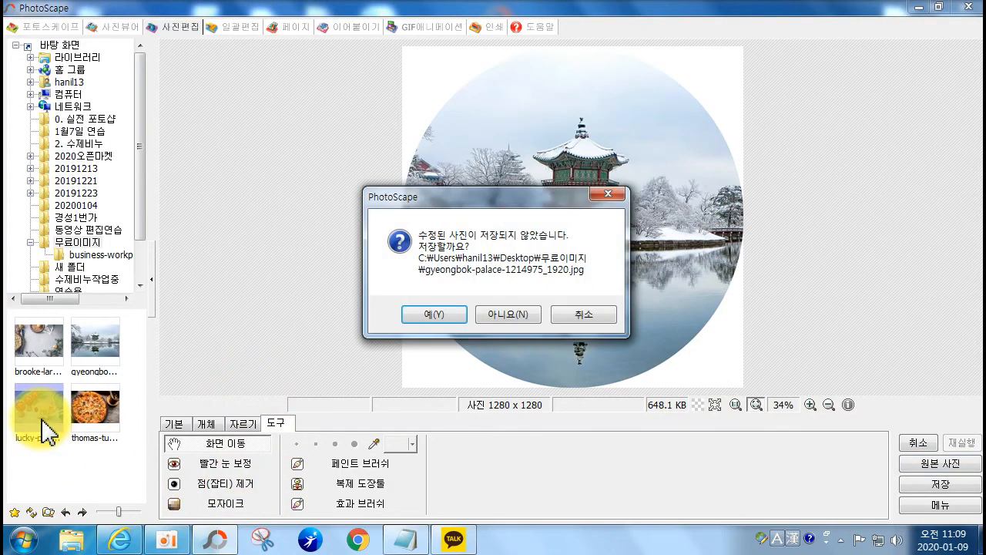
{"action": "left_click", "coordinate": [494, 316]}
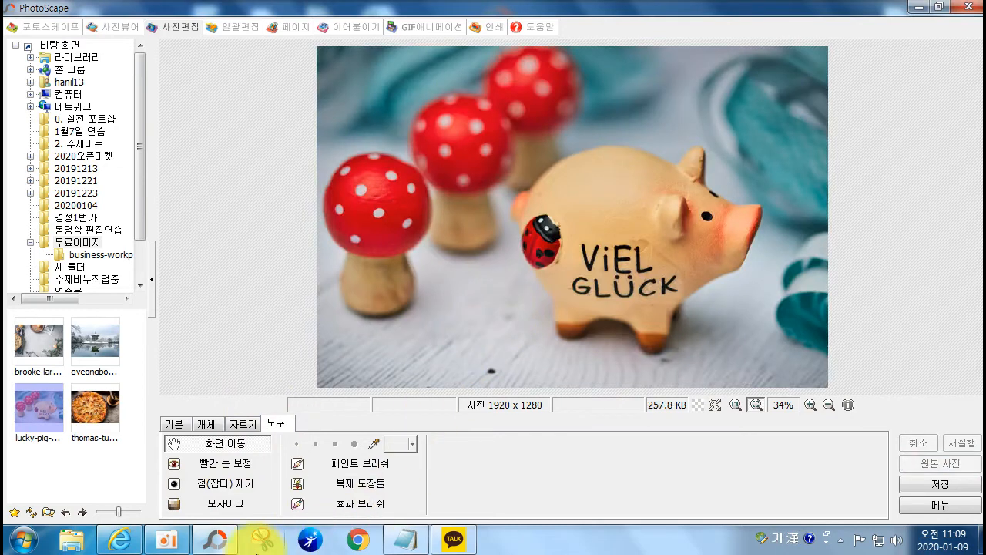
- Try 빨간 눈 보정 on the ladybug and around the pig's feet, and undo the corrections
{"action": "left_click", "coordinate": [202, 466]}
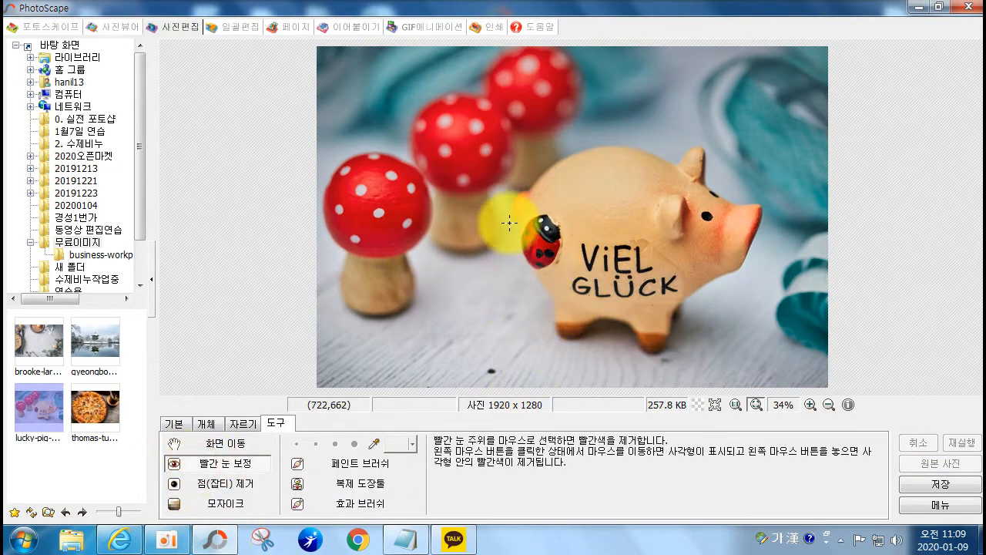
{"action": "left_click_drag", "start_coordinate": [502, 205], "coordinate": [600, 286]}
{"action": "key", "text": "ctrl+z"}
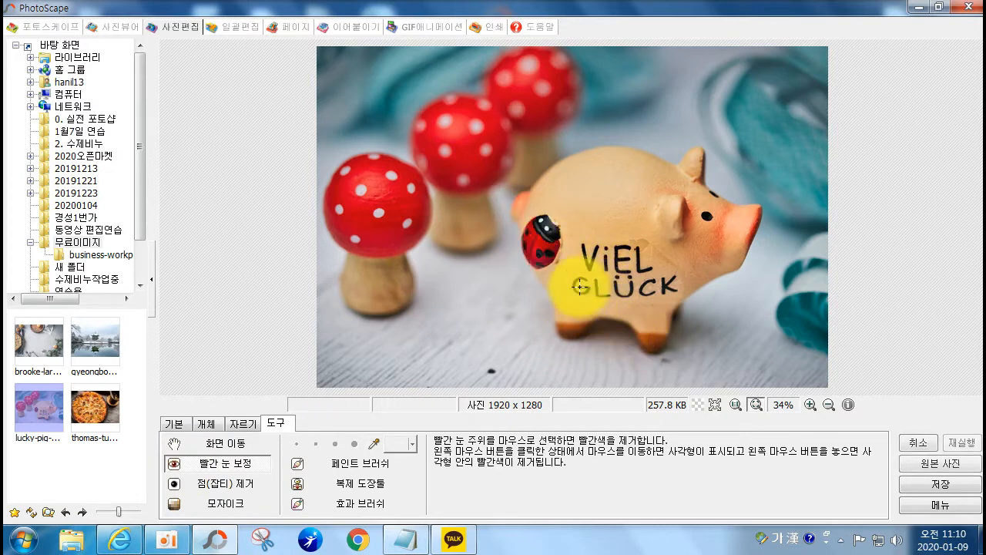
{"action": "left_click_drag", "start_coordinate": [501, 207], "coordinate": [597, 280]}
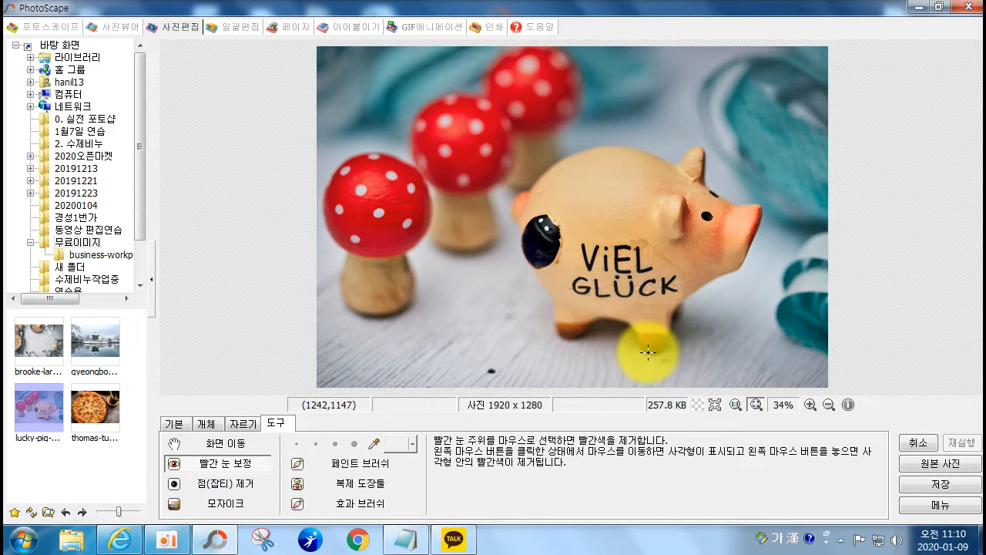
{"action": "left_click_drag", "start_coordinate": [548, 306], "coordinate": [708, 389]}
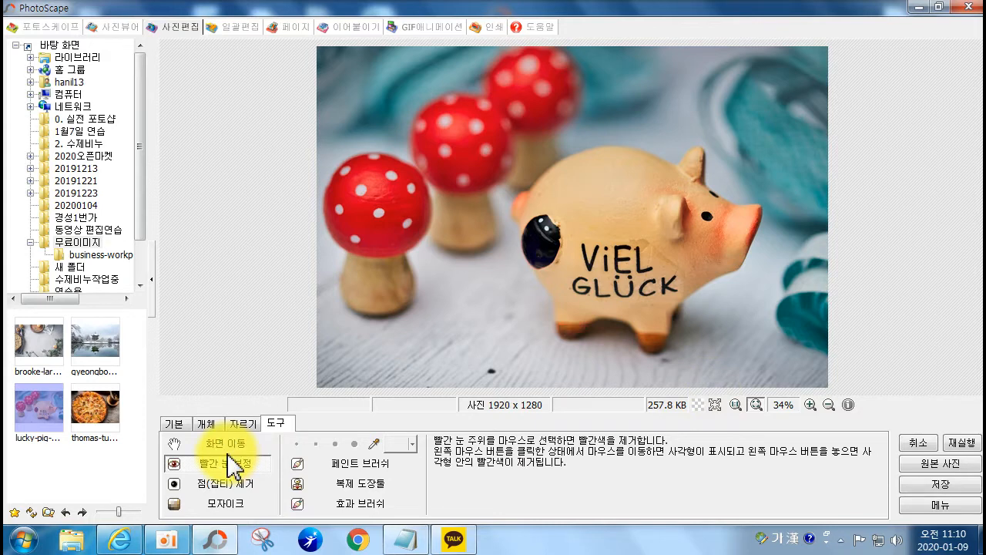
{"action": "key", "text": "ctrl+z"}
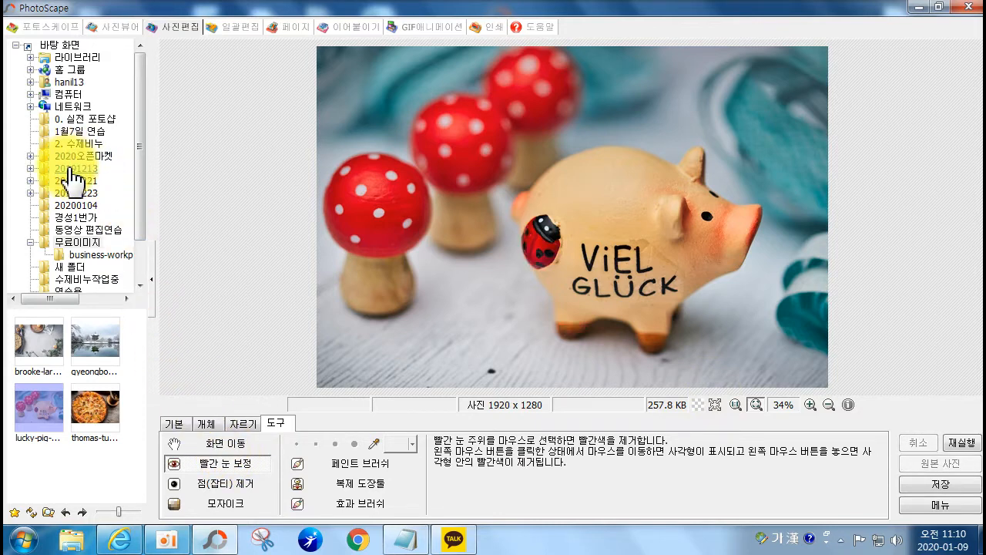
- Open redeye.jpg from the 0. 실전 포토샵 folder
{"action": "left_click_drag", "start_coordinate": [140, 226], "coordinate": [143, 188]}
{"action": "left_click", "coordinate": [48, 45]}
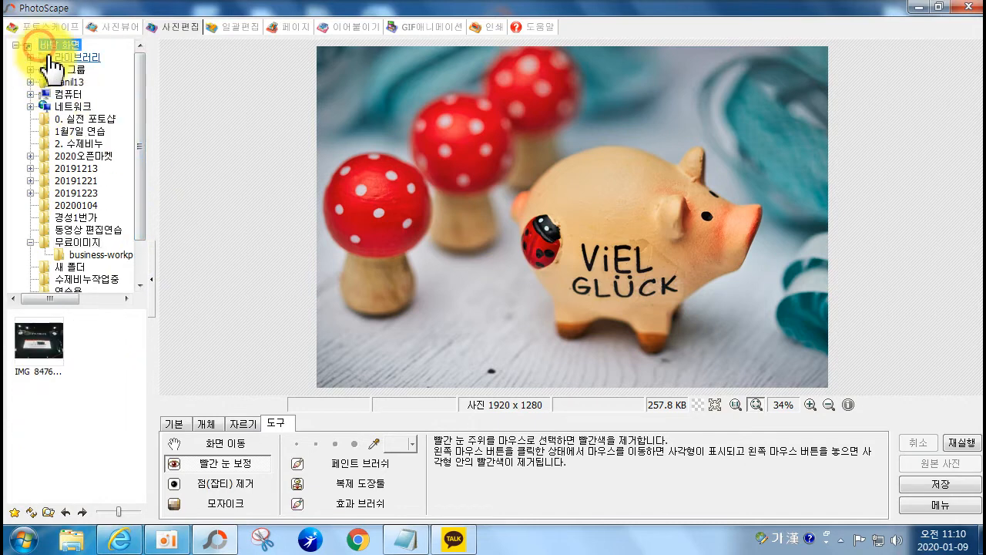
{"action": "left_click", "coordinate": [92, 117]}
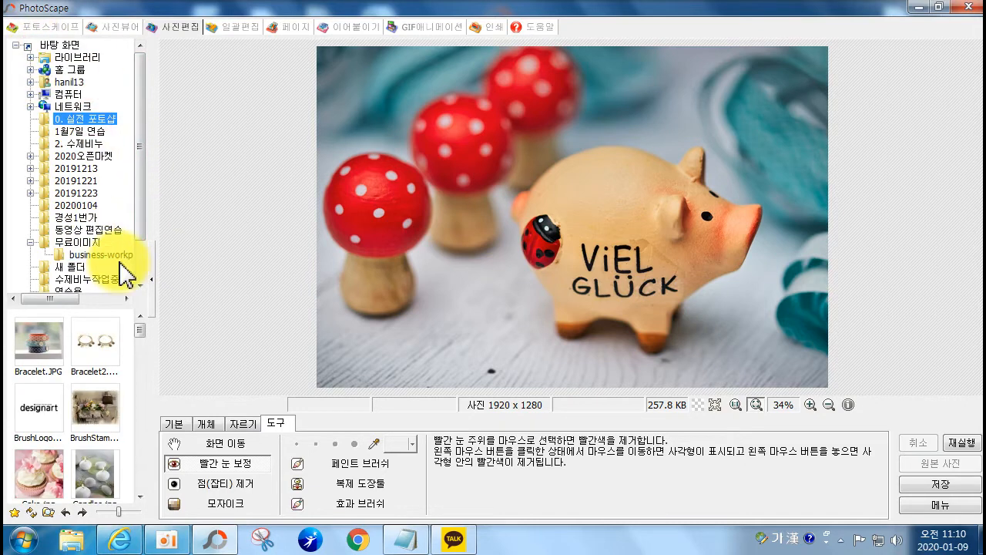
{"action": "left_click_drag", "start_coordinate": [139, 330], "coordinate": [137, 383]}
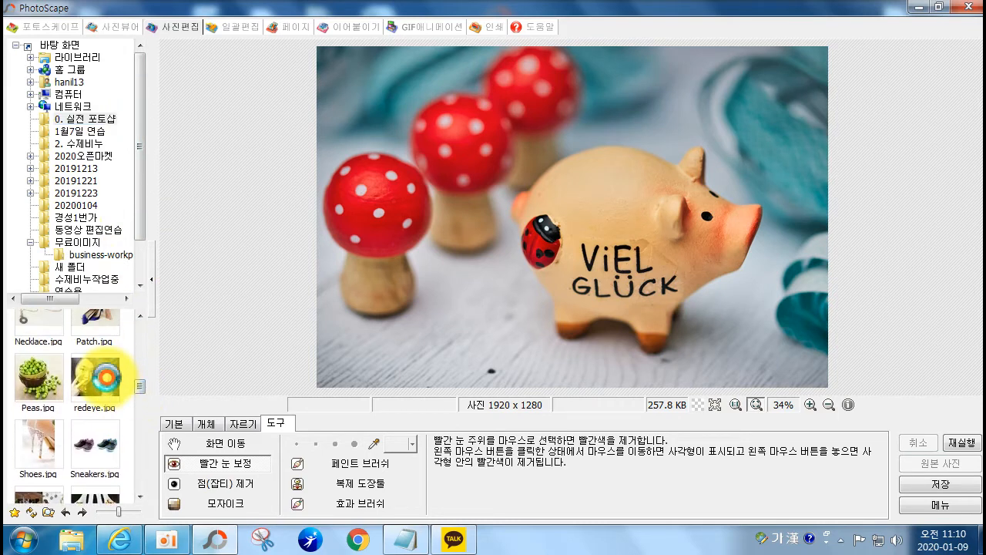
{"action": "left_click", "coordinate": [95, 373]}
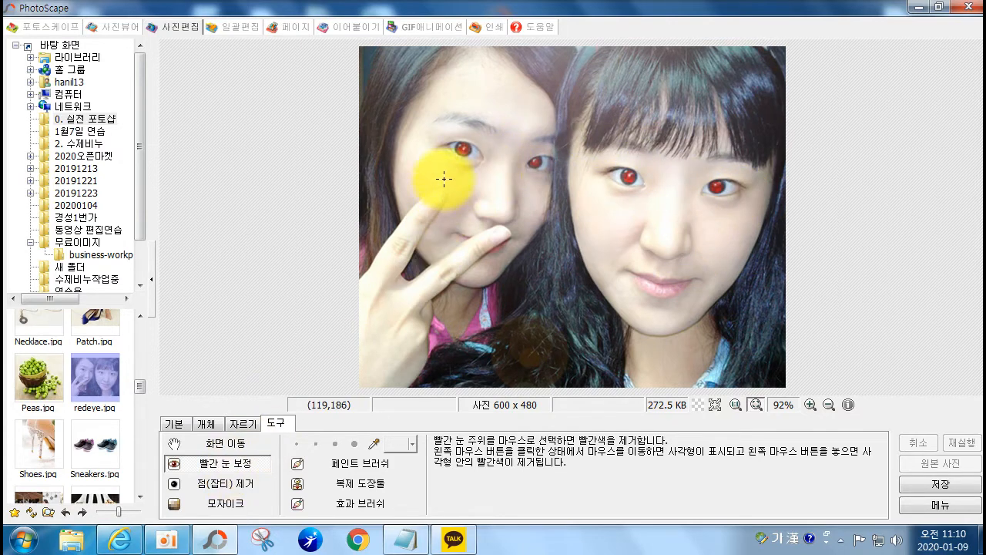
- Remove the red from all four eyes in the portrait with 빨간 눈 보정
{"action": "left_click_drag", "start_coordinate": [466, 155], "coordinate": [467, 155]}
{"action": "left_click_drag", "start_coordinate": [528, 145], "coordinate": [560, 177]}
{"action": "left_click_drag", "start_coordinate": [623, 154], "coordinate": [654, 198]}
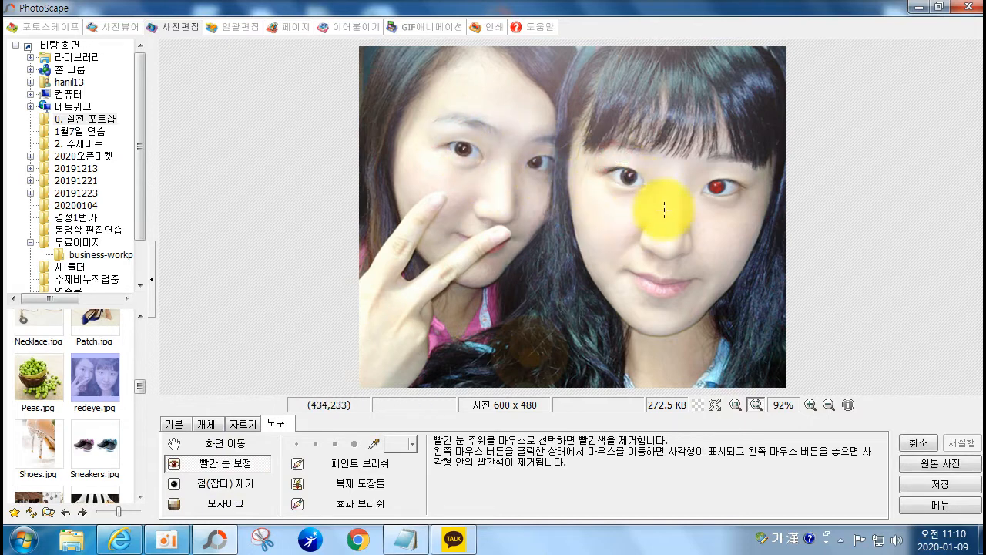
{"action": "left_click_drag", "start_coordinate": [697, 173], "coordinate": [734, 198]}
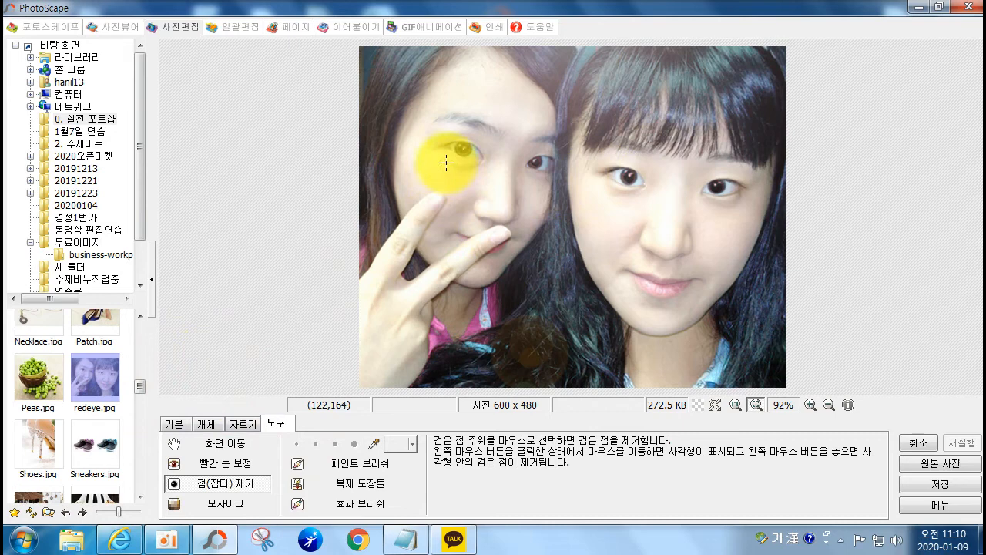
- Apply 점(잡티) 제거 to the left girl's cheek and fingers and across the right girl's eyes
{"action": "left_click_drag", "start_coordinate": [445, 162], "coordinate": [443, 192]}
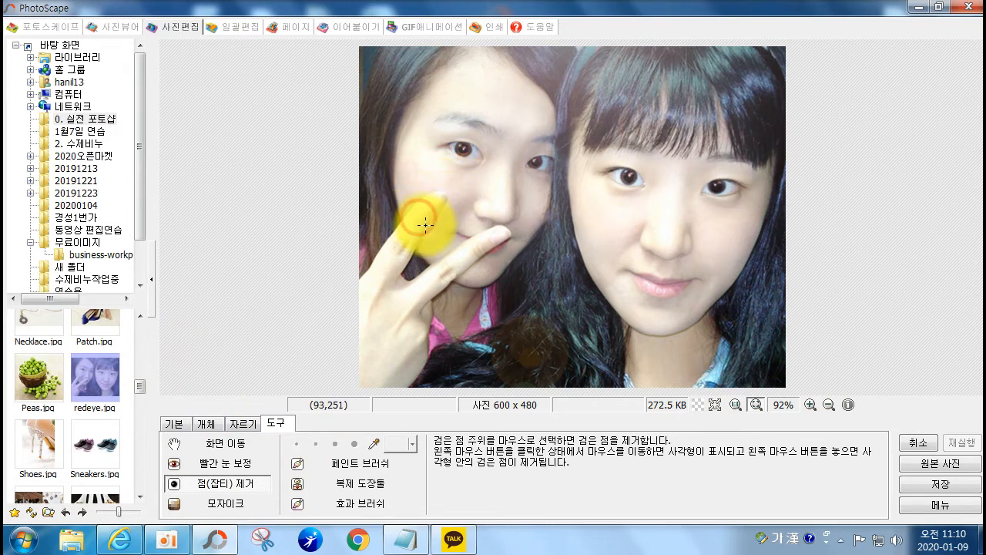
{"action": "left_click_drag", "start_coordinate": [394, 241], "coordinate": [412, 231]}
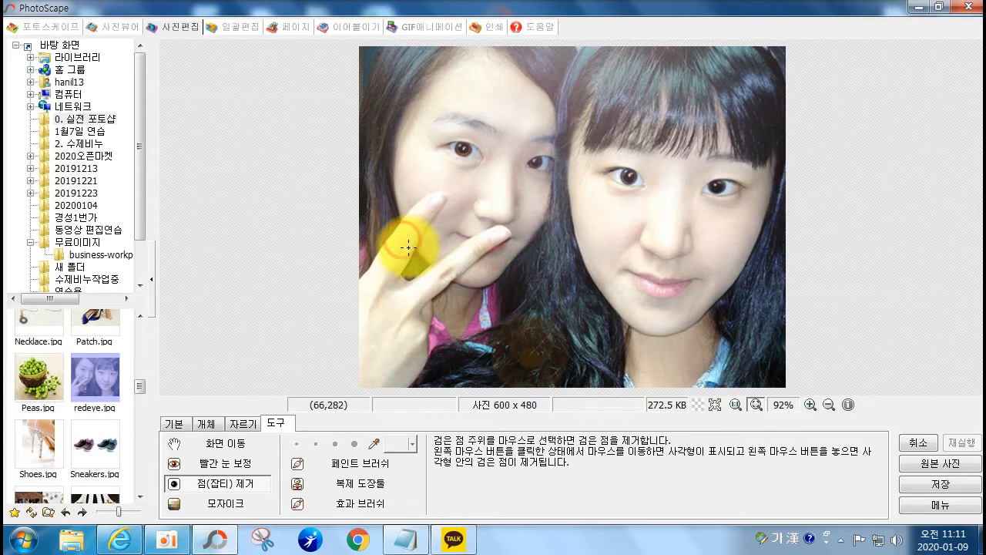
{"action": "left_click", "coordinate": [174, 509]}
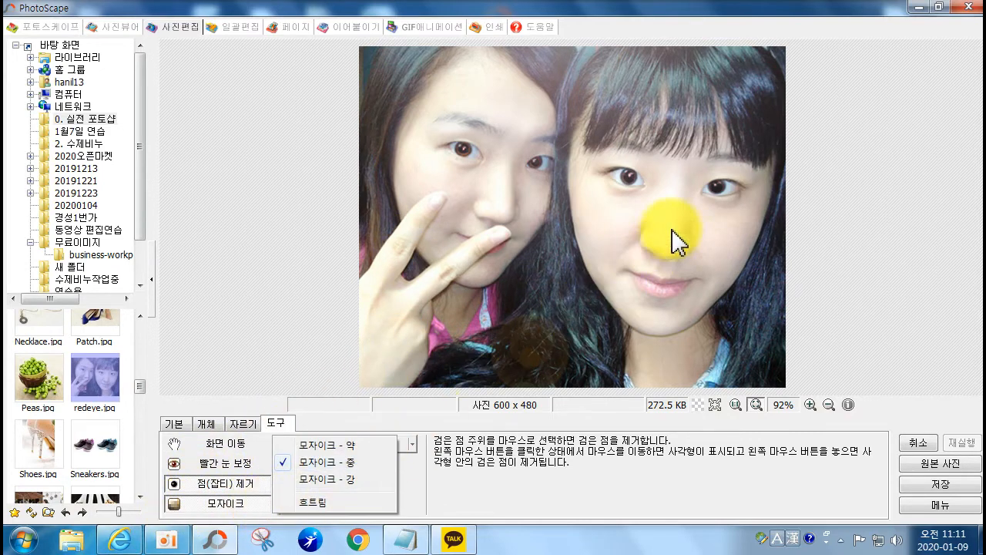
{"action": "left_click_drag", "start_coordinate": [606, 163], "coordinate": [765, 204]}
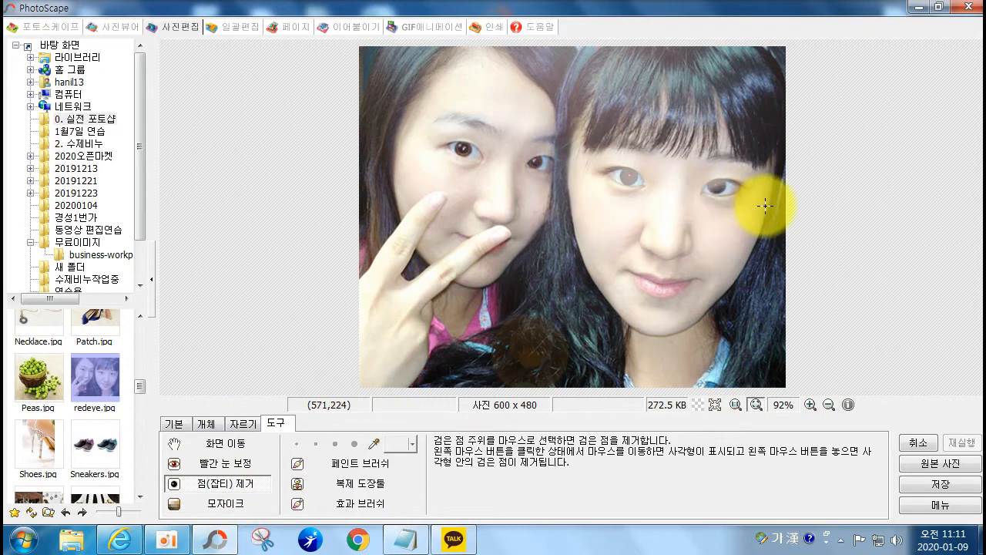
- Pixelate the right girl's eyes with 모자이크 - 중 and the left girl's eyes with 모자이크 - 약
{"action": "left_click", "coordinate": [185, 503]}
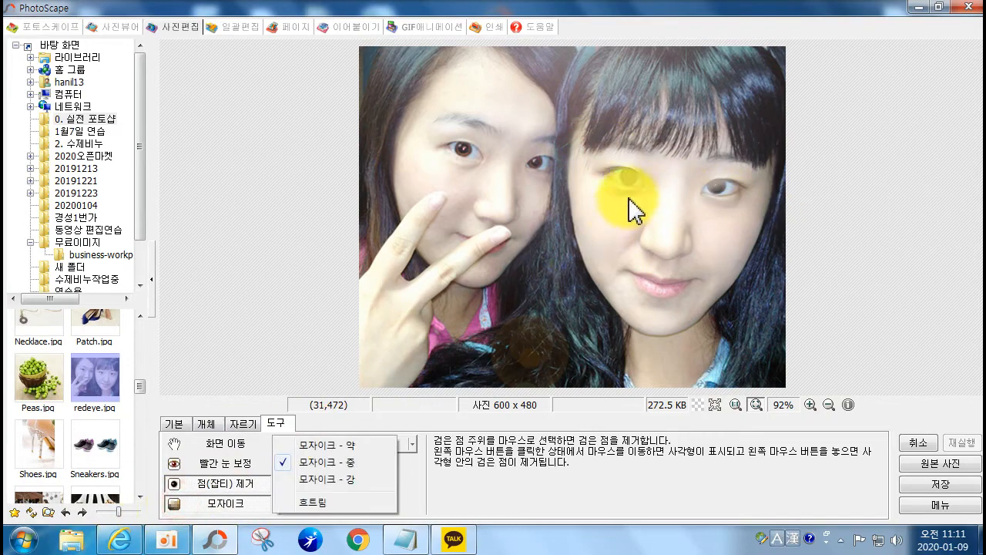
{"action": "left_click", "coordinate": [331, 466]}
{"action": "left_click_drag", "start_coordinate": [578, 151], "coordinate": [767, 213]}
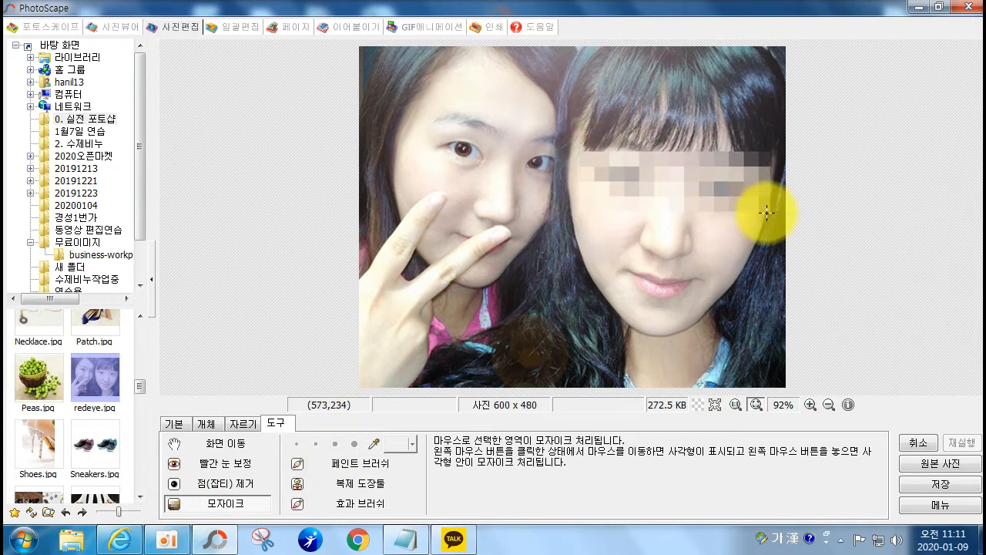
{"action": "left_click", "coordinate": [258, 507]}
{"action": "left_click", "coordinate": [322, 462]}
{"action": "left_click_drag", "start_coordinate": [429, 131], "coordinate": [549, 175]}
- Apply the 흐트림 scatter effect across the right girl's mouth and the adjoining hair
{"action": "left_click", "coordinate": [241, 505]}
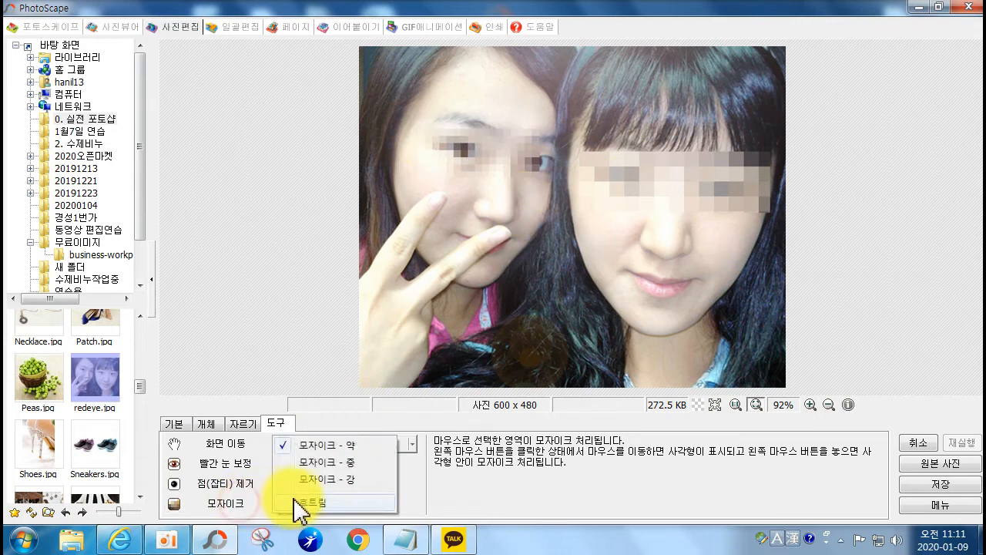
{"action": "left_click", "coordinate": [309, 503]}
{"action": "left_click_drag", "start_coordinate": [511, 254], "coordinate": [756, 304]}
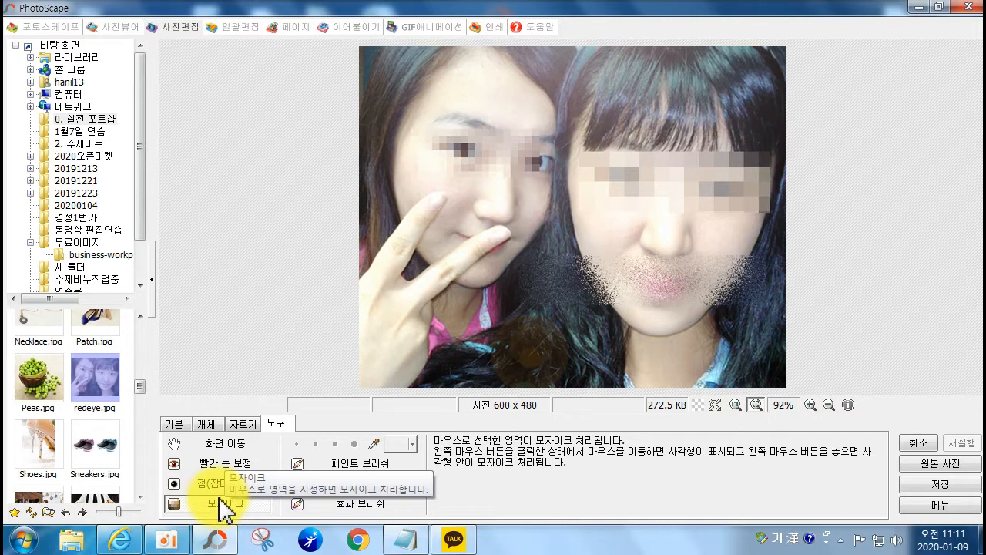
- Paint a curly olive stroke across the left girl's fingers and chin with 페인트 브러쉬 at the second brush size
{"action": "left_click", "coordinate": [301, 464]}
{"action": "left_click", "coordinate": [316, 444]}
{"action": "left_click", "coordinate": [428, 233]}
{"action": "mouse_move", "coordinate": [442, 268]}
{"action": "left_mouse_down"}
{"action": "mouse_move", "coordinate": [484, 231]}
{"action": "mouse_move", "coordinate": [491, 243]}
{"action": "mouse_move", "coordinate": [569, 210]}
{"action": "left_mouse_up"}
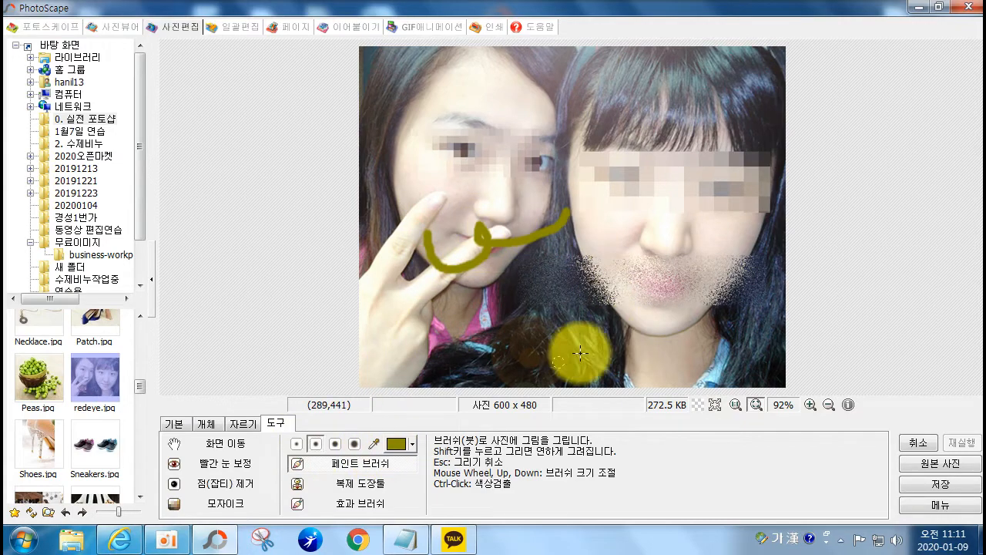
- Clone the left girl's raised fingers onto the hair beside the right girl's chin with 복제 도장툴
{"action": "left_click", "coordinate": [329, 488]}
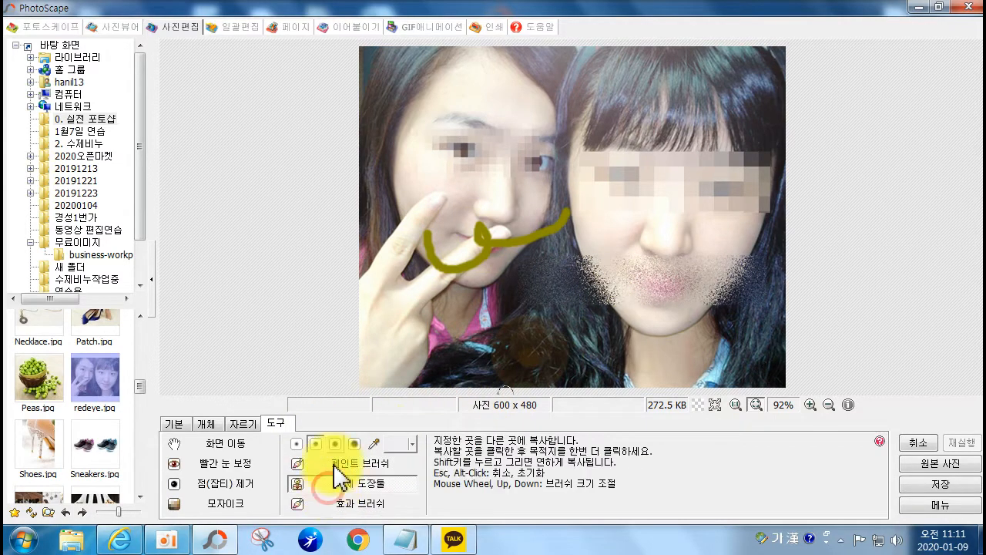
{"action": "left_click", "coordinate": [433, 190]}
{"action": "mouse_move", "coordinate": [590, 286]}
{"action": "left_mouse_down"}
{"action": "mouse_move", "coordinate": [609, 250]}
{"action": "mouse_move", "coordinate": [598, 285]}
{"action": "mouse_move", "coordinate": [620, 252]}
{"action": "mouse_move", "coordinate": [596, 282]}
{"action": "mouse_move", "coordinate": [605, 254]}
{"action": "mouse_move", "coordinate": [558, 313]}
{"action": "mouse_move", "coordinate": [581, 294]}
{"action": "mouse_move", "coordinate": [592, 299]}
{"action": "mouse_move", "coordinate": [584, 317]}
{"action": "mouse_move", "coordinate": [598, 323]}
{"action": "mouse_move", "coordinate": [603, 309]}
{"action": "mouse_move", "coordinate": [582, 292]}
{"action": "mouse_move", "coordinate": [573, 353]}
{"action": "mouse_move", "coordinate": [560, 355]}
{"action": "mouse_move", "coordinate": [563, 324]}
{"action": "mouse_move", "coordinate": [534, 362]}
{"action": "mouse_move", "coordinate": [557, 353]}
{"action": "mouse_move", "coordinate": [558, 337]}
{"action": "mouse_move", "coordinate": [538, 346]}
{"action": "mouse_move", "coordinate": [526, 374]}
{"action": "mouse_move", "coordinate": [547, 371]}
{"action": "mouse_move", "coordinate": [561, 341]}
{"action": "mouse_move", "coordinate": [552, 380]}
{"action": "mouse_move", "coordinate": [548, 335]}
{"action": "mouse_move", "coordinate": [541, 346]}
{"action": "mouse_move", "coordinate": [587, 304]}
{"action": "mouse_move", "coordinate": [459, 534]}
{"action": "left_mouse_up"}
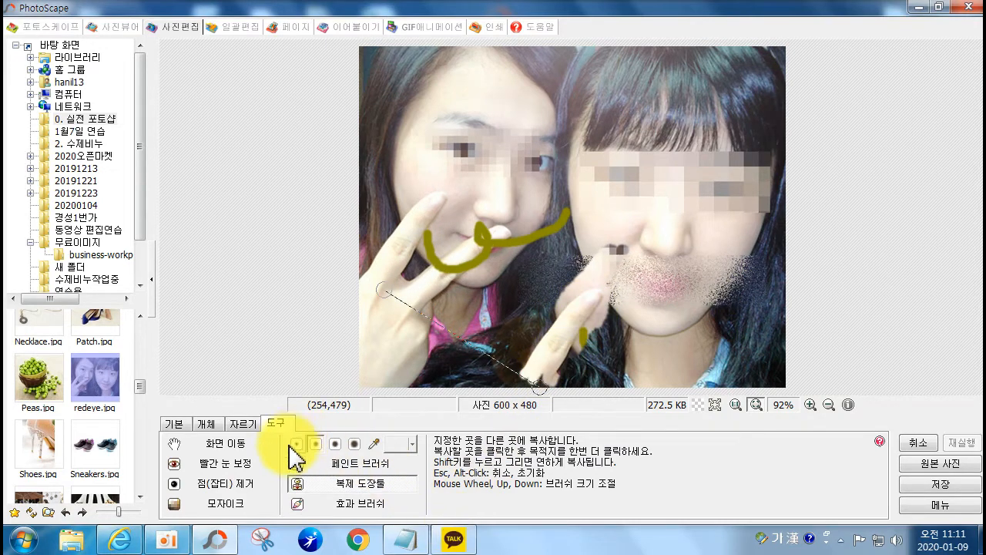
- Brush the 크리스탈 effect over the cloned fingers beside the right girl's chin
{"action": "left_click", "coordinate": [351, 507]}
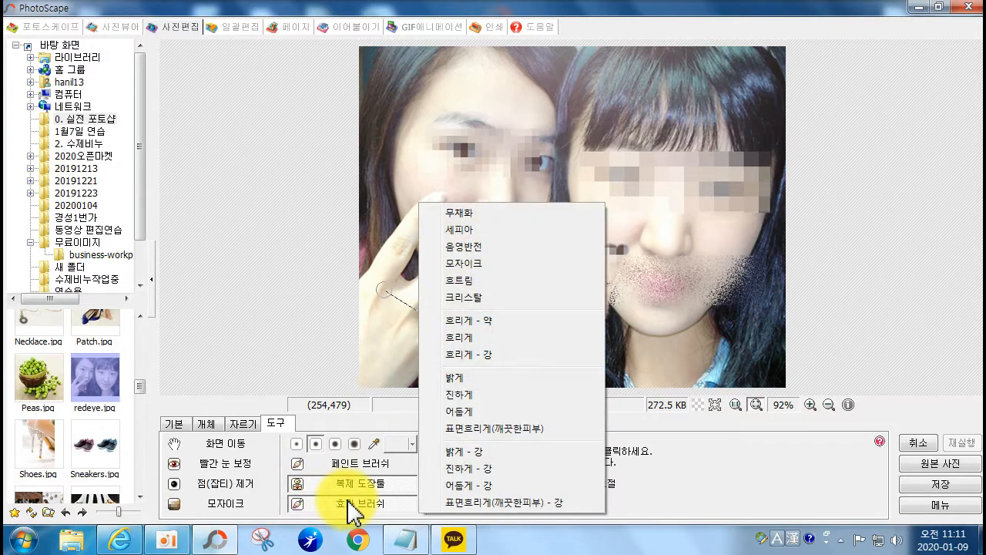
{"action": "left_click", "coordinate": [461, 297]}
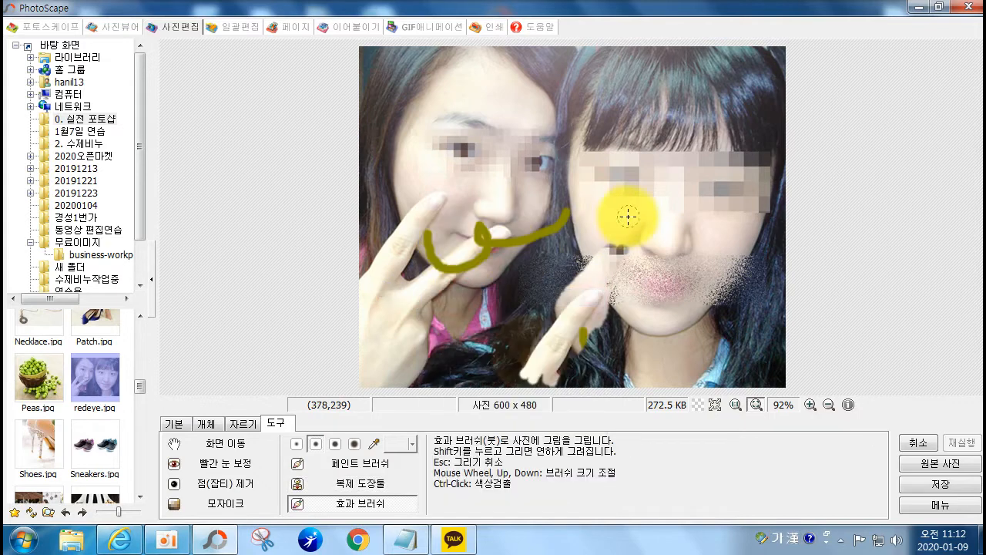
{"action": "mouse_move", "coordinate": [608, 269]}
{"action": "left_mouse_down"}
{"action": "mouse_move", "coordinate": [595, 251]}
{"action": "mouse_move", "coordinate": [541, 297]}
{"action": "mouse_move", "coordinate": [555, 353]}
{"action": "mouse_move", "coordinate": [540, 345]}
{"action": "mouse_move", "coordinate": [537, 360]}
{"action": "mouse_move", "coordinate": [595, 362]}
{"action": "mouse_move", "coordinate": [530, 381]}
{"action": "left_mouse_up"}
- Brush the 모자이크 effect with 효과 브러쉬 over the left girl's lower face and nearby hair
{"action": "left_click", "coordinate": [365, 505]}
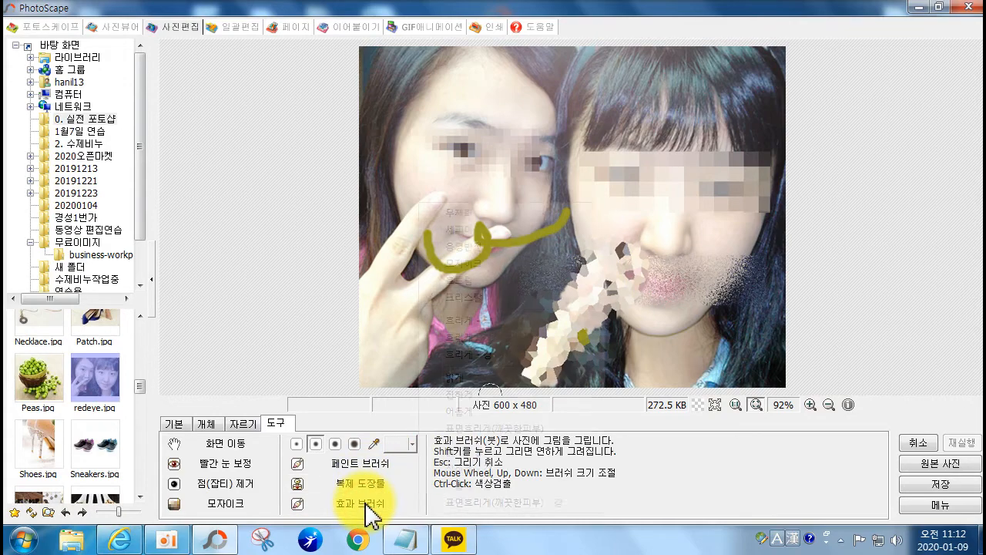
{"action": "left_click", "coordinate": [477, 263]}
{"action": "mouse_move", "coordinate": [569, 209]}
{"action": "left_mouse_down"}
{"action": "mouse_move", "coordinate": [392, 232]}
{"action": "mouse_move", "coordinate": [447, 193]}
{"action": "left_mouse_up"}
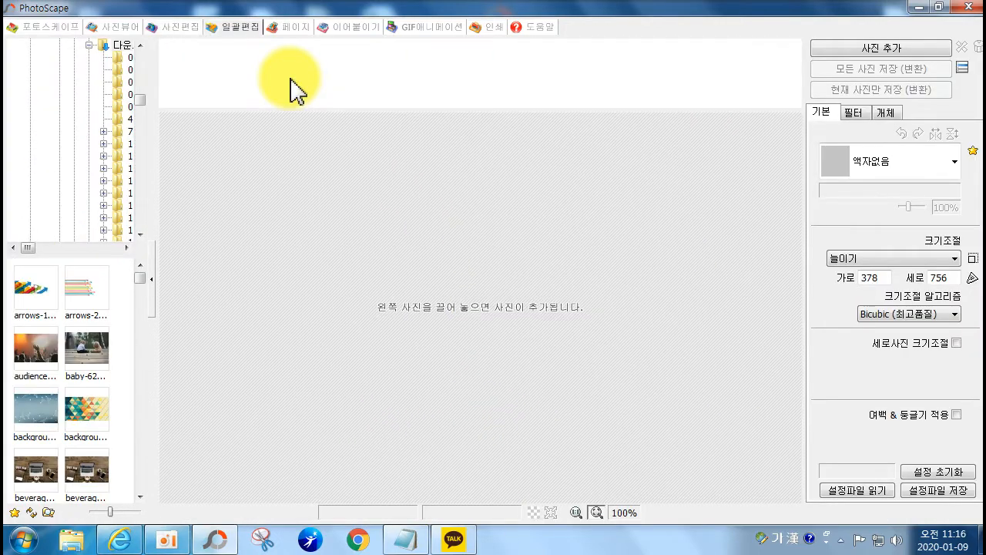
- Add all four photos from the 무료이미지 folder to the batch editing list
{"action": "left_click_drag", "start_coordinate": [142, 97], "coordinate": [137, 219]}
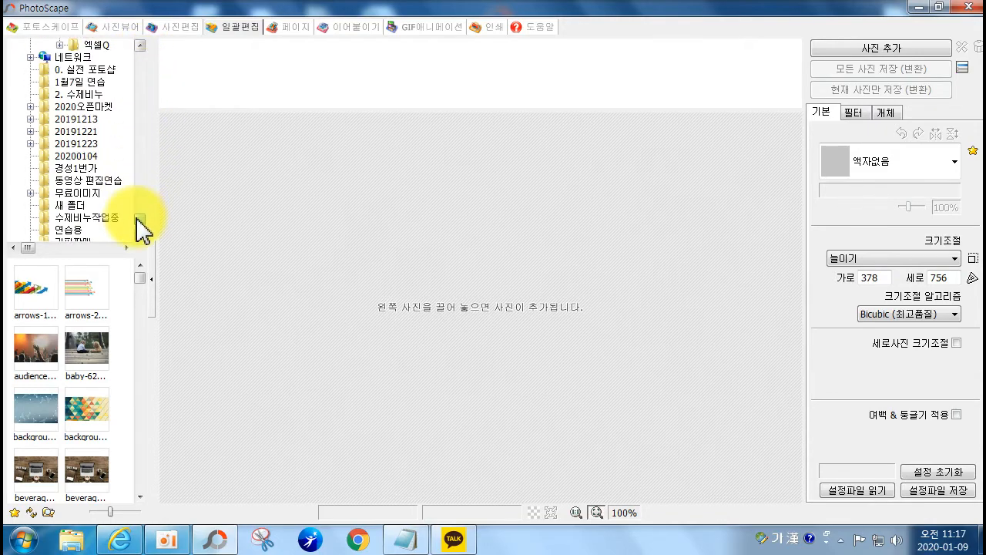
{"action": "double_click", "coordinate": [77, 195]}
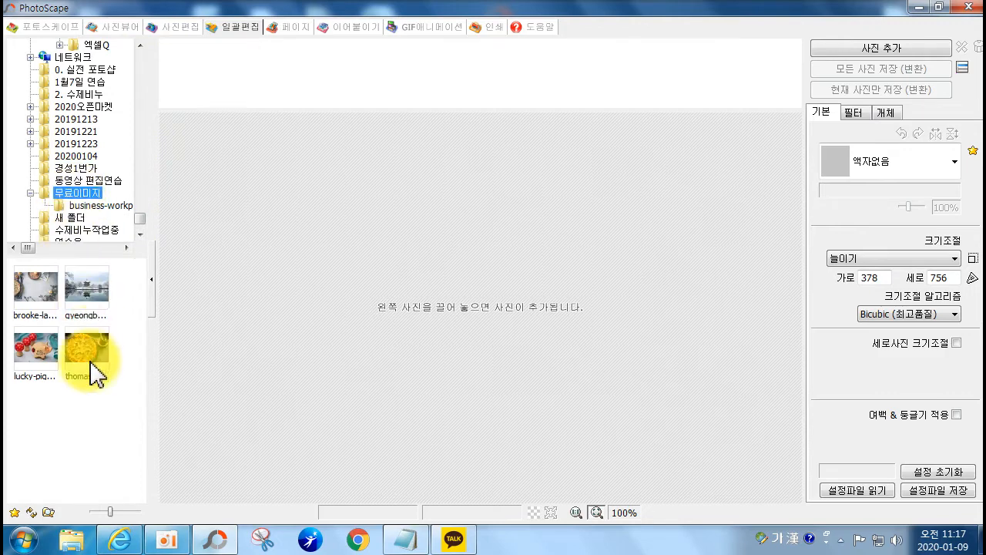
{"action": "left_click_drag", "start_coordinate": [99, 416], "coordinate": [341, 286]}
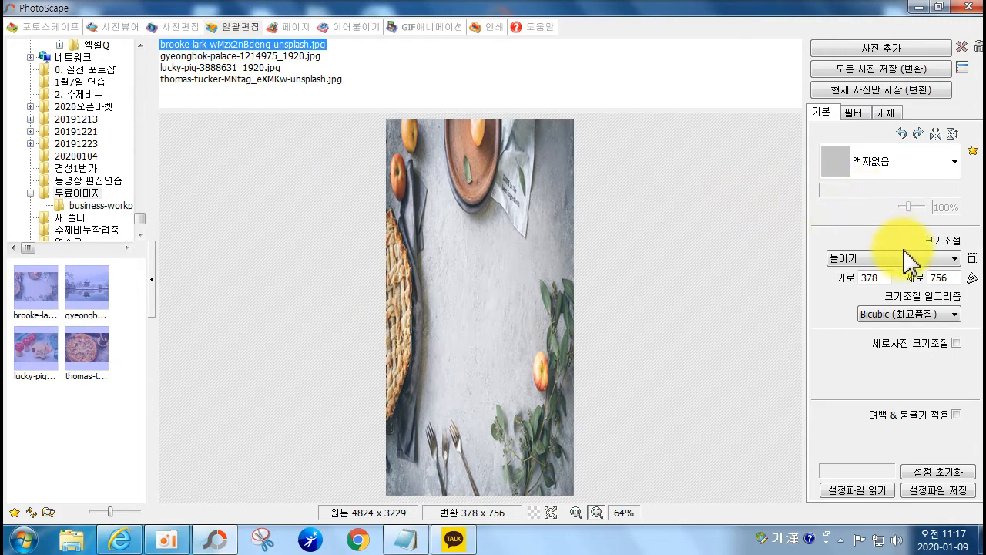
- Set the batch resize mode to 늘이기 with a width of 500 and a height of 500
{"action": "left_click", "coordinate": [878, 262]}
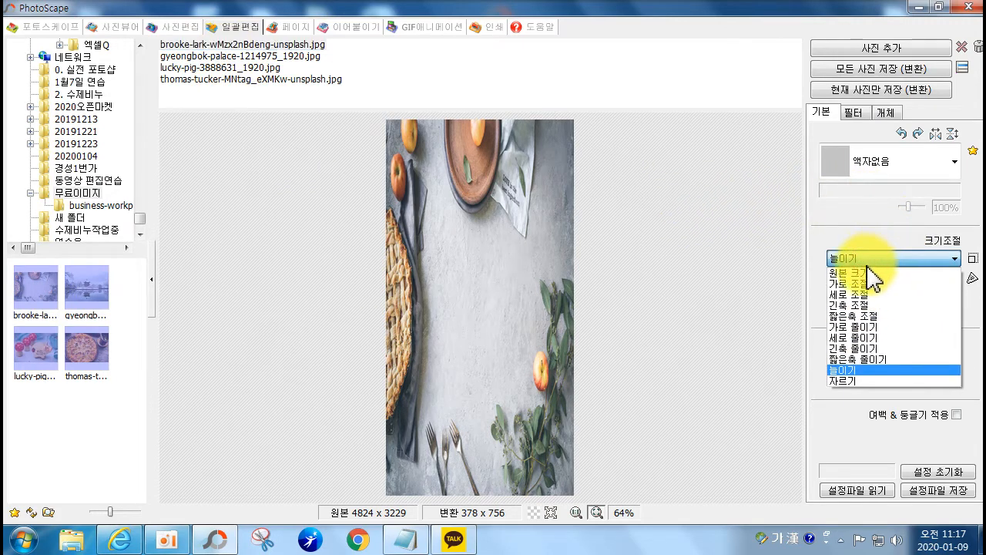
{"action": "left_click", "coordinate": [865, 283]}
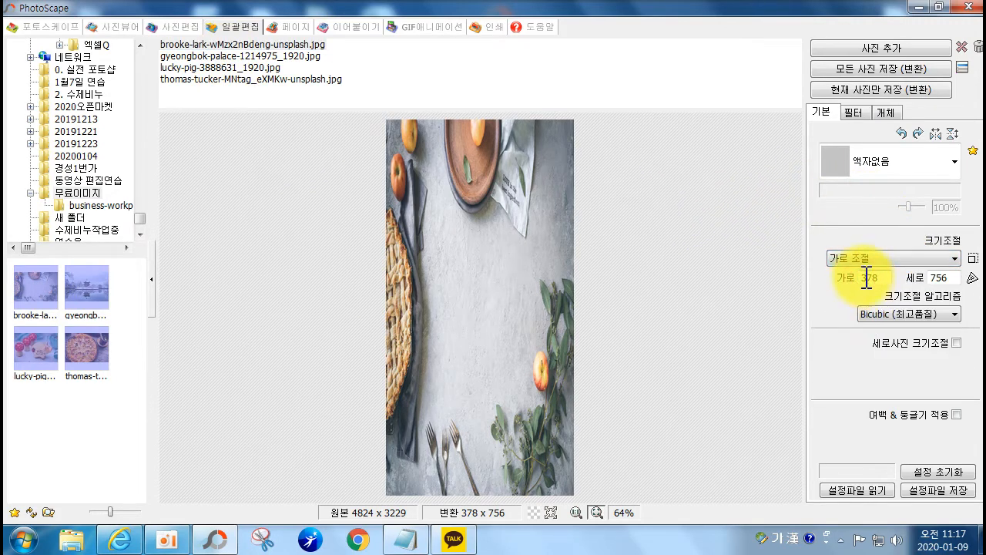
{"action": "left_click", "coordinate": [894, 260]}
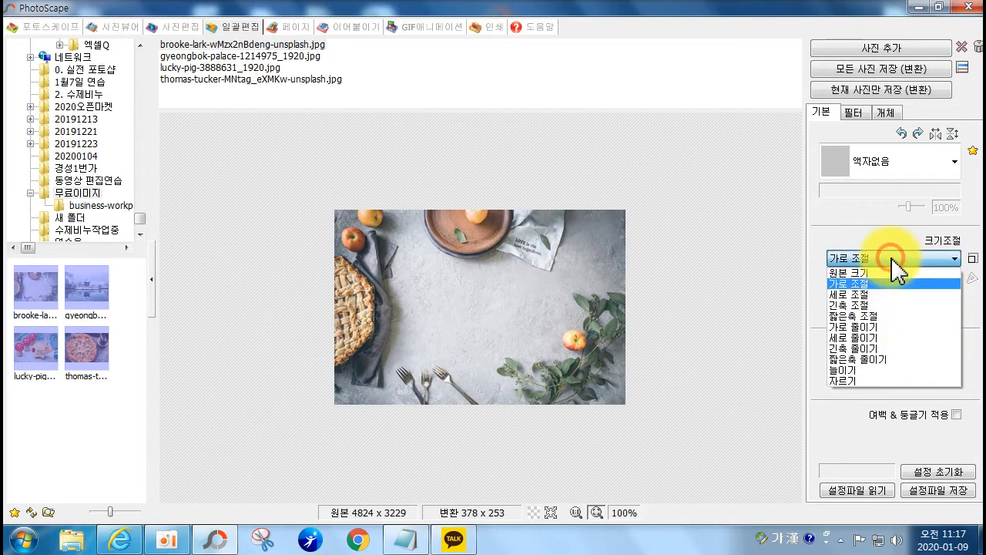
{"action": "left_click", "coordinate": [853, 371]}
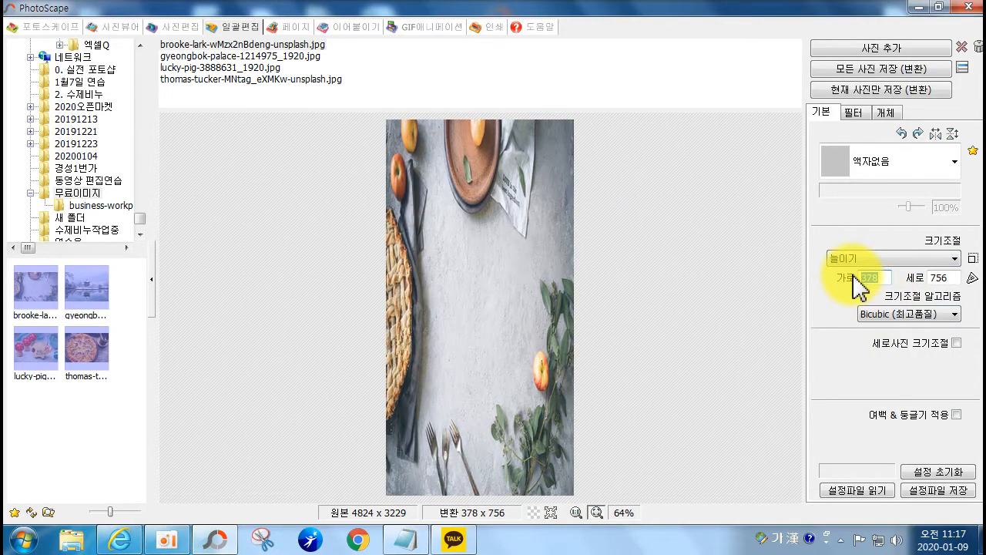
{"action": "left_click_drag", "start_coordinate": [952, 277], "coordinate": [877, 268]}
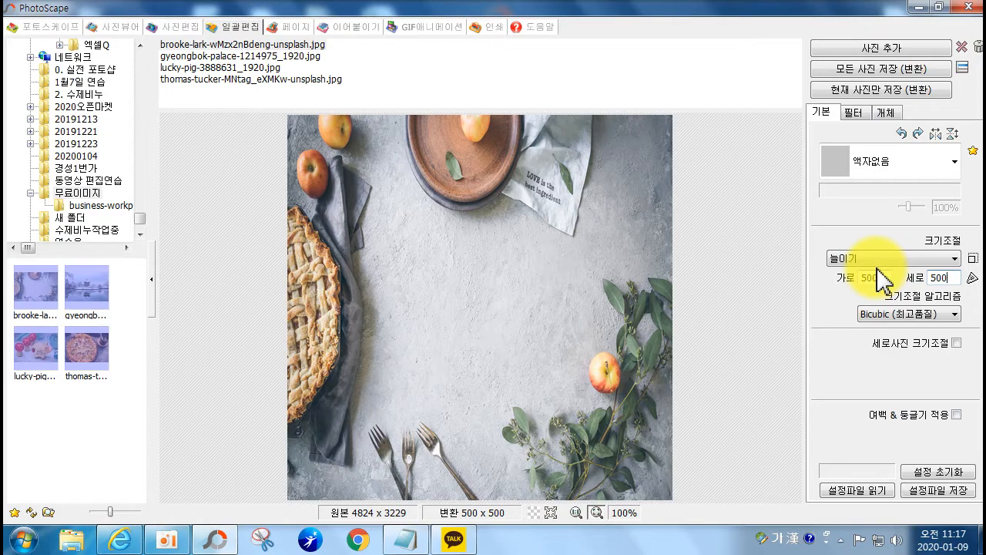
- Examine the batch frame styles, the filter options and the 사진 1 object choices for pictures and icons
{"action": "left_click", "coordinate": [906, 166]}
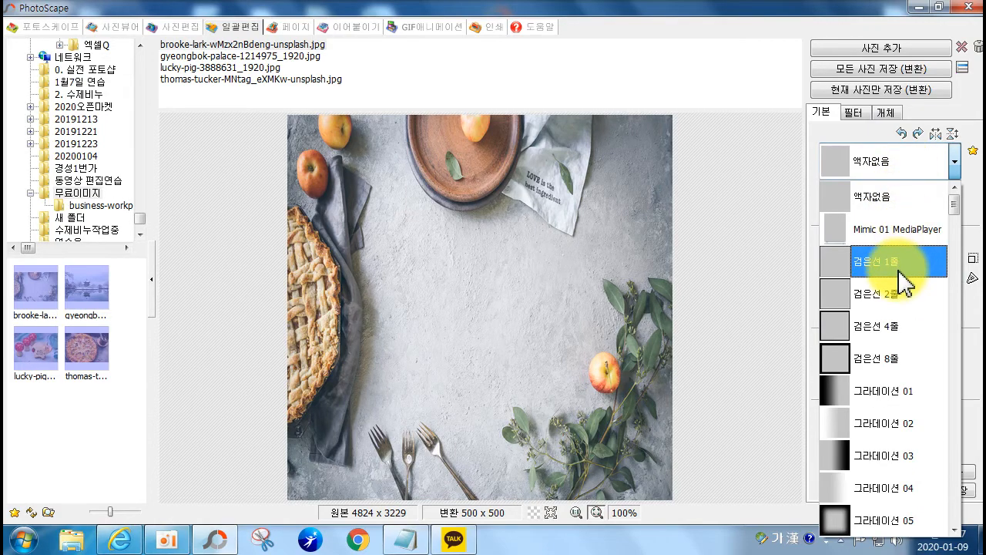
{"action": "left_click", "coordinate": [860, 115]}
{"action": "left_click", "coordinate": [861, 115]}
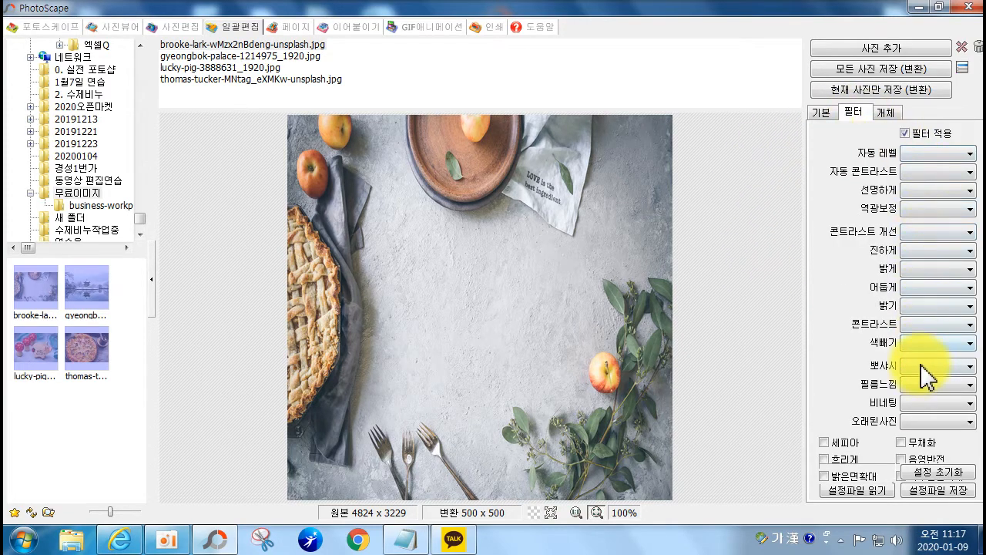
{"action": "left_click", "coordinate": [884, 114]}
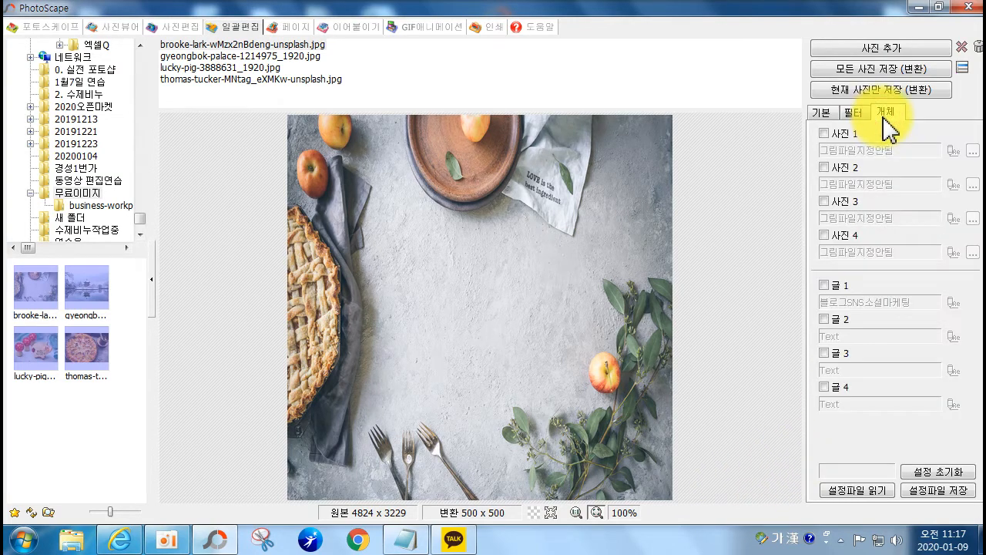
{"action": "left_click", "coordinate": [833, 134]}
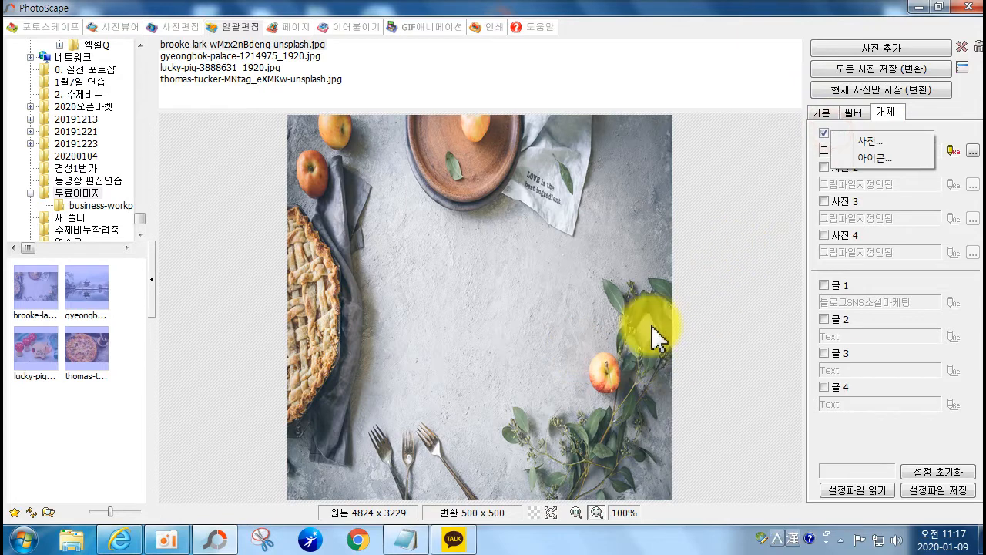
{"action": "left_click", "coordinate": [822, 138]}
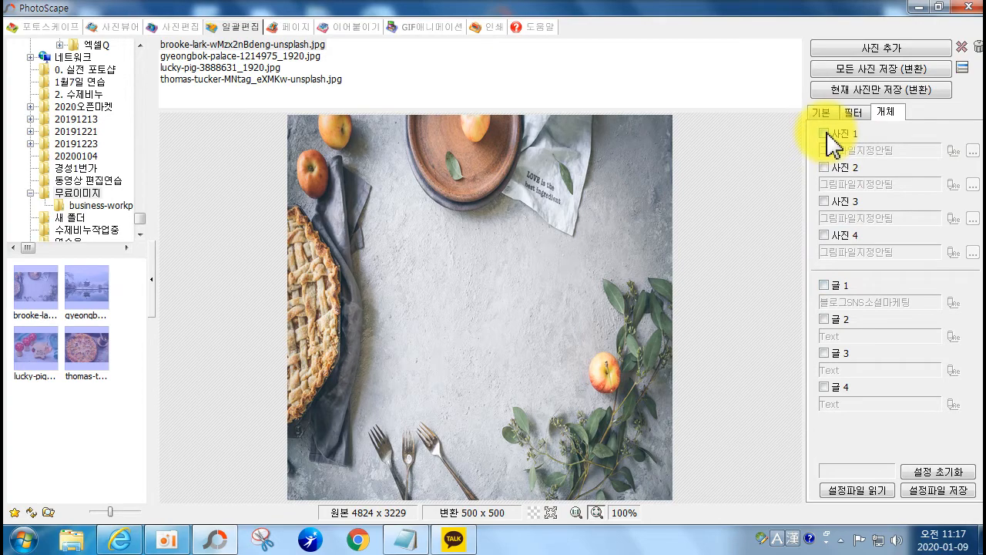
{"action": "left_click", "coordinate": [826, 134]}
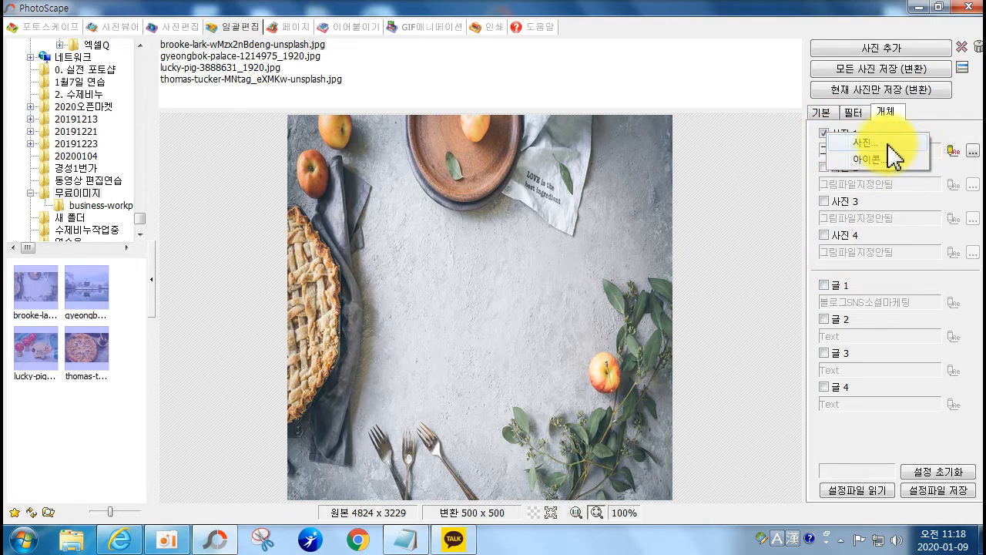
{"action": "left_click", "coordinate": [814, 165]}
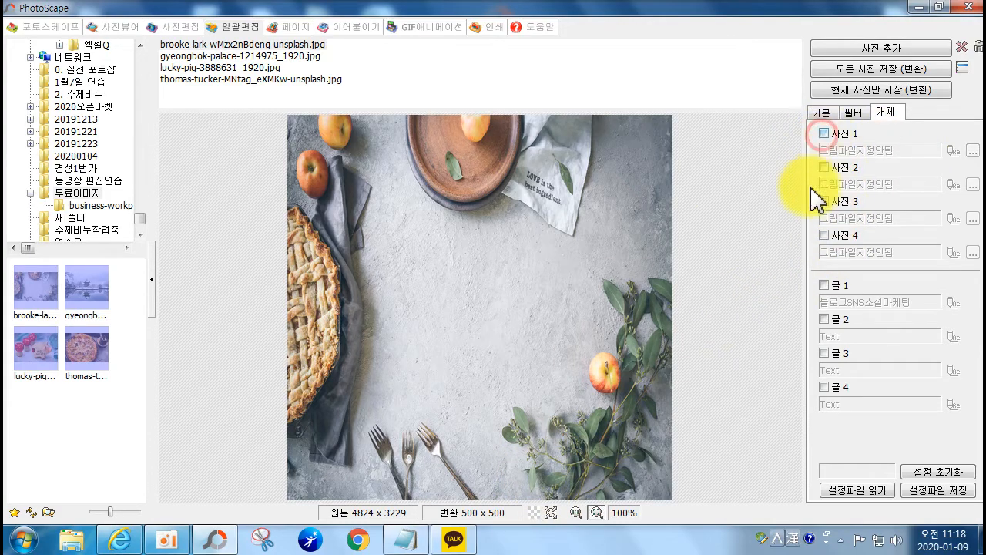
- Enable the 글 1 text object and replace its text with 한일컴퓨터학원
{"action": "left_click", "coordinate": [824, 285]}
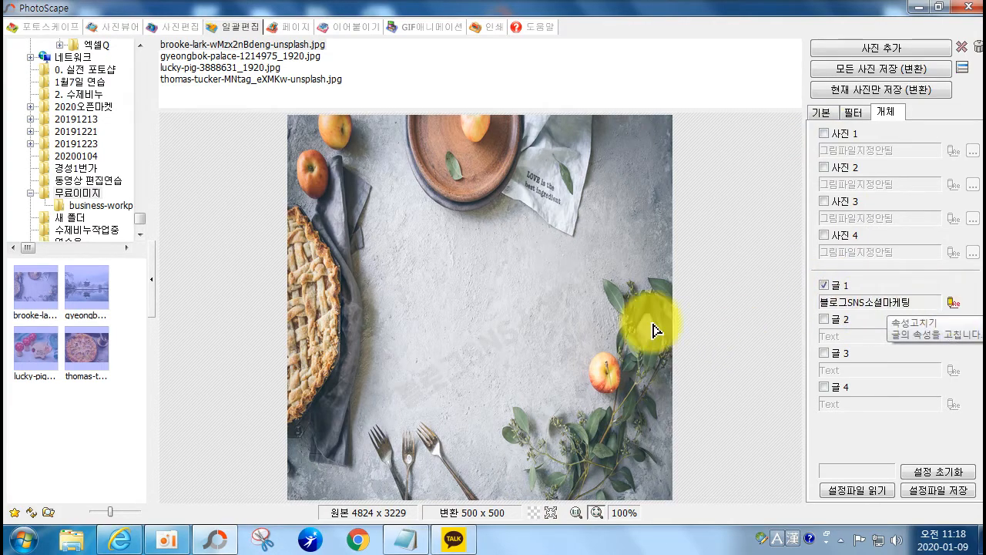
{"action": "left_click", "coordinate": [955, 302]}
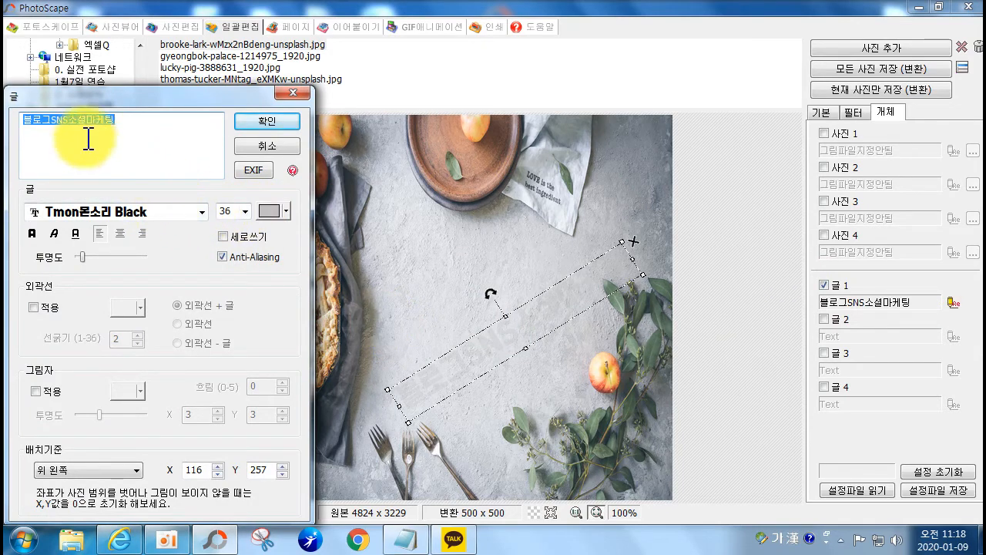
{"action": "type", "text": "ㅎ"}
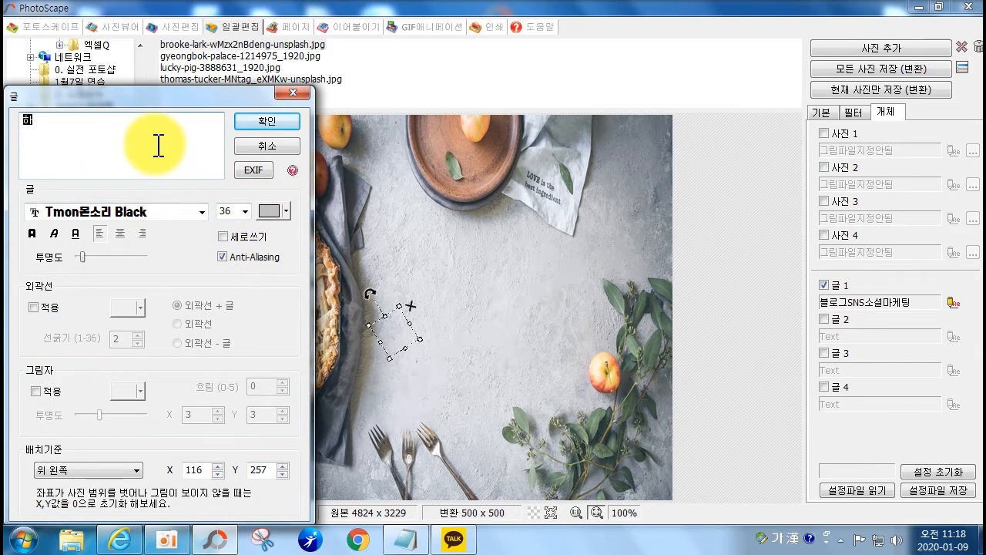
{"action": "type", "text": "한일컴퓨터학원"}
- Format the 글 1 text in 고도 B, colour it white and raise its 투명도 setting slightly
{"action": "left_click", "coordinate": [148, 211]}
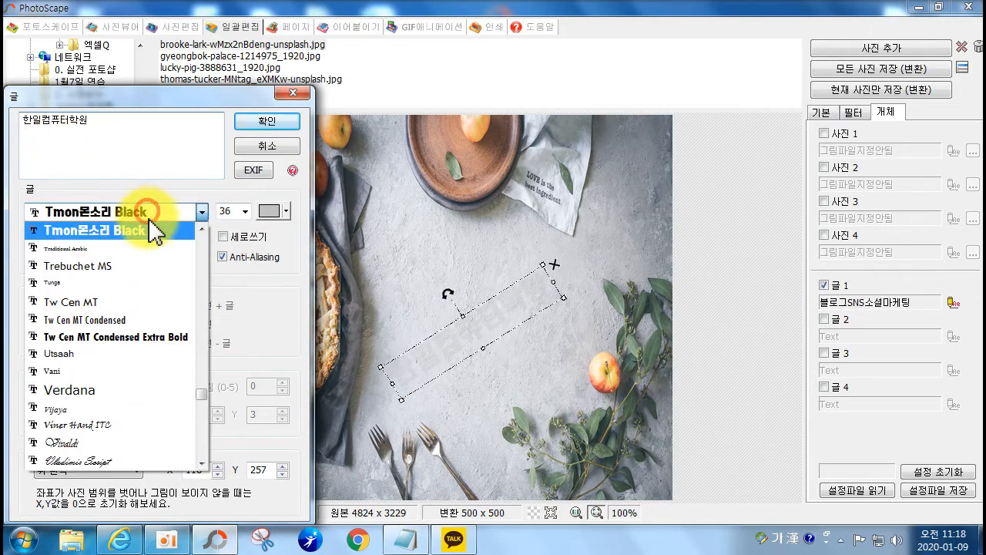
{"action": "scroll", "coordinate": [124, 363], "scroll_direction": "down", "scroll_amount": 15}
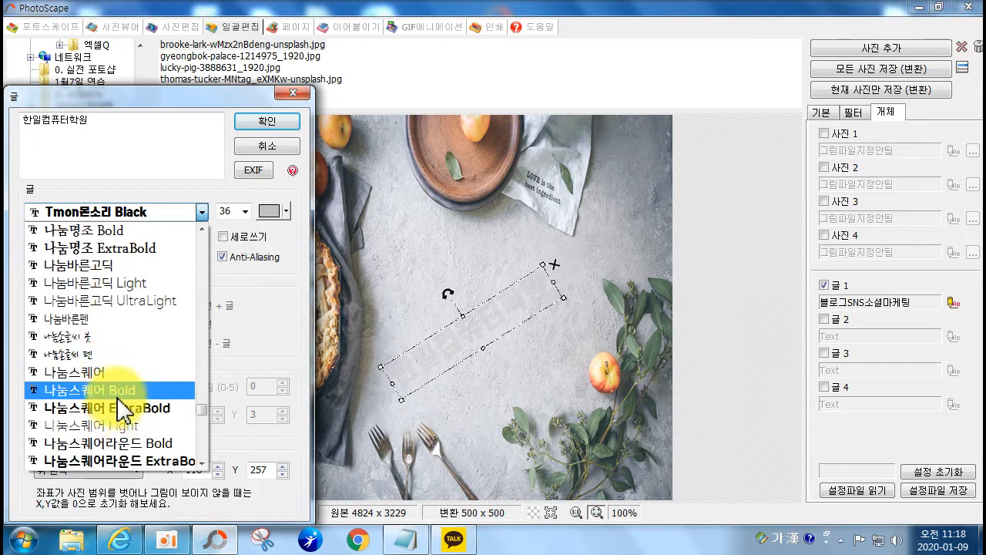
{"action": "scroll", "coordinate": [123, 385], "scroll_direction": "up", "scroll_amount": 10}
{"action": "left_click", "coordinate": [91, 312]}
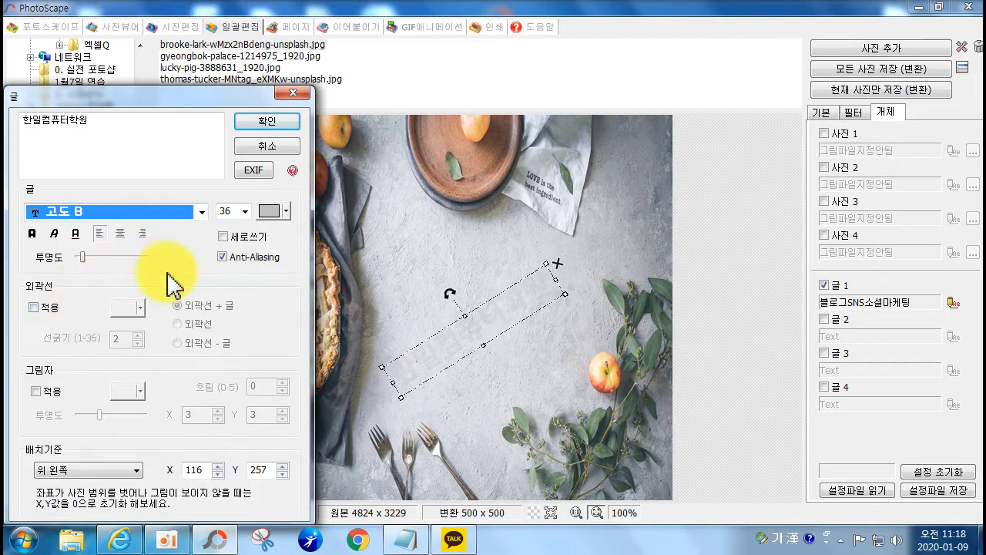
{"action": "left_click", "coordinate": [270, 210]}
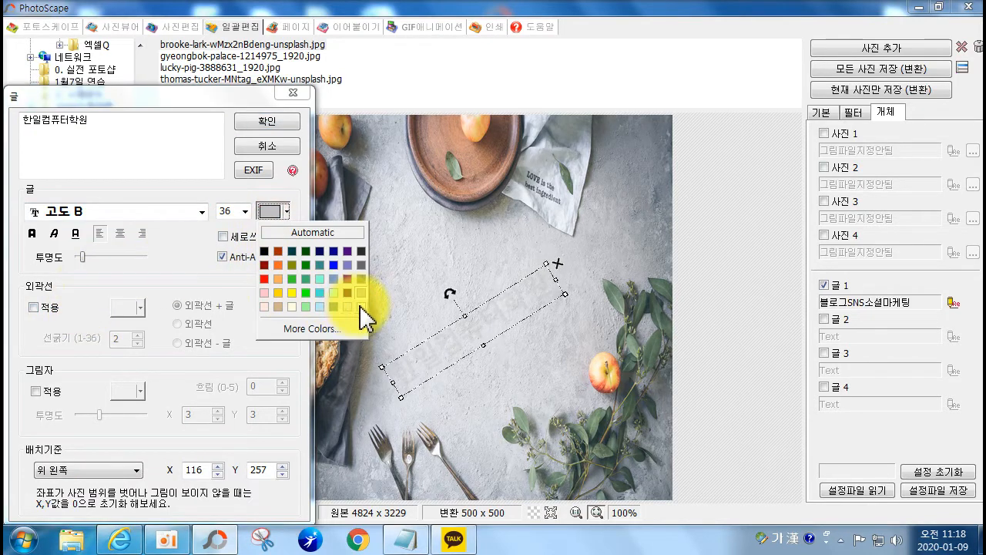
{"action": "left_click", "coordinate": [360, 306]}
{"action": "left_click_drag", "start_coordinate": [80, 256], "coordinate": [111, 266]}
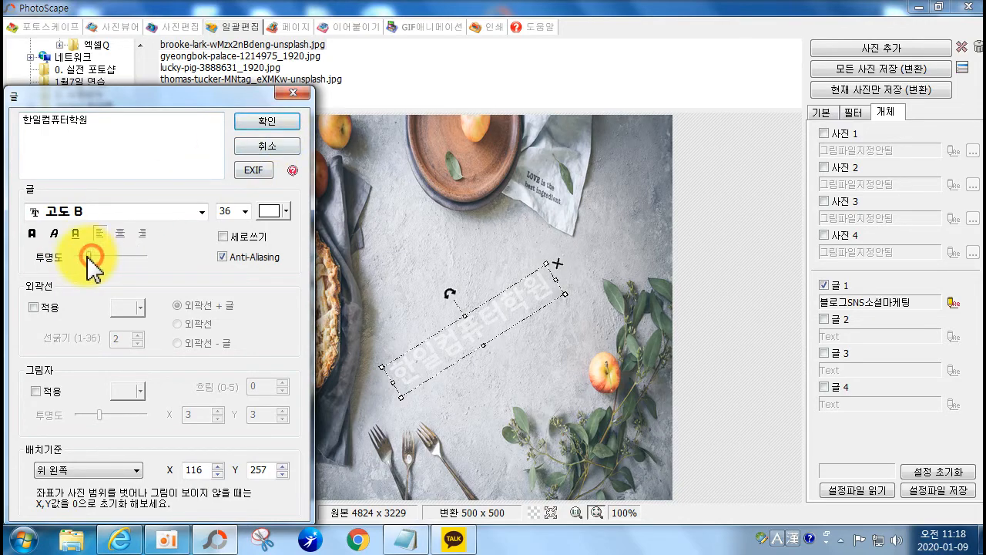
{"action": "left_click", "coordinate": [263, 123]}
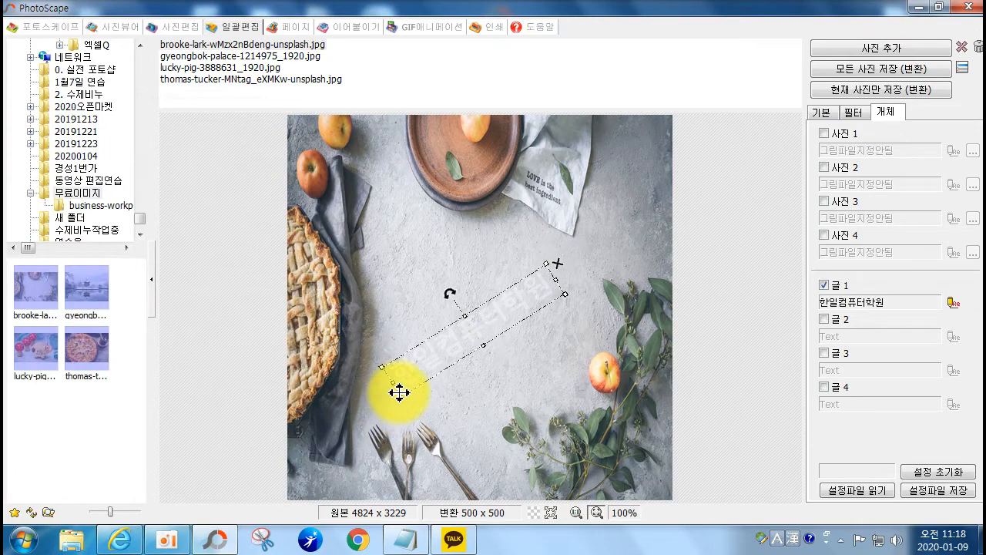
- Shrink the 한일컴퓨터학원 text, rotate it to horizontal and place it in the photo's lower-right corner
{"action": "left_click_drag", "start_coordinate": [399, 397], "coordinate": [594, 447]}
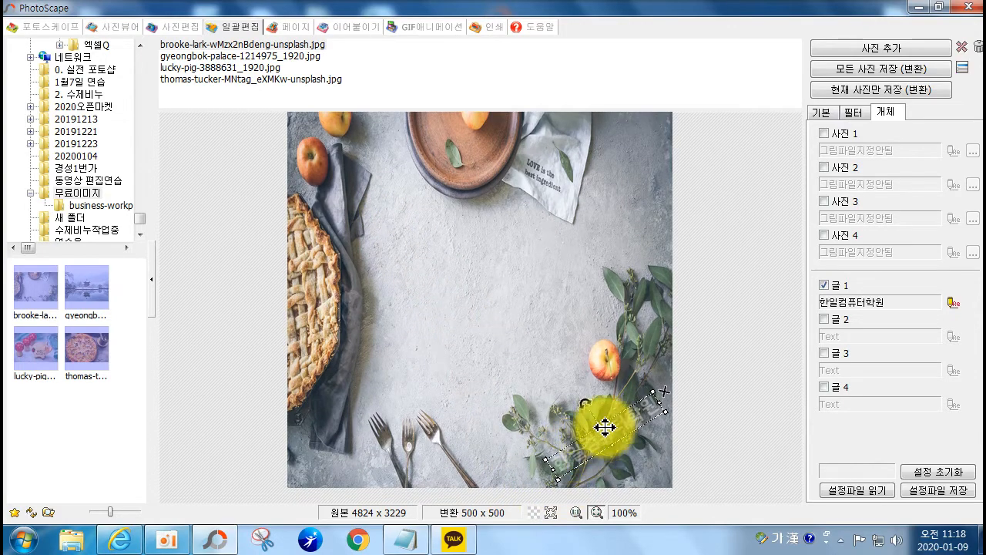
{"action": "left_click_drag", "start_coordinate": [589, 405], "coordinate": [607, 401]}
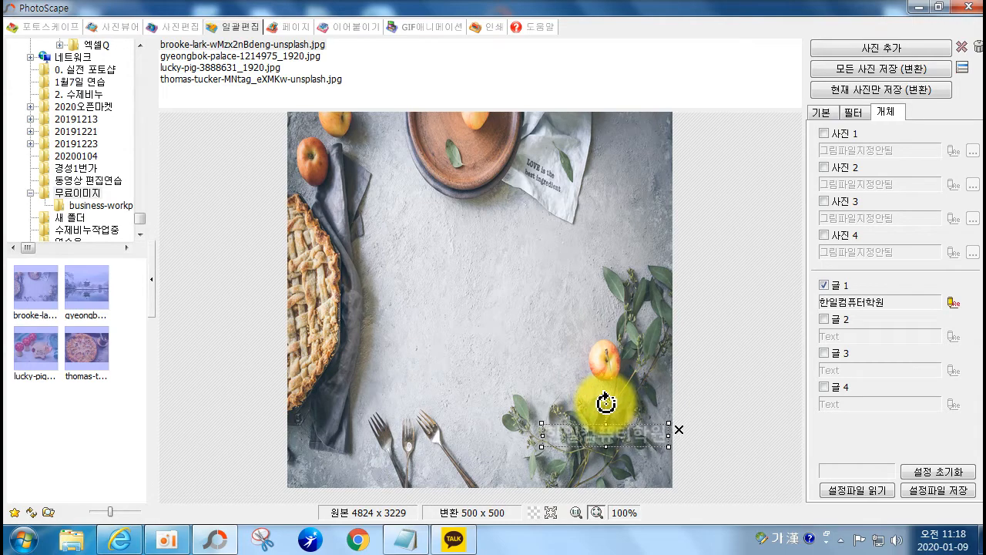
{"action": "mouse_move", "coordinate": [599, 437]}
{"action": "left_mouse_down"}
{"action": "mouse_move", "coordinate": [586, 447]}
{"action": "mouse_move", "coordinate": [597, 455]}
{"action": "left_mouse_up"}
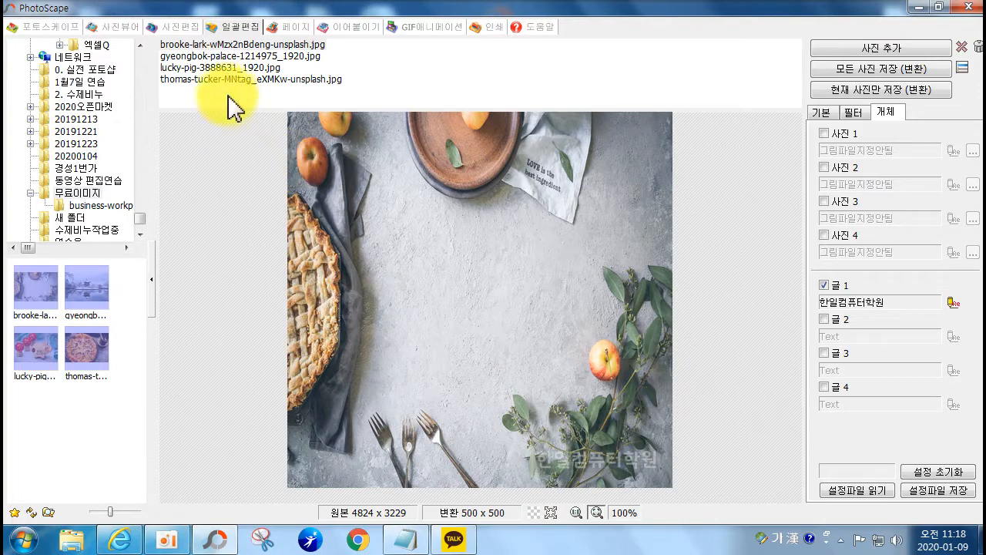
- Preview the corner watermark on each photo in the batch list
{"action": "left_click", "coordinate": [222, 59]}
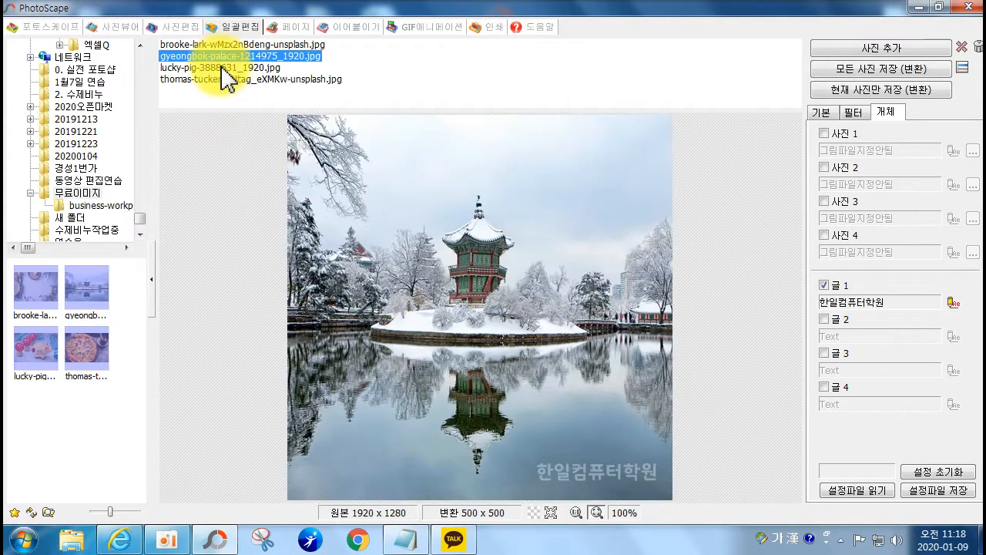
{"action": "left_click", "coordinate": [222, 69]}
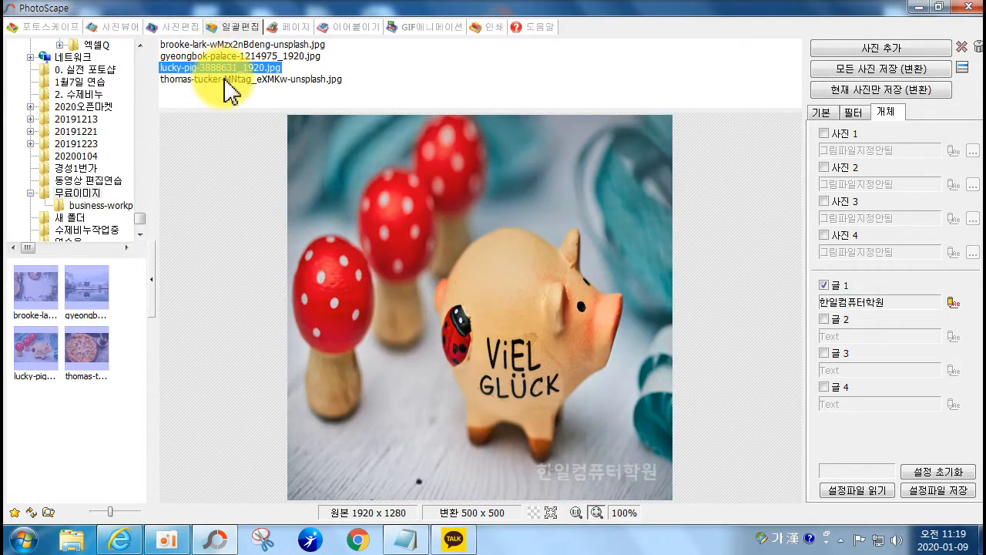
{"action": "left_click", "coordinate": [224, 78]}
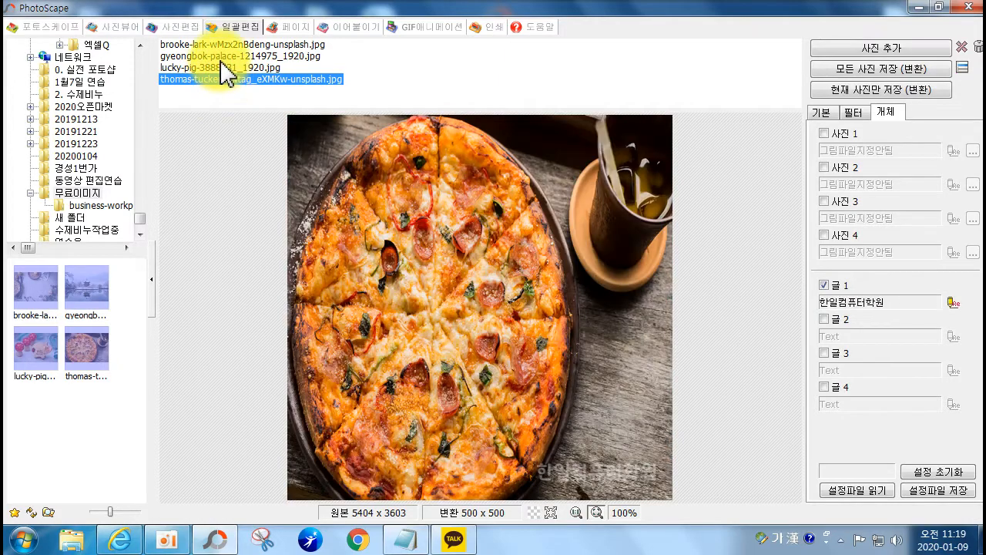
{"action": "left_click", "coordinate": [224, 57]}
{"action": "left_click", "coordinate": [224, 44]}
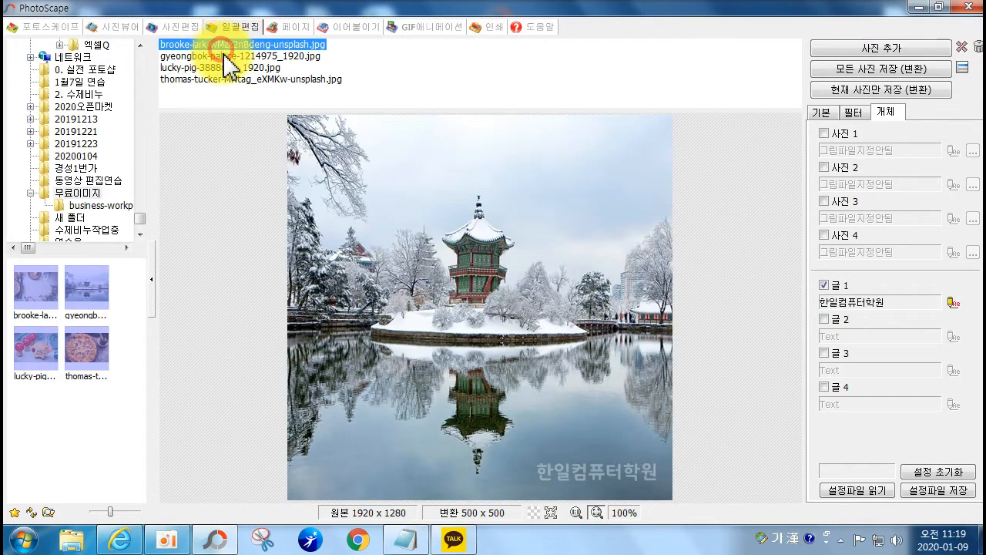
- Move the watermark to the photo's centre, tilt it diagonally upward and check it on the listed photos
{"action": "left_click_drag", "start_coordinate": [609, 473], "coordinate": [488, 308]}
{"action": "left_click_drag", "start_coordinate": [484, 262], "coordinate": [473, 315]}
{"action": "left_click", "coordinate": [240, 57]}
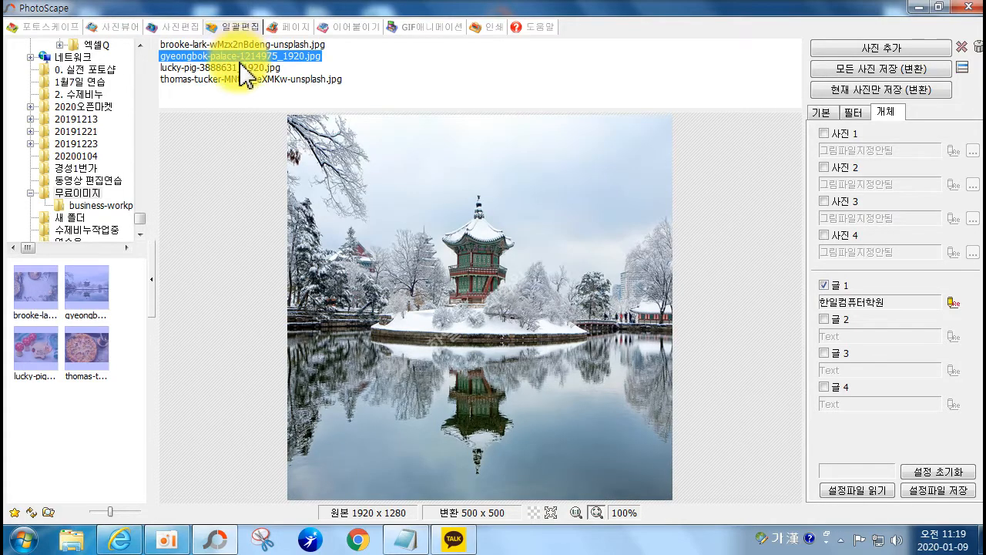
{"action": "left_click", "coordinate": [241, 68]}
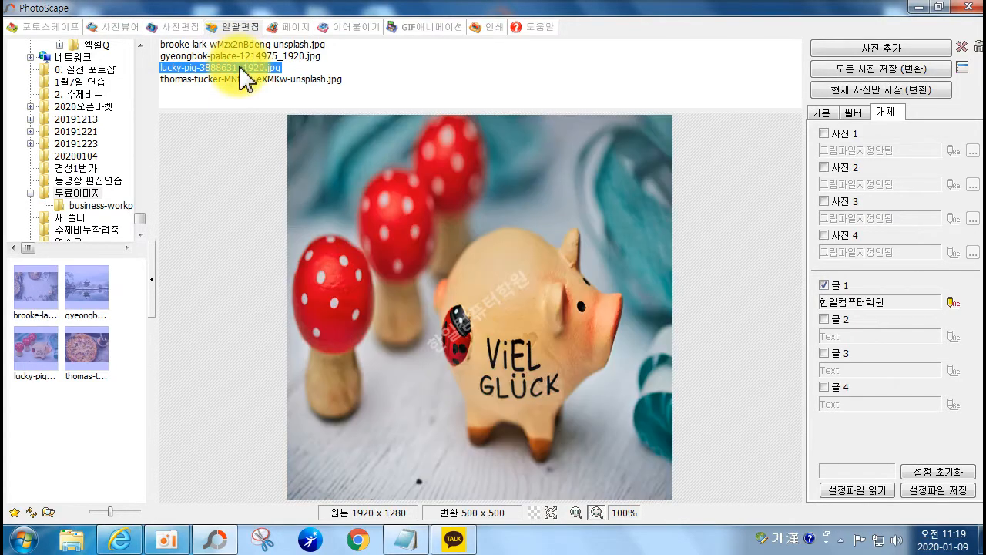
{"action": "left_click", "coordinate": [242, 79]}
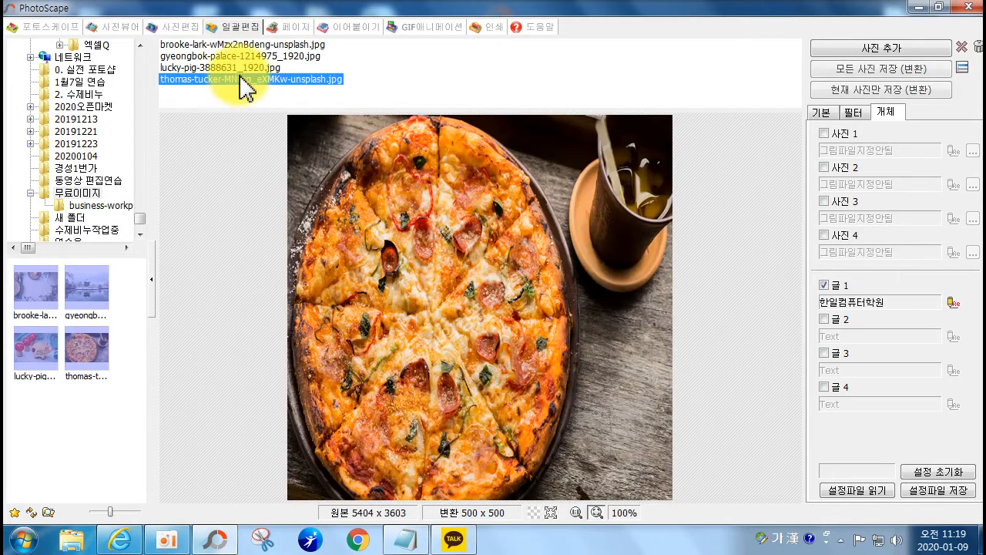
- Make the 글 1 watermark fainter by lowering its 투명도 setting, checking it on the lucky-pig photo
{"action": "left_click", "coordinate": [245, 68]}
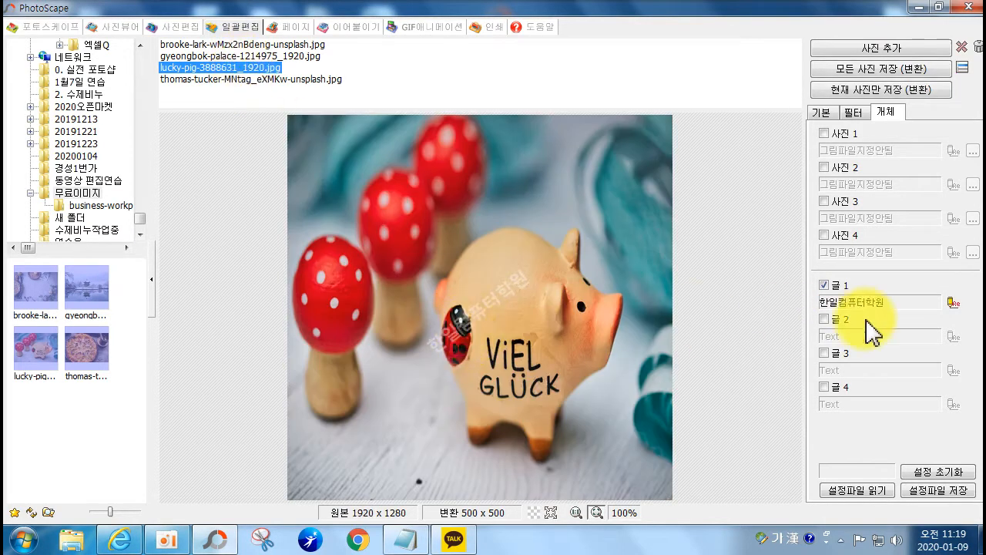
{"action": "left_click", "coordinate": [954, 302]}
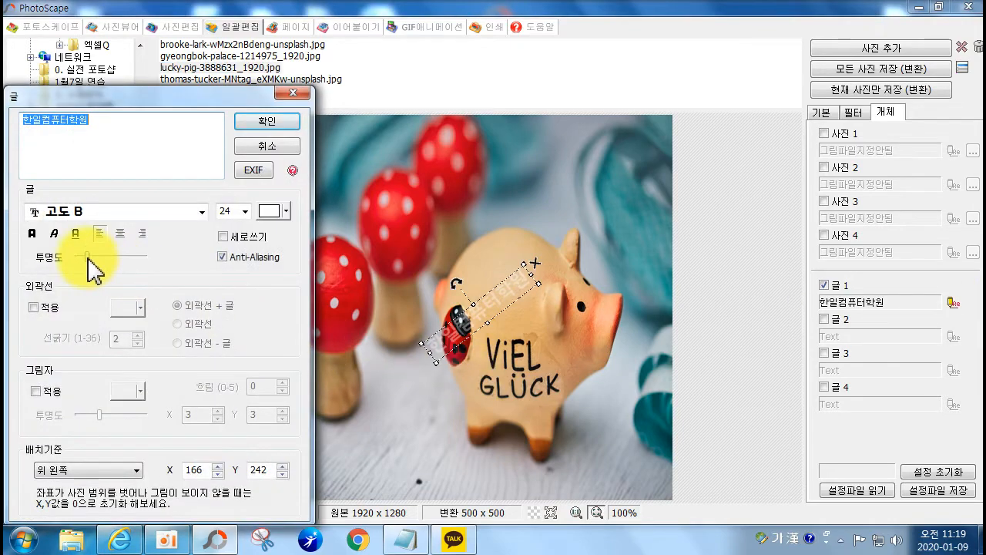
{"action": "left_click_drag", "start_coordinate": [88, 258], "coordinate": [83, 258]}
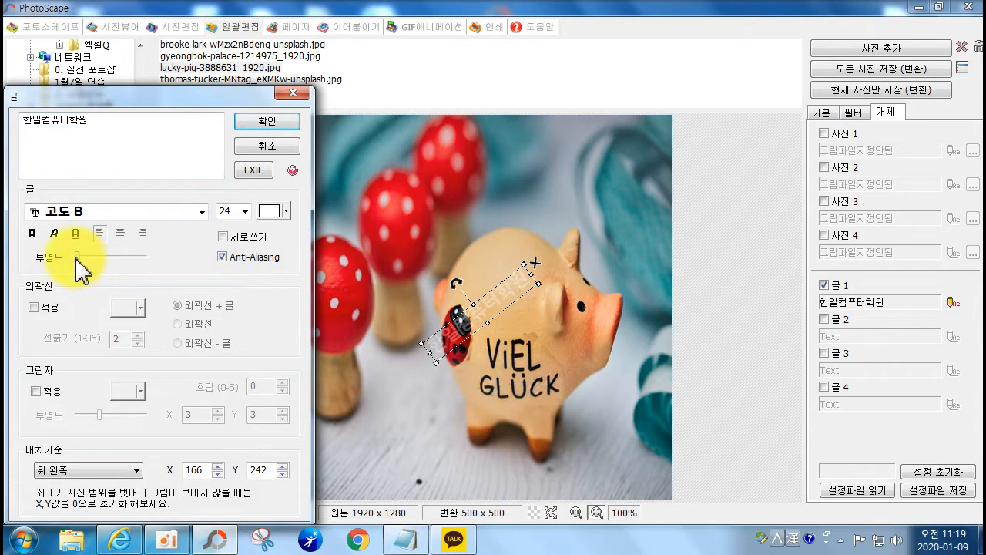
{"action": "left_click", "coordinate": [270, 123]}
{"action": "left_click", "coordinate": [270, 88]}
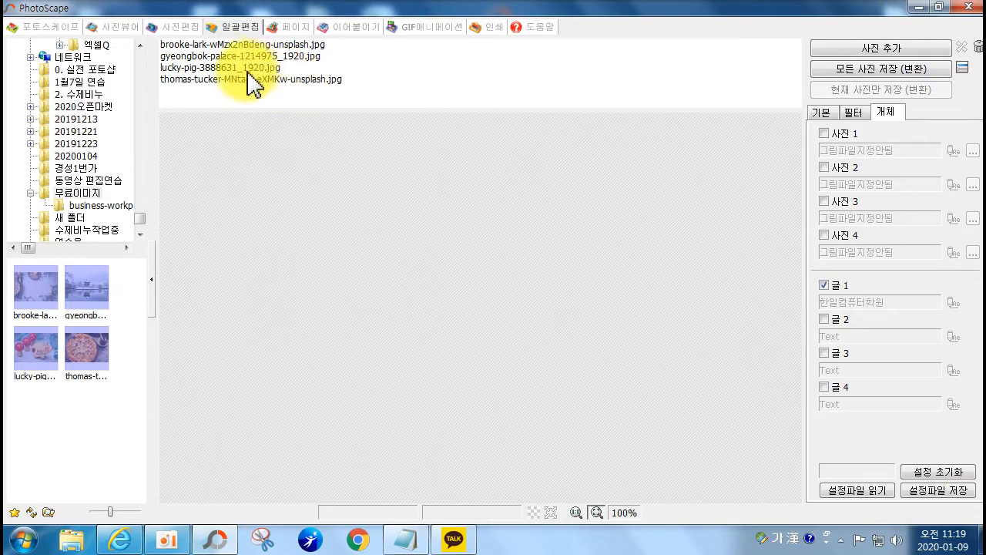
- Preview the faint watermark on the pizza, brooke-lark and gyeongbok-palace photos in the batch list
{"action": "left_click", "coordinate": [248, 80]}
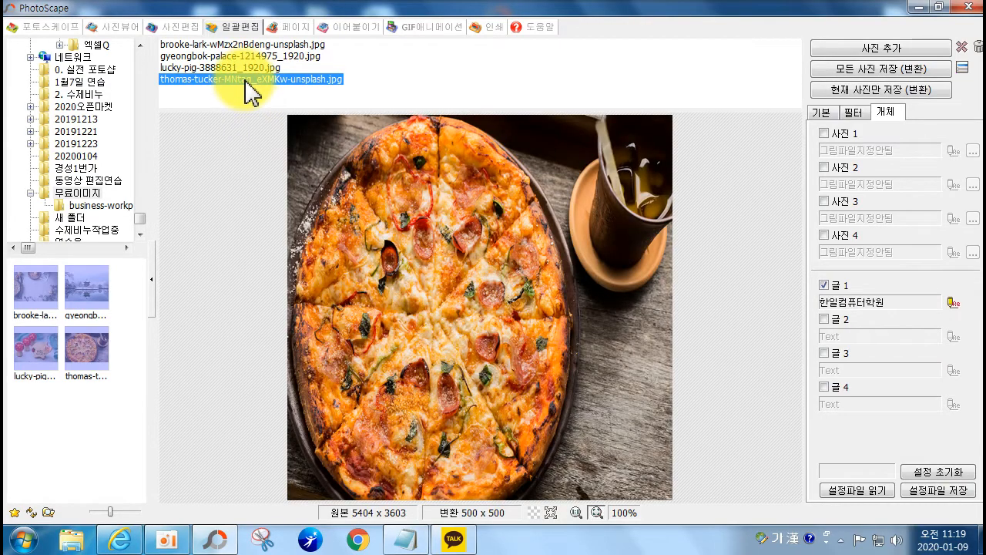
{"action": "left_click", "coordinate": [255, 44]}
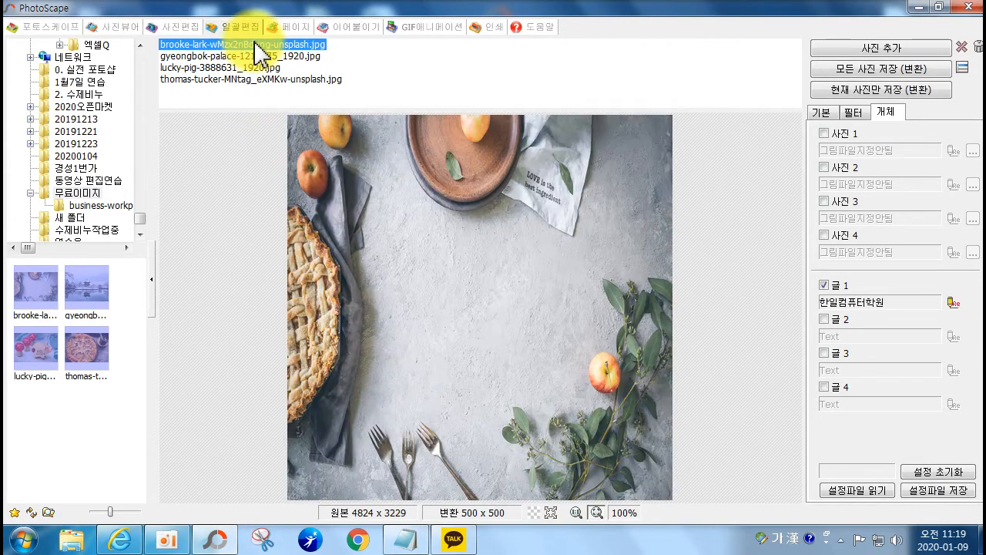
{"action": "left_click", "coordinate": [259, 57]}
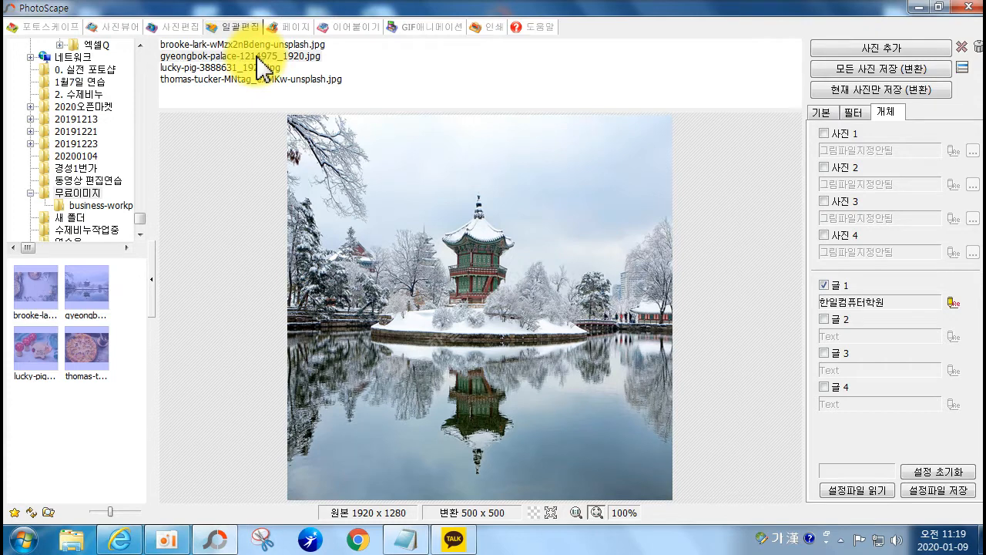
- Open the 페이지 collage workspace and set the page size to 966 × 600, leaving 여백 at 1
{"action": "left_click", "coordinate": [287, 26]}
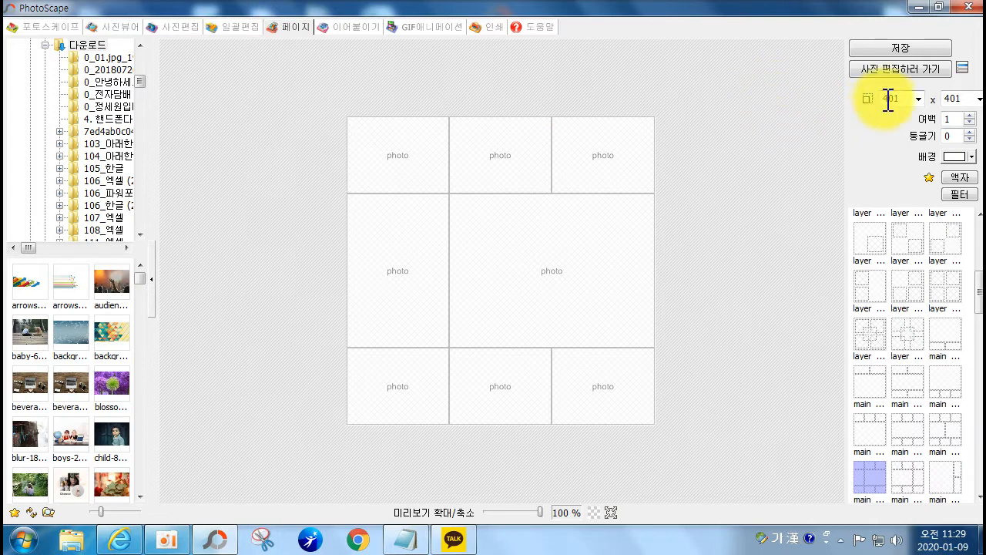
{"action": "left_click", "coordinate": [918, 99]}
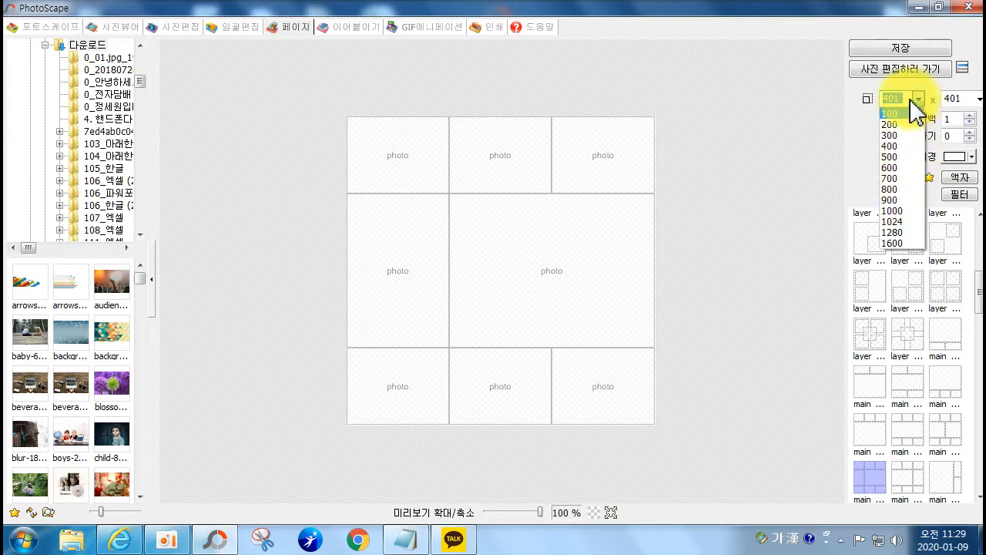
{"action": "type", "text": "966"}
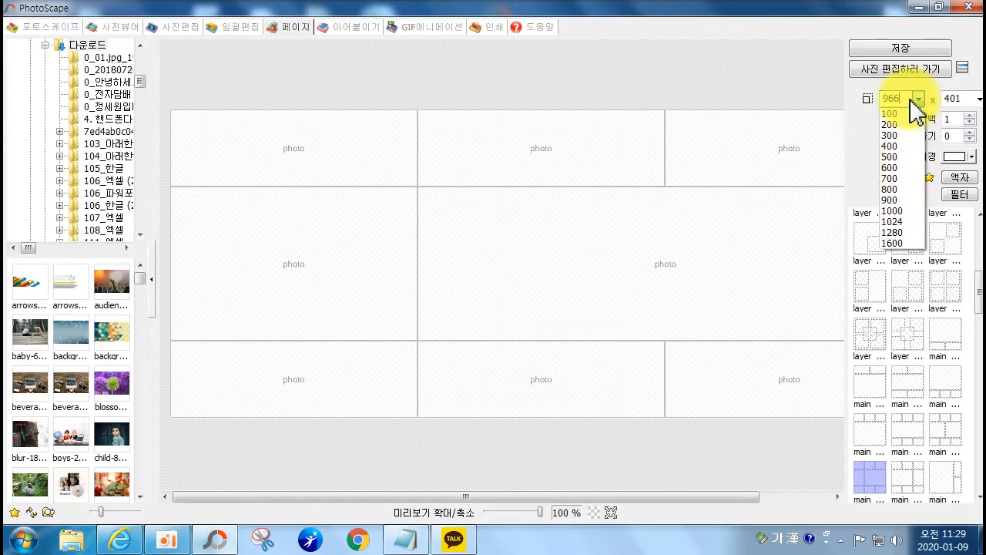
{"action": "left_click", "coordinate": [961, 99]}
{"action": "left_click", "coordinate": [961, 100]}
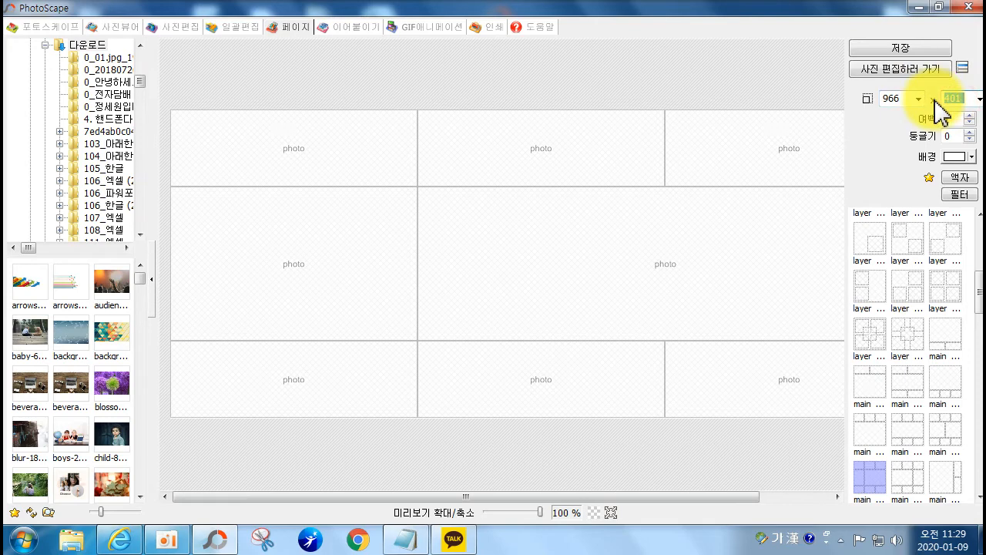
{"action": "type", "text": "600"}
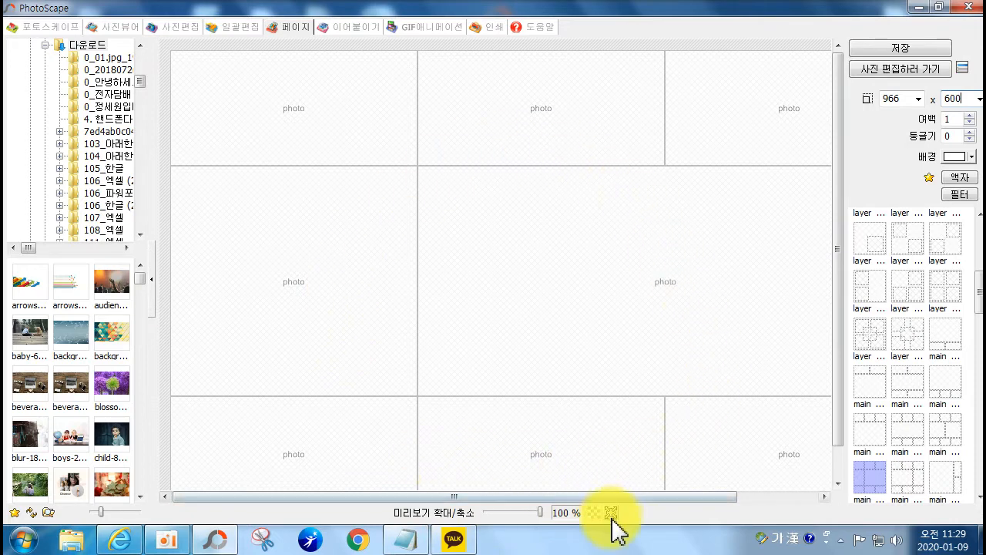
{"action": "left_click_drag", "start_coordinate": [542, 513], "coordinate": [530, 513]}
{"action": "left_click", "coordinate": [970, 115]}
{"action": "left_click", "coordinate": [971, 123]}
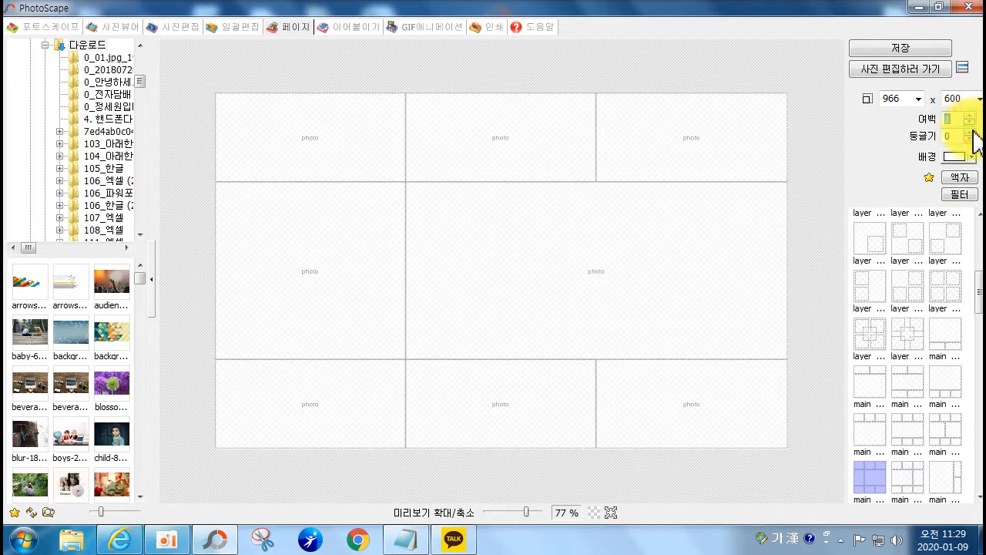
- Choose the layout with one tall cell beside three stacked cells and fill it with the triangle-pattern, concert, blue background and laptop photos
{"action": "left_click_drag", "start_coordinate": [977, 266], "coordinate": [978, 413]}
{"action": "left_click", "coordinate": [947, 358]}
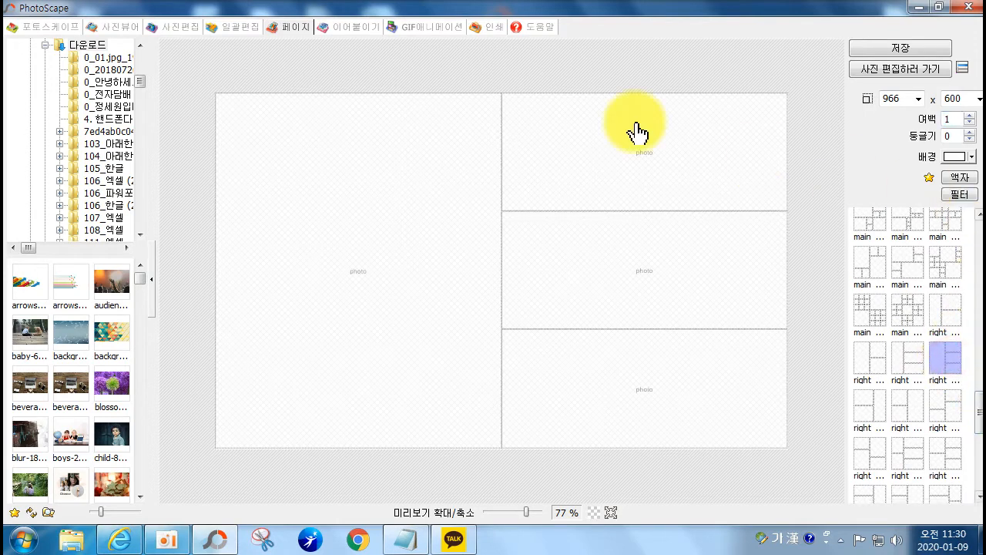
{"action": "left_click_drag", "start_coordinate": [101, 334], "coordinate": [308, 343]}
{"action": "left_click_drag", "start_coordinate": [110, 297], "coordinate": [682, 182]}
{"action": "left_click_drag", "start_coordinate": [71, 333], "coordinate": [625, 304]}
{"action": "left_click_drag", "start_coordinate": [30, 381], "coordinate": [623, 390]}
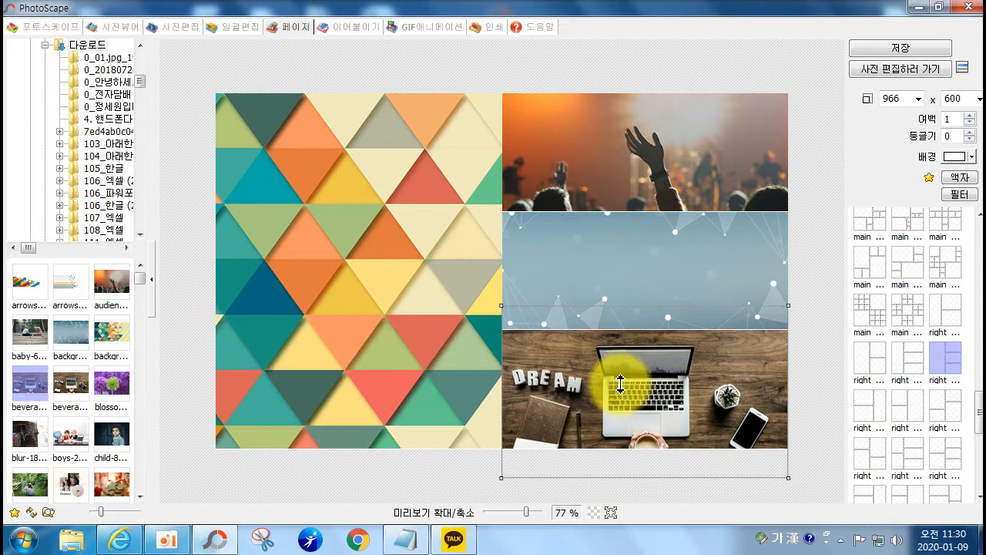
{"action": "left_click_drag", "start_coordinate": [616, 252], "coordinate": [618, 268]}
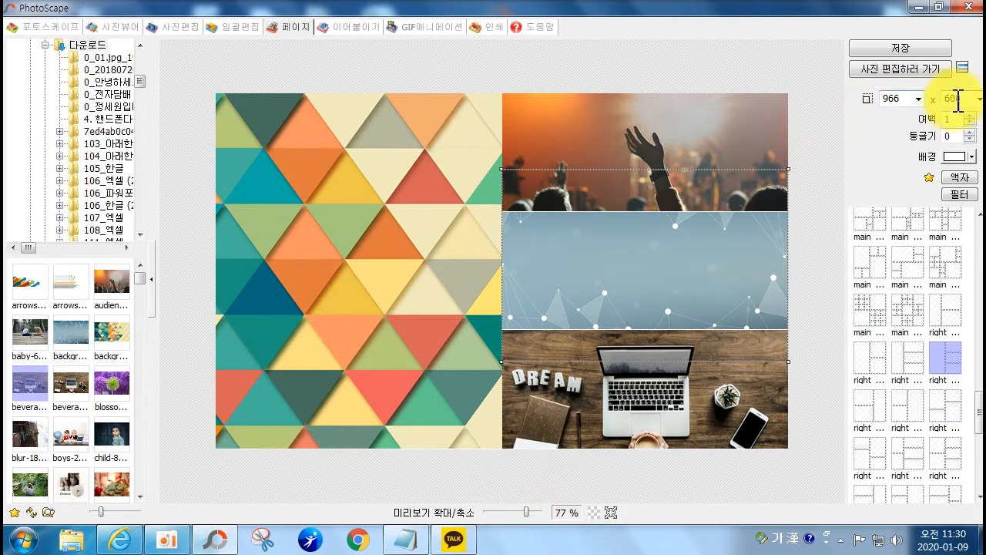
- Check the collage at different preview sizes and send it to 사진편집 for editing
{"action": "mouse_move", "coordinate": [529, 516]}
{"action": "left_mouse_down"}
{"action": "mouse_move", "coordinate": [515, 513]}
{"action": "mouse_move", "coordinate": [530, 513]}
{"action": "left_mouse_up"}
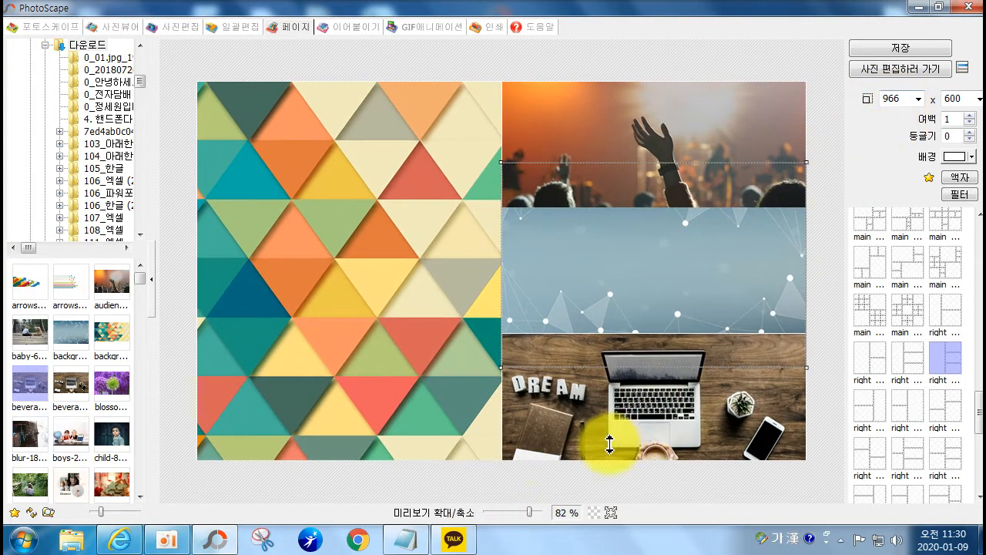
{"action": "mouse_move", "coordinate": [531, 513]}
{"action": "left_mouse_down"}
{"action": "mouse_move", "coordinate": [554, 526]}
{"action": "mouse_move", "coordinate": [514, 513]}
{"action": "left_mouse_up"}
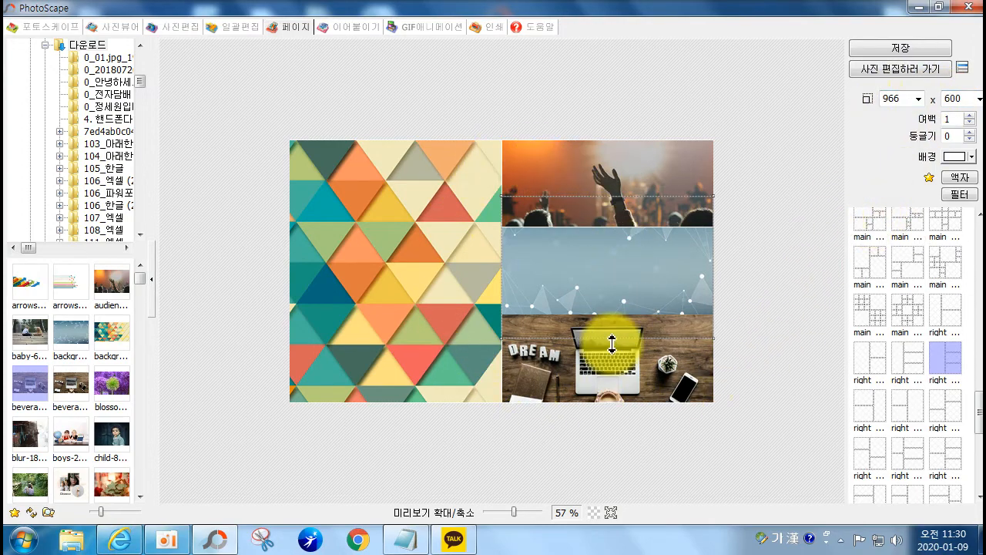
{"action": "left_click", "coordinate": [872, 68]}
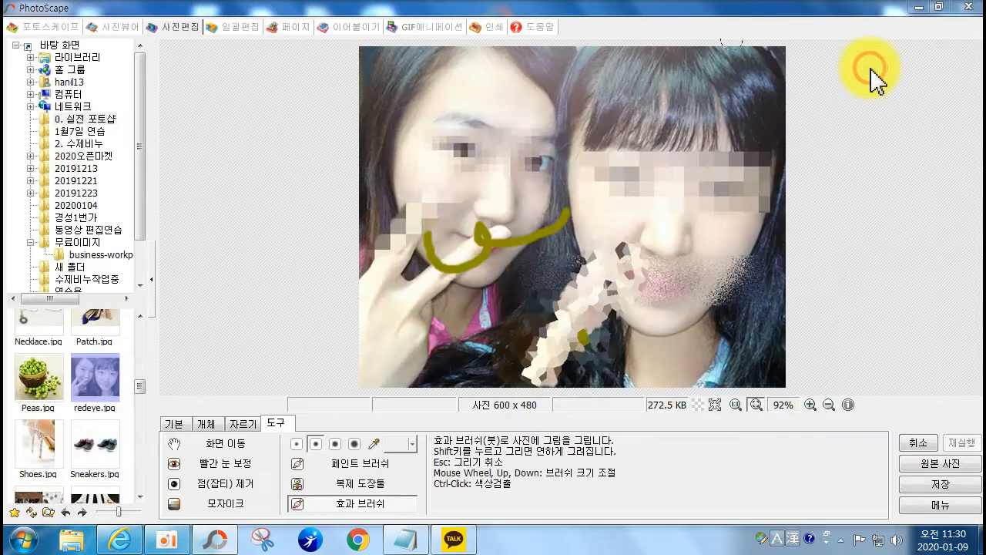
{"action": "left_click", "coordinate": [560, 308]}
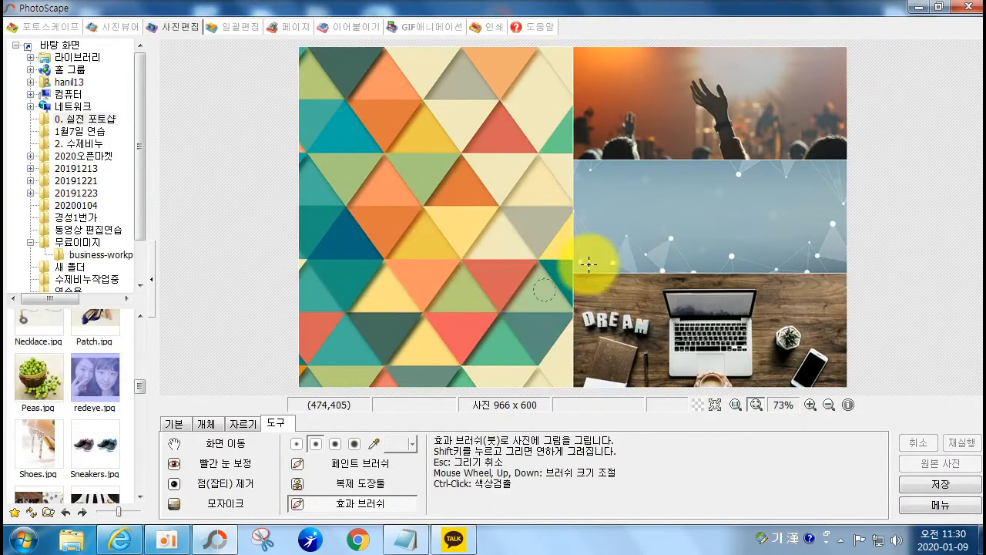
- Add the text 한일컴퓨터학원 at full opacity and enlarge it to about size 59 across the upper part of the triangle-pattern photo
{"action": "left_click", "coordinate": [205, 424]}
{"action": "left_click", "coordinate": [192, 463]}
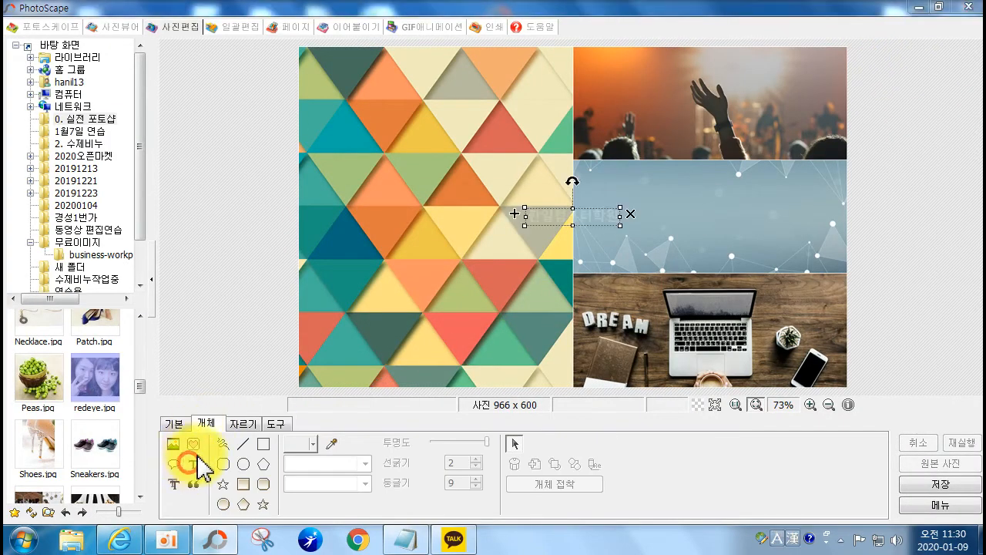
{"action": "left_click", "coordinate": [110, 259]}
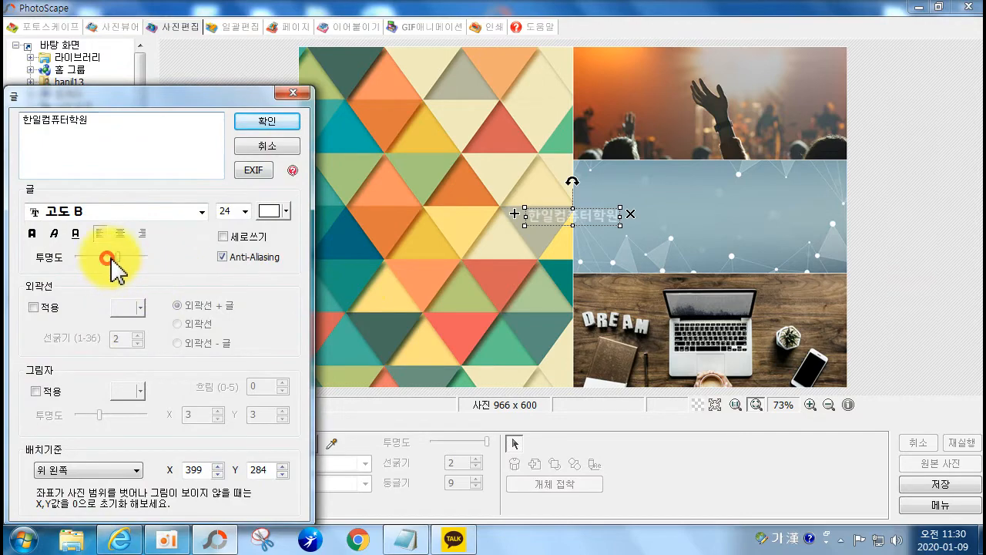
{"action": "left_click", "coordinate": [267, 121]}
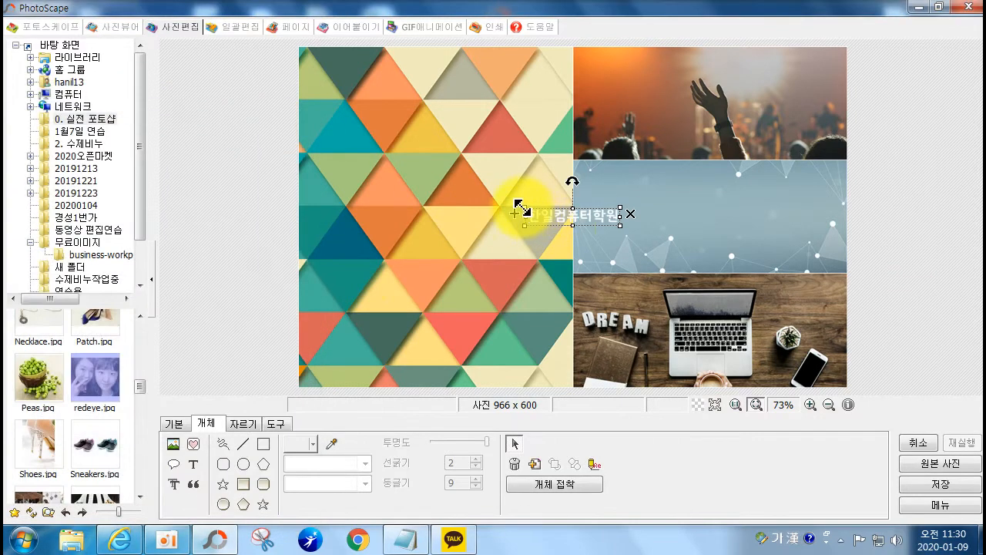
{"action": "left_click_drag", "start_coordinate": [522, 208], "coordinate": [423, 126]}
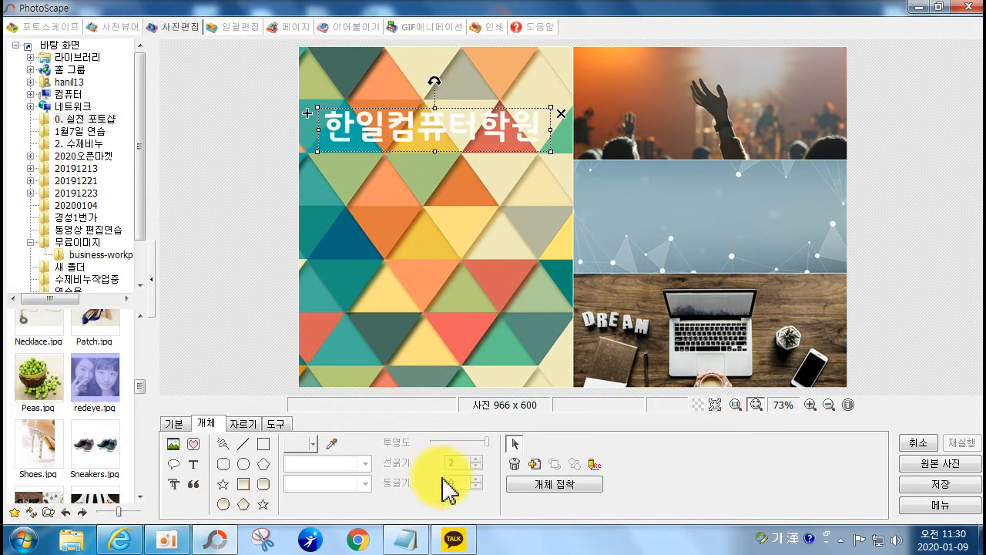
- Apply a grey outline with thickness 7 to the 한일컴퓨터학원 text
{"action": "left_click", "coordinate": [594, 464]}
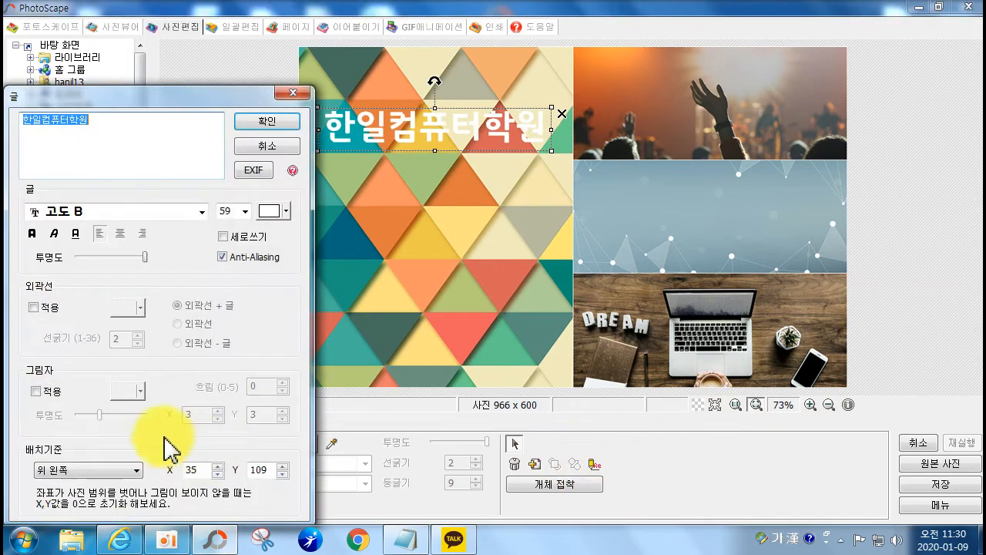
{"action": "left_click", "coordinate": [43, 311]}
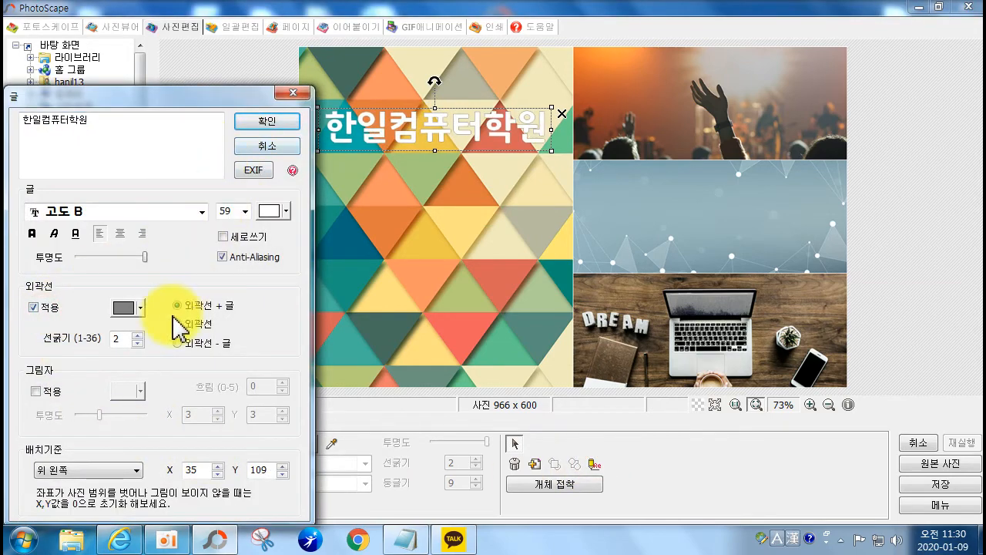
{"action": "left_click", "coordinate": [263, 123]}
- Duplicate the title onto the blue background photo, change its text to 포토스케이프, and shrink it to about size 52 in the photo's upper part
{"action": "left_click_drag", "start_coordinate": [336, 120], "coordinate": [615, 208]}
{"action": "double_click", "coordinate": [618, 209]}
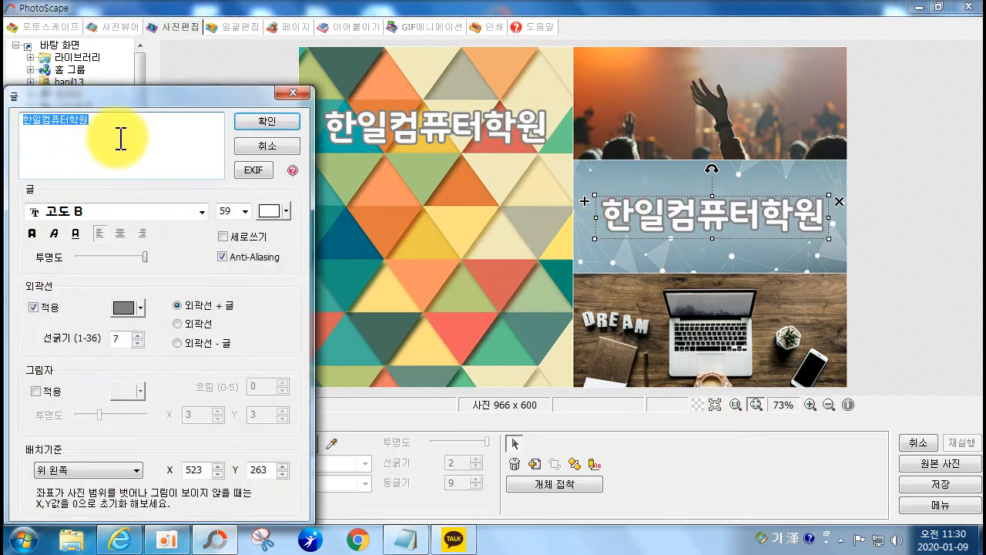
{"action": "type", "text": "ㅍ토스케잎"}
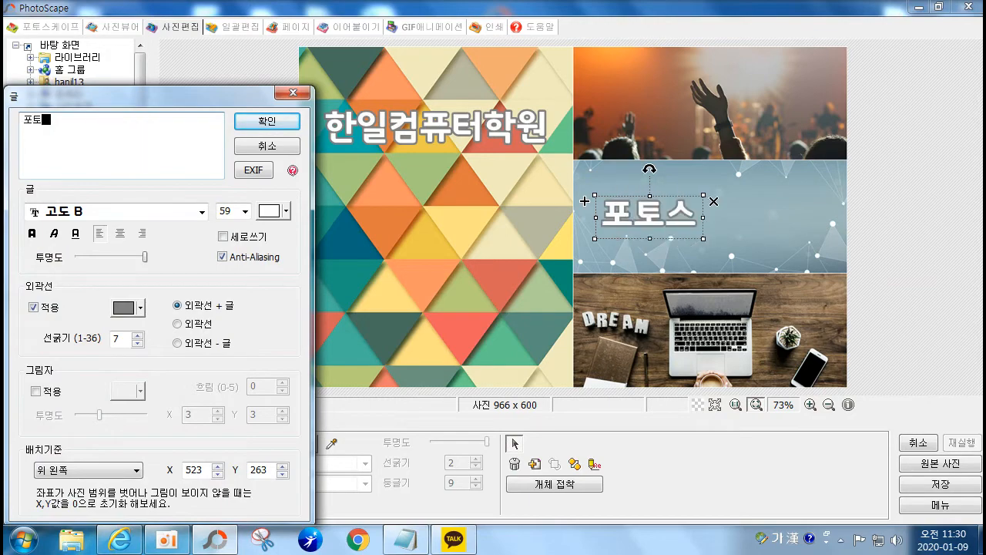
{"action": "left_click", "coordinate": [265, 122]}
{"action": "left_click_drag", "start_coordinate": [620, 220], "coordinate": [640, 196]}
- Duplicate the 포토스케이프 text below itself, change the copy to 연습하기 and shift it toward the blue photo's lower-right
{"action": "left_click_drag", "start_coordinate": [586, 219], "coordinate": [676, 231]}
{"action": "double_click", "coordinate": [676, 232]}
{"action": "type", "text": "ㅇㅕㄴㅅㅡㅂㅎㅏ"}
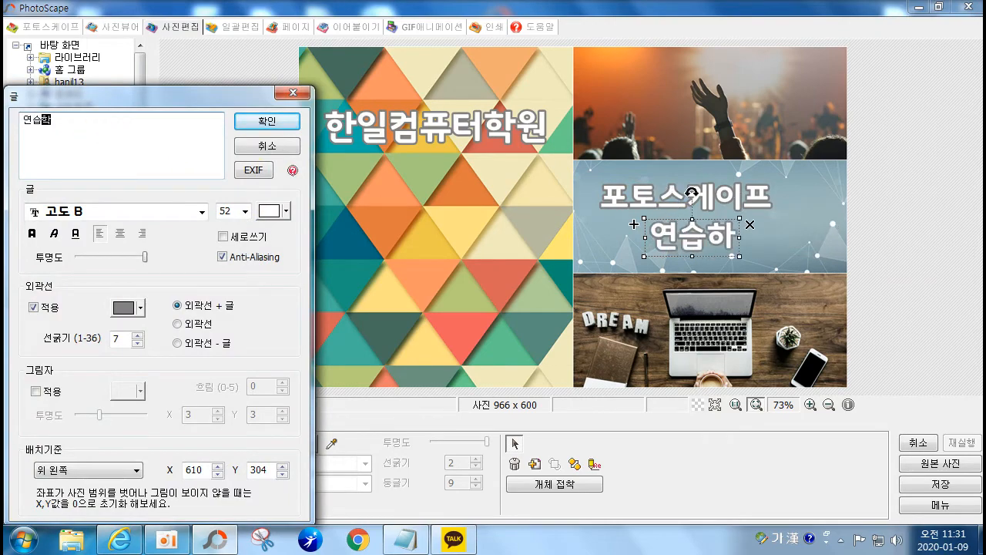
{"action": "left_click", "coordinate": [268, 121]}
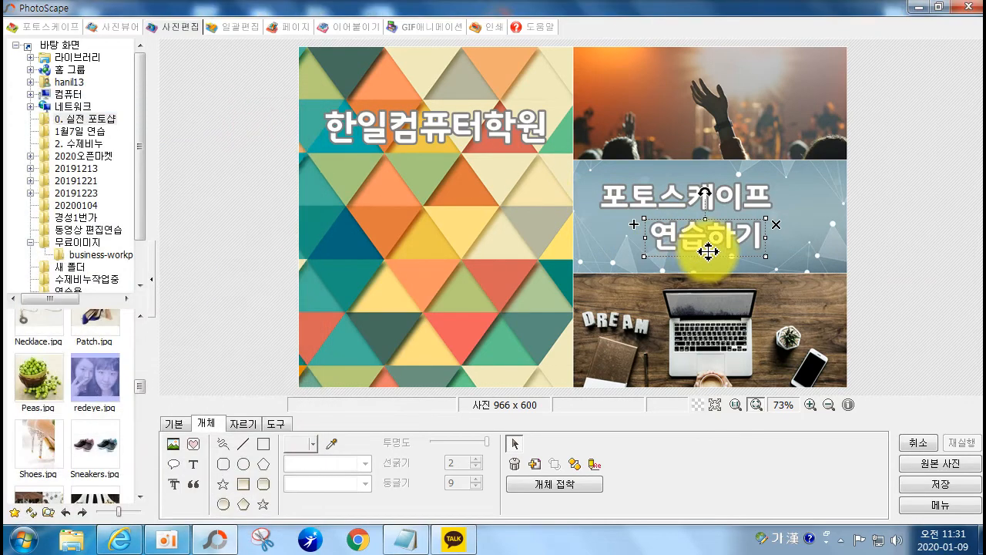
{"action": "left_click_drag", "start_coordinate": [704, 249], "coordinate": [759, 252]}
{"action": "left_click", "coordinate": [683, 330]}
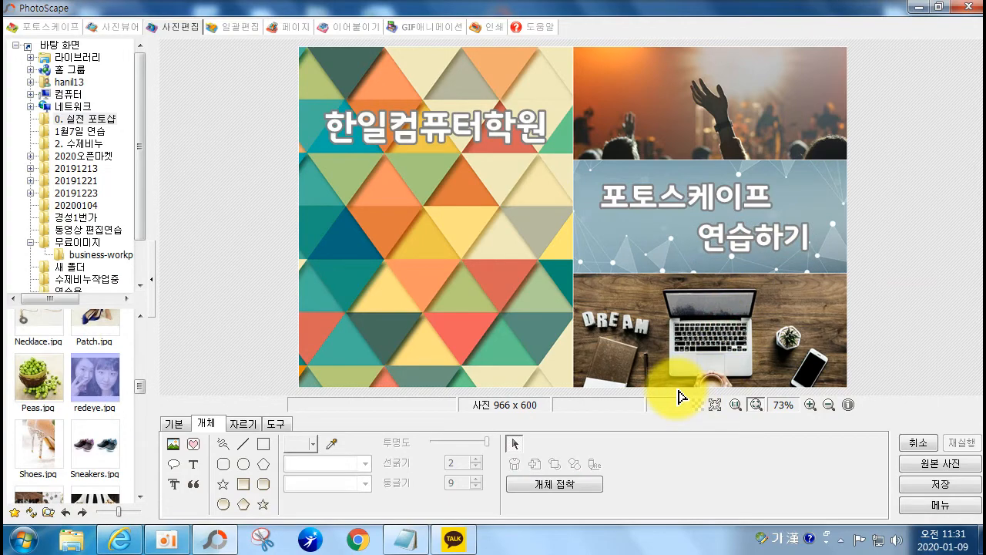
- Replace the page's triangle photo with the purple flower and the blue one with the coloured arrows, and reopen it in 사진편집 without saving the previous collage
{"action": "left_click", "coordinate": [288, 31]}
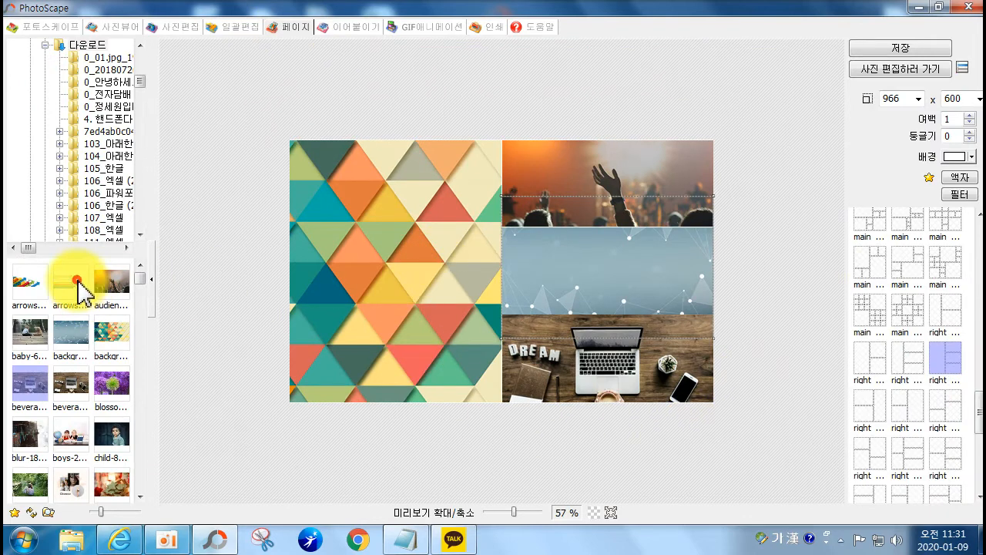
{"action": "left_click", "coordinate": [78, 287]}
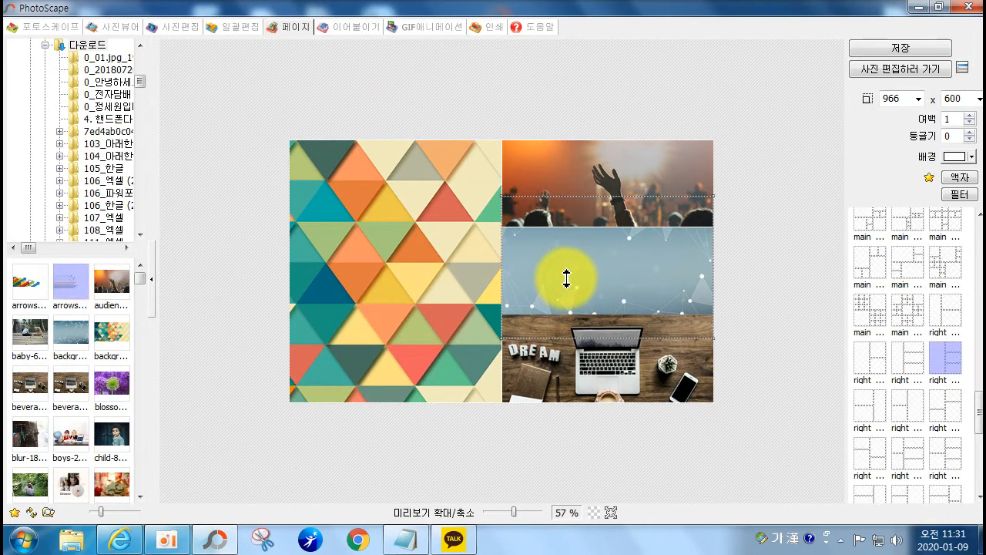
{"action": "left_click_drag", "start_coordinate": [26, 290], "coordinate": [333, 317]}
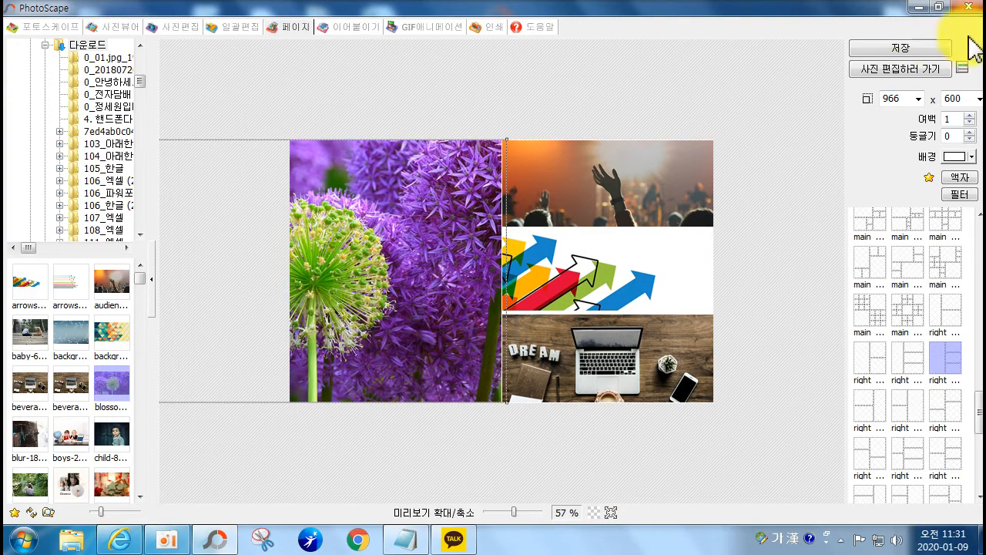
{"action": "left_click", "coordinate": [883, 75]}
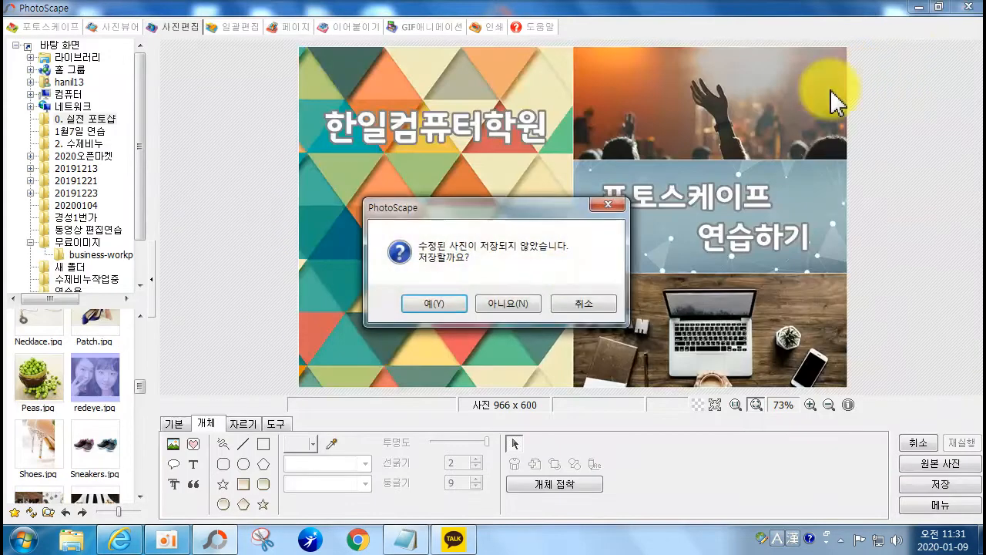
{"action": "left_click", "coordinate": [501, 306]}
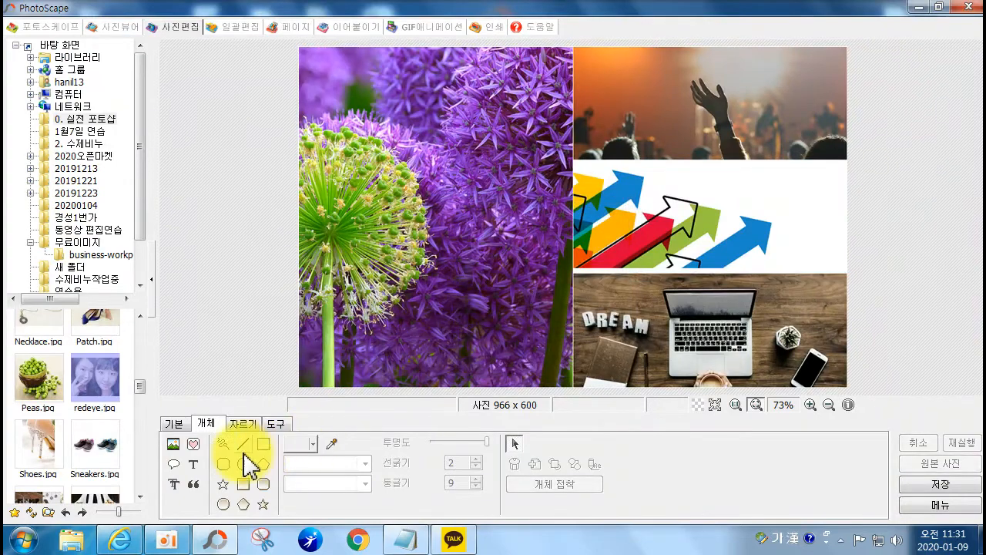
- Add the outlined text 연습하기, enlarge it and place it over the boundary between the arrows and laptop photos
{"action": "left_click", "coordinate": [194, 464]}
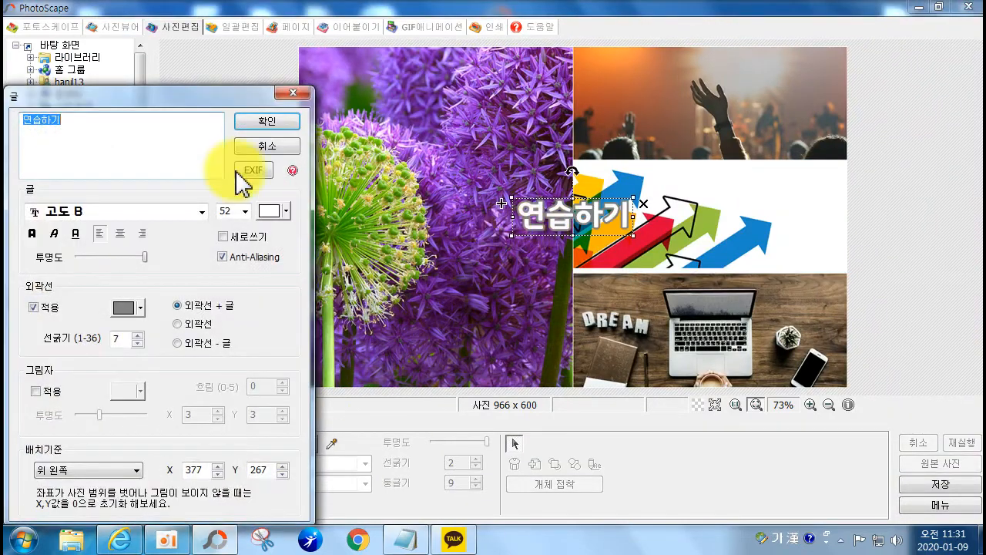
{"action": "left_click", "coordinate": [255, 124]}
{"action": "left_click_drag", "start_coordinate": [512, 235], "coordinate": [731, 281]}
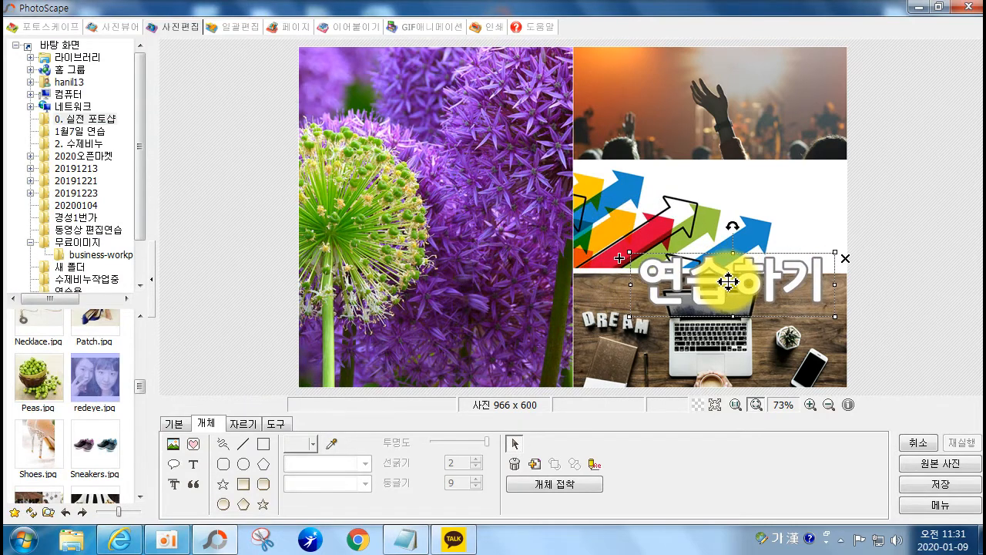
{"action": "left_click", "coordinate": [609, 326]}
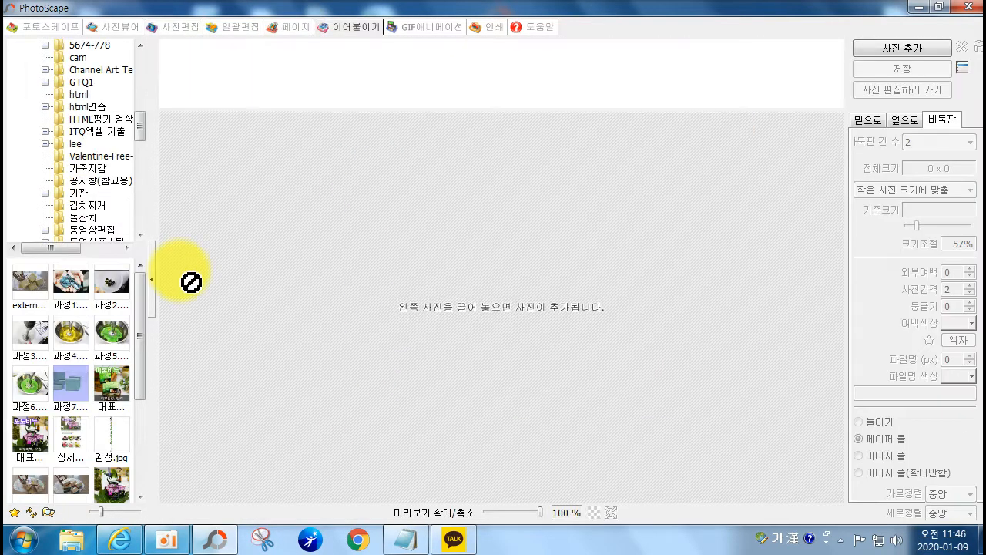
- Add the 과정1 photo from the #수제비누 folder, enlarge it to 74%, and keep the 바둑판 layout after trying 밑으로
{"action": "left_click_drag", "start_coordinate": [141, 130], "coordinate": [150, 92]}
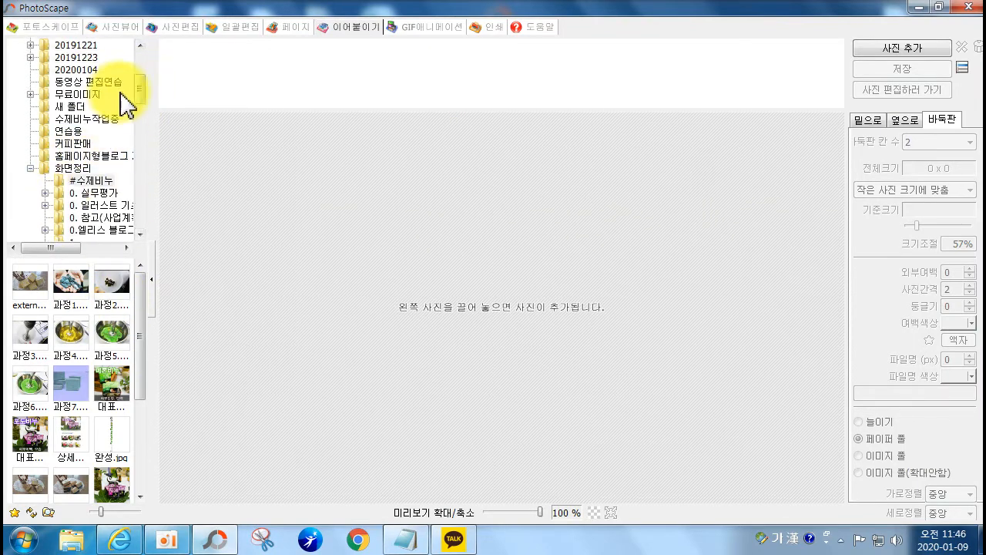
{"action": "left_click", "coordinate": [89, 181]}
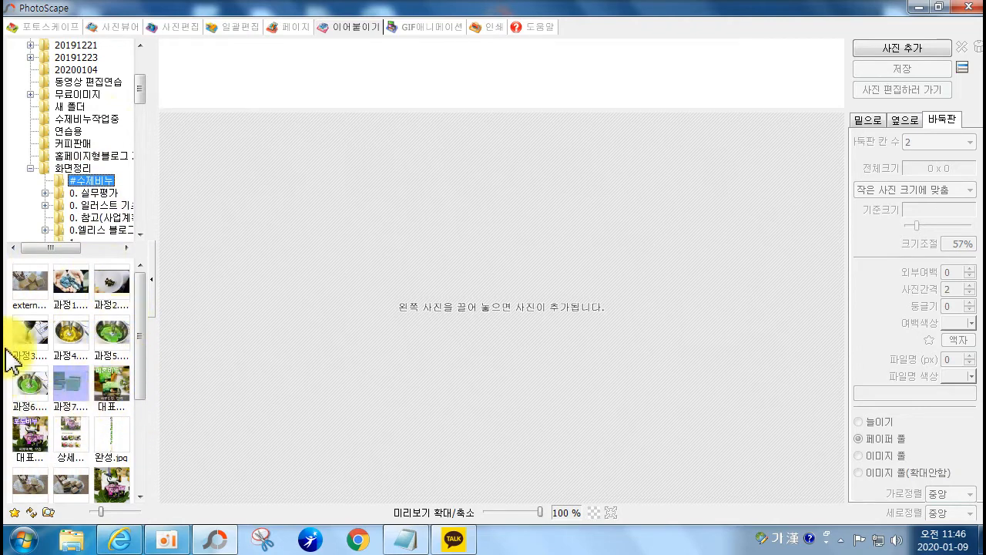
{"action": "left_click_drag", "start_coordinate": [71, 291], "coordinate": [303, 274]}
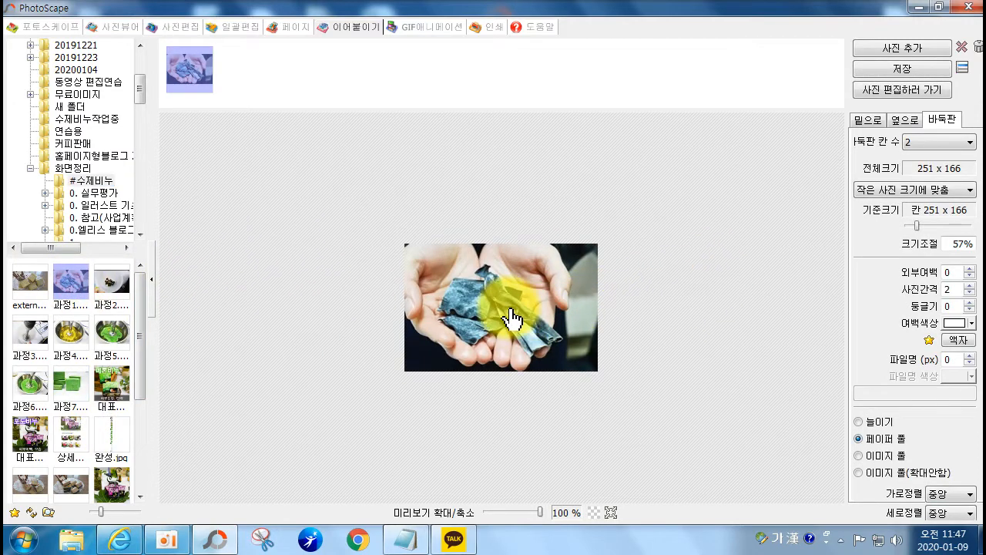
{"action": "left_click_drag", "start_coordinate": [918, 227], "coordinate": [924, 227]}
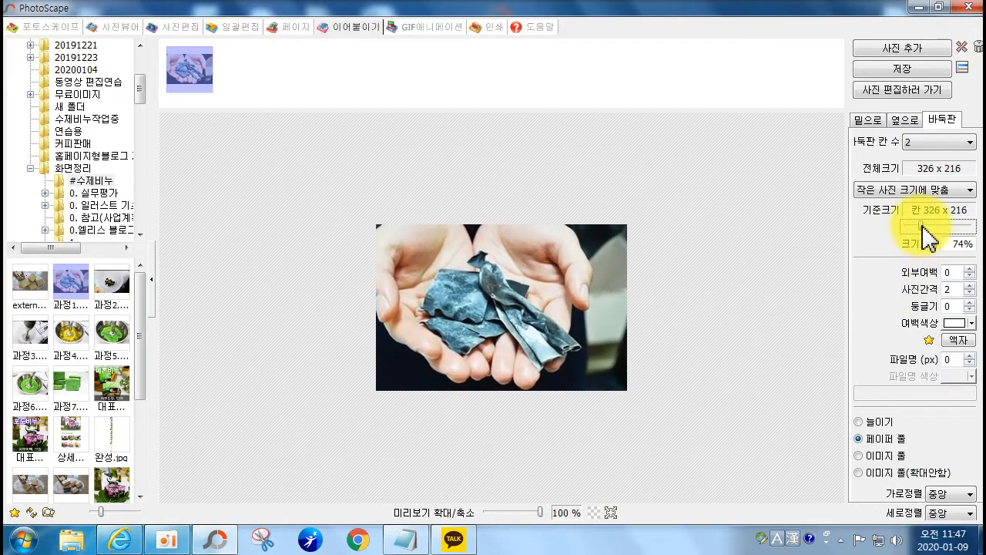
{"action": "left_click", "coordinate": [864, 122]}
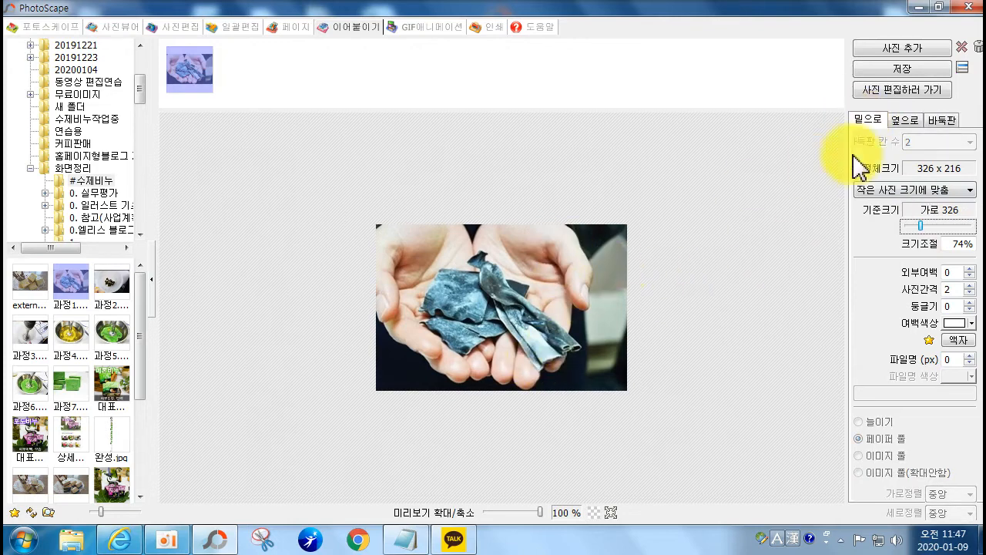
{"action": "left_click", "coordinate": [941, 121]}
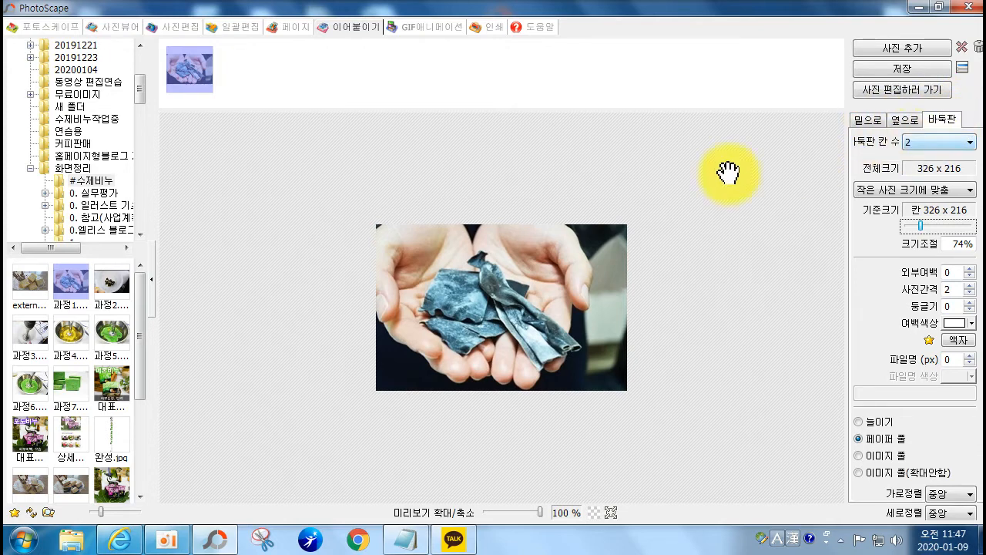
- Add the 과정2 through 과정7 photos in order to the two-column grid
{"action": "left_click_drag", "start_coordinate": [113, 284], "coordinate": [644, 309]}
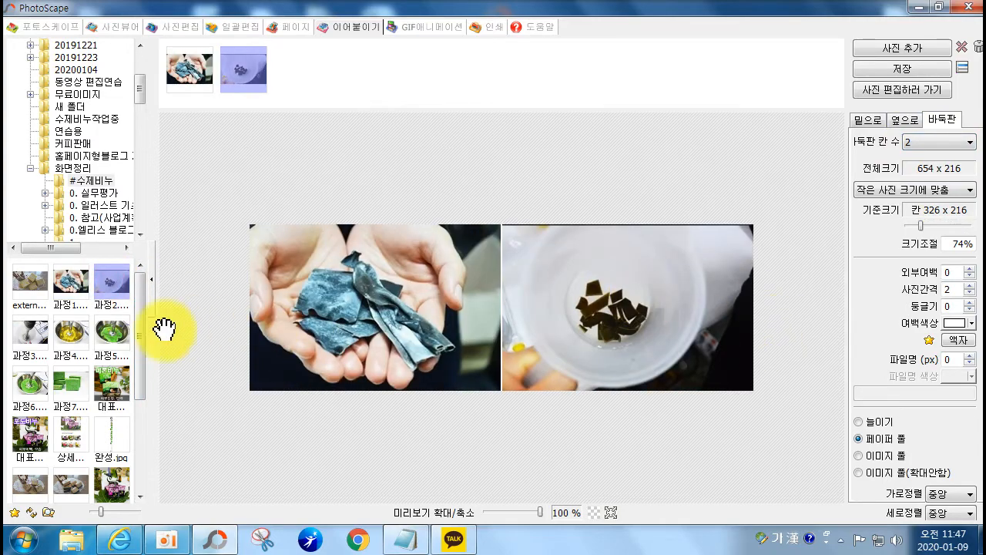
{"action": "left_click_drag", "start_coordinate": [26, 340], "coordinate": [327, 430]}
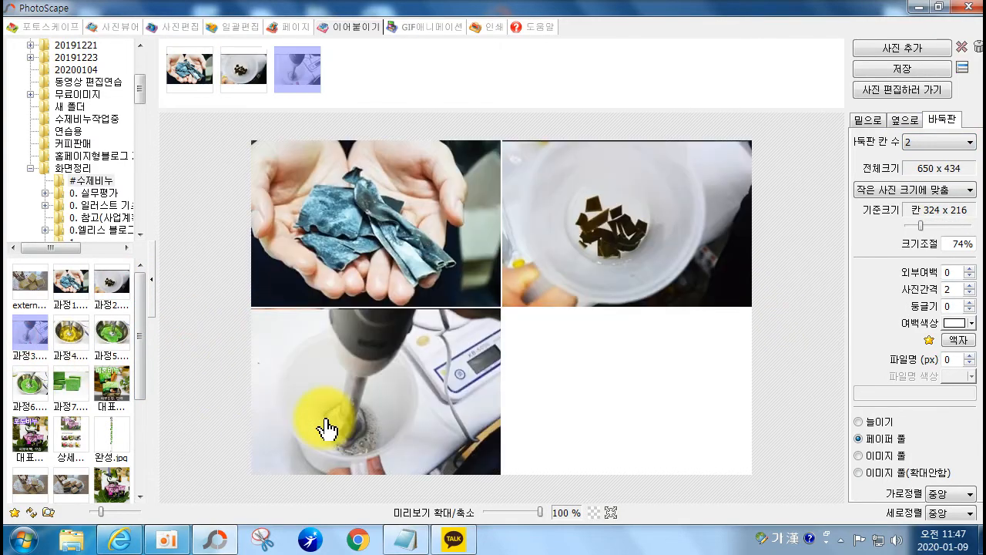
{"action": "left_click_drag", "start_coordinate": [66, 351], "coordinate": [540, 354]}
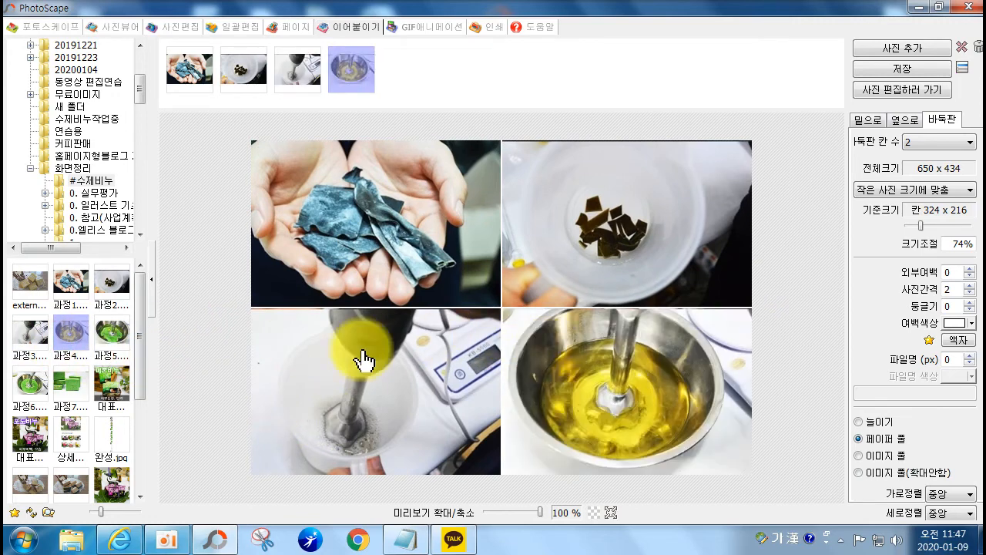
{"action": "left_click_drag", "start_coordinate": [100, 340], "coordinate": [329, 367]}
{"action": "left_click_drag", "start_coordinate": [32, 383], "coordinate": [623, 399]}
{"action": "left_click_drag", "start_coordinate": [77, 390], "coordinate": [363, 436]}
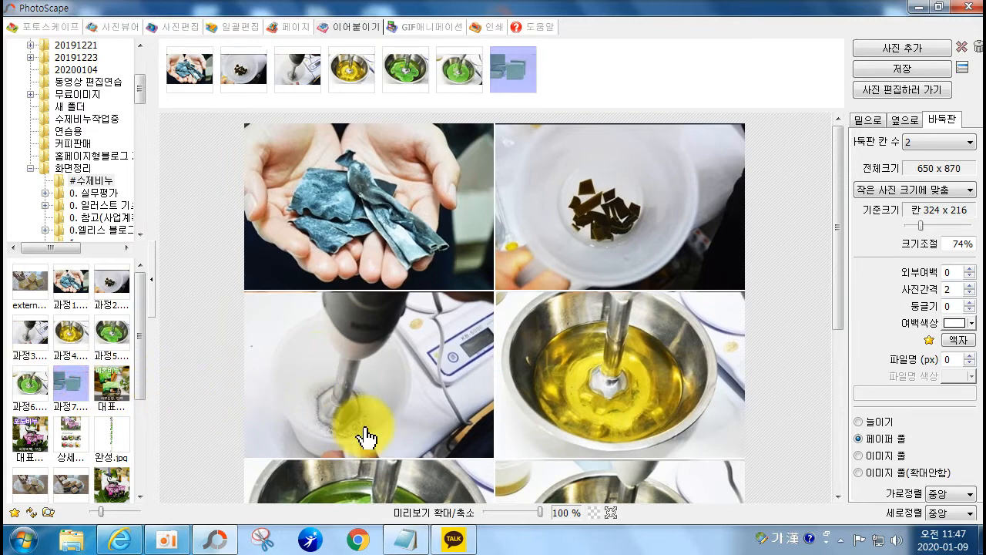
- Add 4.jpg as the grid's first photo and open the combined image in 사진편집 without saving the previous edit
{"action": "scroll", "coordinate": [388, 401], "scroll_direction": "down", "scroll_amount": 2}
{"action": "left_click_drag", "start_coordinate": [838, 316], "coordinate": [871, 296]}
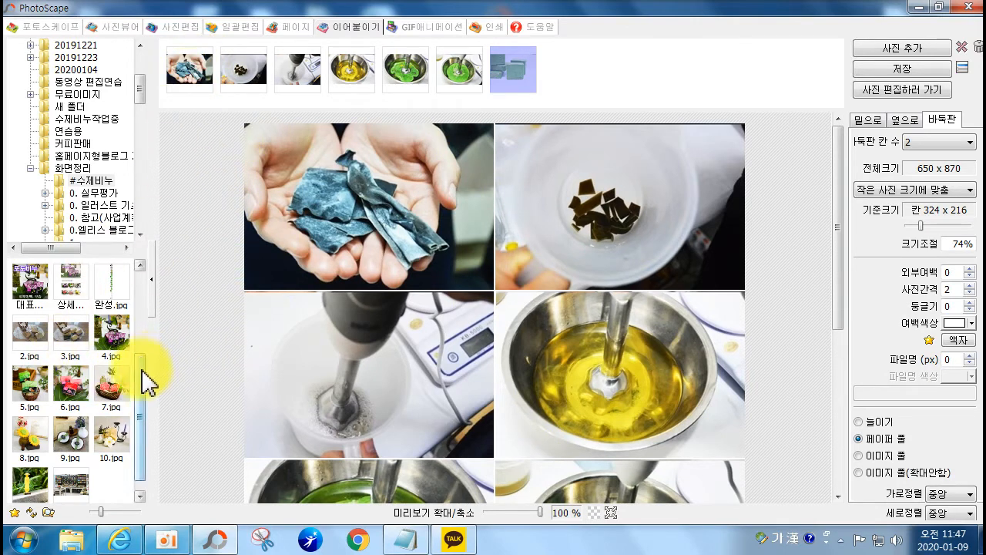
{"action": "scroll", "coordinate": [123, 357], "scroll_direction": "down", "scroll_amount": 1}
{"action": "left_click_drag", "start_coordinate": [112, 347], "coordinate": [315, 352]}
{"action": "left_click_drag", "start_coordinate": [586, 77], "coordinate": [189, 81]}
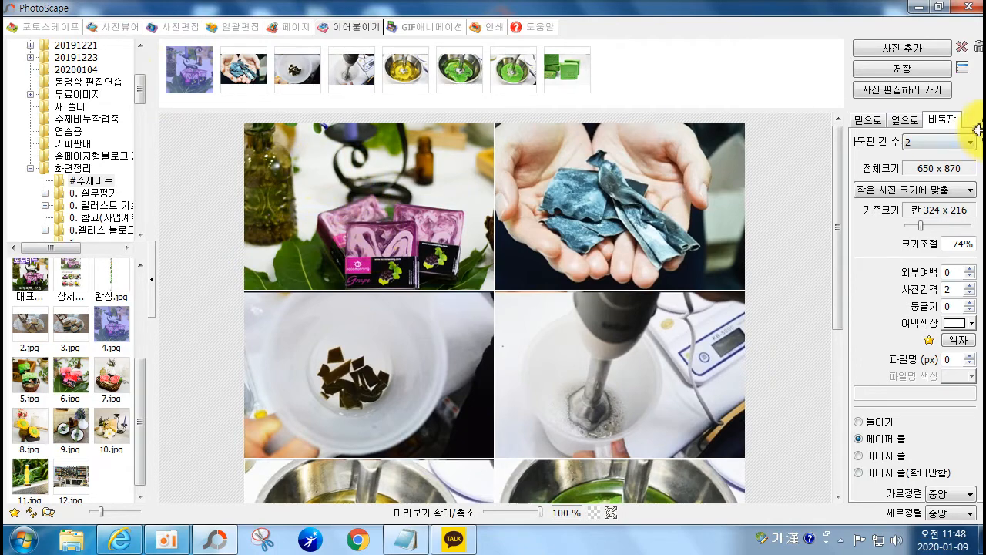
{"action": "left_click", "coordinate": [917, 104]}
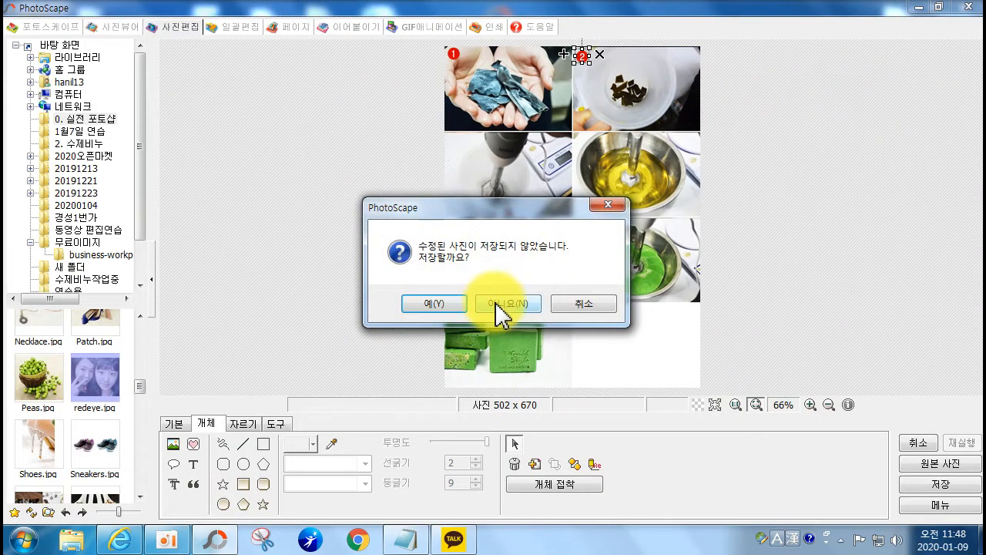
{"action": "left_click", "coordinate": [503, 304]}
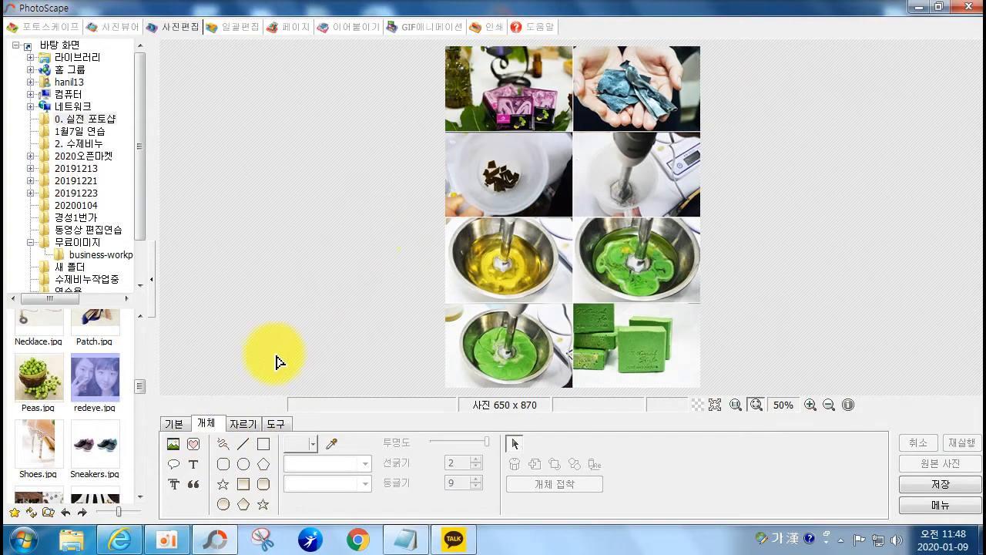
- Add the two-line title 수제비누 / 만드는 방법, shrink it and place it on the lower part of the purple soap photo
{"action": "left_click", "coordinate": [194, 463]}
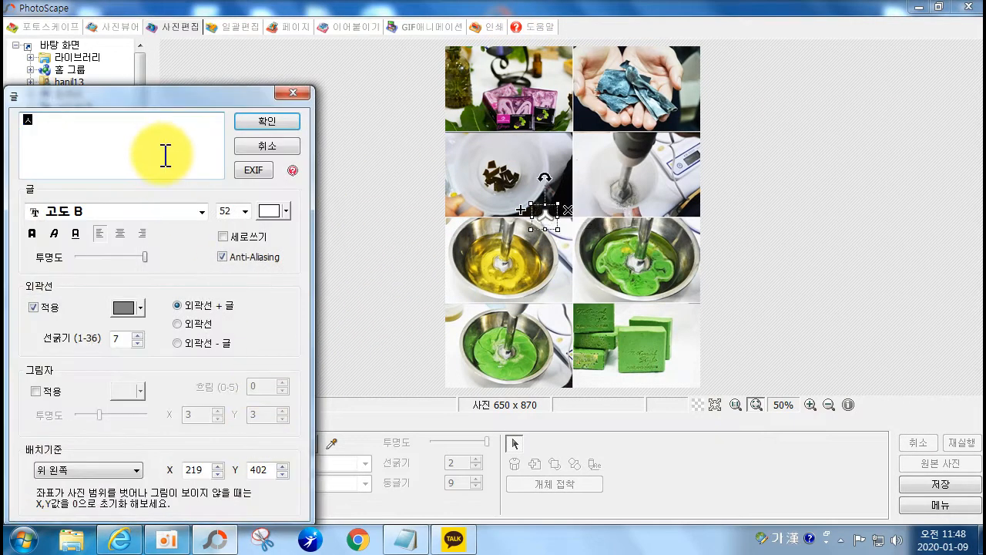
{"action": "type", "text": "수제비누"}
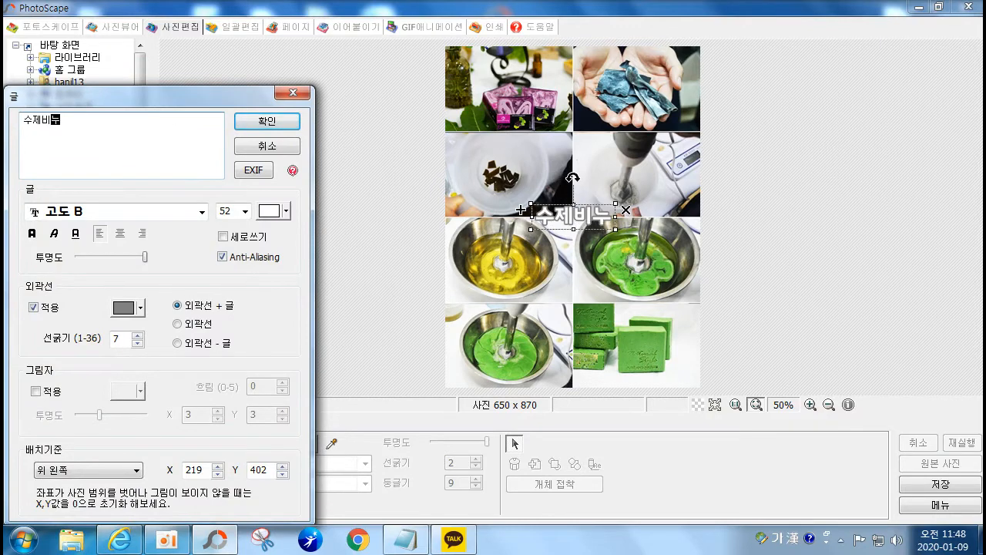
{"action": "type", "text": " 만드는 레시"}
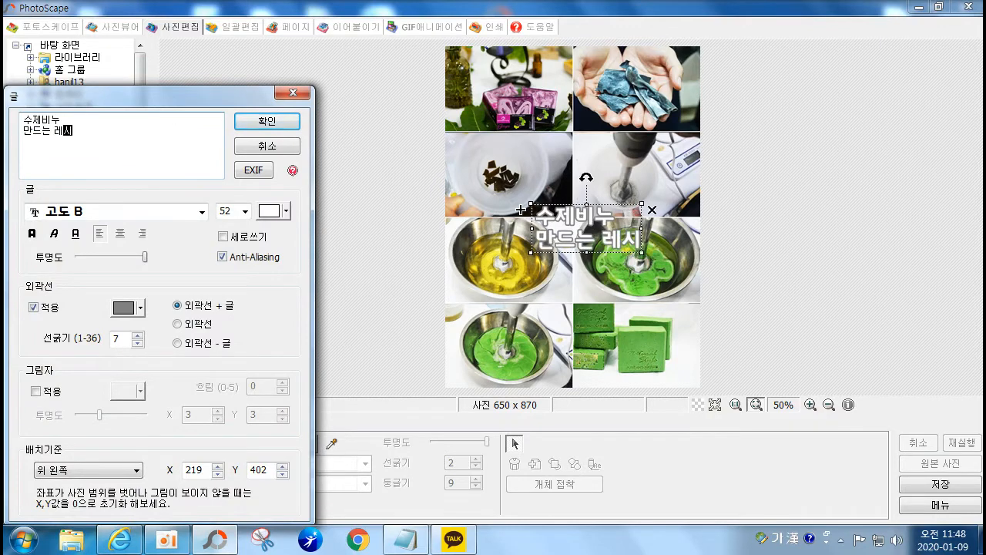
{"action": "key", "text": "BackSpace"}
{"action": "key", "text": "BackSpace"}
{"action": "key", "text": "BackSpace"}
{"action": "type", "text": "방법"}
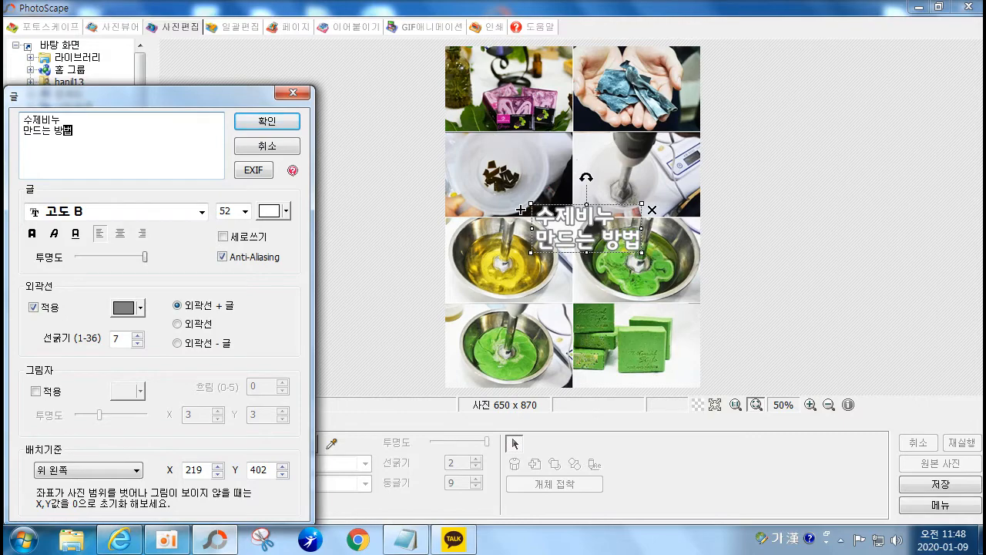
{"action": "left_click", "coordinate": [262, 124]}
{"action": "left_click_drag", "start_coordinate": [593, 230], "coordinate": [515, 93]}
{"action": "left_click_drag", "start_coordinate": [564, 115], "coordinate": [511, 109]}
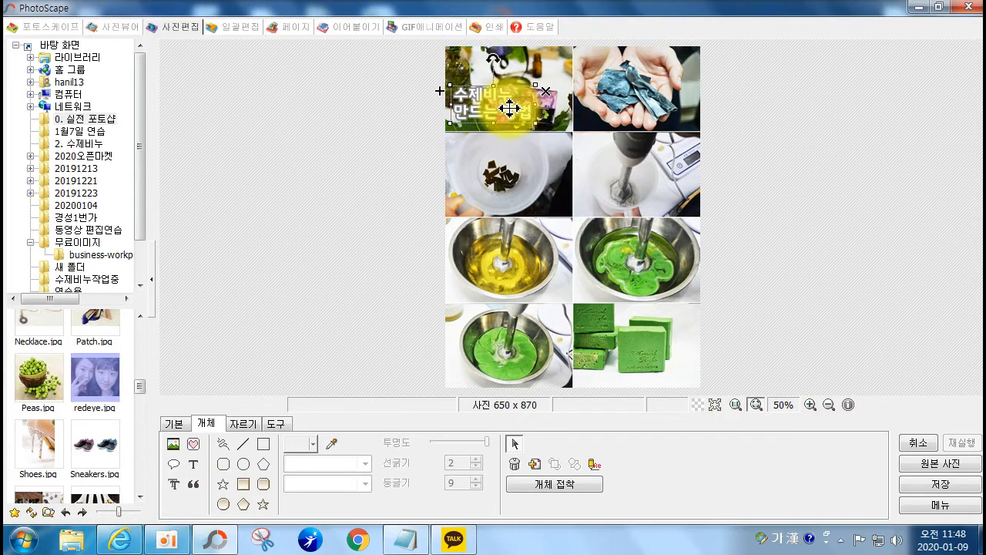
- Add the text 다시마를 준비합니다. without an outline, shrink it to about size 26 and place it along the bottom of the kelp-in-hands photo
{"action": "left_click", "coordinate": [196, 465]}
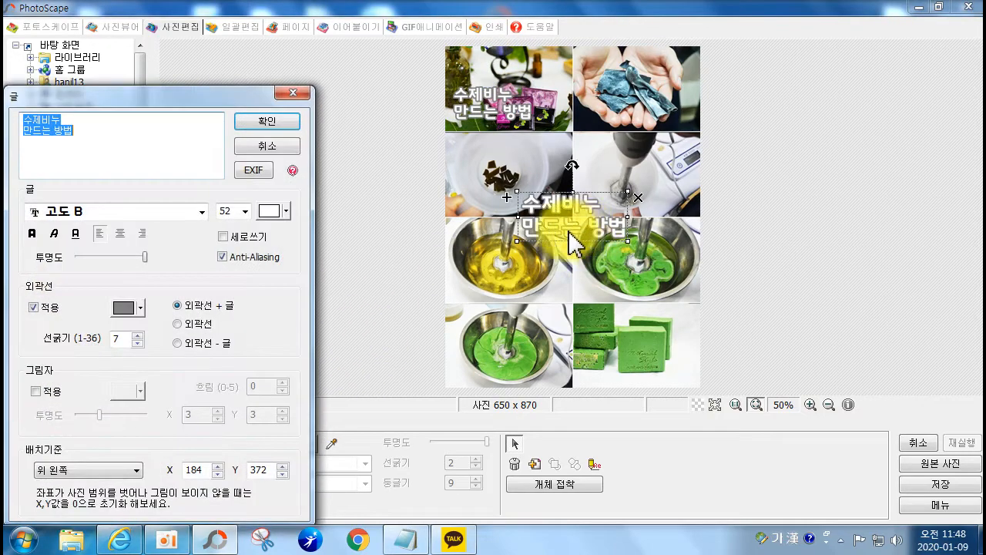
{"action": "left_click_drag", "start_coordinate": [147, 146], "coordinate": [14, 112]}
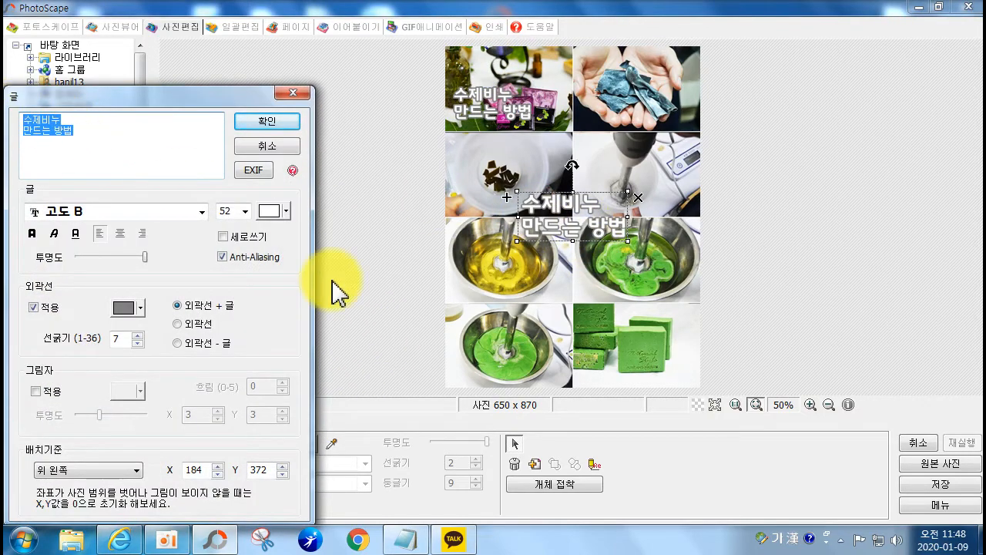
{"action": "type", "text": "다심마를 준비합니다."}
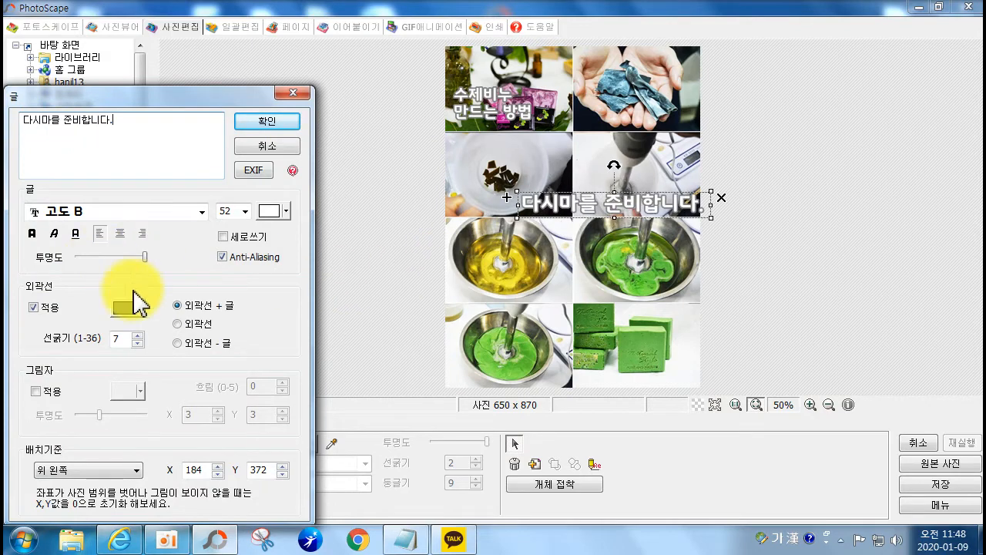
{"action": "left_click", "coordinate": [45, 308]}
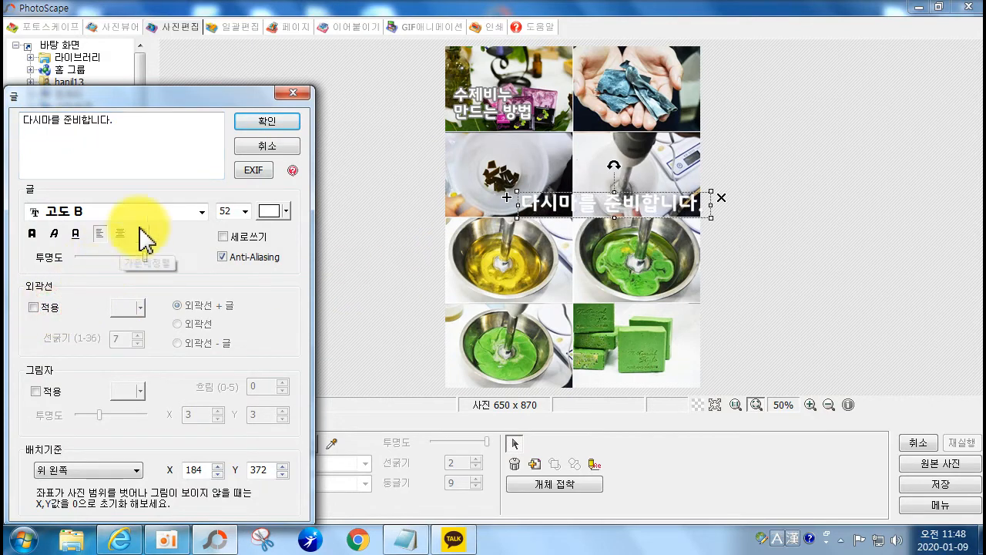
{"action": "left_click", "coordinate": [182, 215]}
{"action": "left_click", "coordinate": [258, 217]}
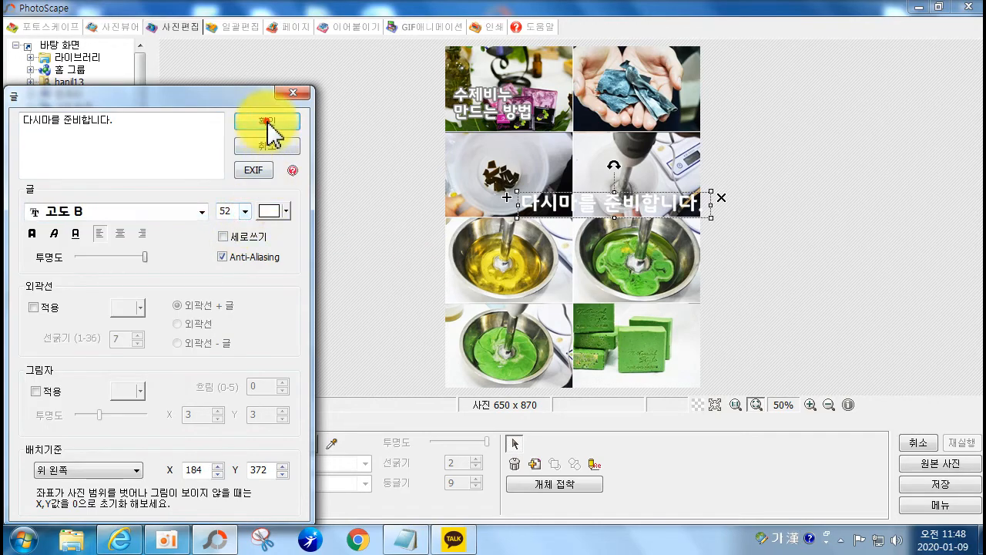
{"action": "left_click", "coordinate": [267, 122]}
{"action": "left_click_drag", "start_coordinate": [517, 218], "coordinate": [599, 121]}
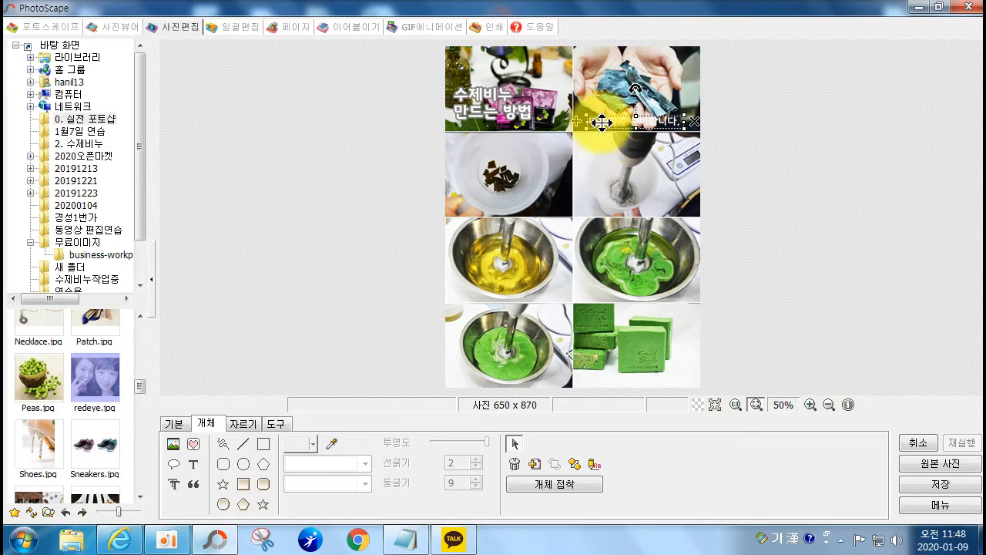
- Turn the outline back on for the 다시마를 준비합니다. caption
{"action": "double_click", "coordinate": [602, 122]}
{"action": "left_click", "coordinate": [33, 306]}
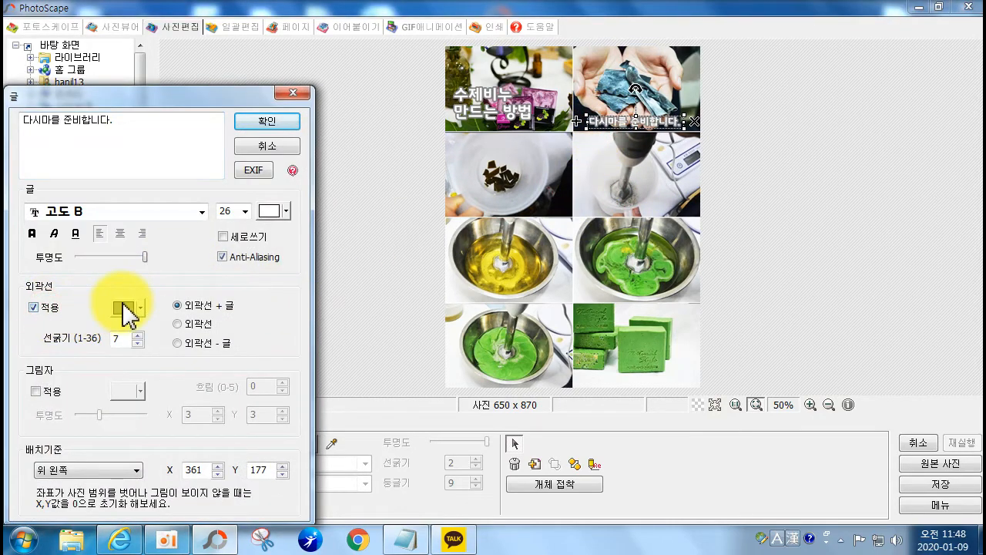
{"action": "left_click", "coordinate": [265, 122]}
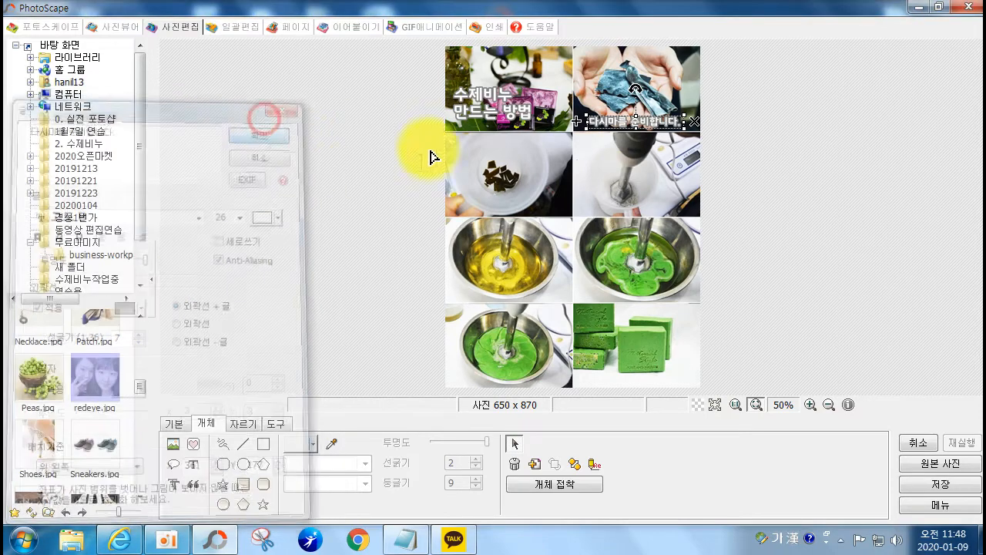
- Duplicate the caption onto the soaked-kelp photo, change its text to 다시마를 물에 불립니다., and centre both captions in their photos
{"action": "left_click_drag", "start_coordinate": [575, 121], "coordinate": [469, 204]}
{"action": "double_click", "coordinate": [479, 205]}
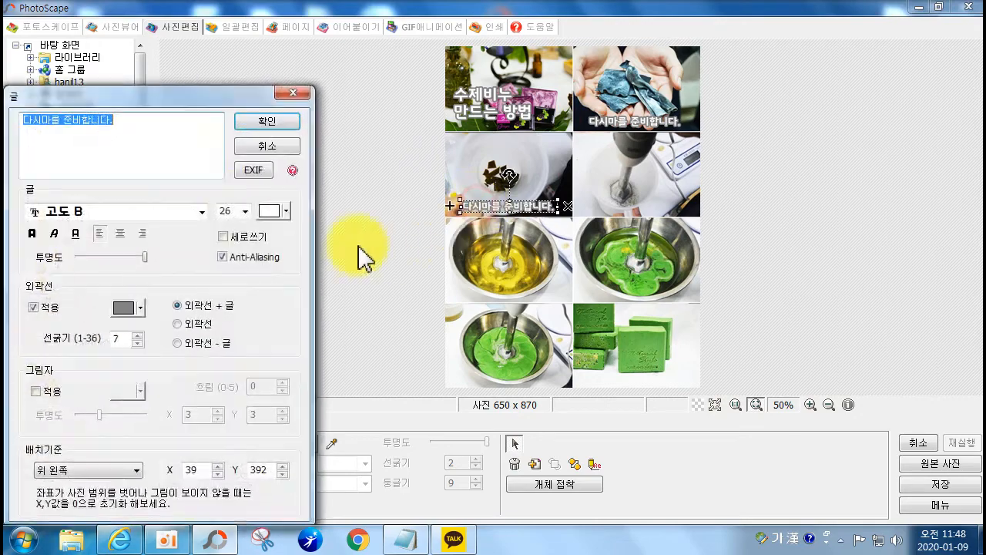
{"action": "left_click_drag", "start_coordinate": [142, 128], "coordinate": [64, 128]}
{"action": "type", "text": "ㅁ"}
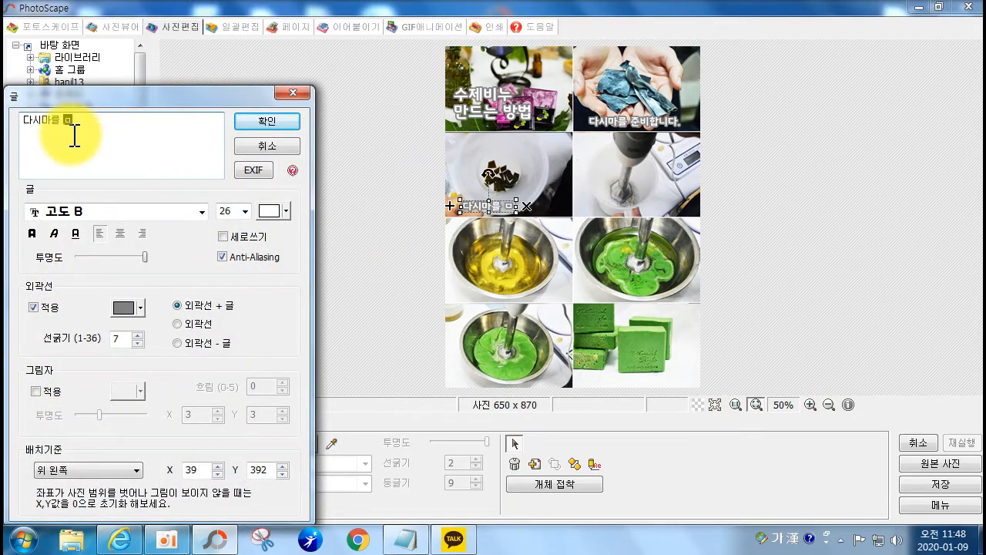
{"action": "type", "text": "ㅜㄹㅇㅔ"}
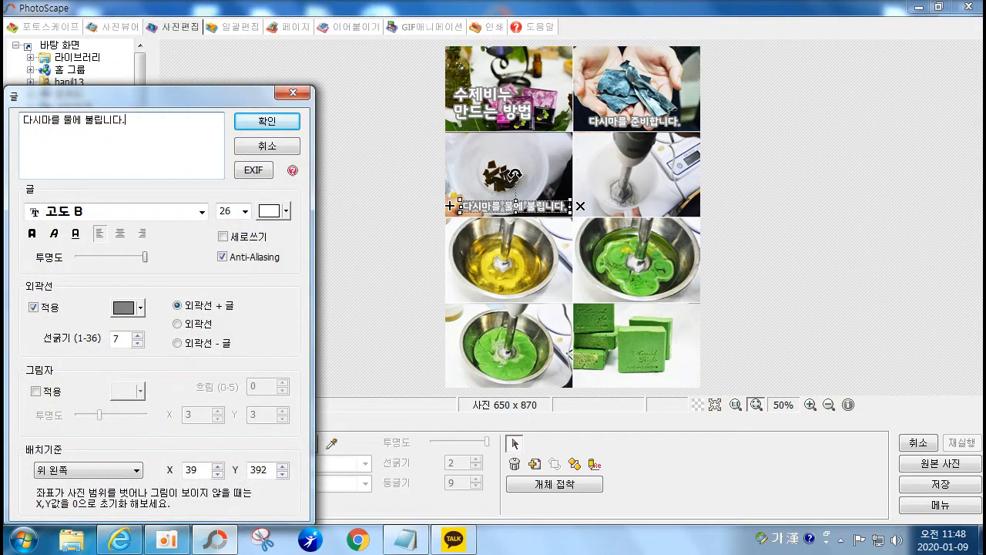
{"action": "type", "text": " 불립니다."}
{"action": "left_click", "coordinate": [267, 123]}
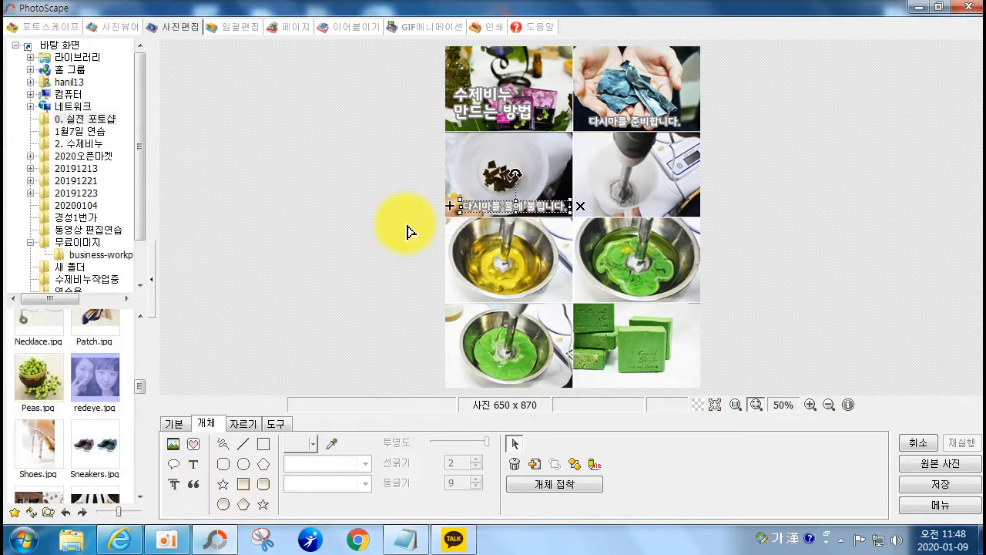
{"action": "left_click", "coordinate": [512, 216]}
{"action": "left_click", "coordinate": [632, 128]}
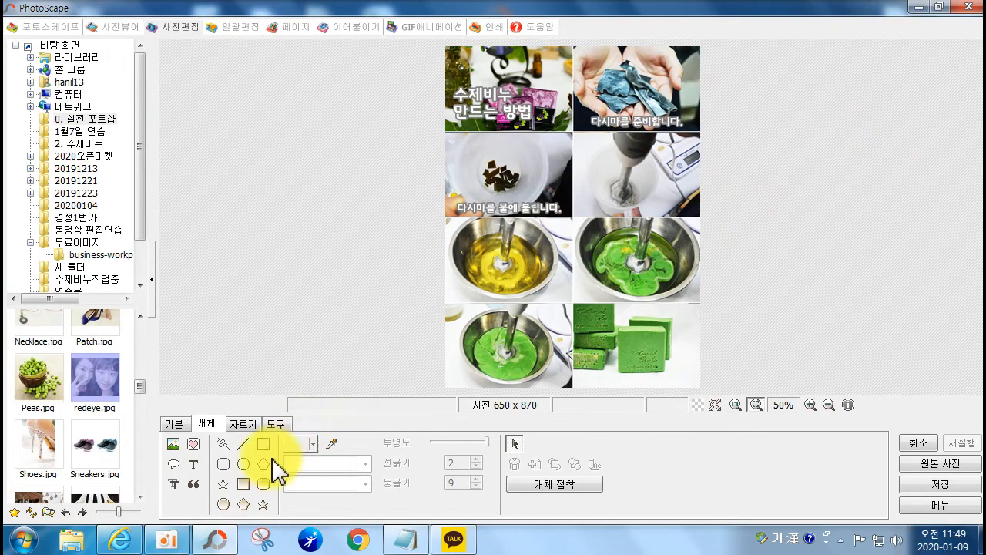
- Insert the circled number 1 icon e 01.png from the 숫자 set and place it before the 다시마를 준비합니다. caption
{"action": "left_click", "coordinate": [193, 444]}
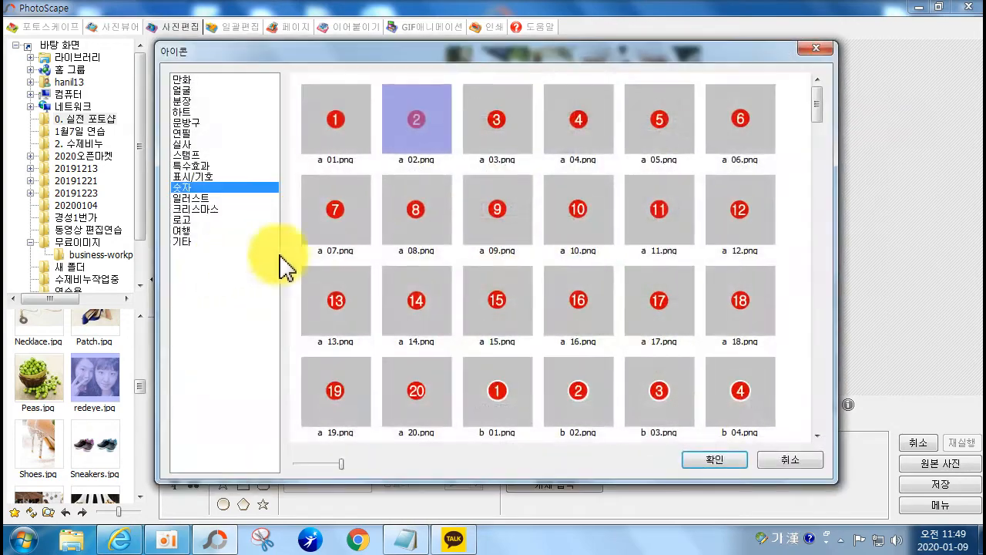
{"action": "scroll", "coordinate": [403, 308], "scroll_direction": "down", "scroll_amount": 10}
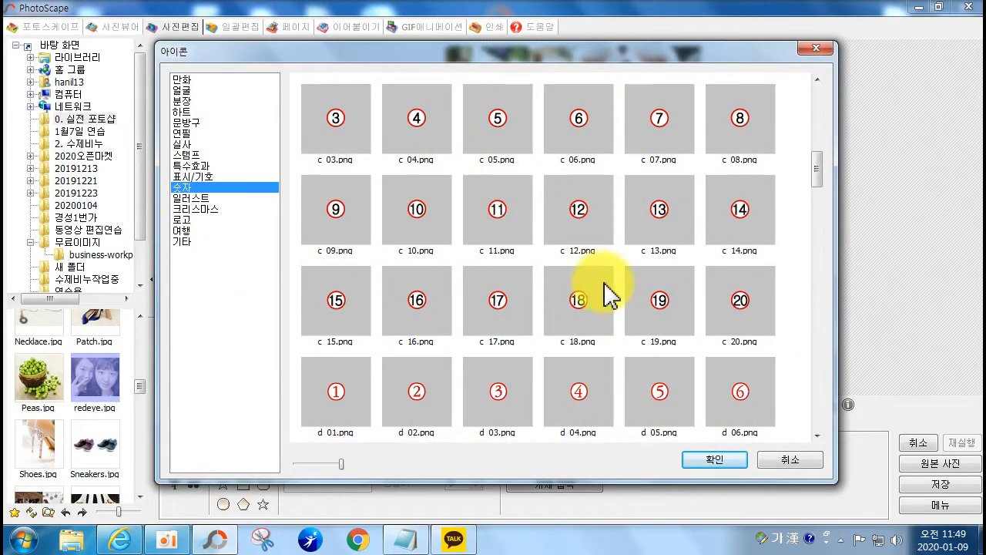
{"action": "scroll", "coordinate": [607, 300], "scroll_direction": "down", "scroll_amount": 5}
{"action": "left_click", "coordinate": [577, 222]}
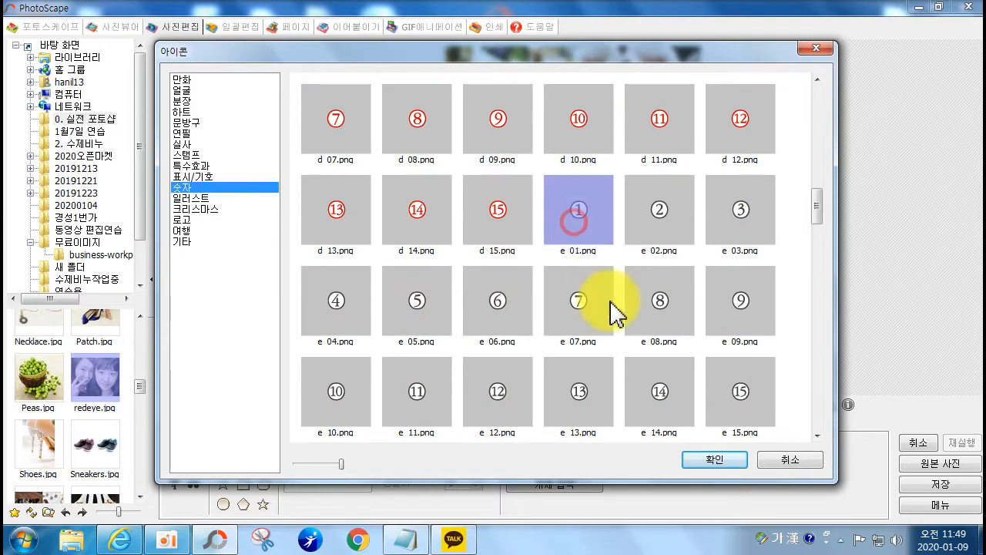
{"action": "left_click", "coordinate": [701, 461]}
{"action": "left_click_drag", "start_coordinate": [570, 213], "coordinate": [585, 110]}
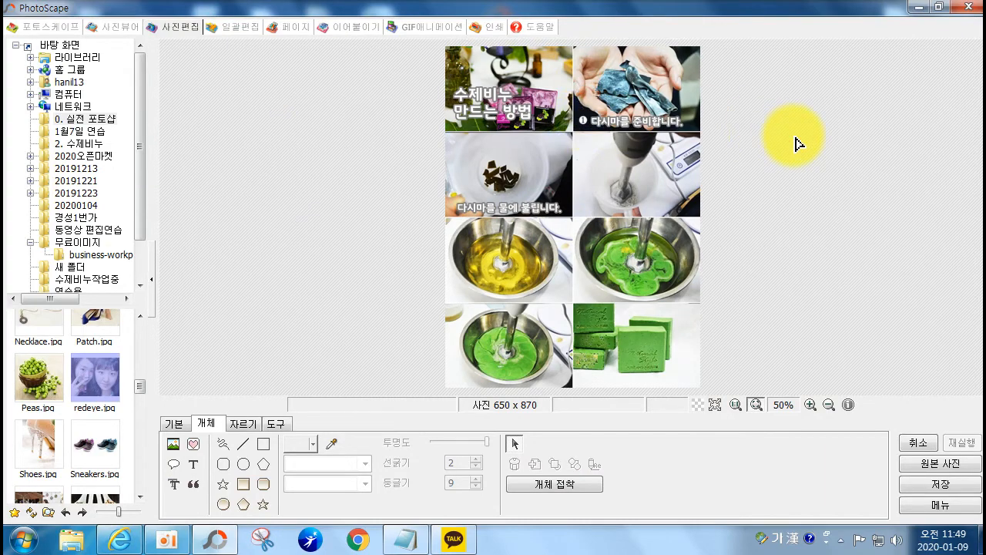
- Insert the circled number 2 icon e 02.png and place it before the 다시마를 물에 불립니다. caption
{"action": "left_click", "coordinate": [193, 444]}
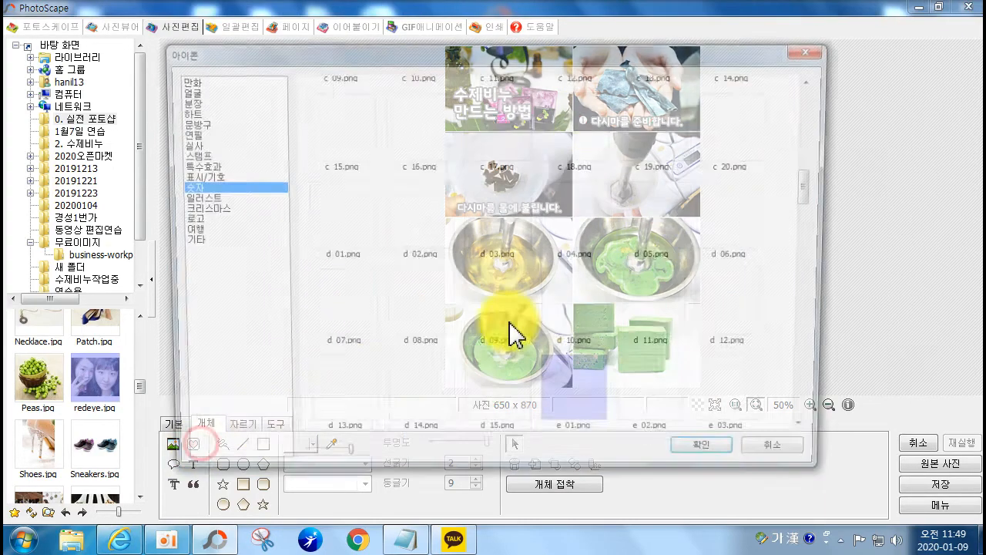
{"action": "left_click", "coordinate": [646, 389]}
{"action": "left_click", "coordinate": [706, 456]}
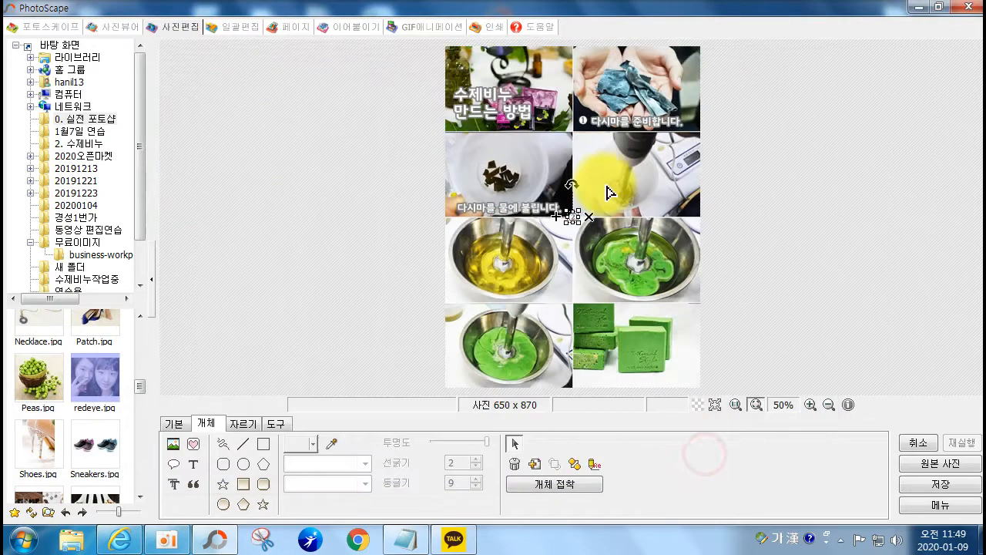
{"action": "left_click_drag", "start_coordinate": [572, 217], "coordinate": [465, 205]}
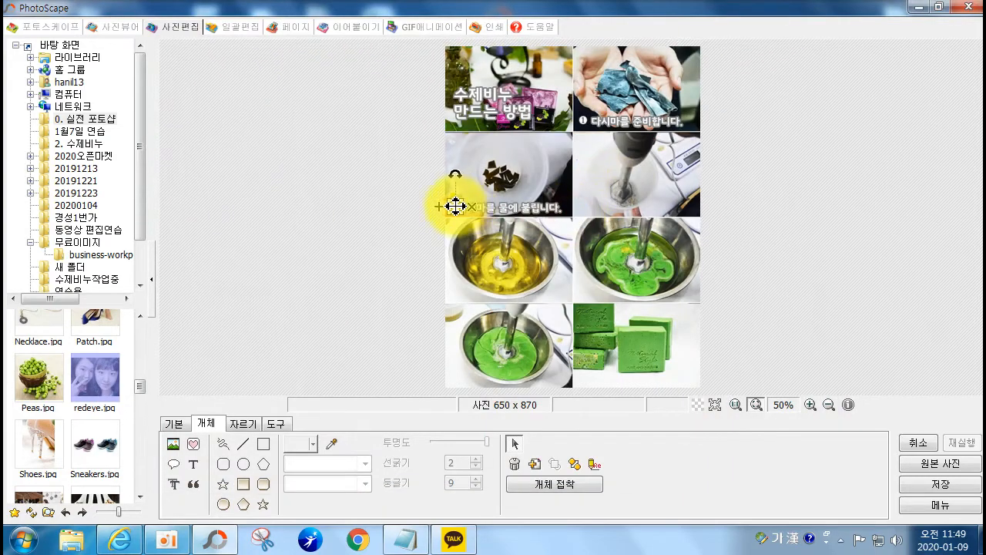
{"action": "left_click", "coordinate": [394, 244]}
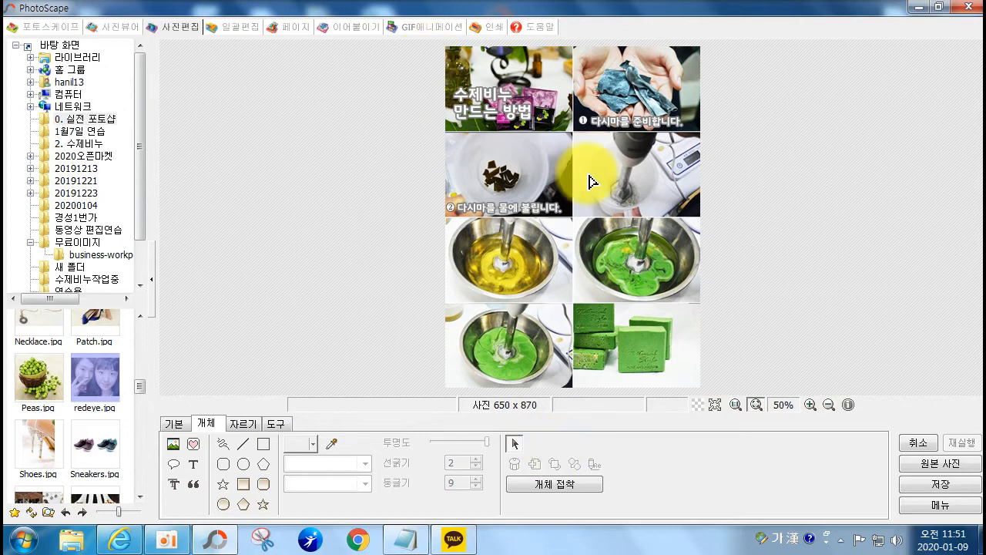
- In GIF애니메이션, add the photos 4.jpg through 11.jpg from the 2. 수제비누 folder as eight frames in order
{"action": "left_click", "coordinate": [427, 28]}
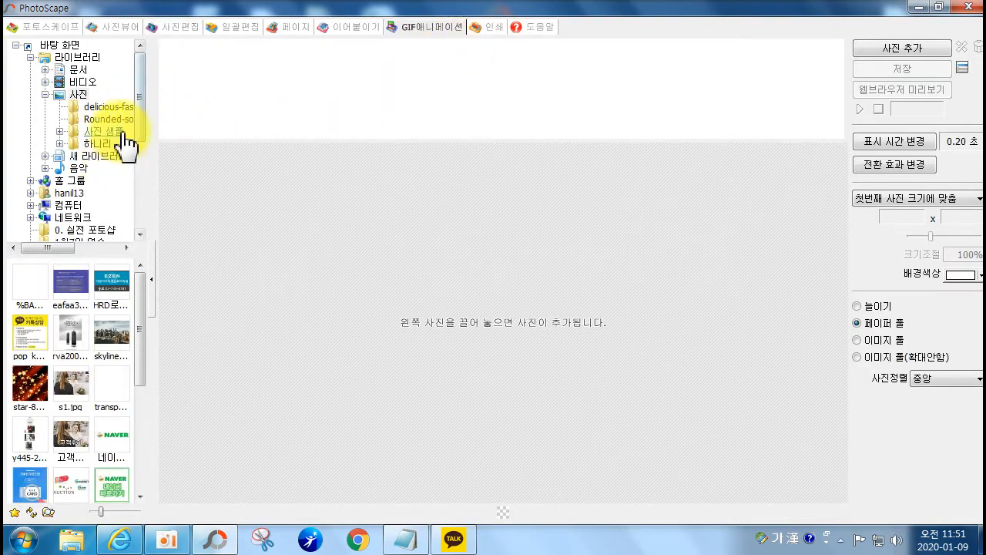
{"action": "left_click_drag", "start_coordinate": [138, 115], "coordinate": [144, 180]}
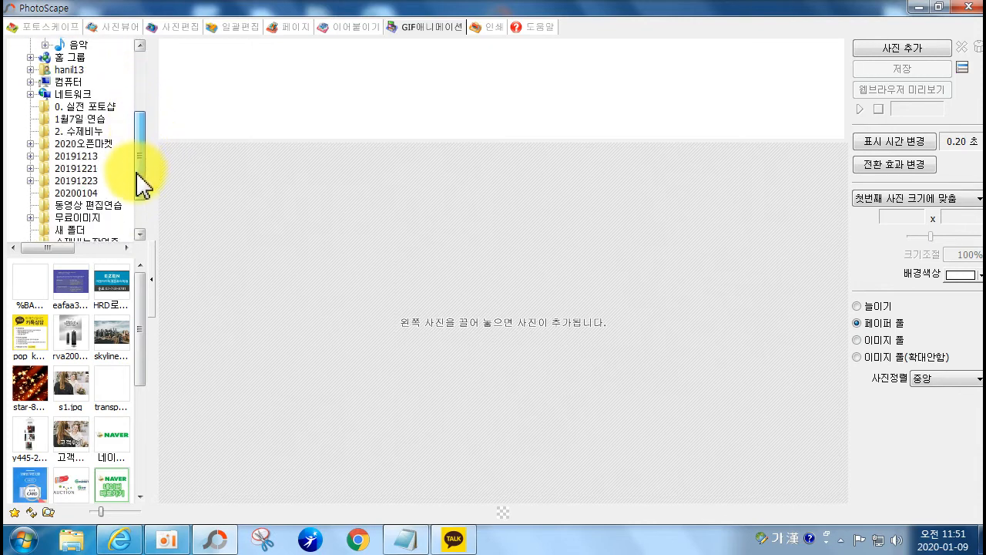
{"action": "left_click", "coordinate": [92, 141]}
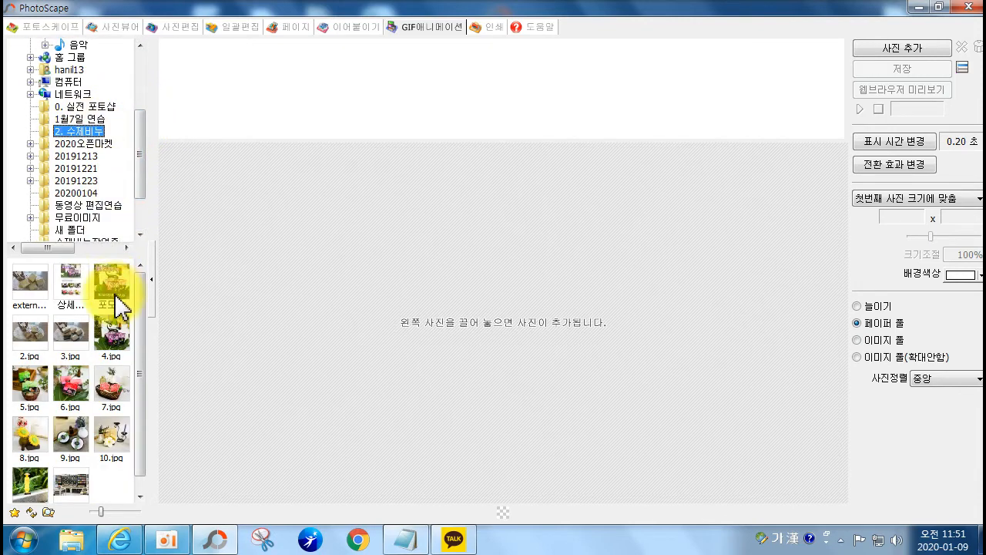
{"action": "left_click_drag", "start_coordinate": [108, 347], "coordinate": [331, 327]}
{"action": "left_click_drag", "start_coordinate": [28, 379], "coordinate": [339, 370]}
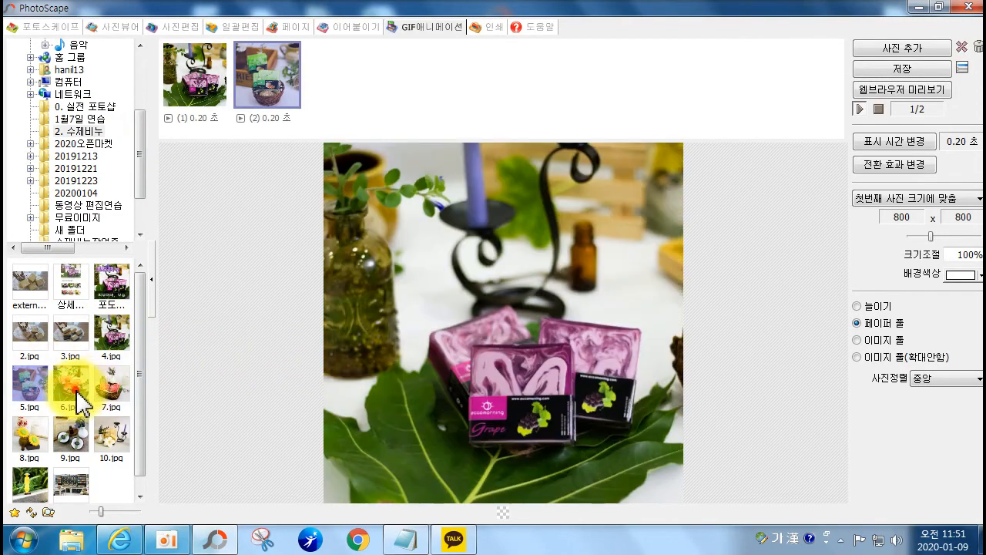
{"action": "left_click_drag", "start_coordinate": [79, 397], "coordinate": [323, 386]}
{"action": "left_click_drag", "start_coordinate": [167, 414], "coordinate": [172, 415]}
{"action": "left_click_drag", "start_coordinate": [26, 436], "coordinate": [165, 433]}
{"action": "left_click_drag", "start_coordinate": [70, 435], "coordinate": [174, 436]}
{"action": "left_click_drag", "start_coordinate": [112, 432], "coordinate": [254, 404]}
{"action": "left_click_drag", "start_coordinate": [31, 484], "coordinate": [304, 445]}
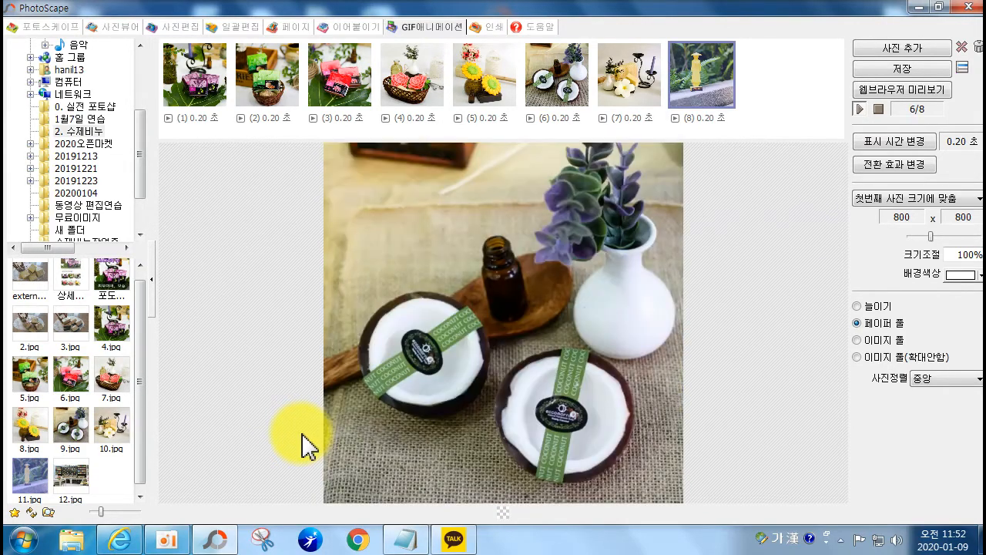
- Set the display time of all frames to 50 (0.50 seconds) and scale the animation down to 32%, 256 x 256
{"action": "left_click", "coordinate": [925, 142]}
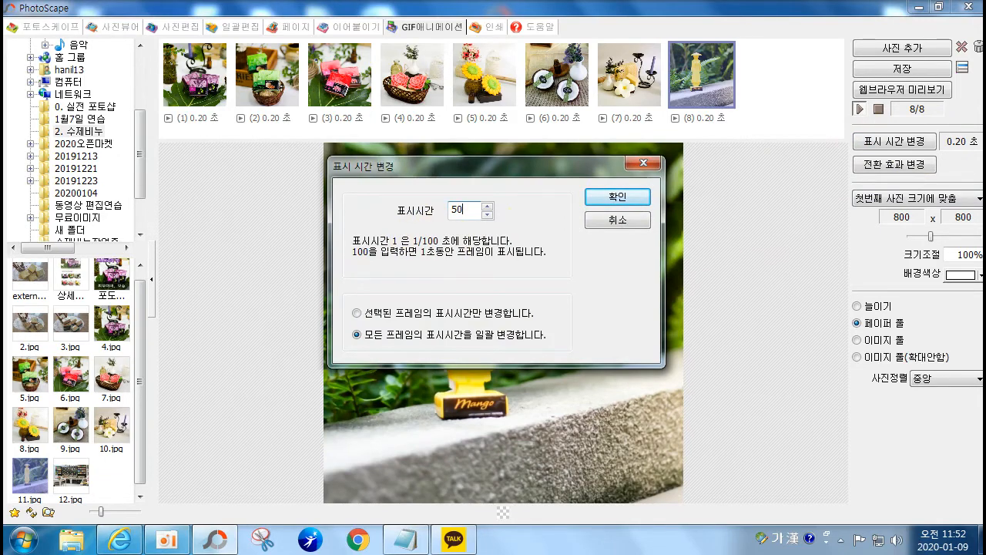
{"action": "left_click", "coordinate": [607, 199]}
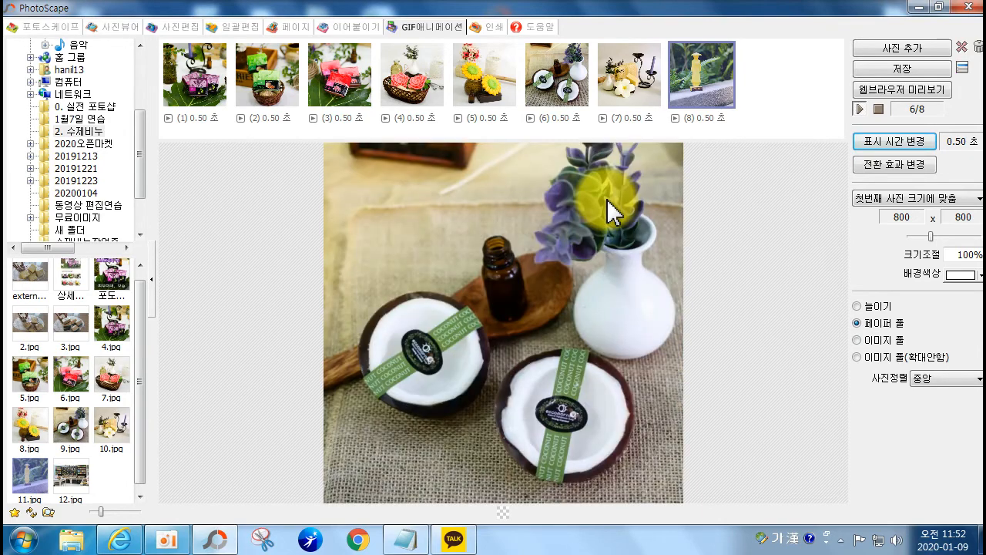
{"action": "left_click_drag", "start_coordinate": [933, 247], "coordinate": [917, 237]}
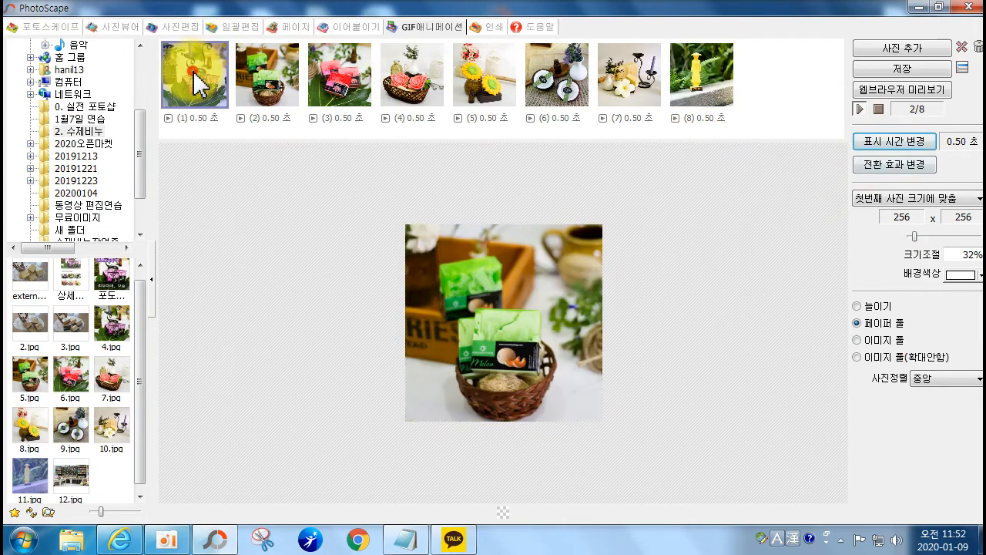
- Set the transition effect of frame 1 to 위로 전환 and of frame 2 to 아래로 전환
{"action": "left_click", "coordinate": [914, 164]}
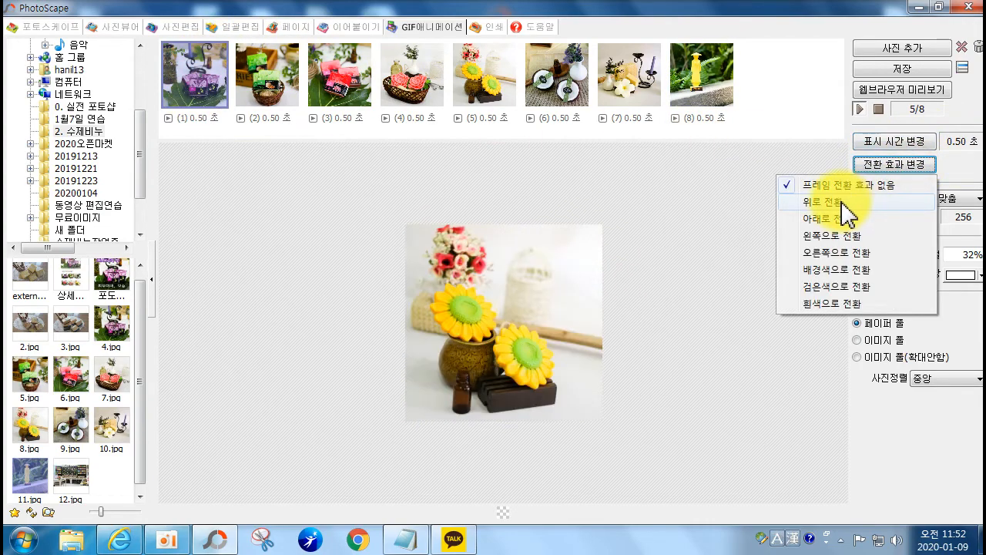
{"action": "left_click", "coordinate": [209, 126]}
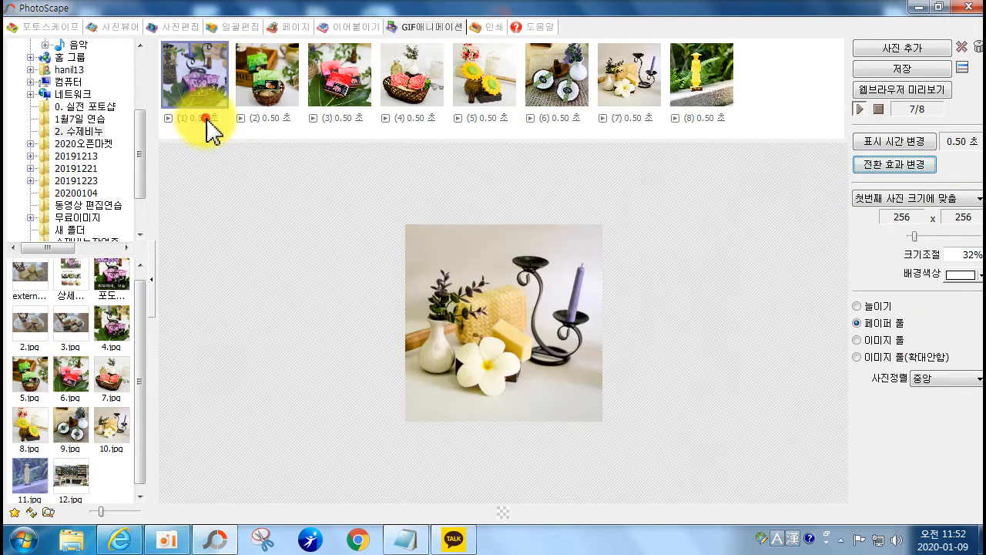
{"action": "right_click", "coordinate": [168, 125]}
{"action": "left_click", "coordinate": [216, 374]}
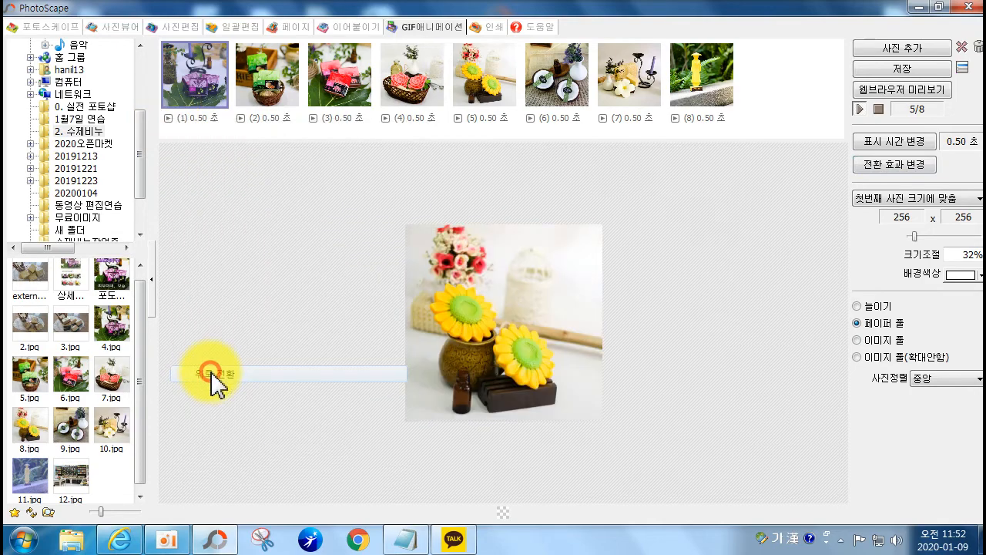
{"action": "right_click", "coordinate": [243, 120]}
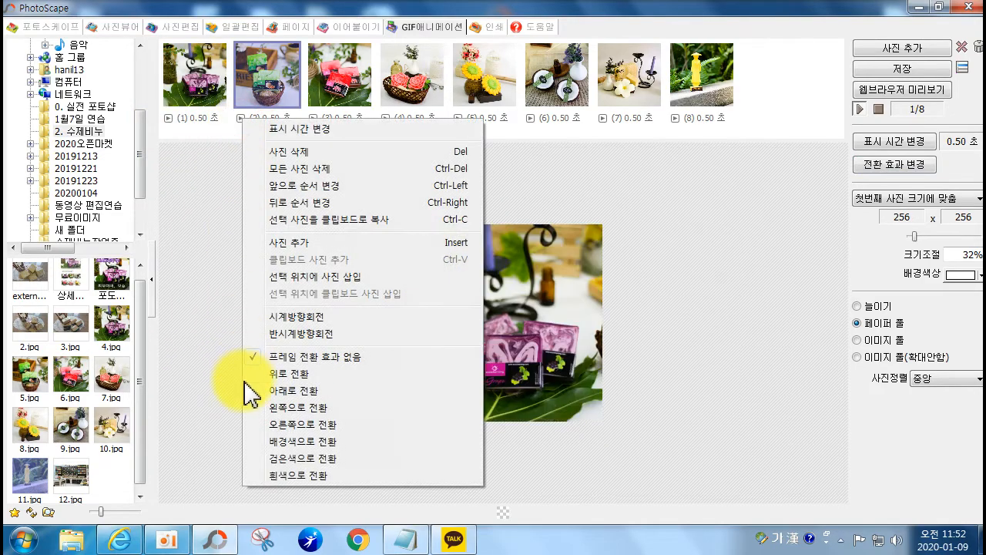
{"action": "left_click", "coordinate": [278, 390]}
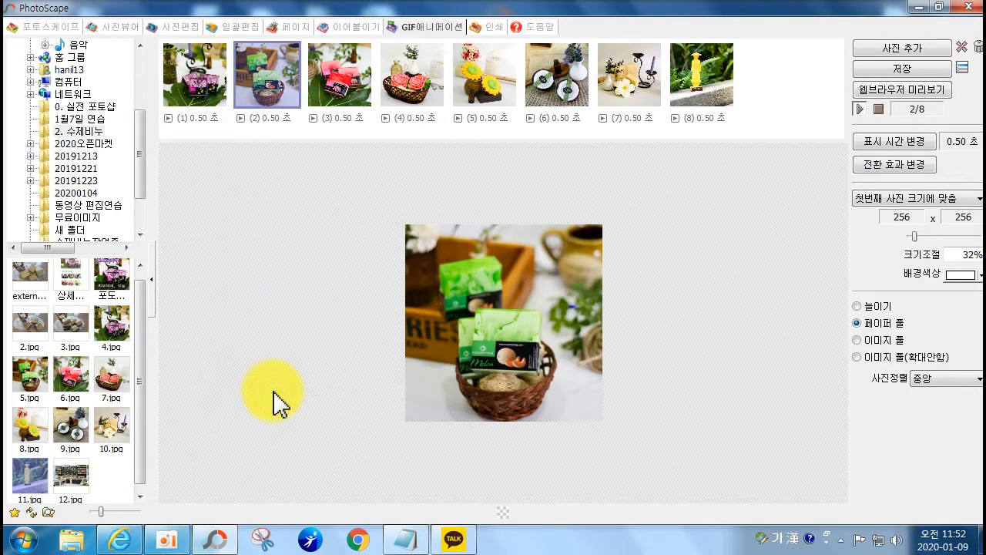
- Set the transitions of frames 3, 4 and 5 to 왼쪽으로 전환, 오른쪽으로 전환 and 배경색으로 전환 respectively
{"action": "right_click", "coordinate": [316, 119]}
{"action": "left_click", "coordinate": [337, 406]}
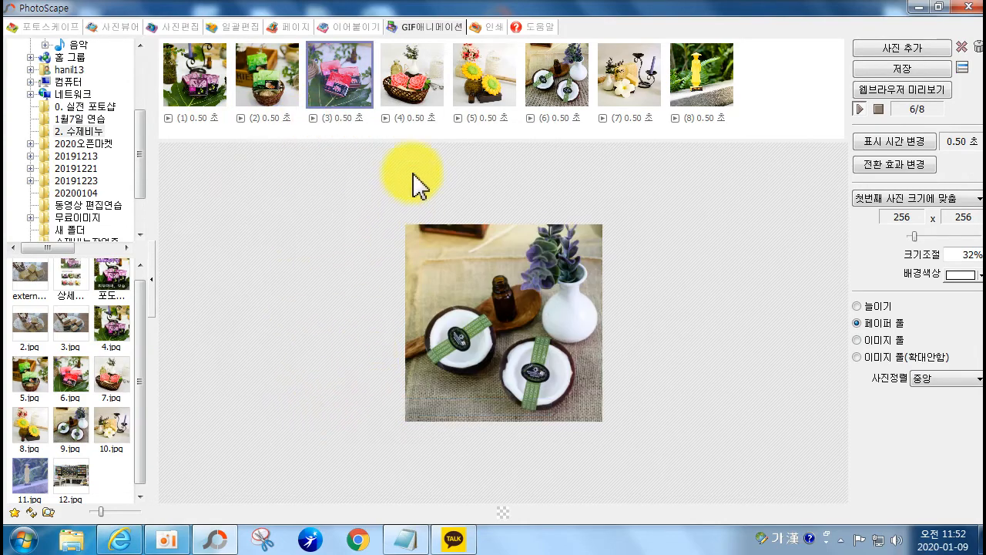
{"action": "right_click", "coordinate": [386, 115]}
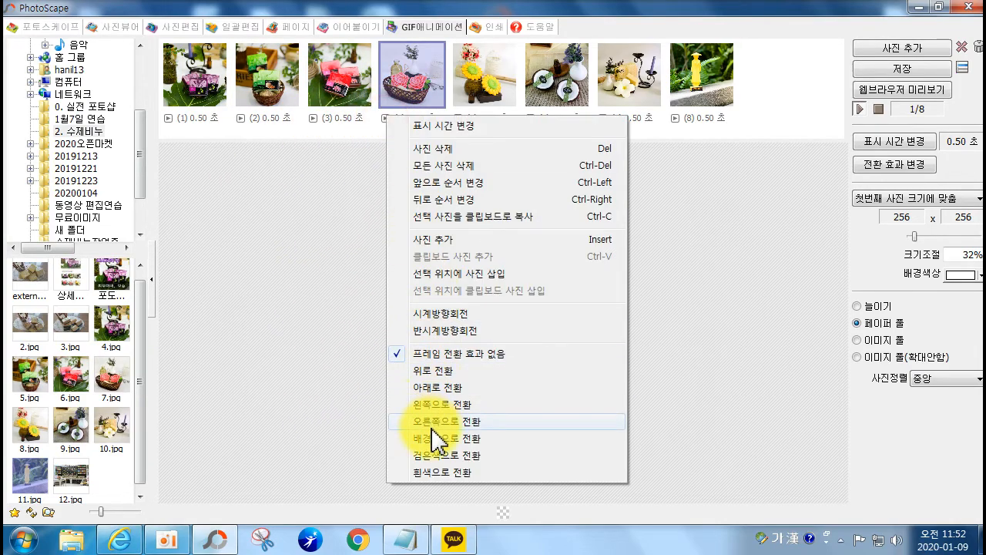
{"action": "left_click", "coordinate": [432, 428]}
{"action": "right_click", "coordinate": [458, 121]}
{"action": "left_click", "coordinate": [506, 443]}
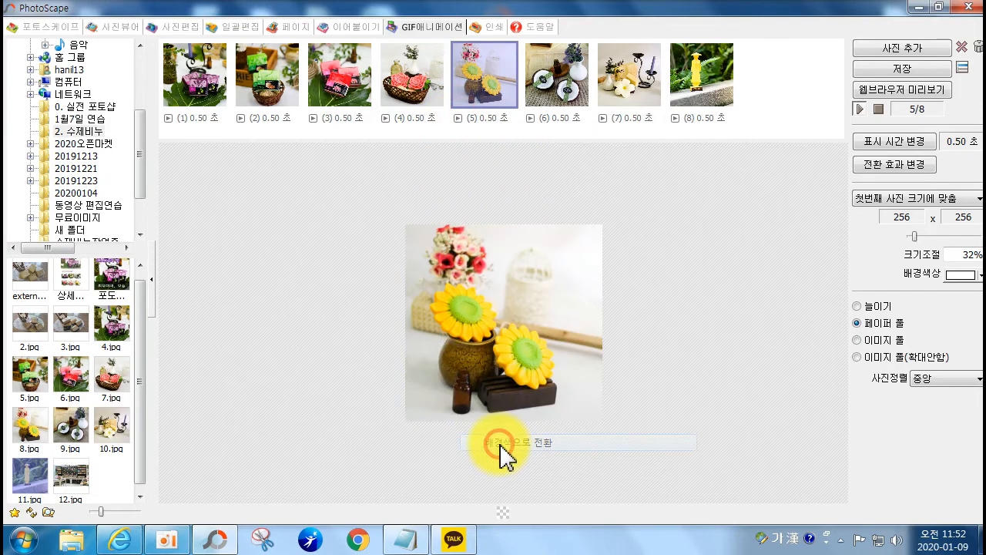
- Set frame 6's transition to 아래로 전환, give frame 7 a transition effect, and set frame 8's to 흰색으로 전환
{"action": "right_click", "coordinate": [532, 122]}
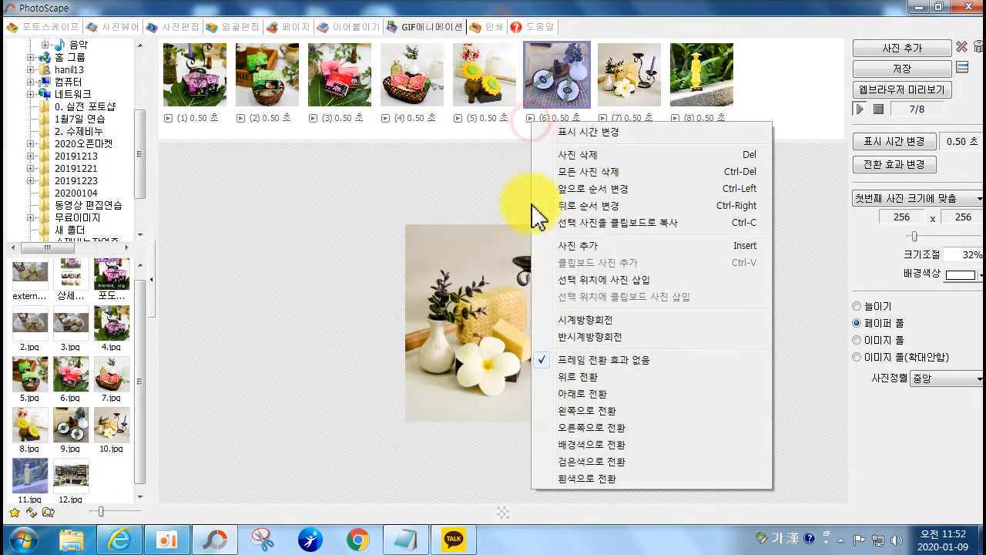
{"action": "left_click", "coordinate": [582, 395]}
{"action": "right_click", "coordinate": [605, 125]}
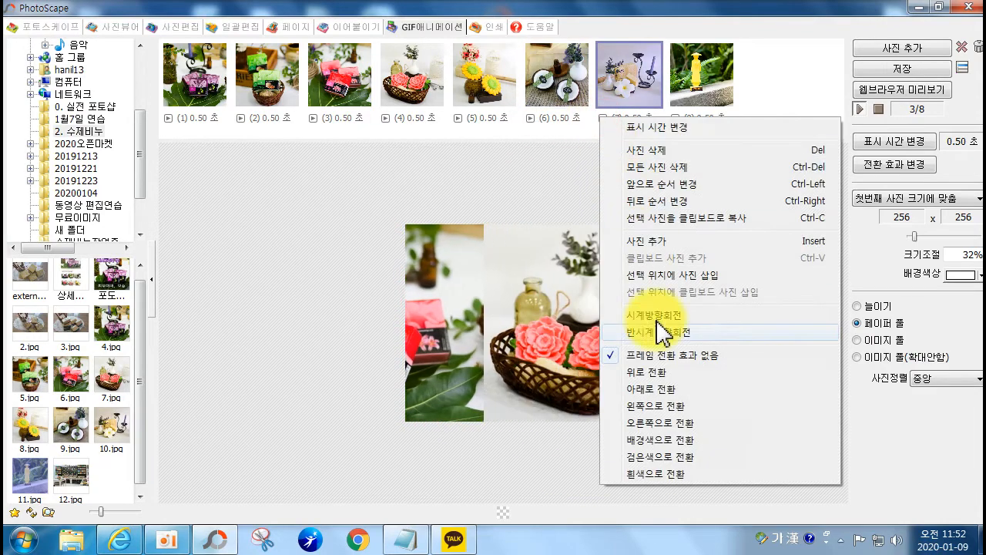
{"action": "left_click", "coordinate": [663, 432]}
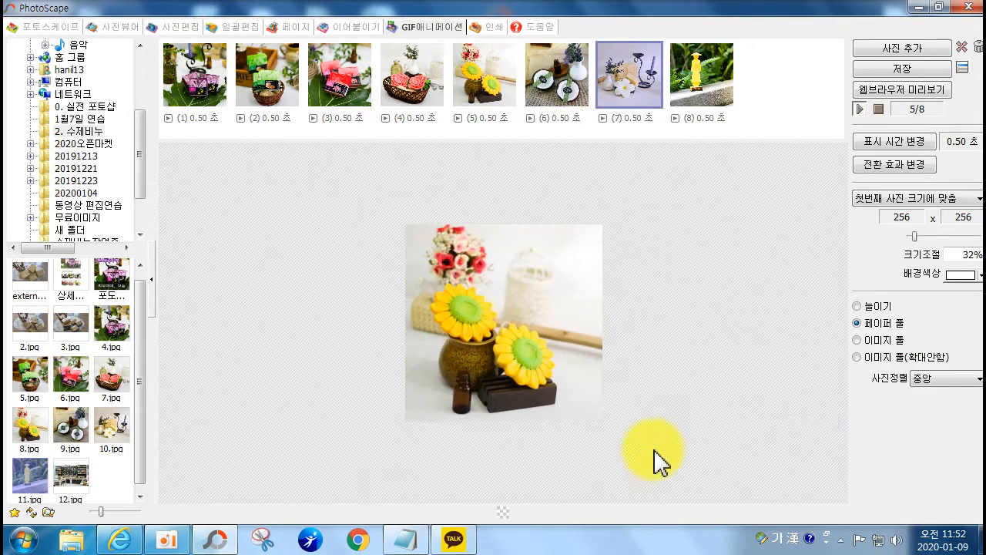
{"action": "right_click", "coordinate": [679, 122]}
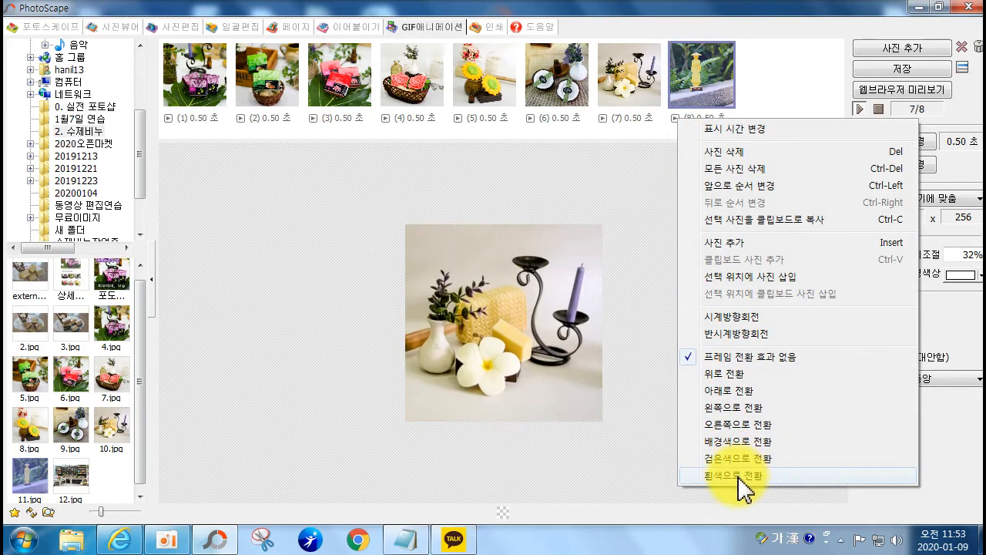
{"action": "left_click", "coordinate": [738, 476]}
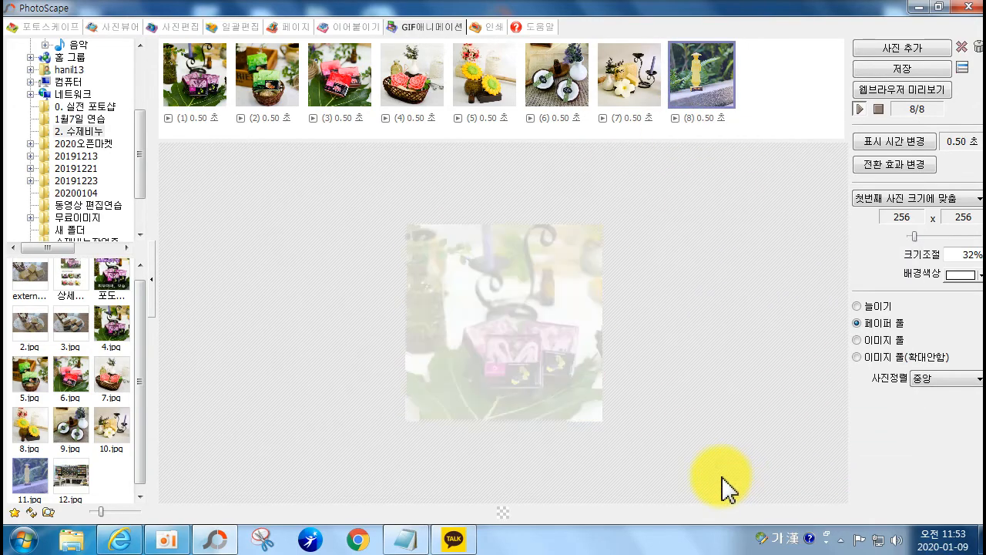